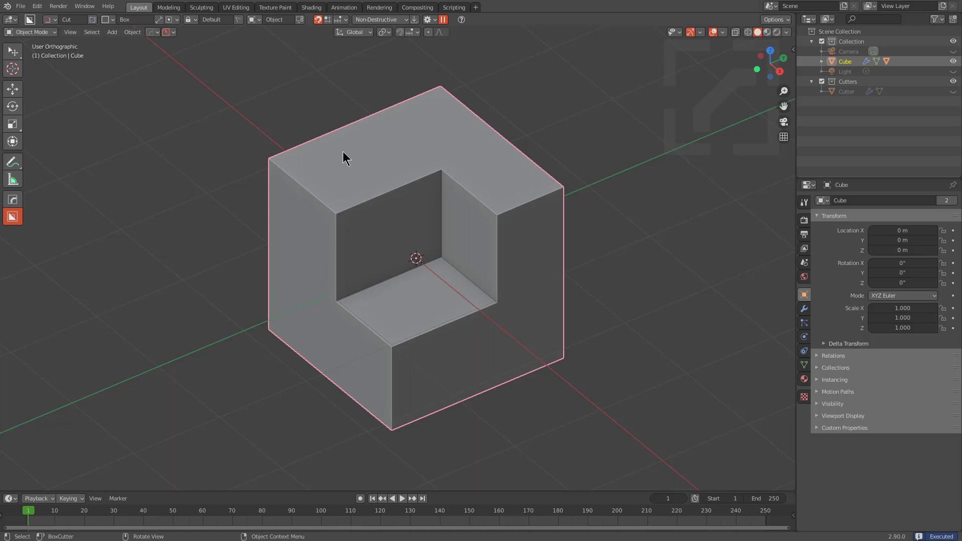
Cut a notch about 0.98 deep into the top face's left edge, and trim the cube's left corner with a tall view-aligned lazorcut
drag(343, 158, 299, 221)
click(296, 285)
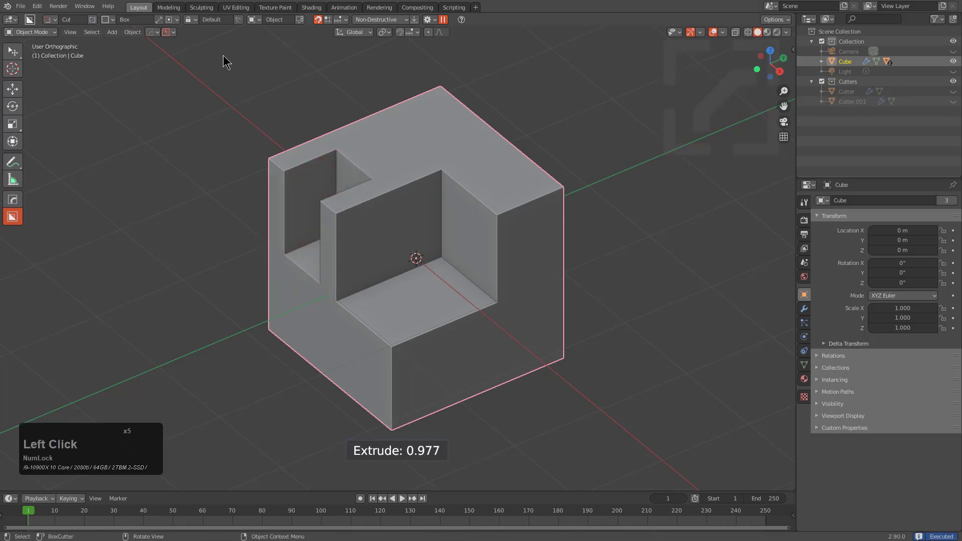
mouse_move(224, 56)
mouse_down()
mouse_move(292, 337)
mouse_move(297, 397)
mouse_up()
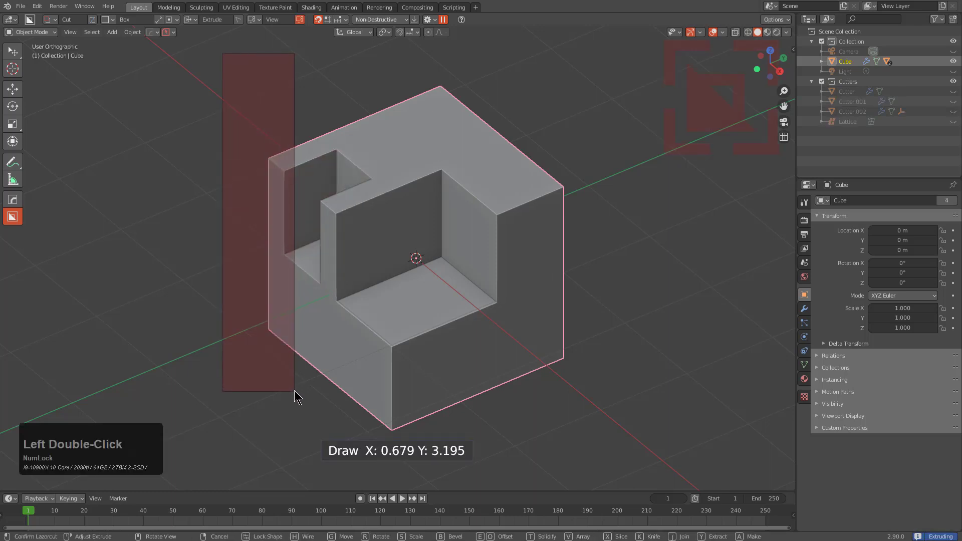
click(297, 397)
Trim another narrow strip off the cube's left corner and lazorcut a slot about 1.51 by 0.78 into its left side
click(262, 104)
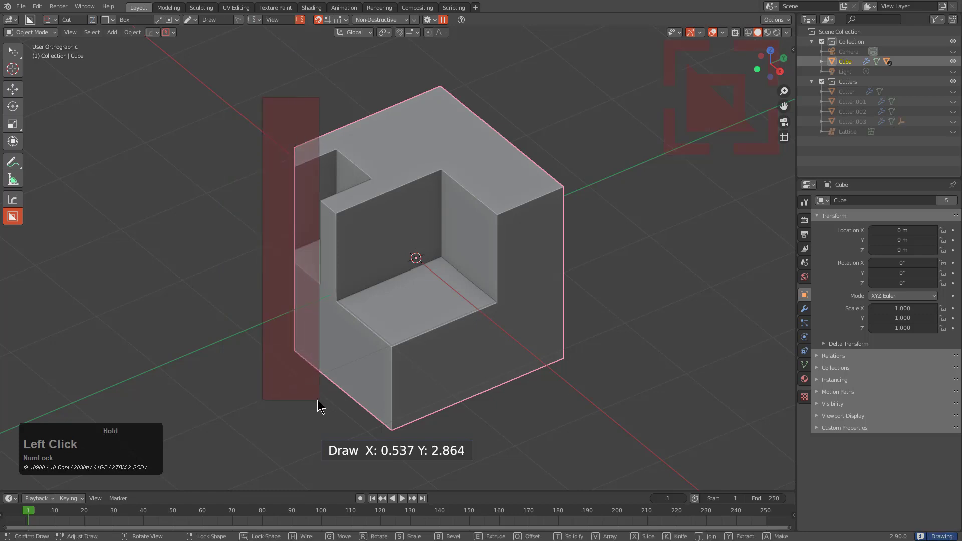
double_click(306, 404)
click(236, 203)
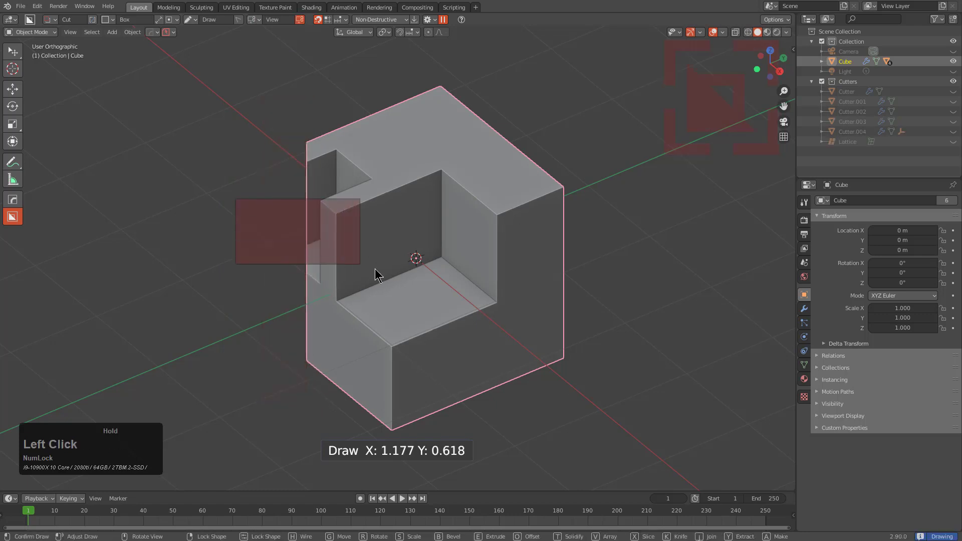
double_click(395, 283)
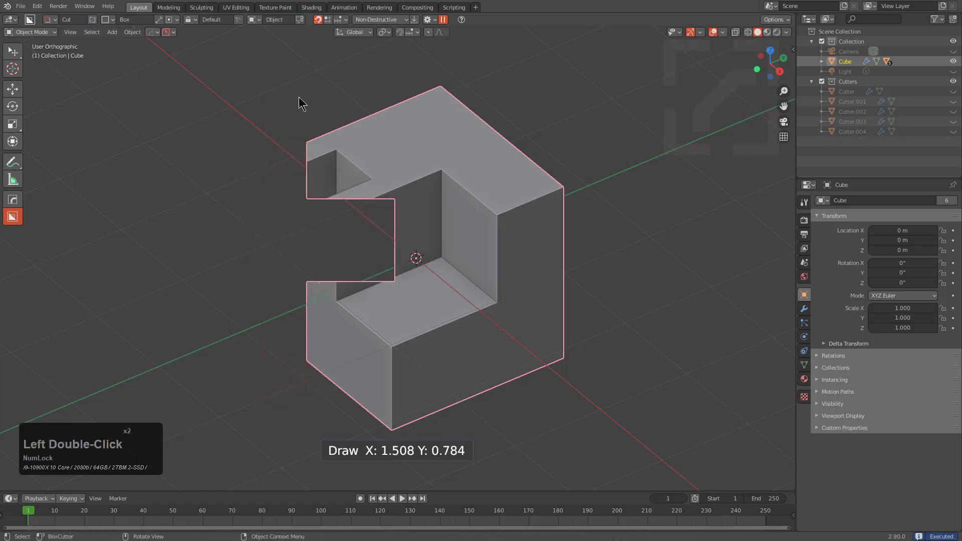
Set the cutter alignment to View and lazorcut three rectangular openings across the upper part of the cube, the last about 0.45 by 1.02
click(255, 20)
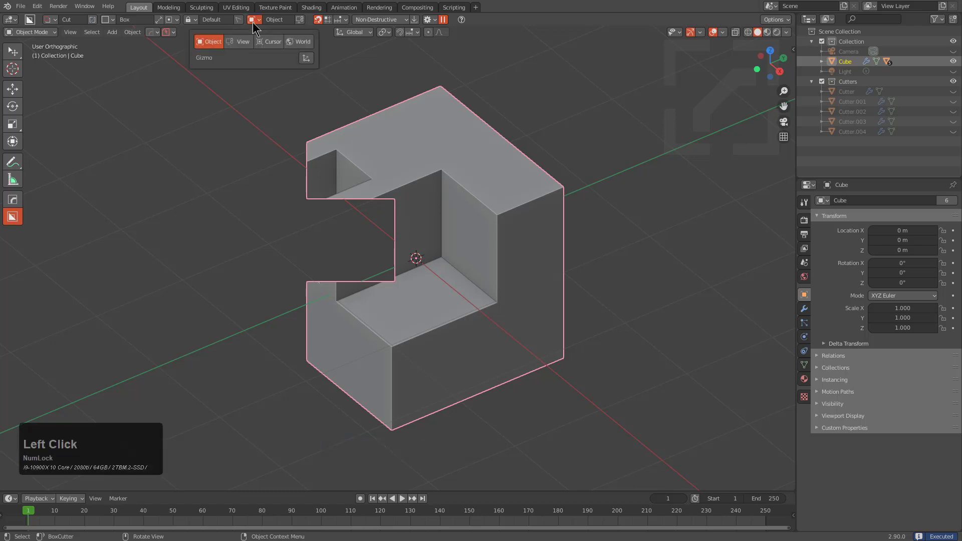
click(242, 42)
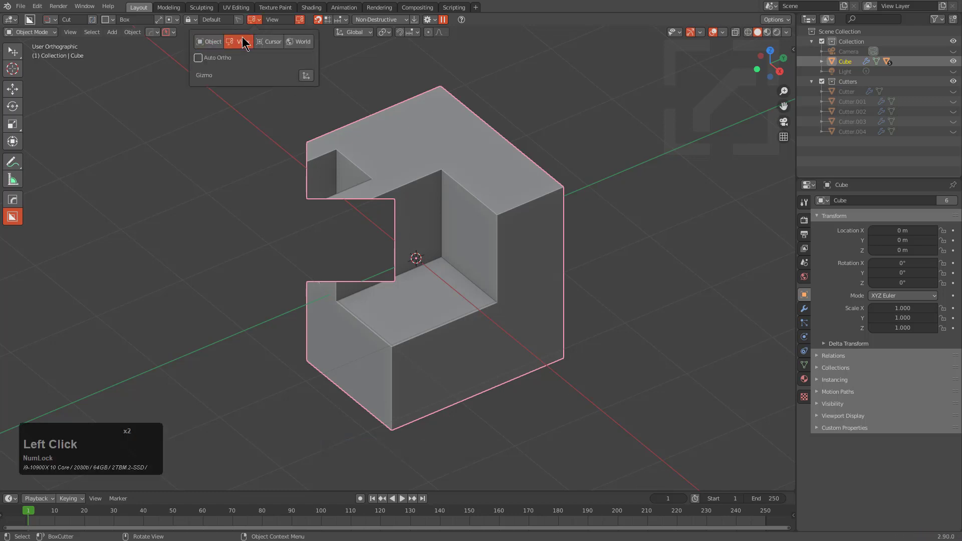
drag(328, 140, 430, 178)
drag(446, 144, 493, 240)
click(493, 240)
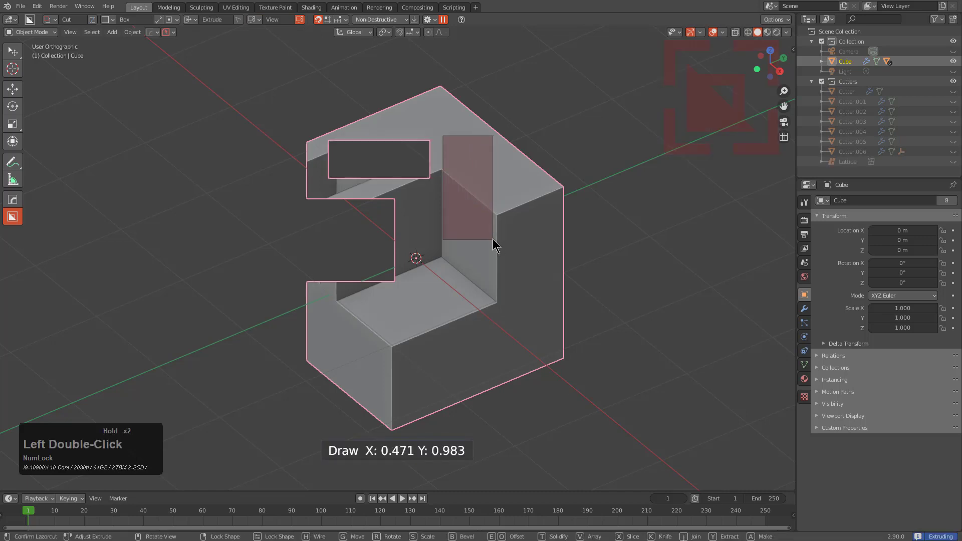
drag(497, 181, 546, 291)
double_click(546, 290)
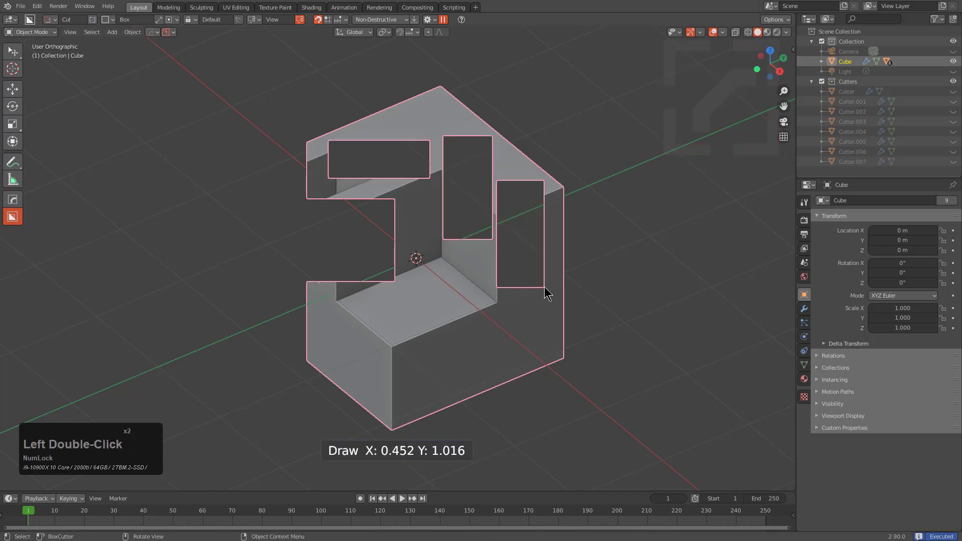
Set the cutter alignment to Object and cut a box notch about 1.23 deep down the lower front ledge
click(255, 20)
click(210, 41)
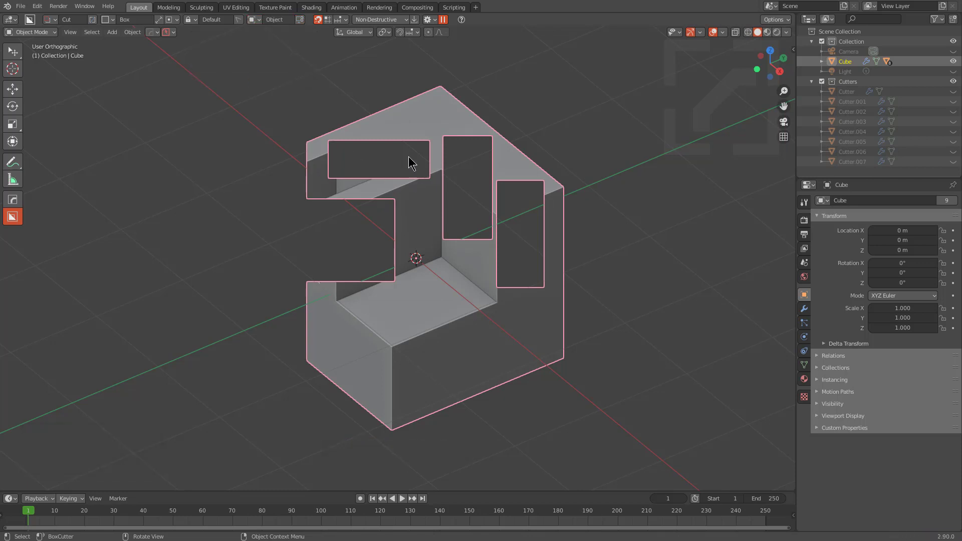
drag(374, 297, 349, 353)
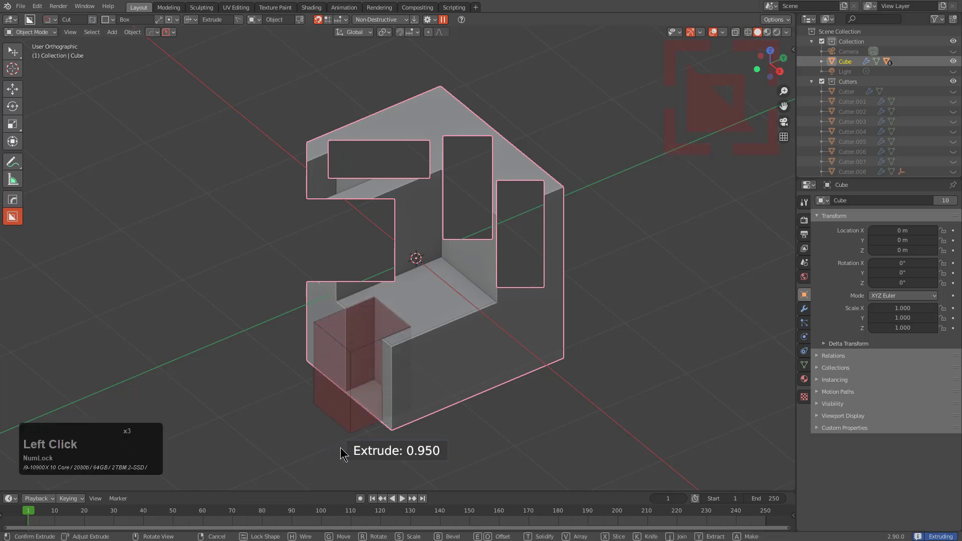
click(341, 455)
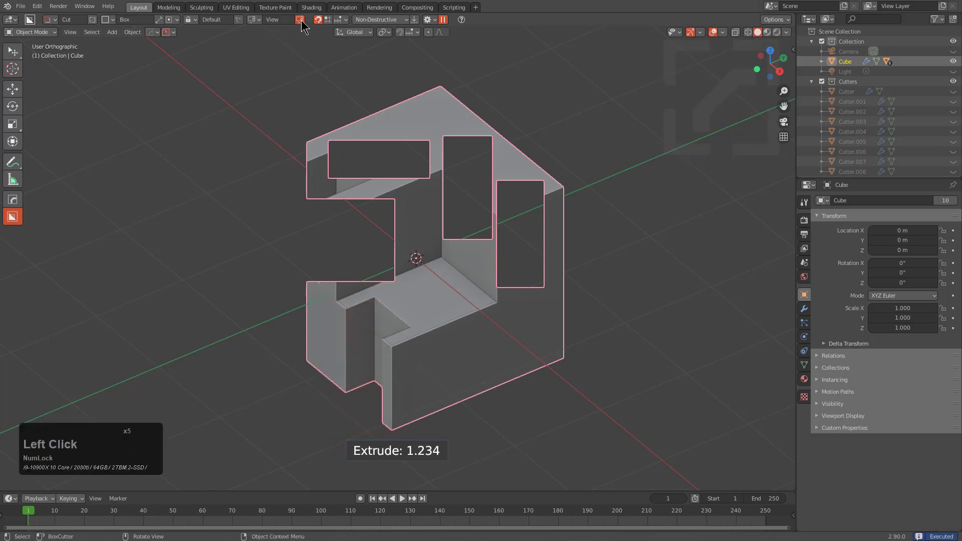
Using View alignment, lazorcut three small openings and a bottom-edge notch in the lower right, plus a notch about 0.43 by 0.45 in the upper-right edge
drag(441, 273, 472, 353)
click(486, 324)
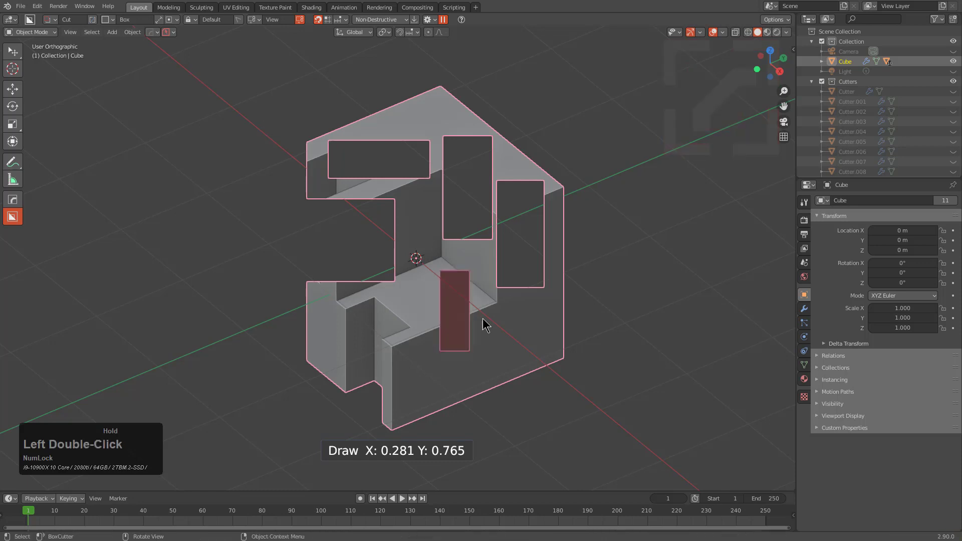
mouse_move(480, 296)
mouse_down()
mouse_move(533, 328)
mouse_move(496, 357)
mouse_move(522, 411)
mouse_up()
click(534, 333)
click(545, 304)
drag(544, 298, 555, 349)
click(530, 296)
drag(503, 171, 547, 124)
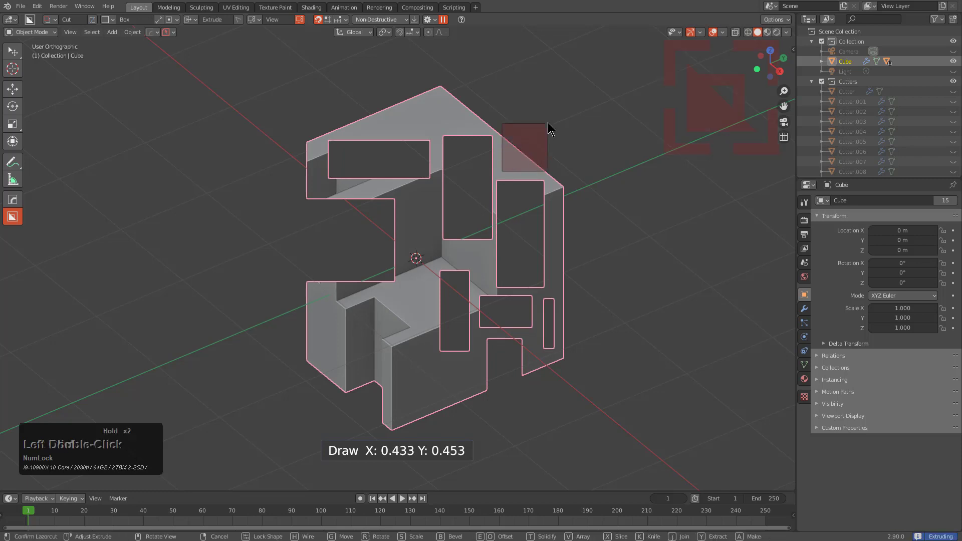
click(547, 124)
Switch the alignment to Object and cut two shallow pockets, about 0.14 and 0.18 deep, into the top face
click(299, 20)
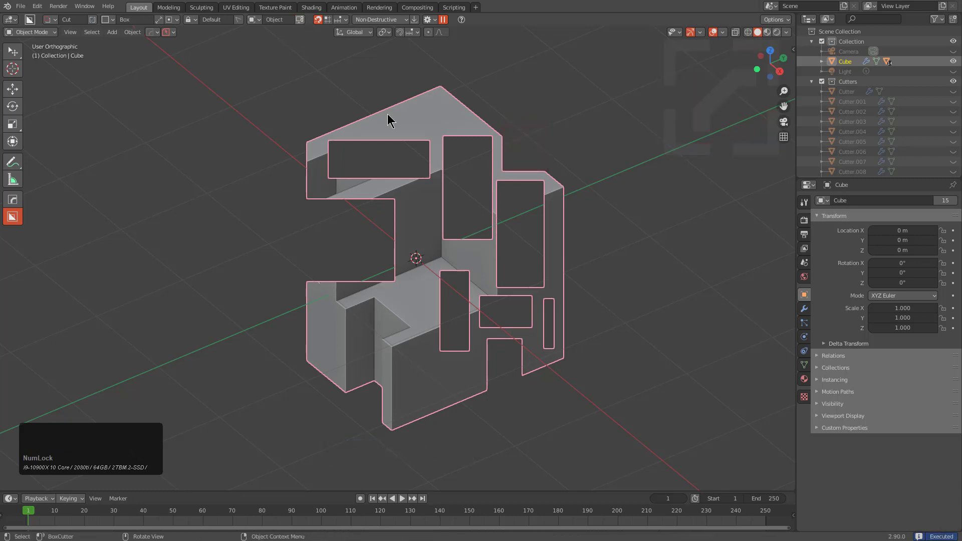
click(381, 158)
drag(390, 136, 376, 168)
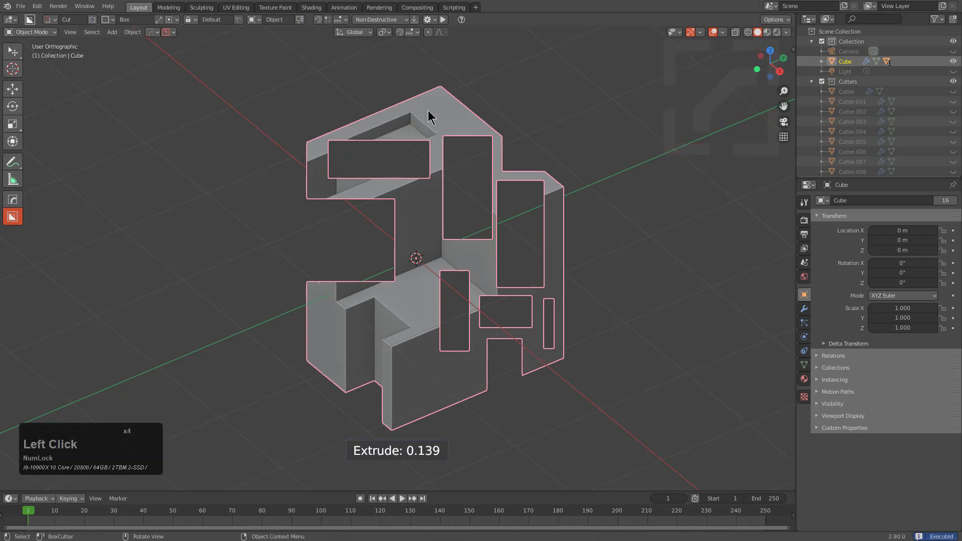
drag(443, 116, 453, 172)
click(453, 172)
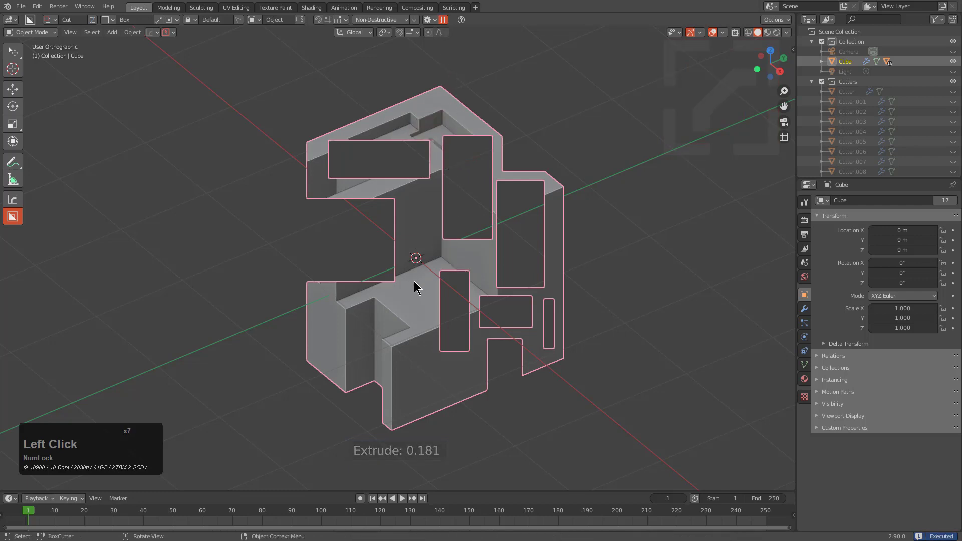
Cut a pocket about 0.20 deep into the inner ledge and a horizontal box cut about 1.94 deep through the lower front leg
drag(401, 301, 417, 323)
click(416, 332)
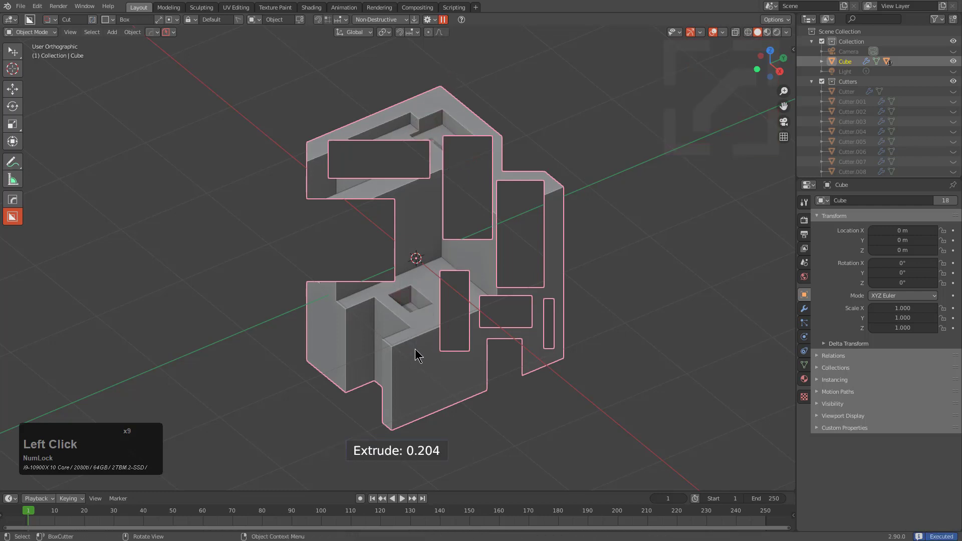
mouse_move(408, 371)
mouse_down()
mouse_move(380, 386)
mouse_move(321, 367)
mouse_up()
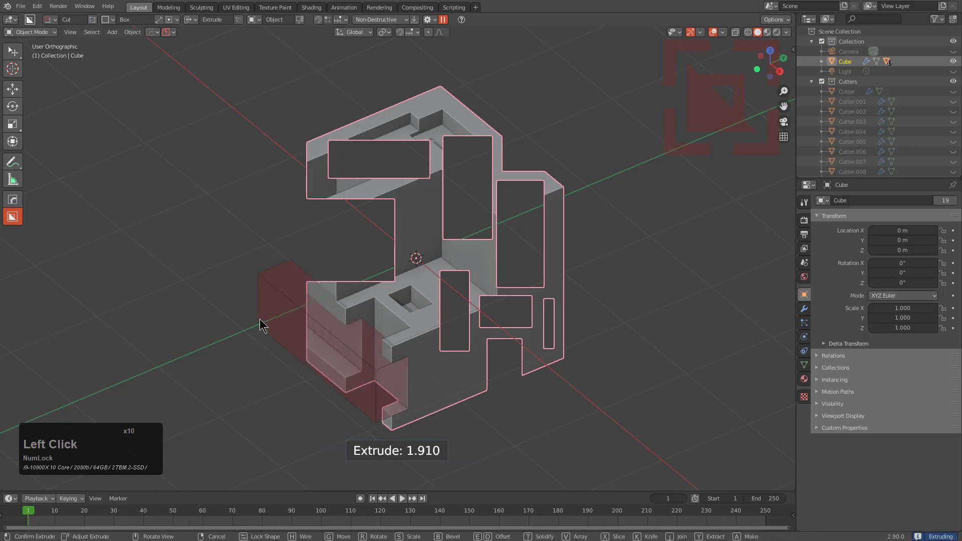
click(262, 324)
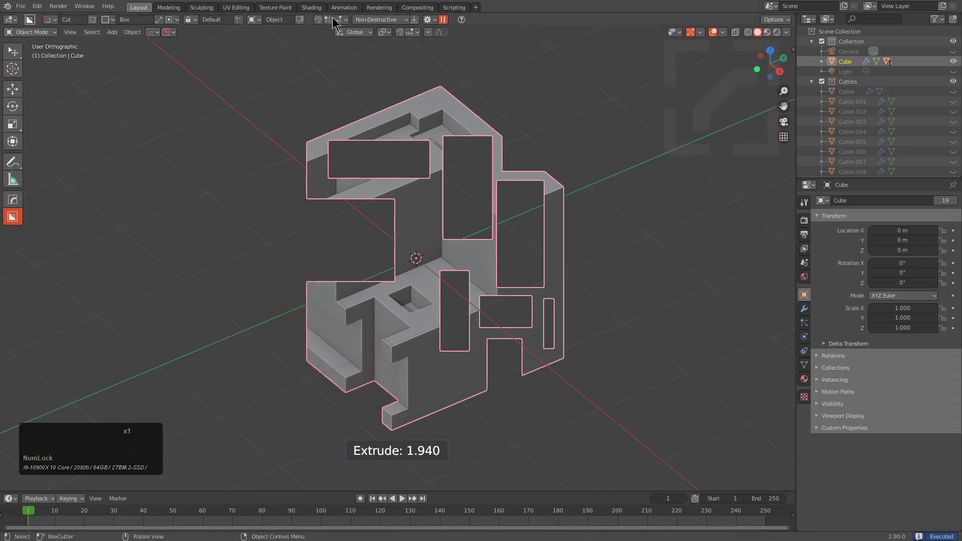
Switch the alignment back to View and lazorcut a narrow vertical slot through the middle of the model
click(300, 20)
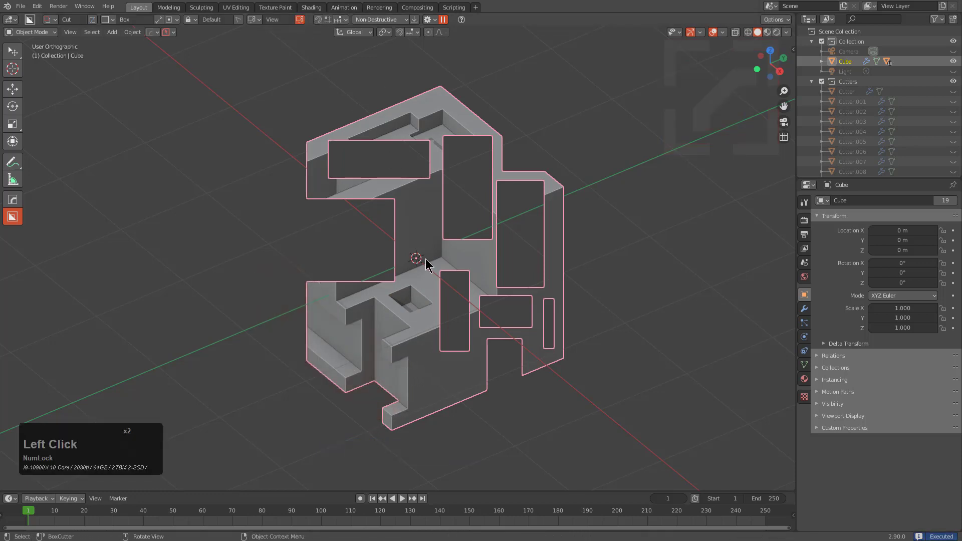
click(409, 213)
double_click(430, 322)
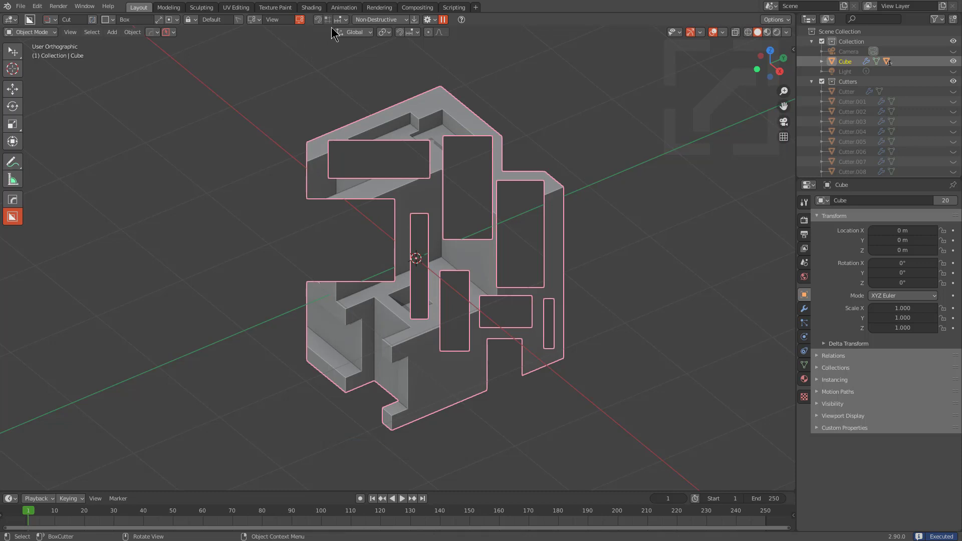
Turn off Enable Topbar in the BoxCutter input settings and hide the 3D viewport's header
click(427, 20)
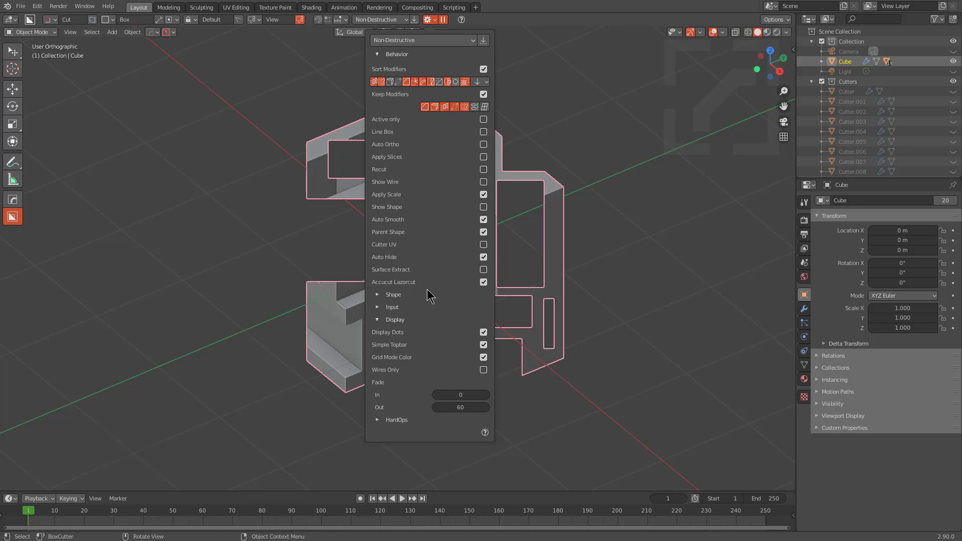
click(387, 320)
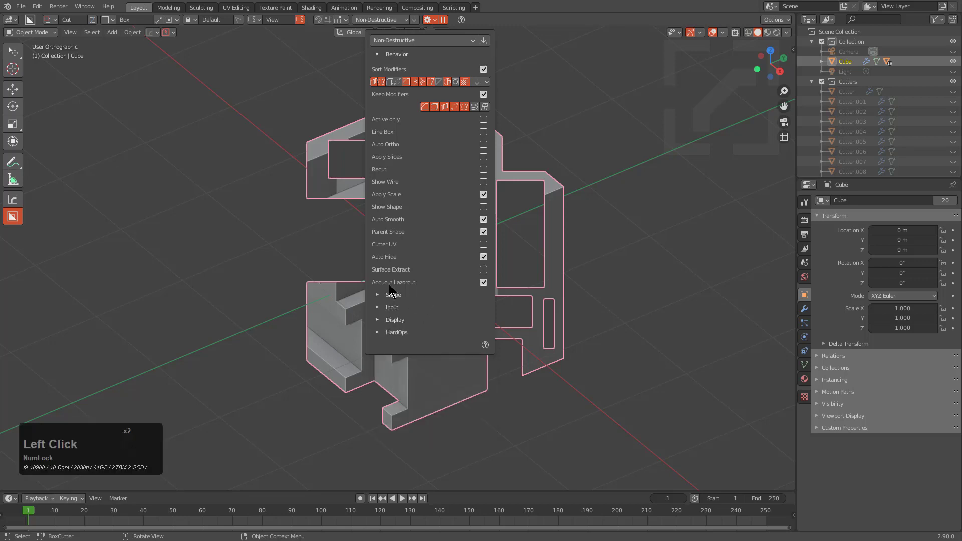
click(384, 306)
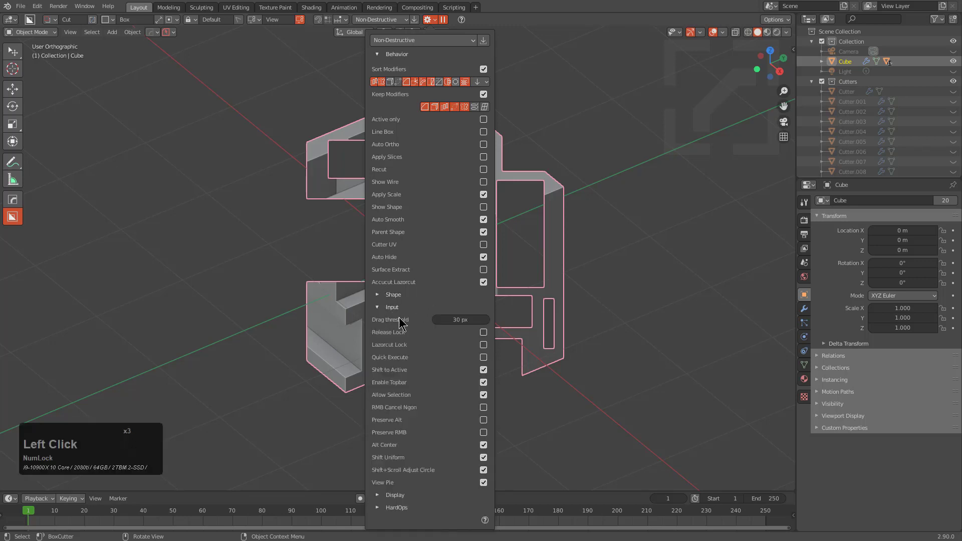
click(484, 383)
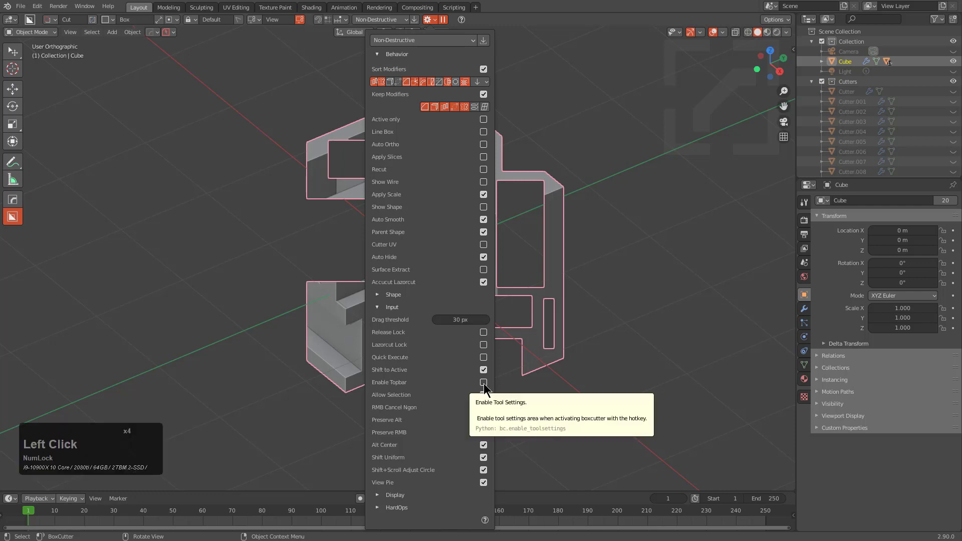
right_click(480, 29)
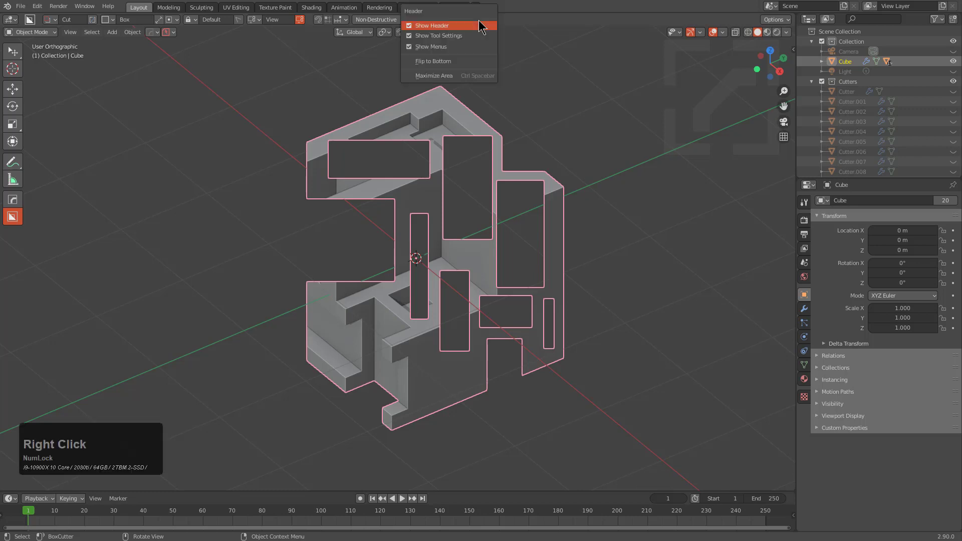
click(477, 24)
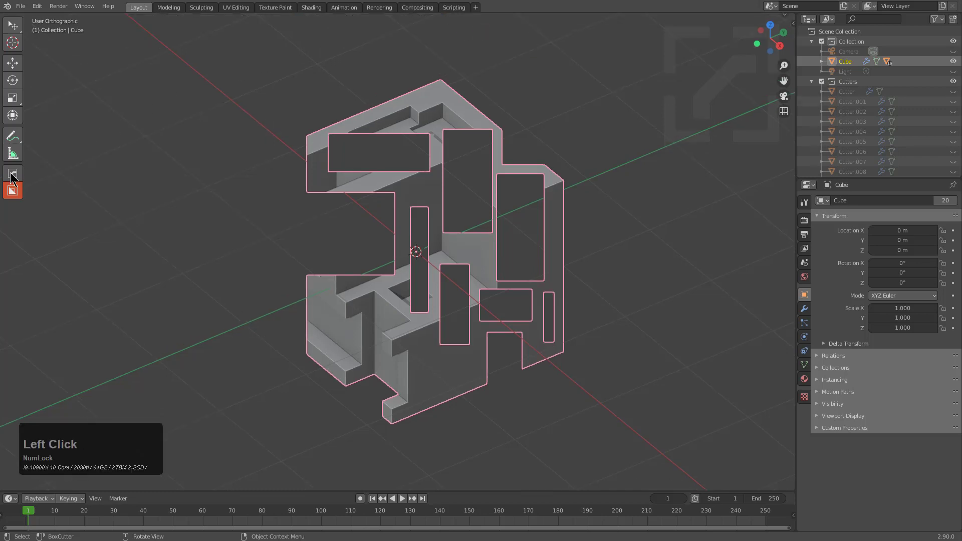
Switch between the HardOps, selection and BoxCutter tools with the header hidden, ending with BoxCutter active
click(11, 176)
click(13, 25)
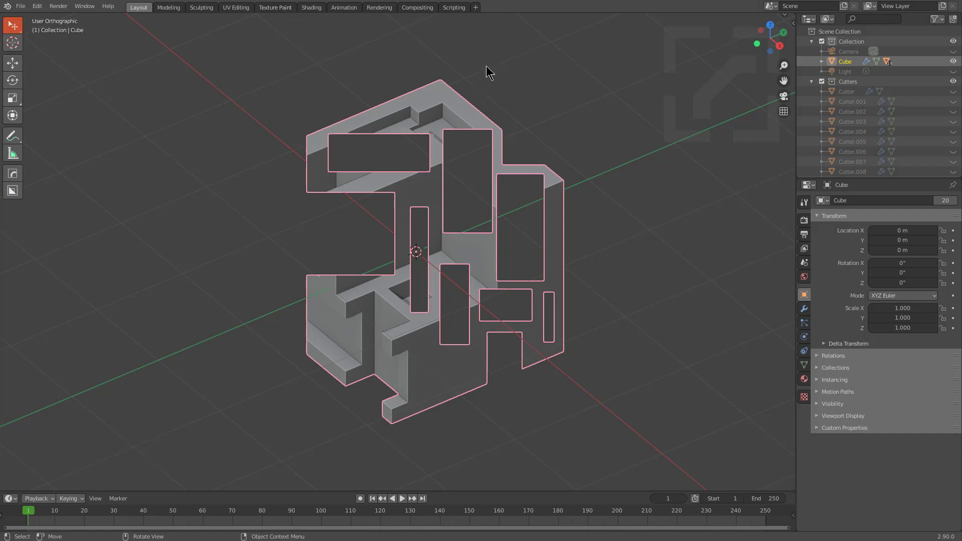
click(15, 189)
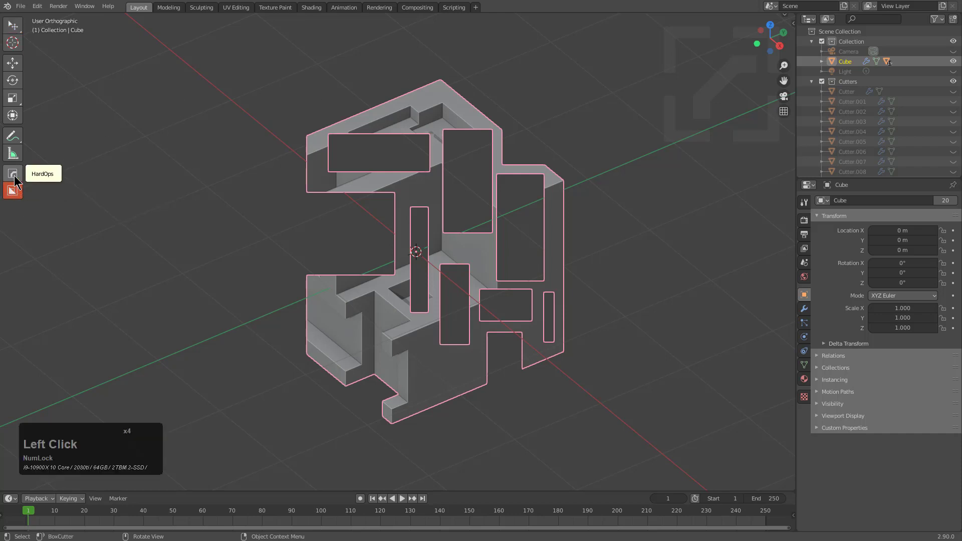
click(15, 176)
click(16, 192)
click(16, 27)
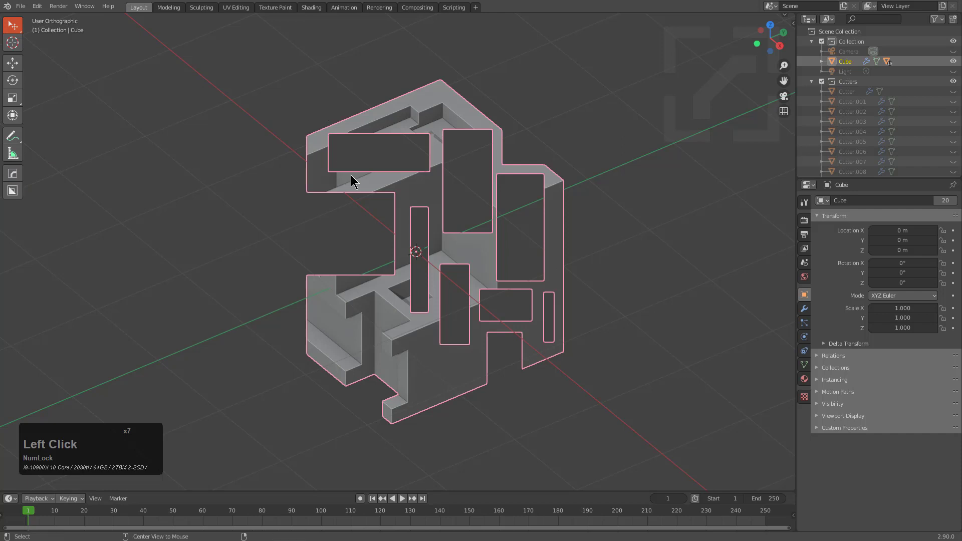
key(alt+w)
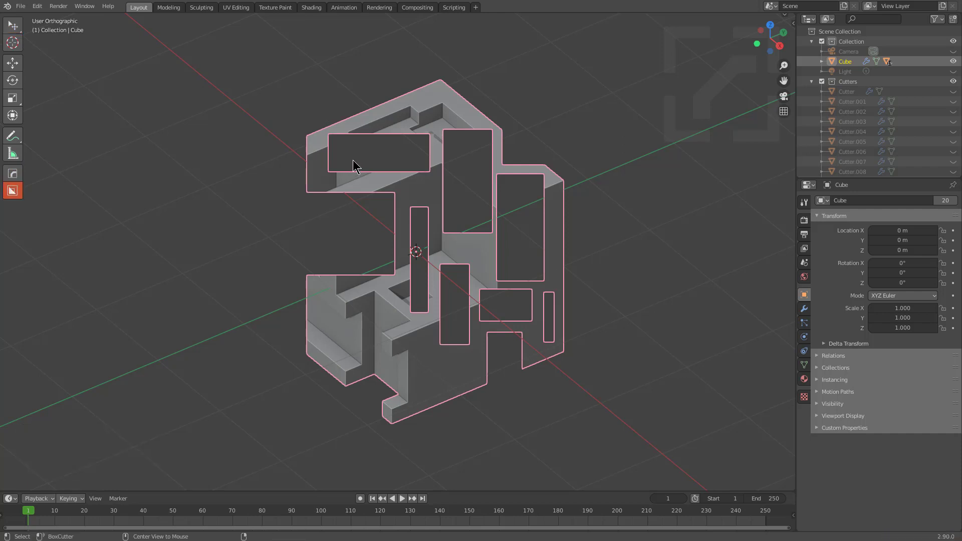
Expand the 3D viewport to full screen and orbit around the cut model
key(ctrl+alt+space)
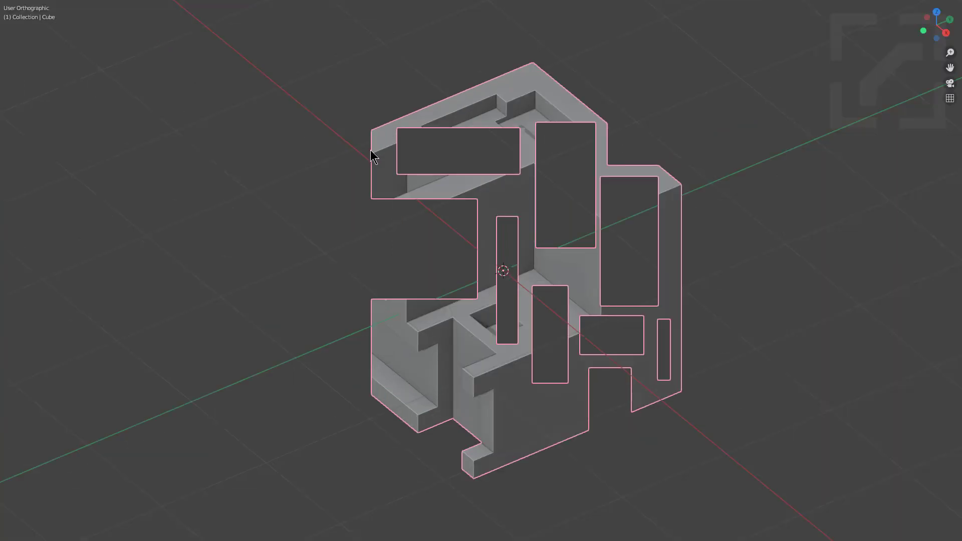
middle_drag(371, 149, 478, 166)
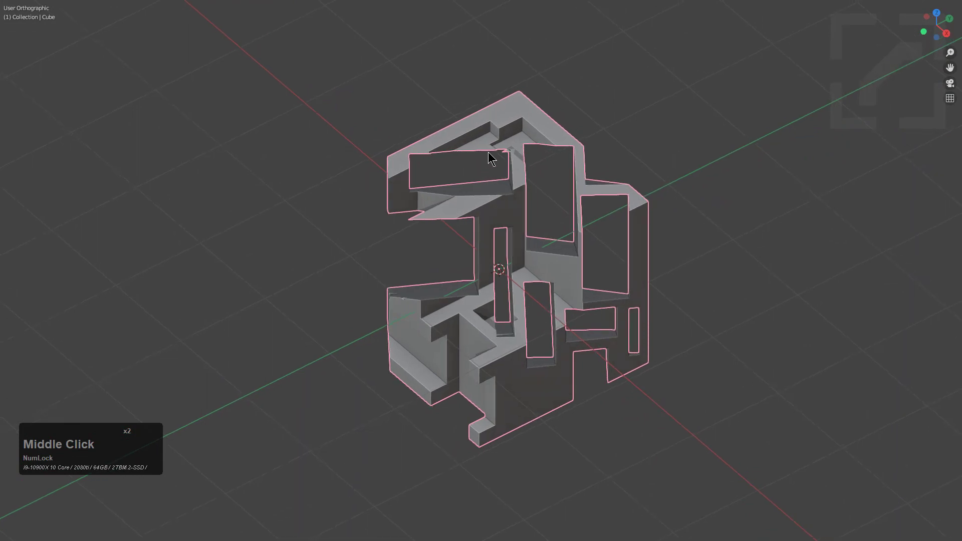
middle_drag(491, 151, 502, 166)
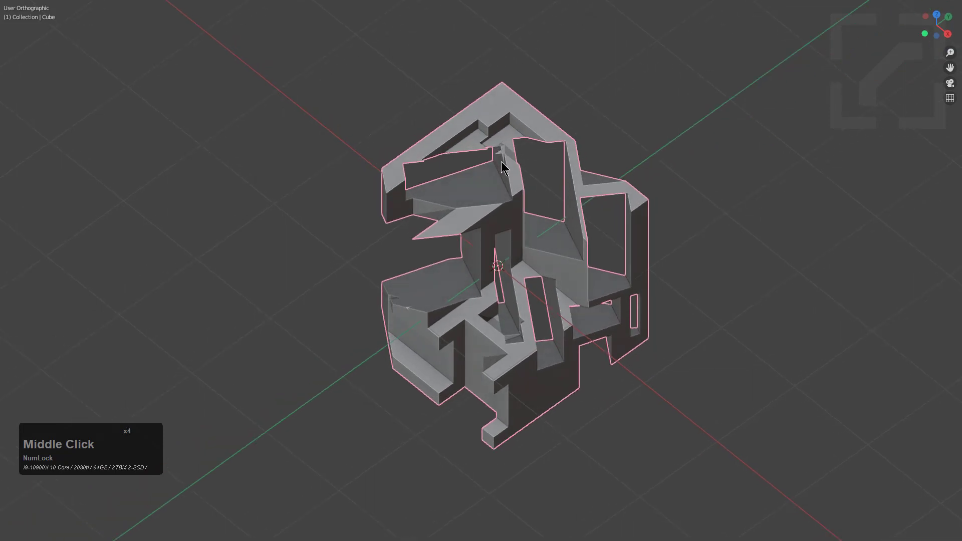
Run HardOps' Toggle Toolbar setting on the full-screen viewport showing the cut model
middle_drag(512, 166, 511, 170)
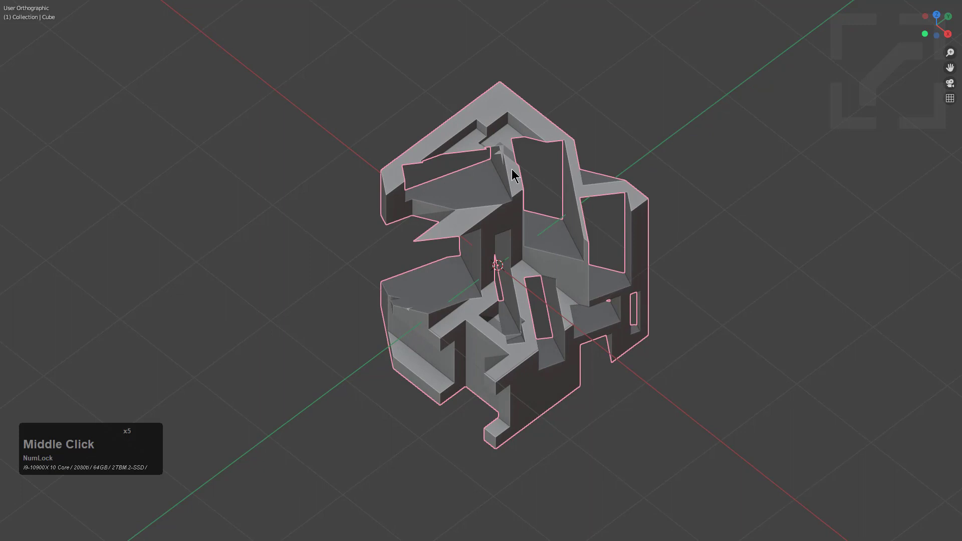
key(q)
mouse_move(508, 241)
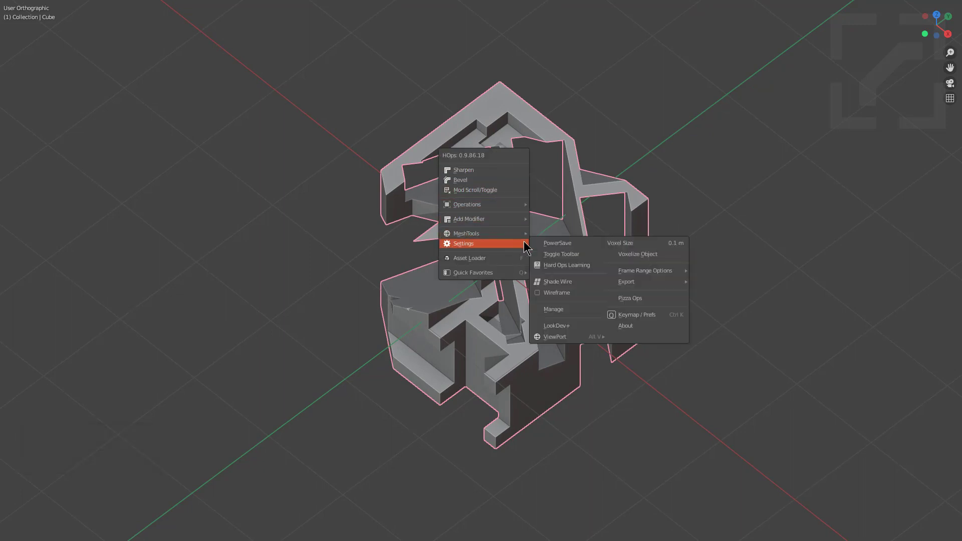
click(563, 254)
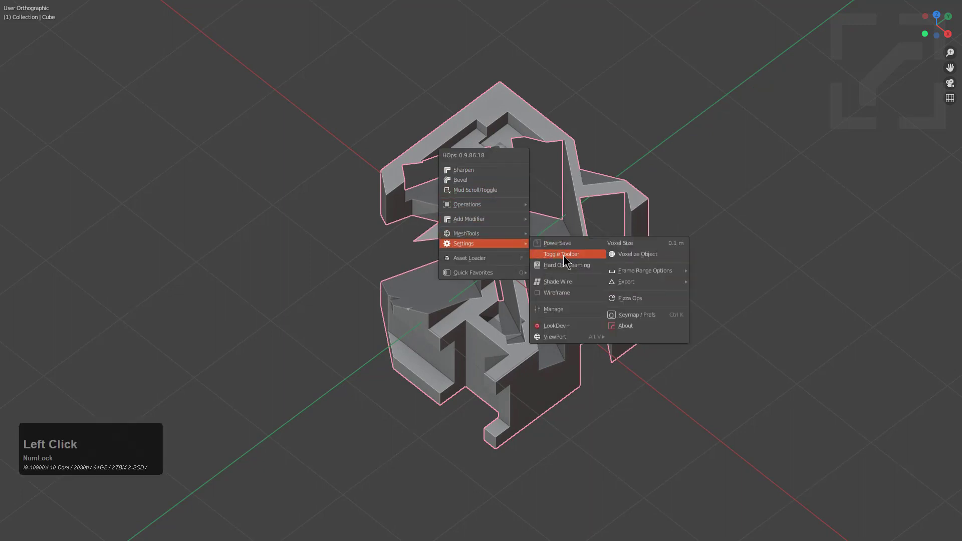
middle_drag(564, 245, 562, 244)
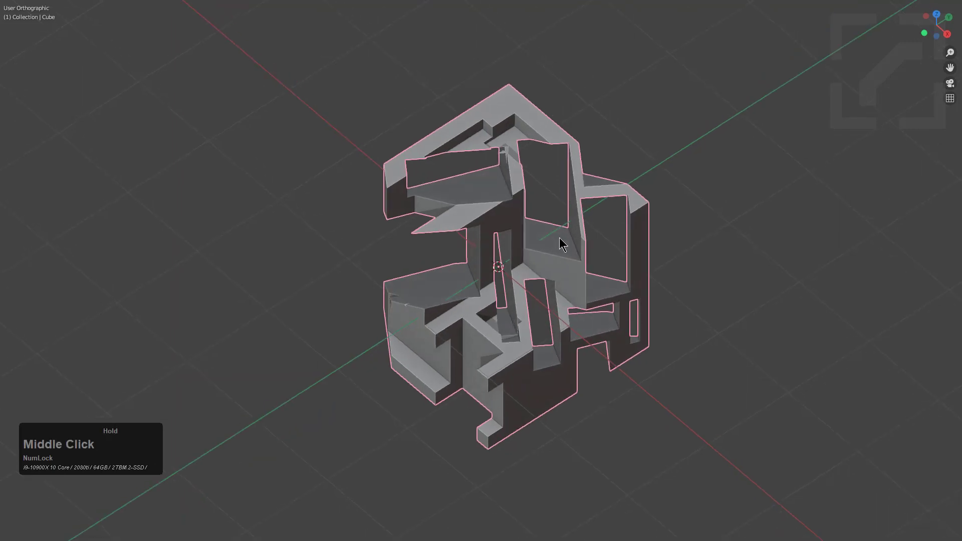
Restore the normal layout briefly and expand the 3D viewport back to full screen
key(ctrl+alt+space)
scroll(458, 182, down, 2)
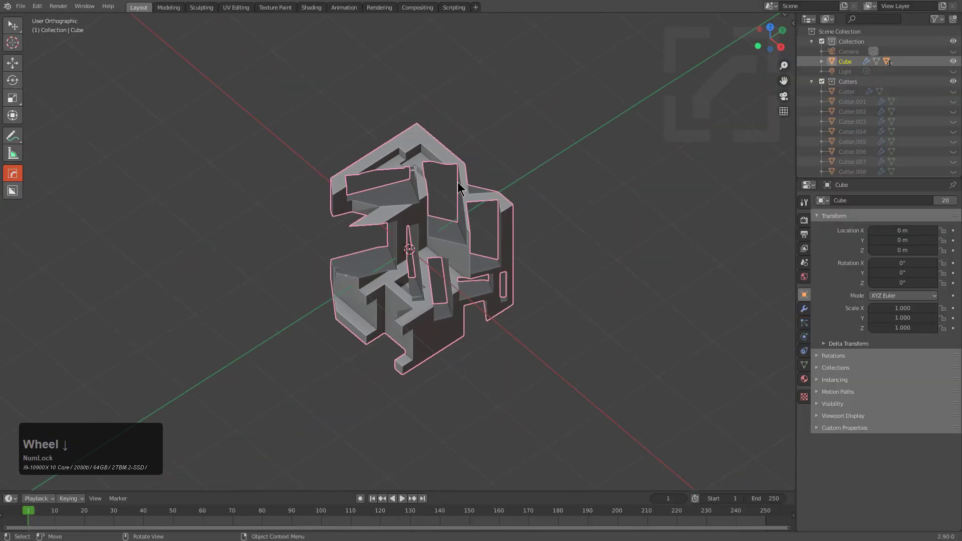
key(q)
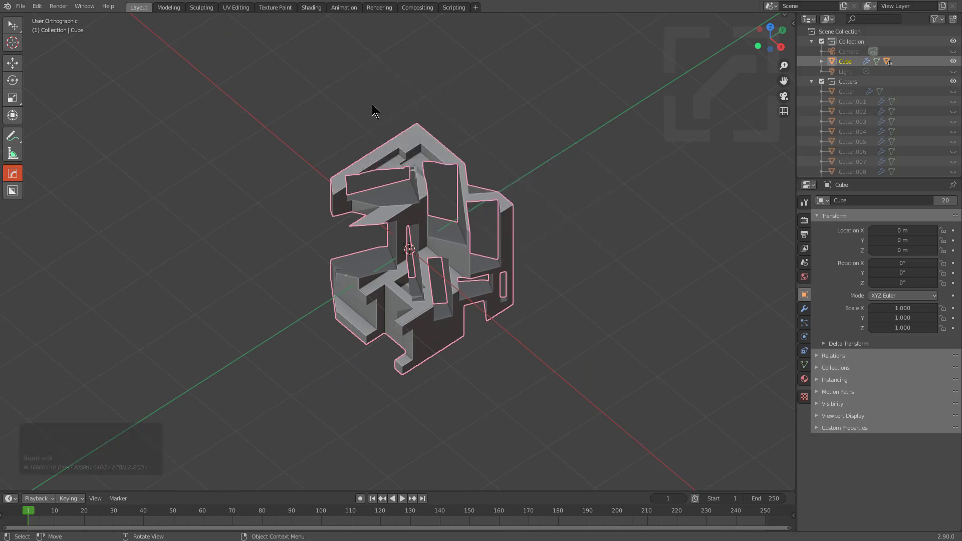
key(ctrl+alt+space)
Use HardOps' Toggle Toolbar setting to bring back the full-screen viewport's header, and activate BoxCutter
key(q)
mouse_move(424, 143)
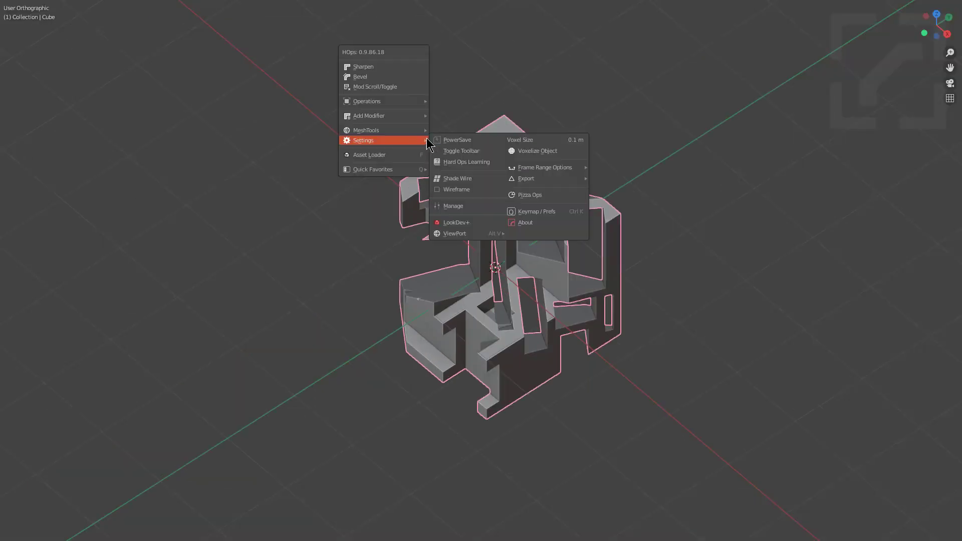
click(469, 157)
key(q)
mouse_move(468, 157)
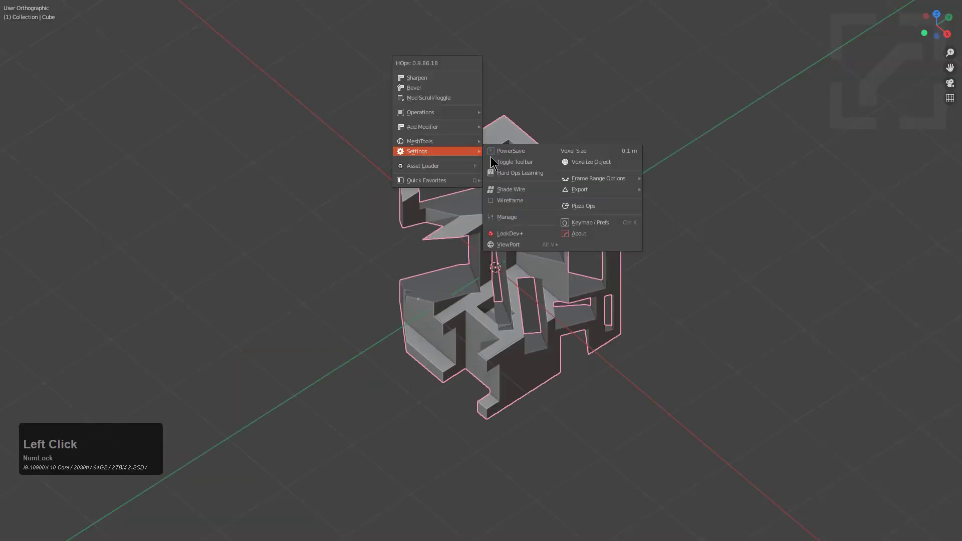
click(532, 165)
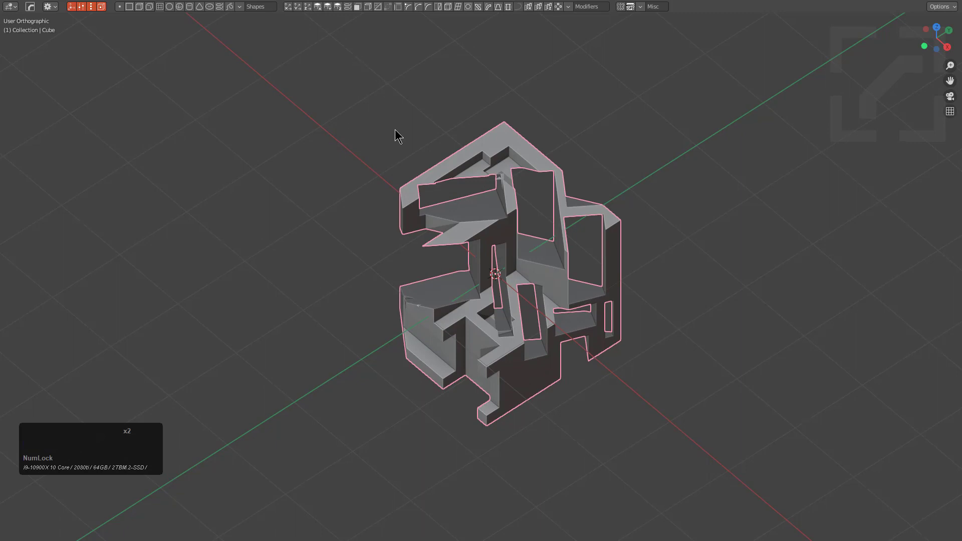
key(alt+w)
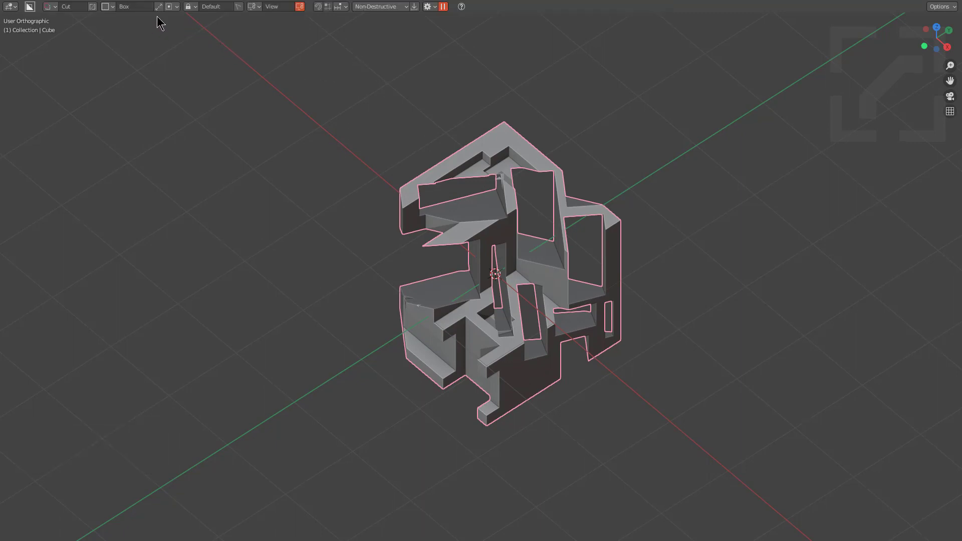
middle_drag(300, 106, 293, 97)
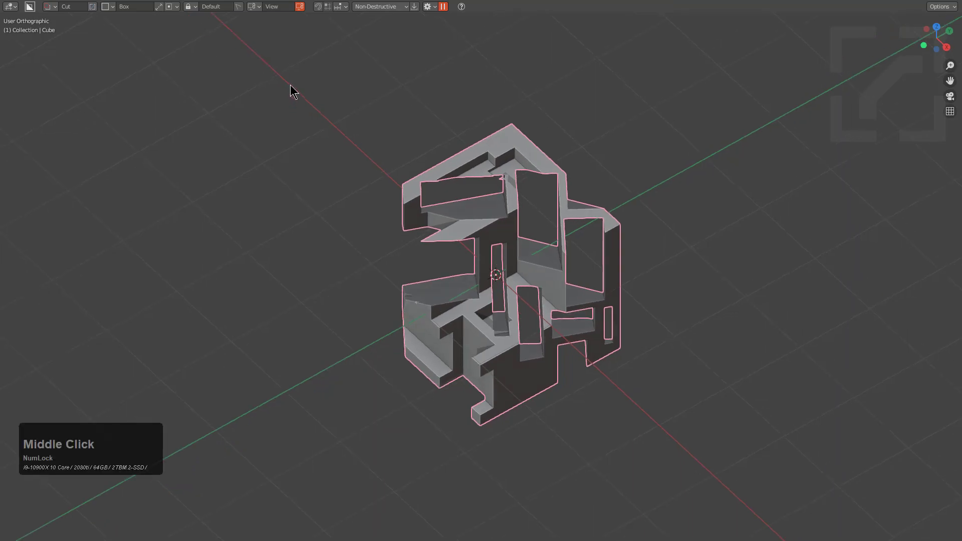
Toggle the viewport header off and on several times with HardOps' Toggle Toolbar setting, leaving it shown
key(q)
mouse_move(299, 91)
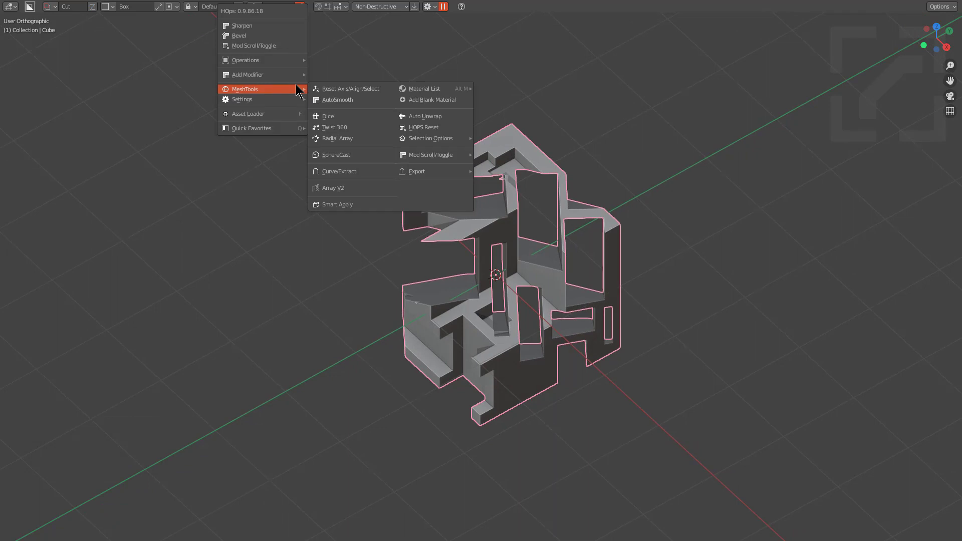
click(337, 110)
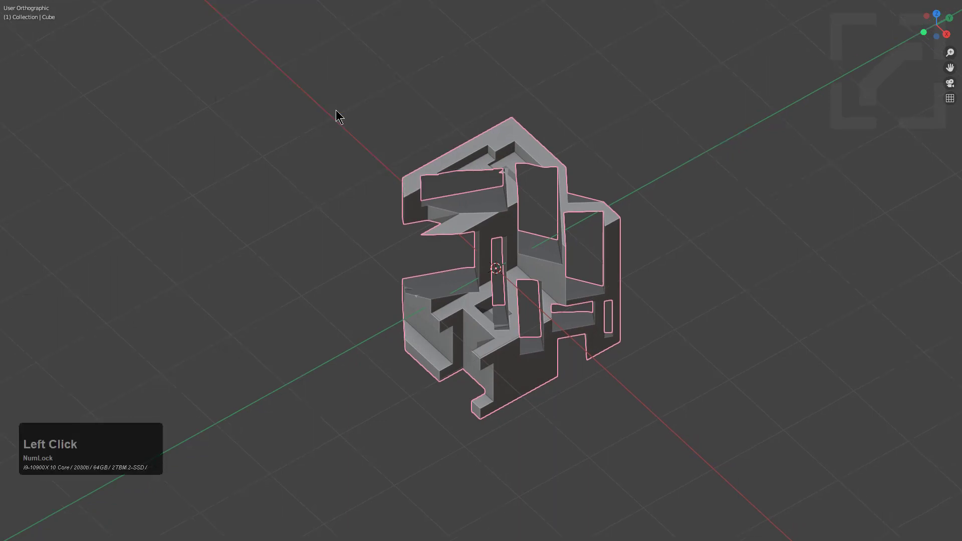
key(q)
mouse_move(339, 112)
click(375, 122)
key(q)
mouse_move(375, 119)
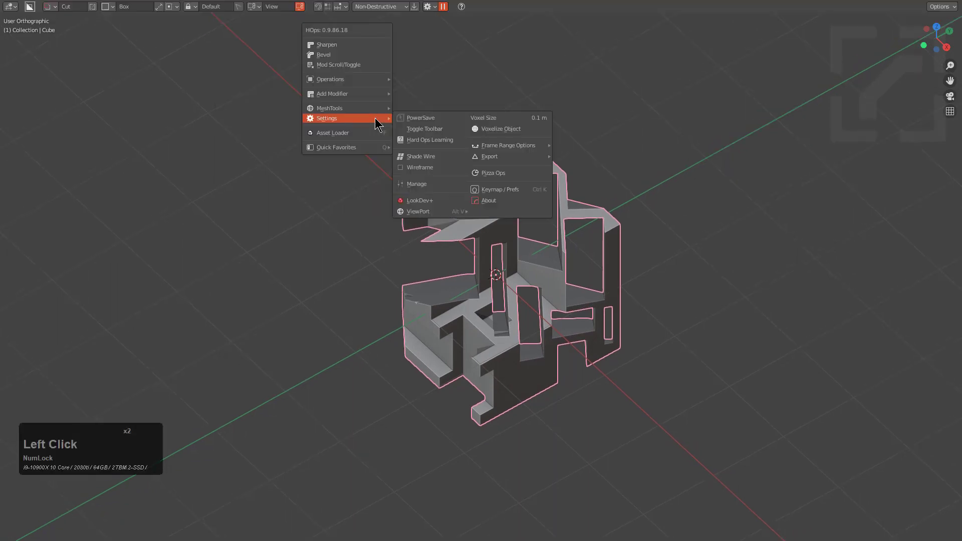
click(418, 128)
key(q)
click(440, 133)
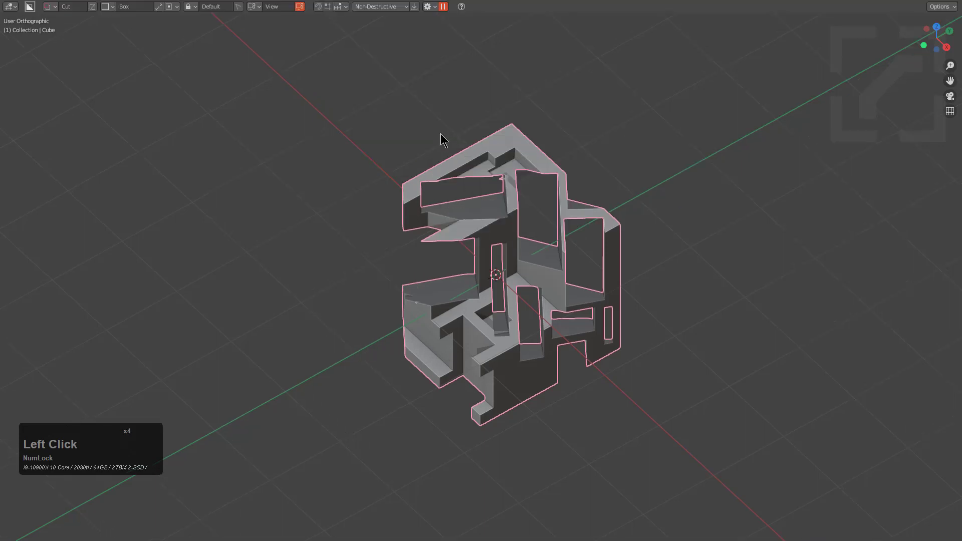
Return from full screen to the normal layout and orbit around the cut model
middle_drag(275, 82, 329, 88)
key(ctrl+alt+space)
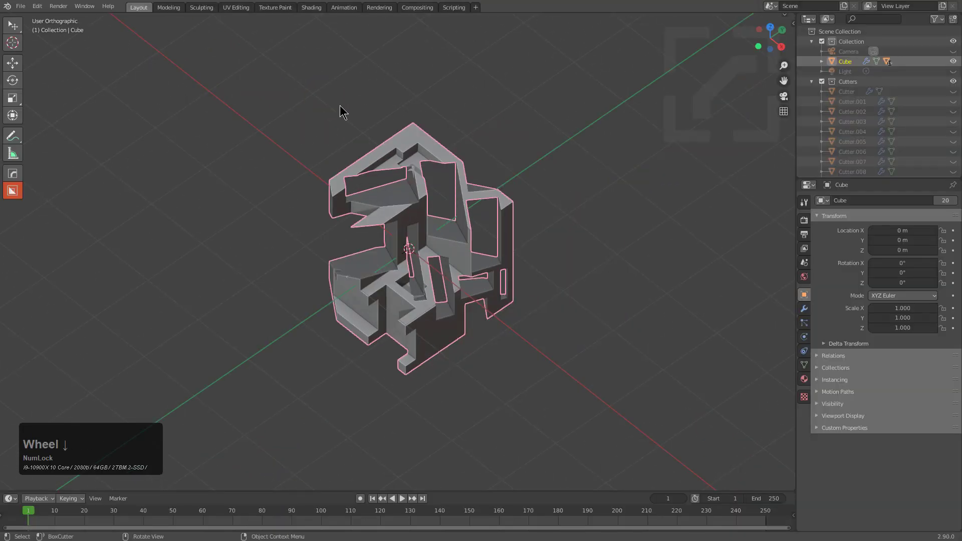
middle_drag(397, 190, 401, 185)
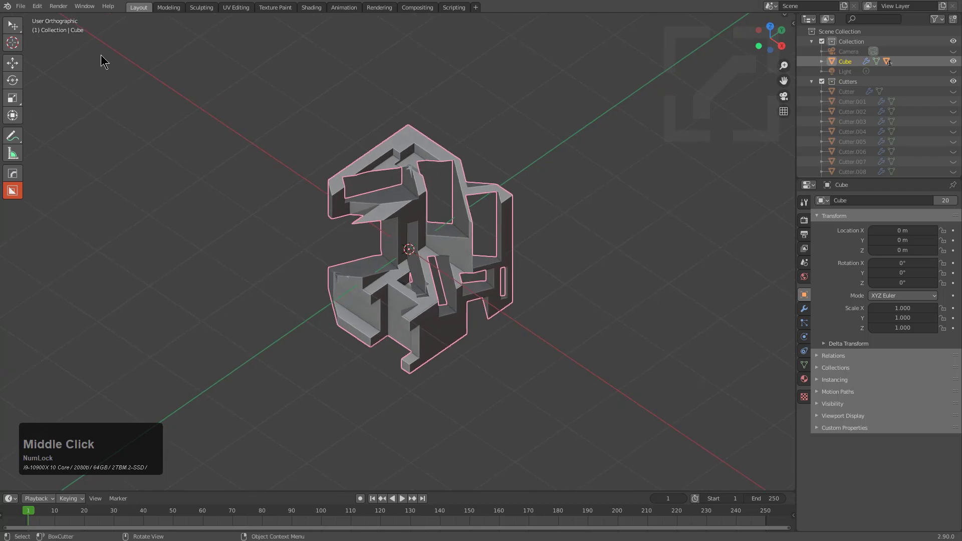
middle_drag(298, 171, 361, 218)
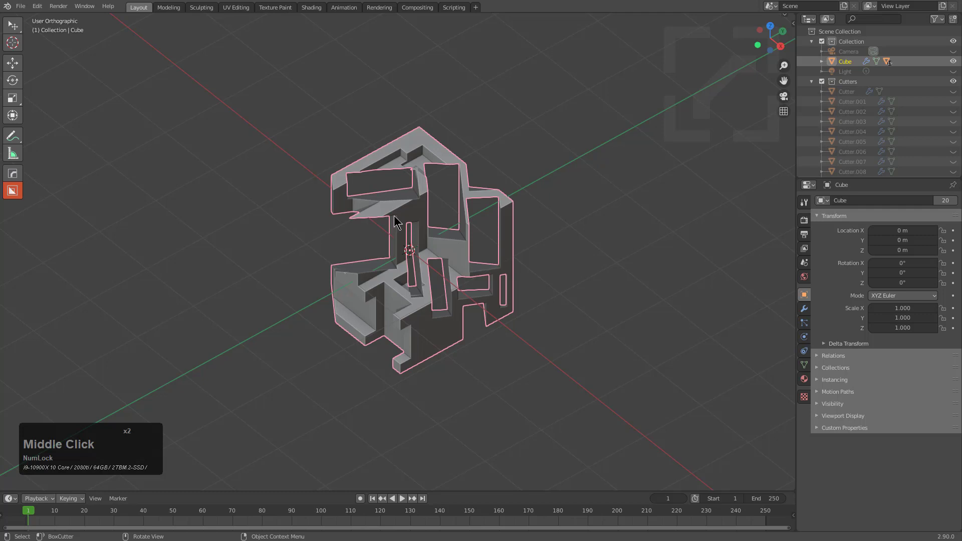
middle_drag(410, 237, 406, 236)
Start a new Sculpting file without saving the current one, and expand its viewport to full screen
key(ctrl+n)
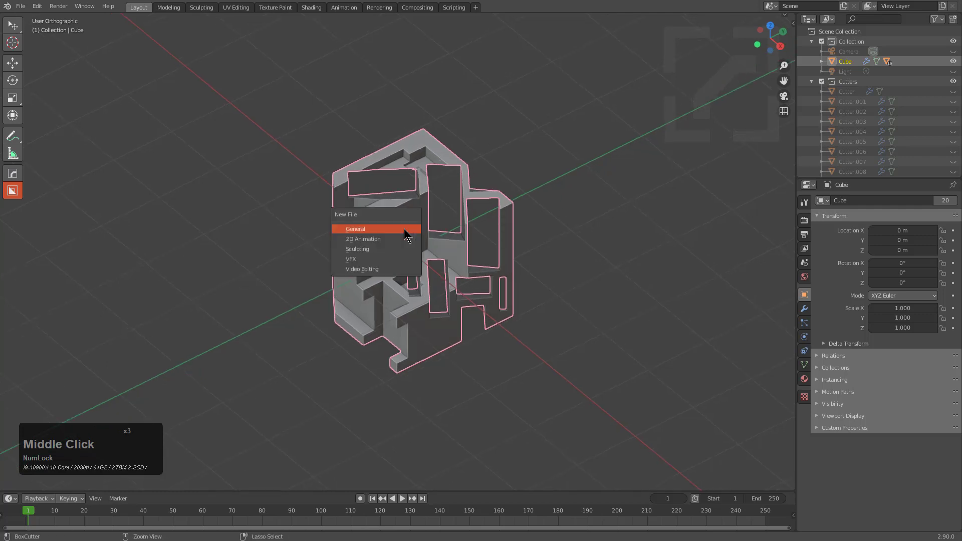
click(389, 249)
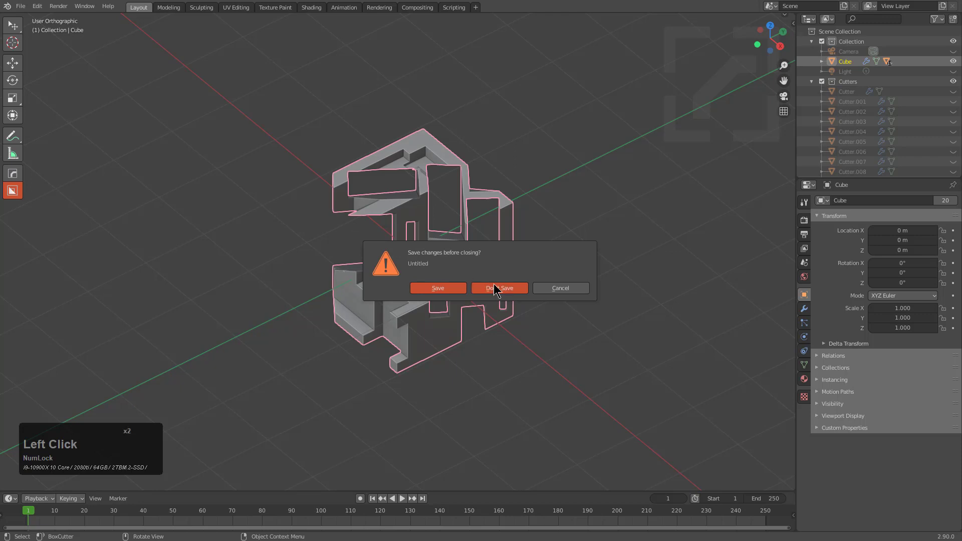
click(494, 289)
key(ctrl+alt+space)
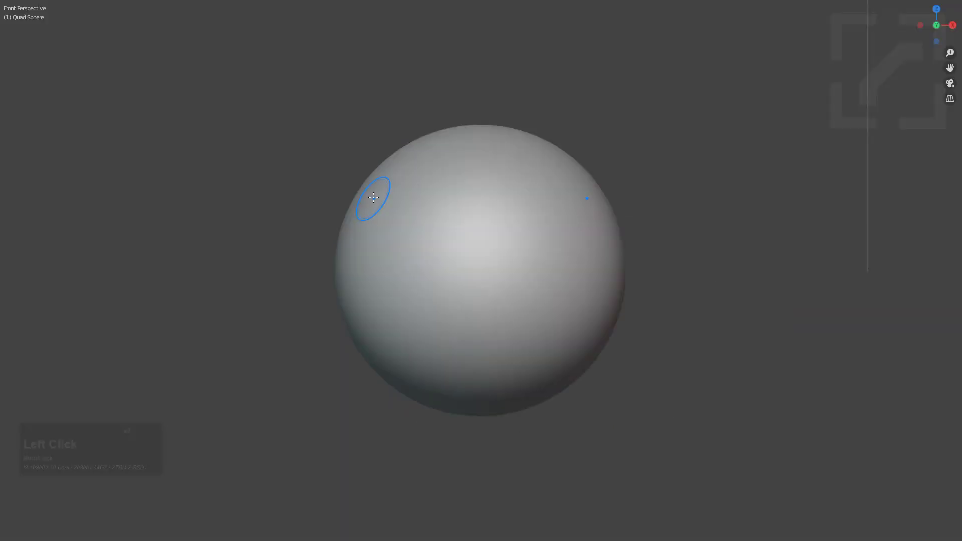
Sculpt a wavy, mirrored Draw brush stroke down the front of the quad sphere
mouse_move(463, 220)
middle_down()
mouse_move(505, 234)
mouse_move(471, 224)
mouse_move(444, 190)
middle_up()
mouse_move(430, 188)
mouse_down()
mouse_move(406, 215)
mouse_move(422, 284)
mouse_move(407, 318)
mouse_up()
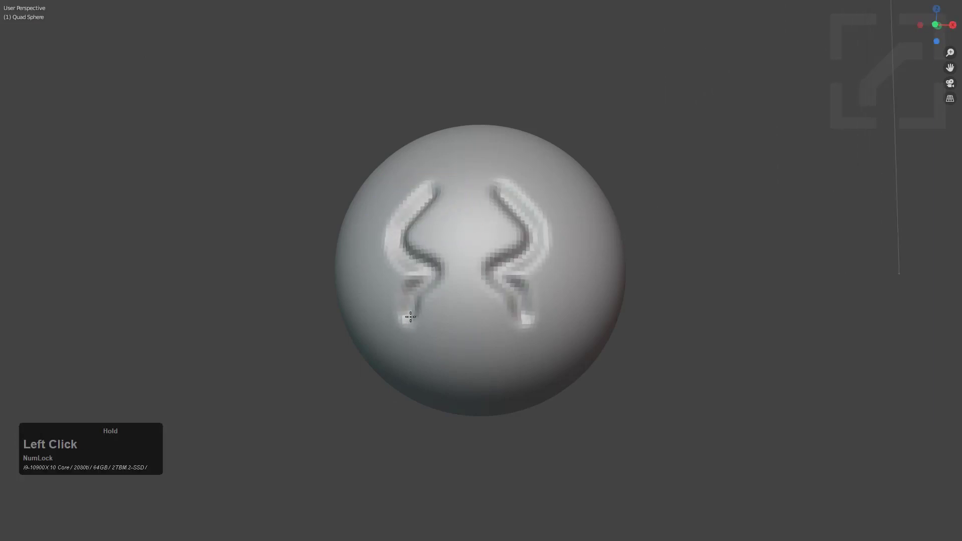
scroll(476, 294, down, 1)
mouse_move(422, 292)
middle_down()
mouse_move(476, 294)
mouse_move(451, 296)
middle_up()
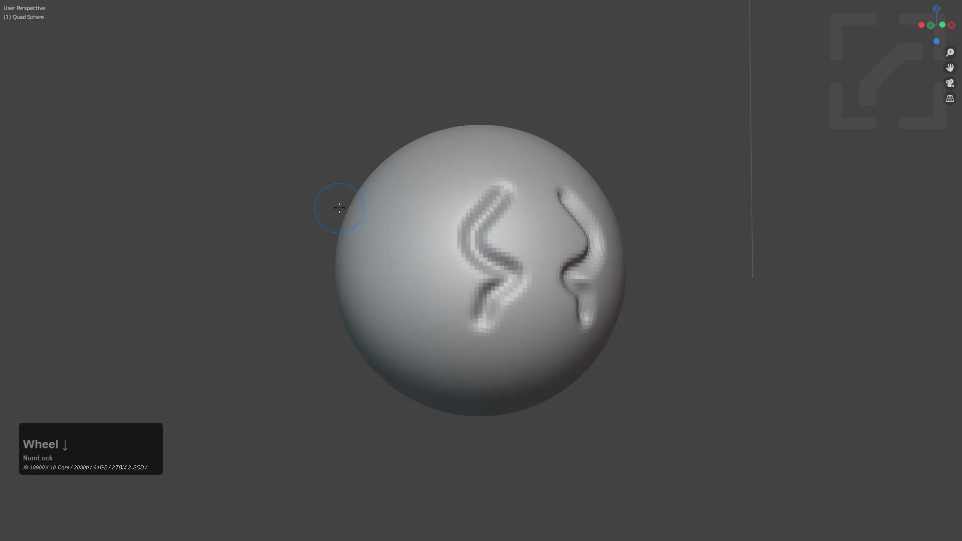
Show the sculpting toolbar in the full-screen viewport and look through its list of brushes
key(t)
scroll(85, 228, down, 3)
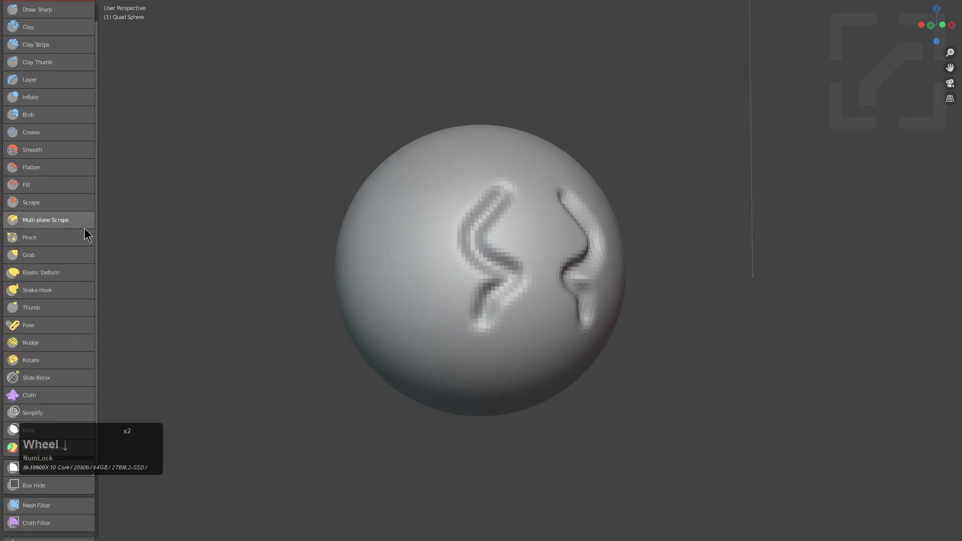
scroll(85, 228, up, 3)
scroll(337, 232, up, 2)
scroll(337, 232, down, 4)
Show the sidebar with the active Draw tool's brush settings and widen it
key(n)
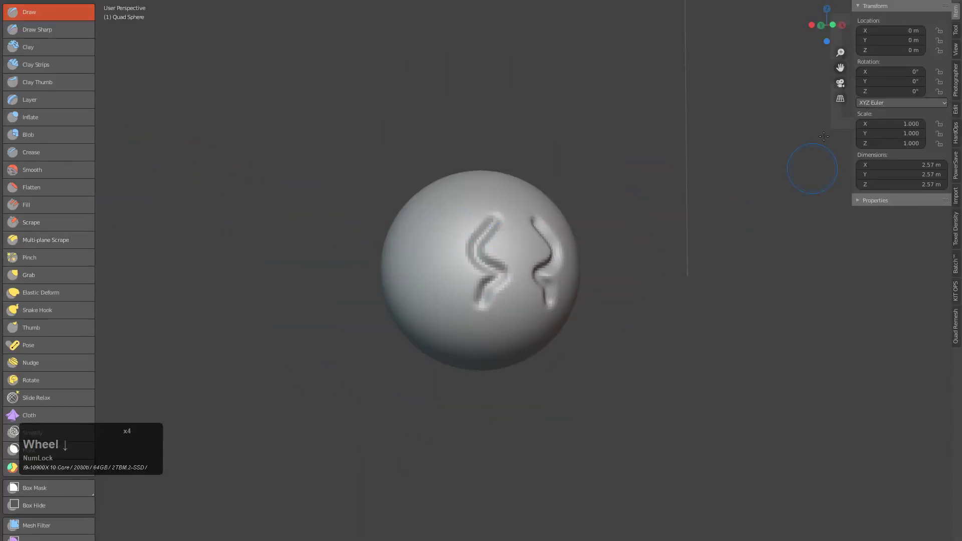
click(954, 33)
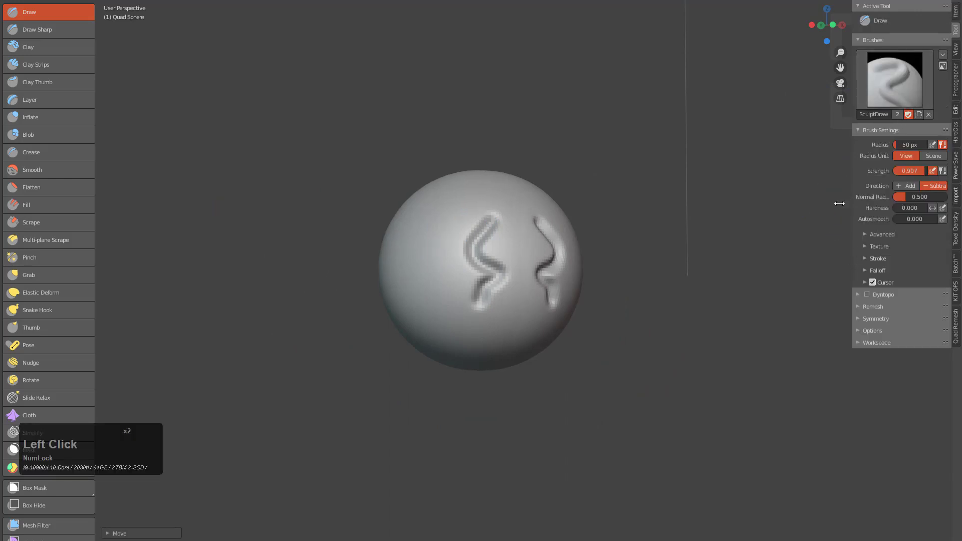
drag(851, 202, 817, 207)
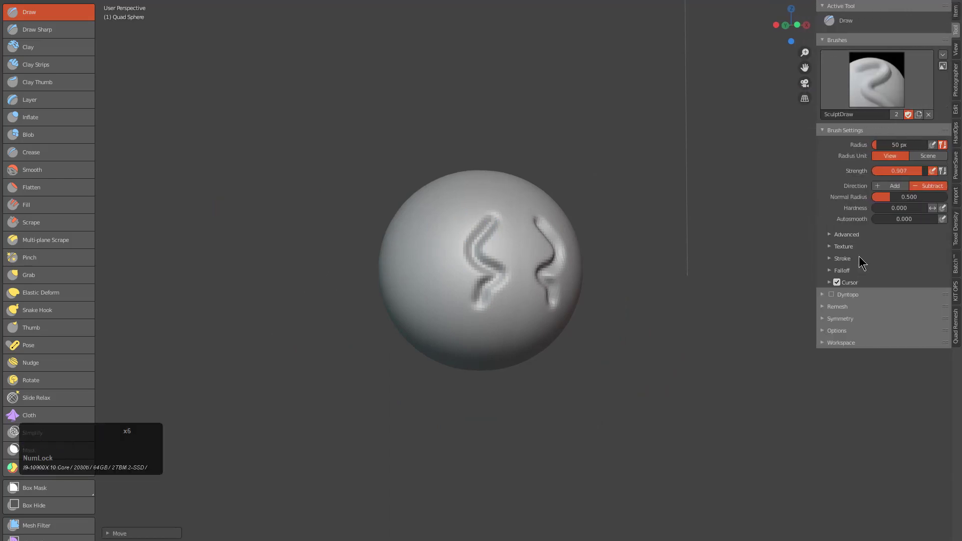
scroll(859, 256, up, 8)
Bring up the HardOps sculpt menu over the sphere to review its toolbar, brush and voxel remesh options
middle_drag(378, 36, 513, 129)
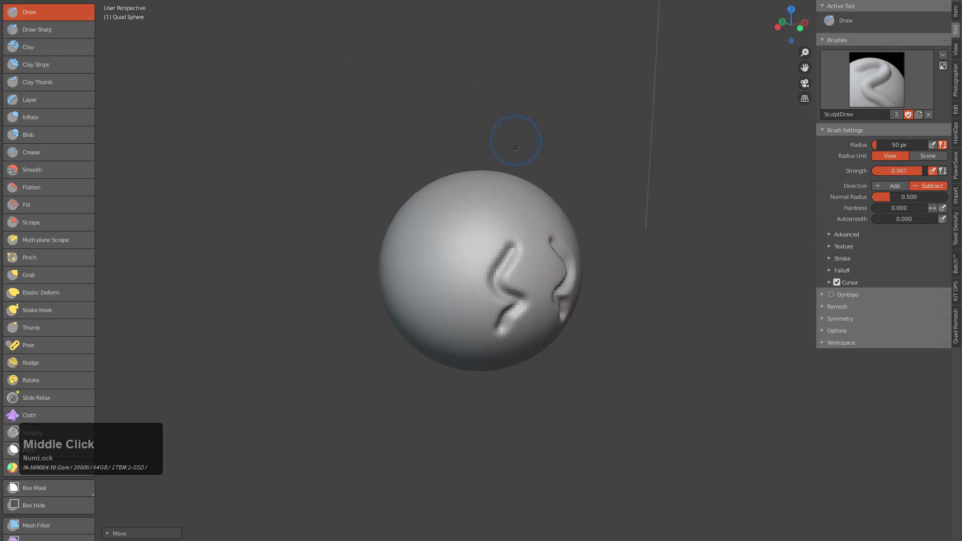
middle_drag(574, 228, 565, 217)
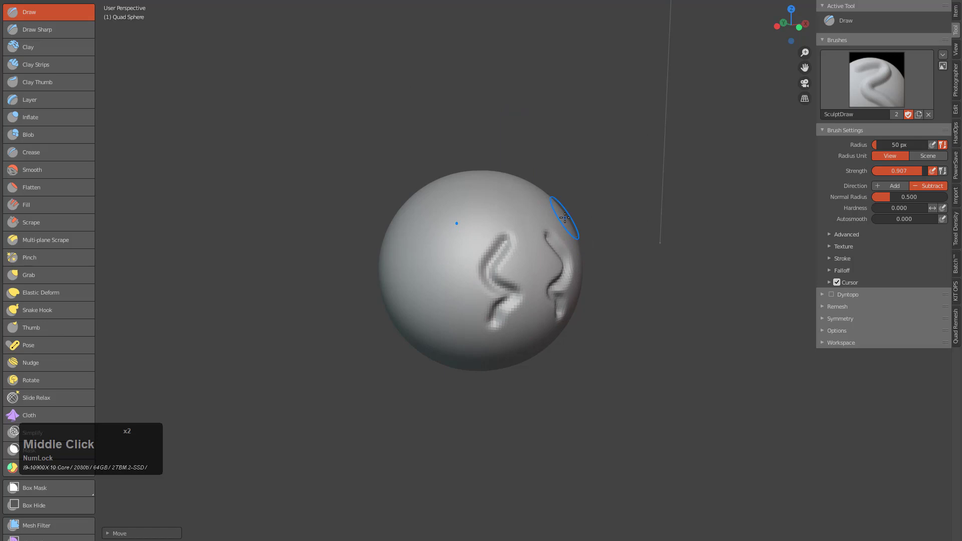
middle_drag(547, 215, 532, 219)
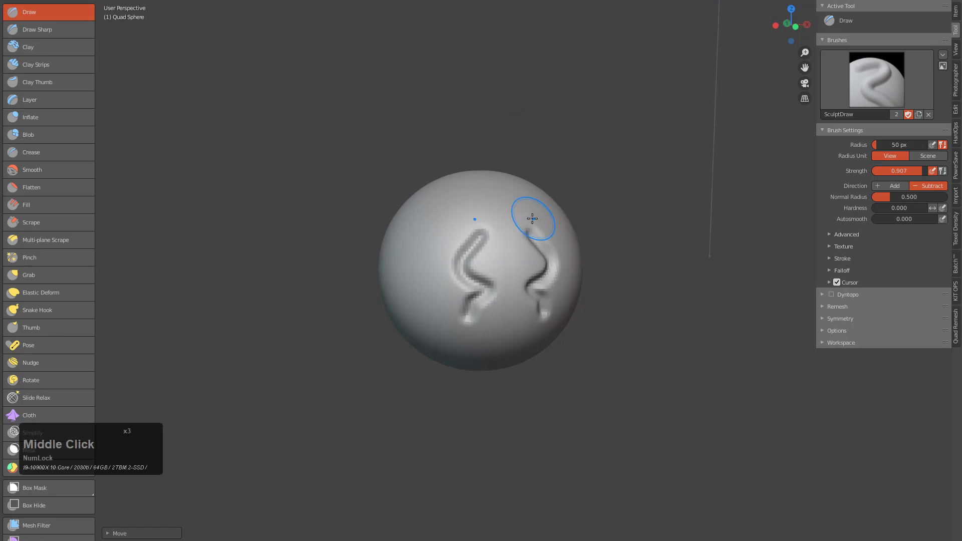
key(q)
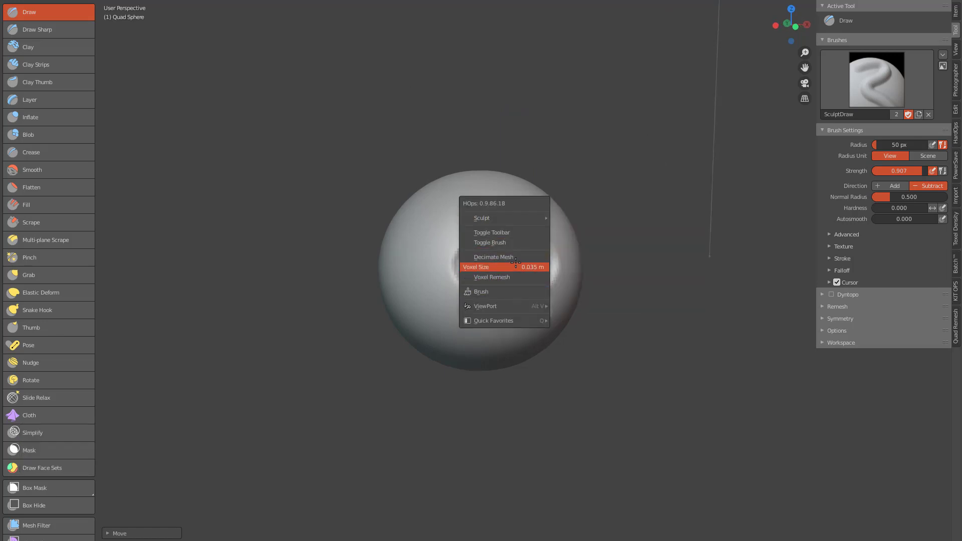
key(q)
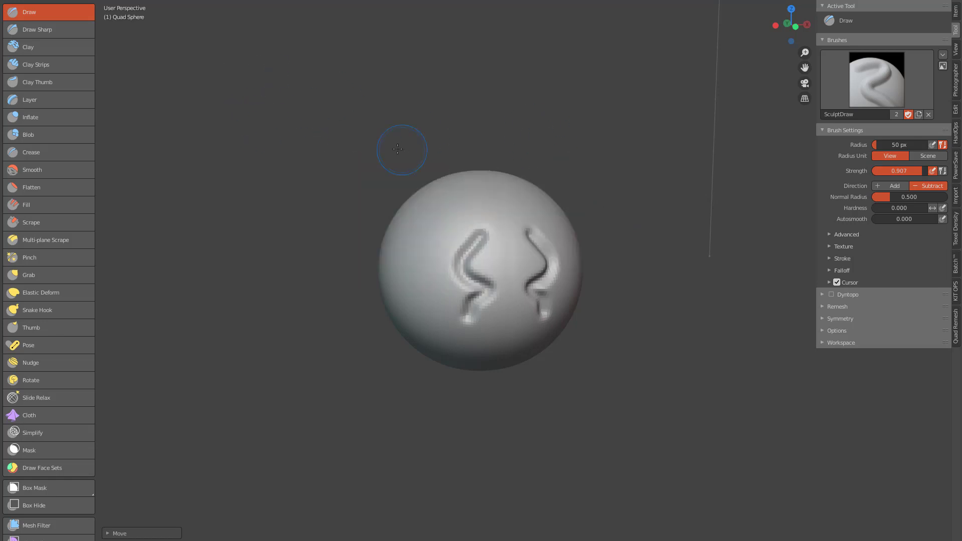
Switch the sculpting viewport between the normal layout and full screen, ending in full screen without toolbar or sidebar
middle_drag(382, 178, 429, 185)
key(ctrl+alt+space)
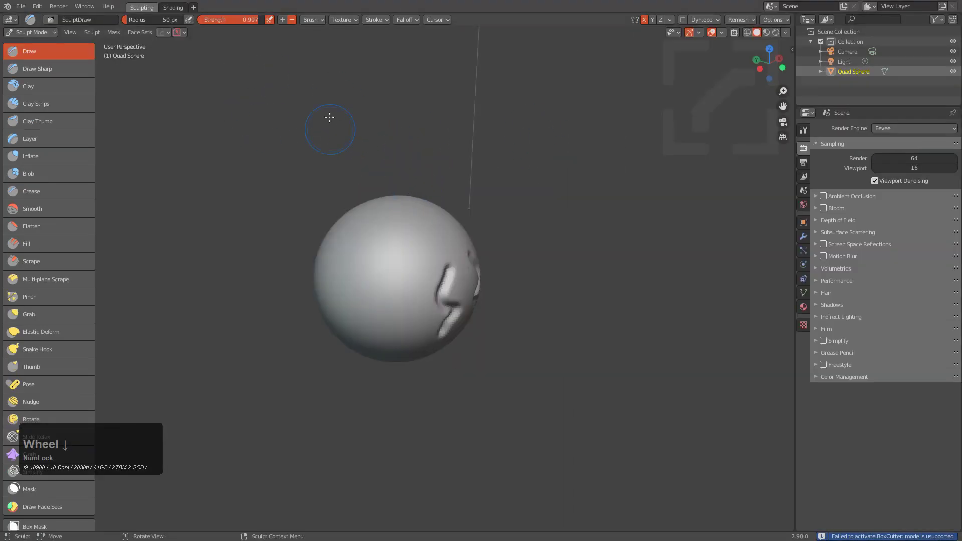
key(ctrl+alt+space)
key(ctrl+alt+space)
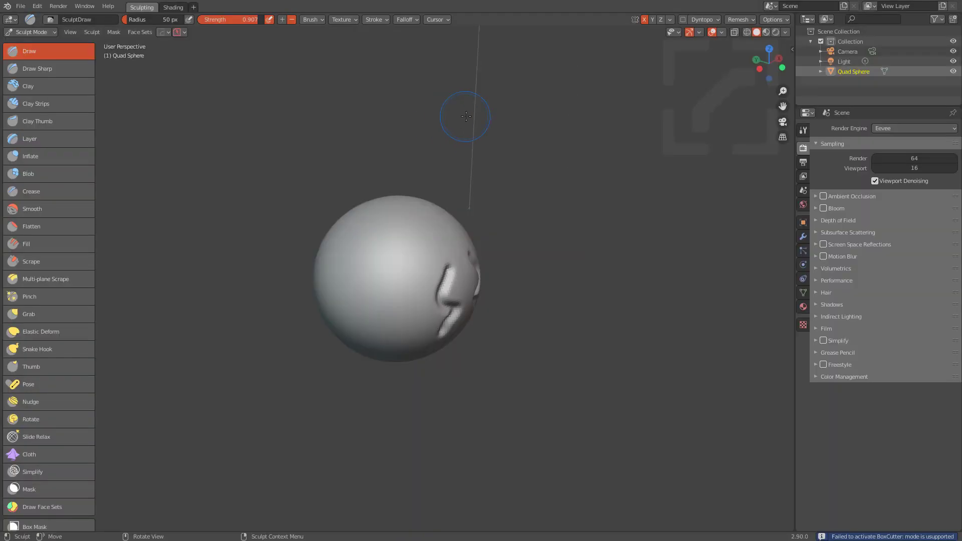
key(ctrl+alt+space)
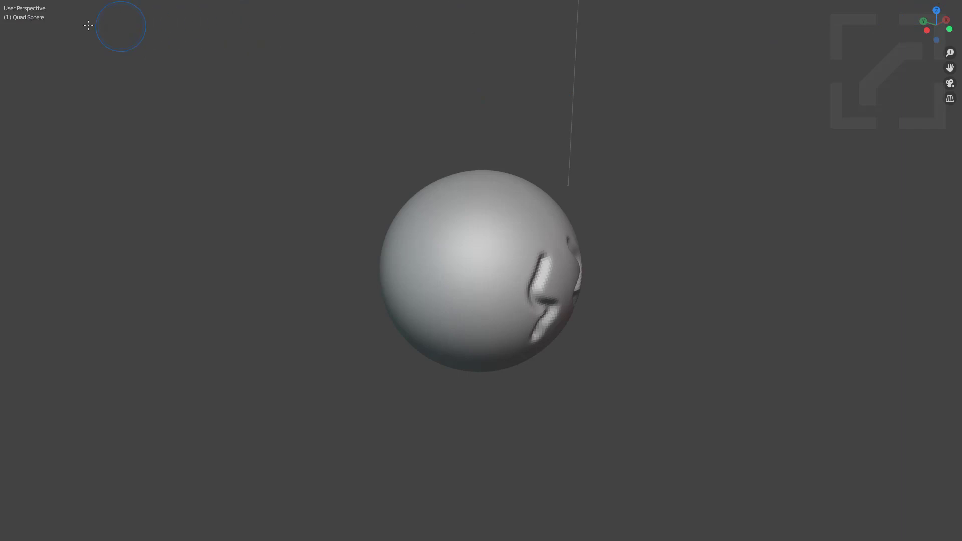
Return the sculpting viewport to the normal layout and hide its header and tool settings
key(ctrl+alt+space)
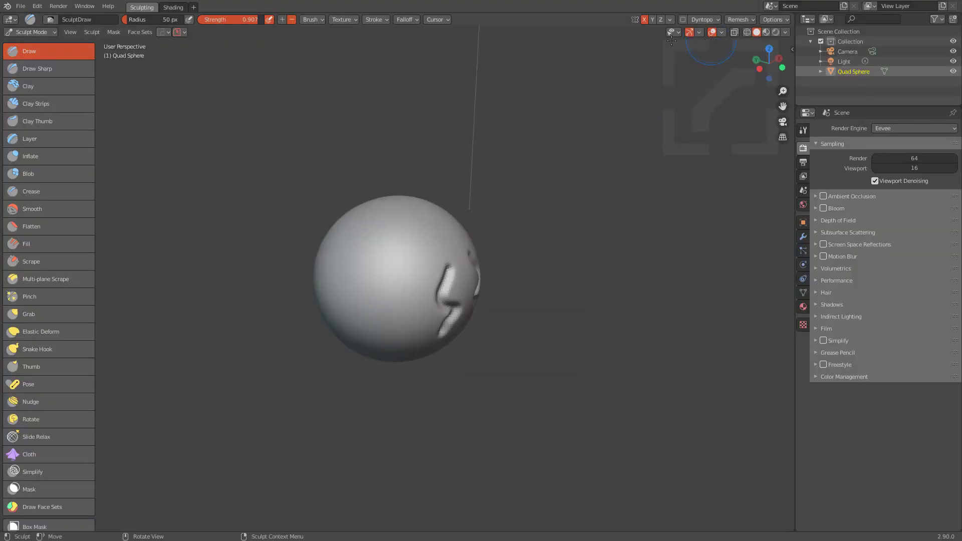
middle_drag(493, 116, 496, 154)
right_click(497, 22)
click(480, 35)
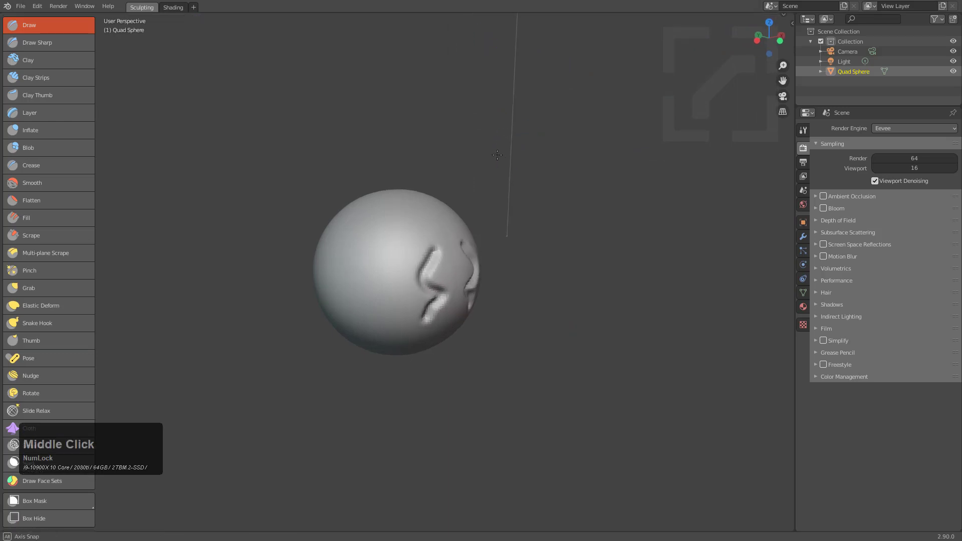
Check the area options and the HardOps sculpt menu for a way to restore the viewport header
middle_drag(495, 200, 483, 183)
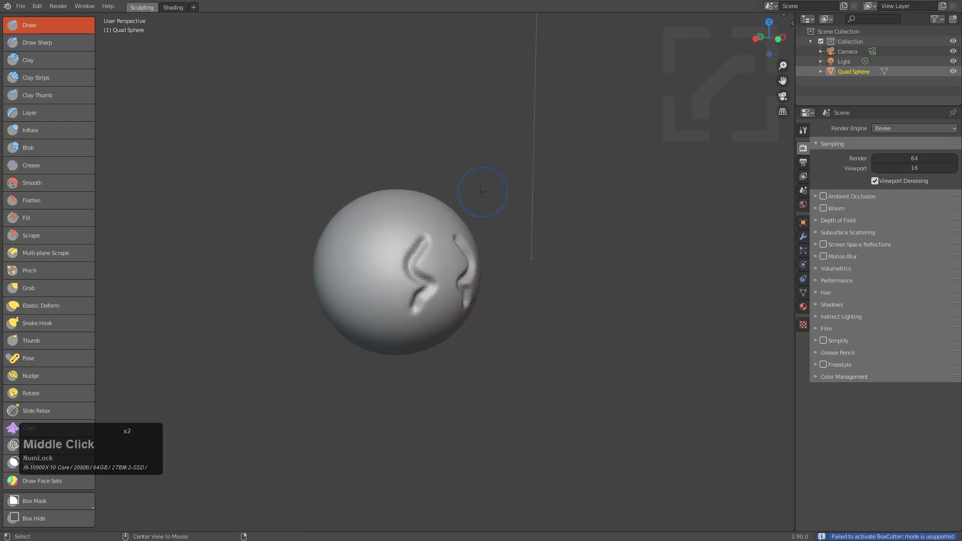
right_click(465, 18)
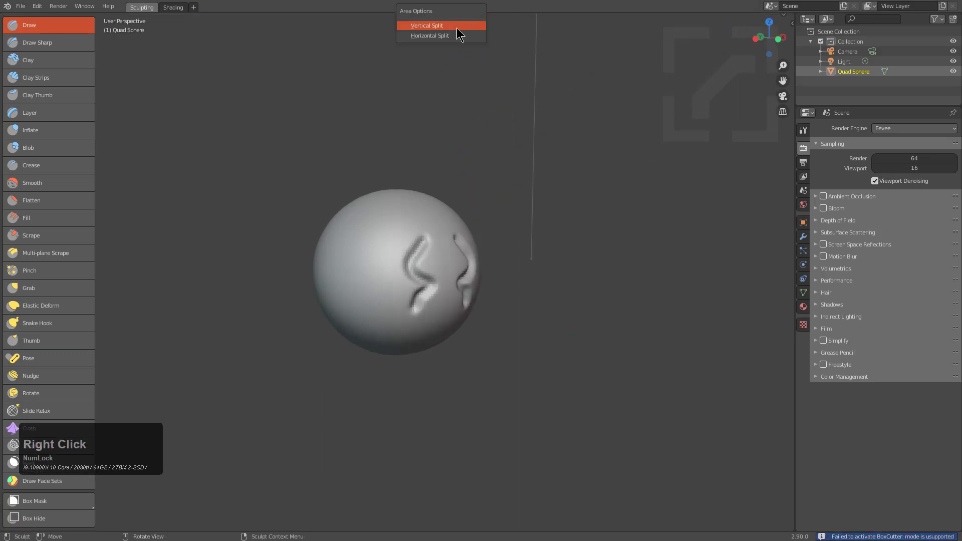
right_click(365, 198)
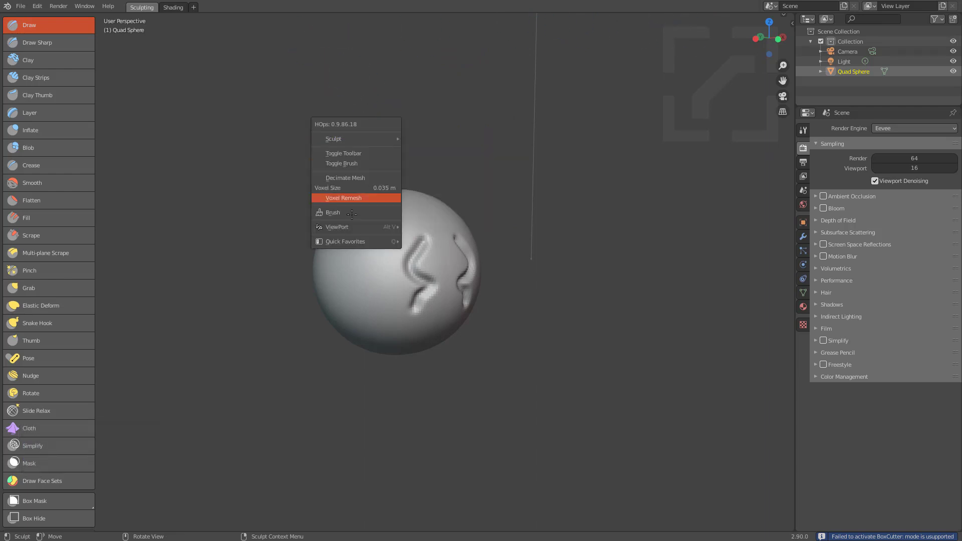
middle_drag(252, 98, 215, 86)
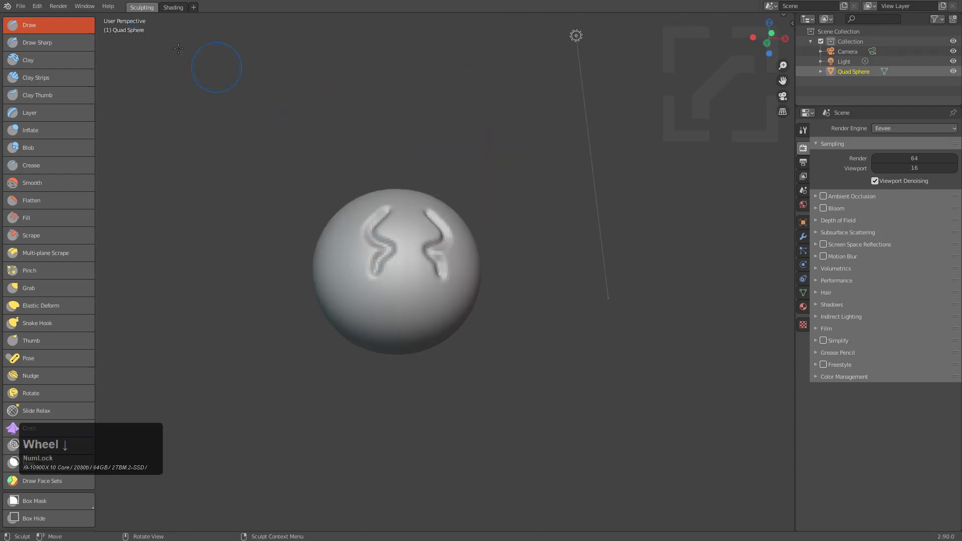
Start a new General file without saving the sculpt
key(ctrl+n)
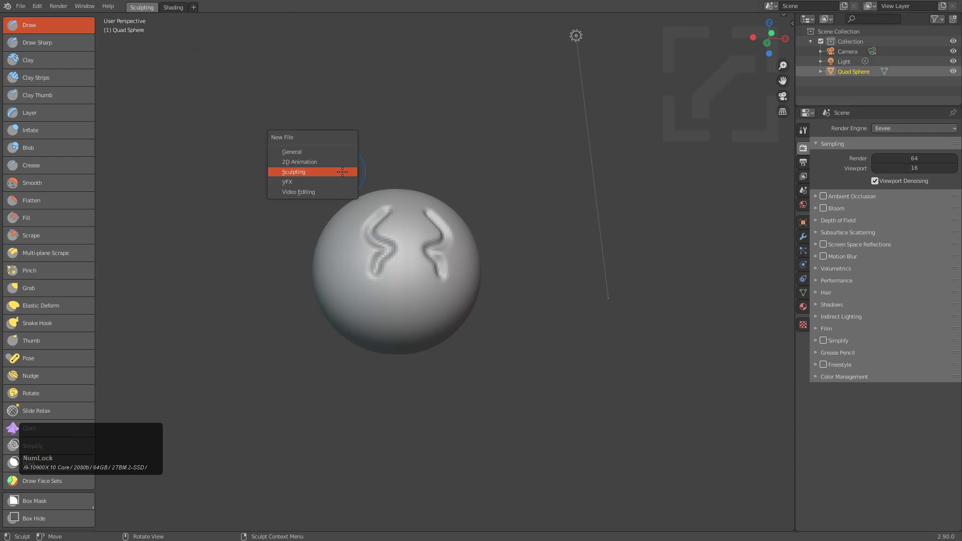
click(308, 151)
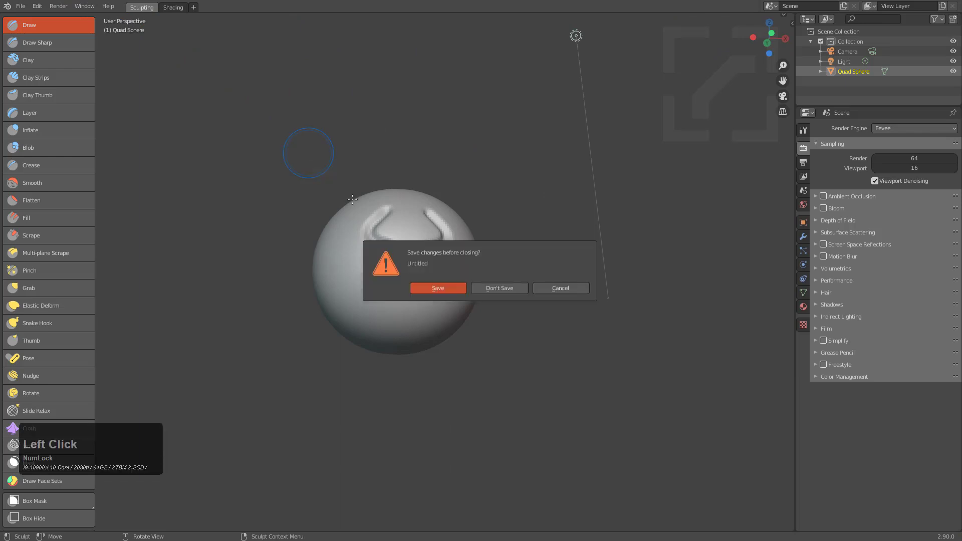
click(499, 288)
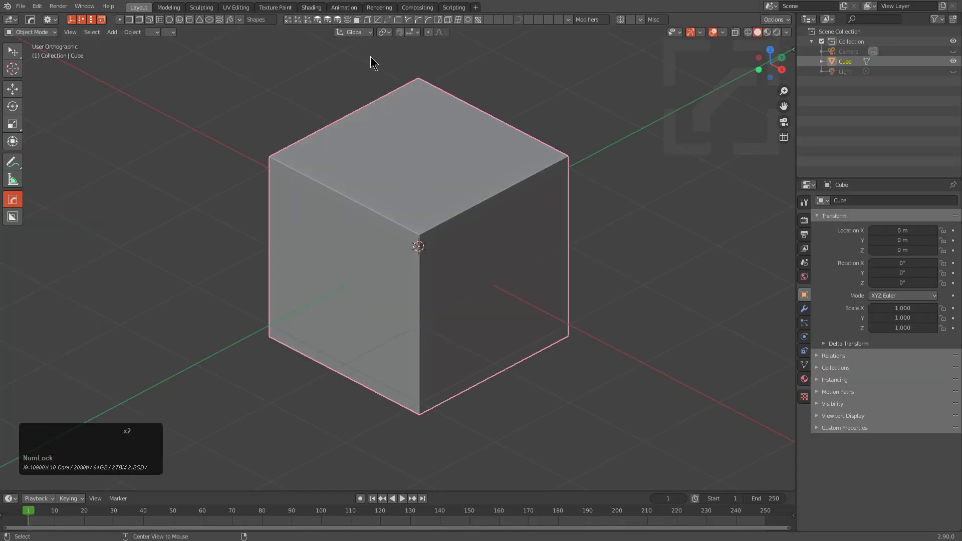
Activate BoxCutter on the cube and turn on Enable Topbar in its input settings
key(alt+w)
click(428, 20)
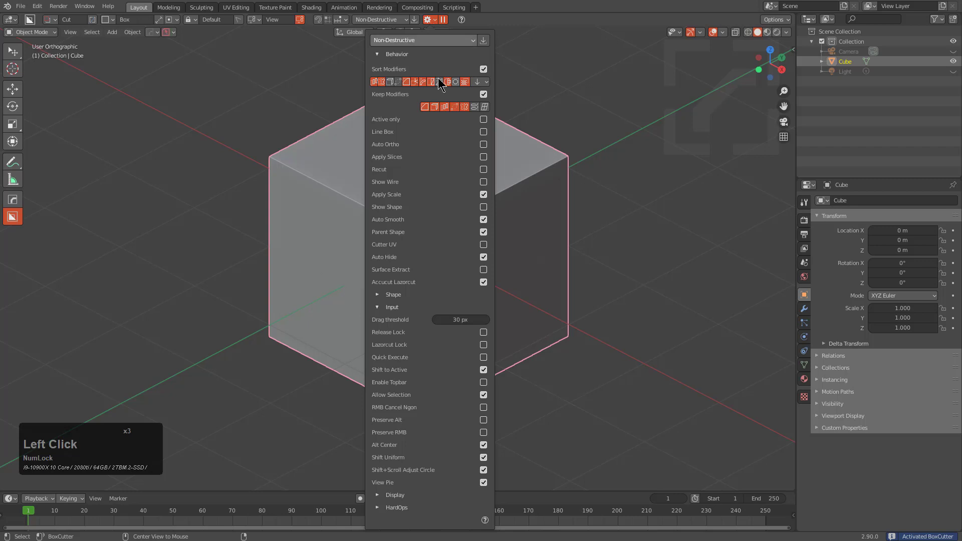
click(483, 383)
middle_drag(616, 249, 418, 206)
Start a new Sculpting file without saving the cube scene and show its viewport full screen
key(ctrl+n)
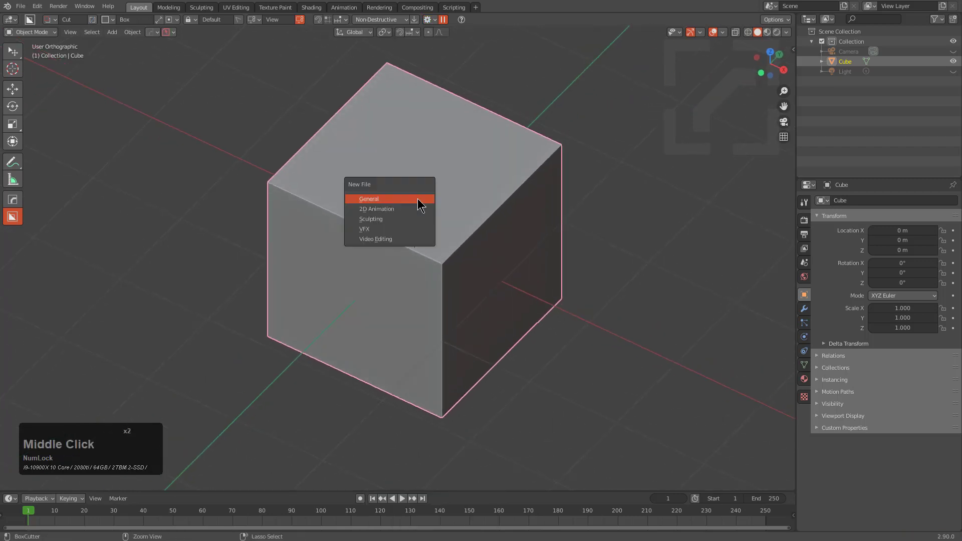
click(380, 219)
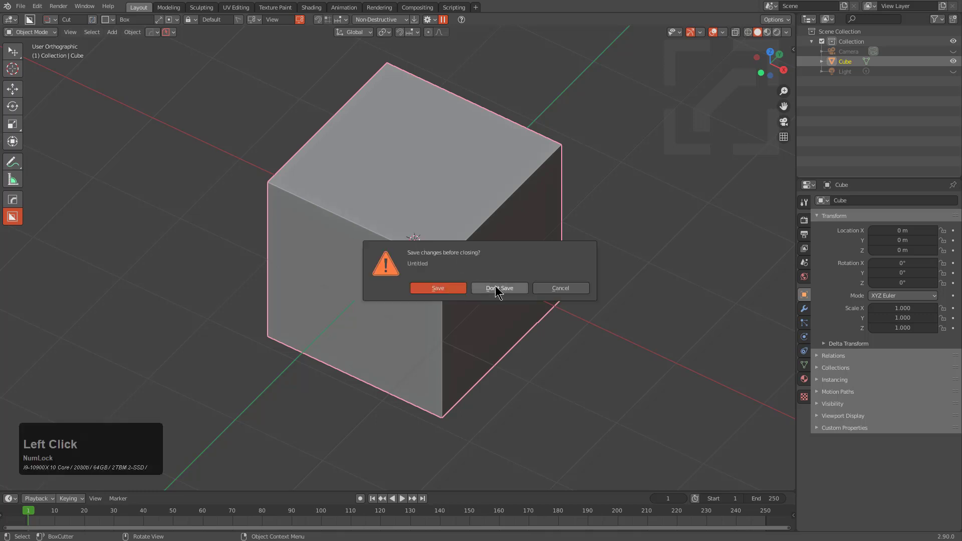
click(475, 280)
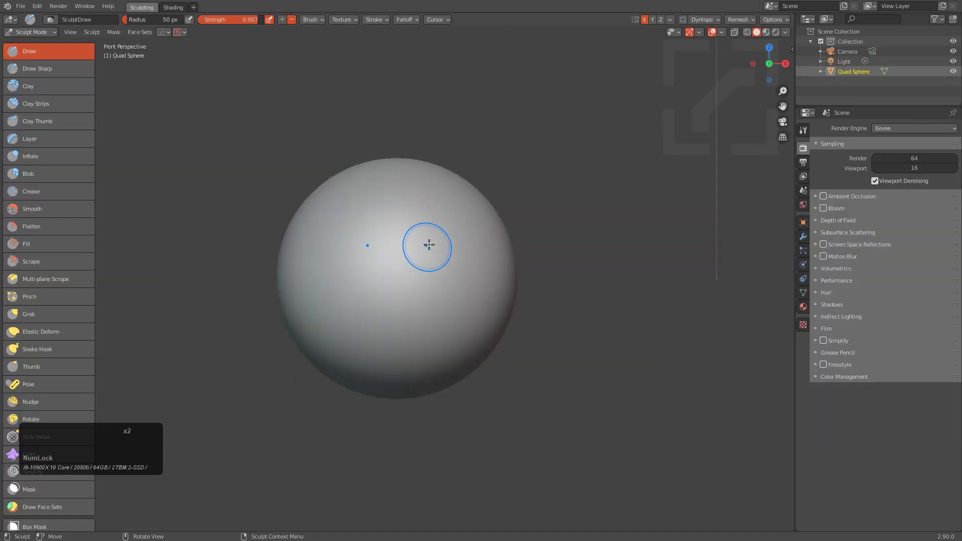
key(ctrl+alt+space)
middle_drag(437, 172, 533, 213)
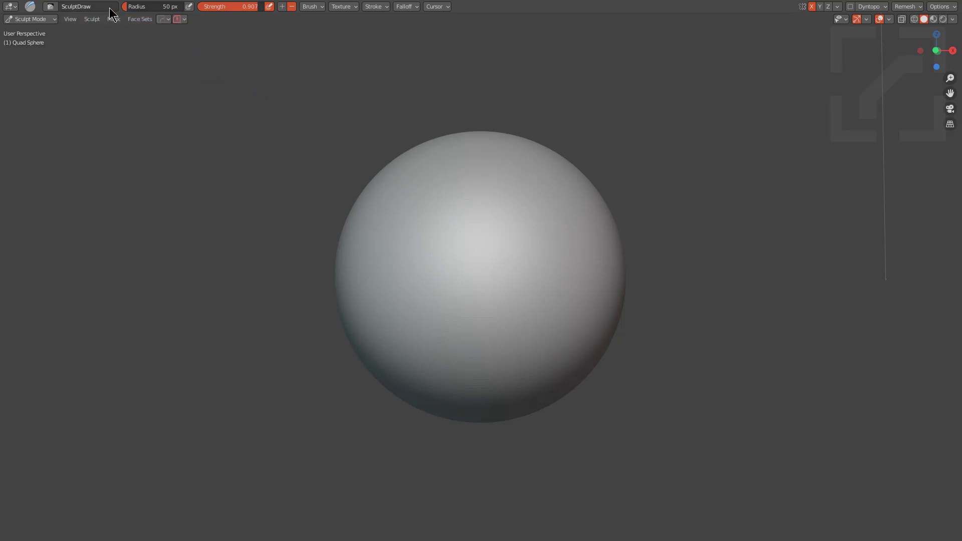
middle_drag(332, 177, 355, 183)
Start a new 2D Animation file and switch its drawing viewport to full screen
key(ctrl+n)
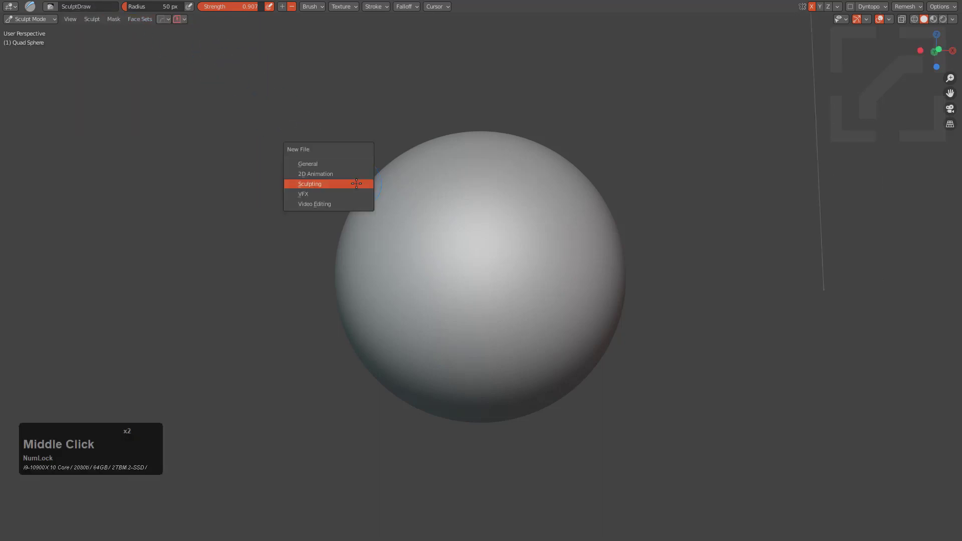
click(347, 174)
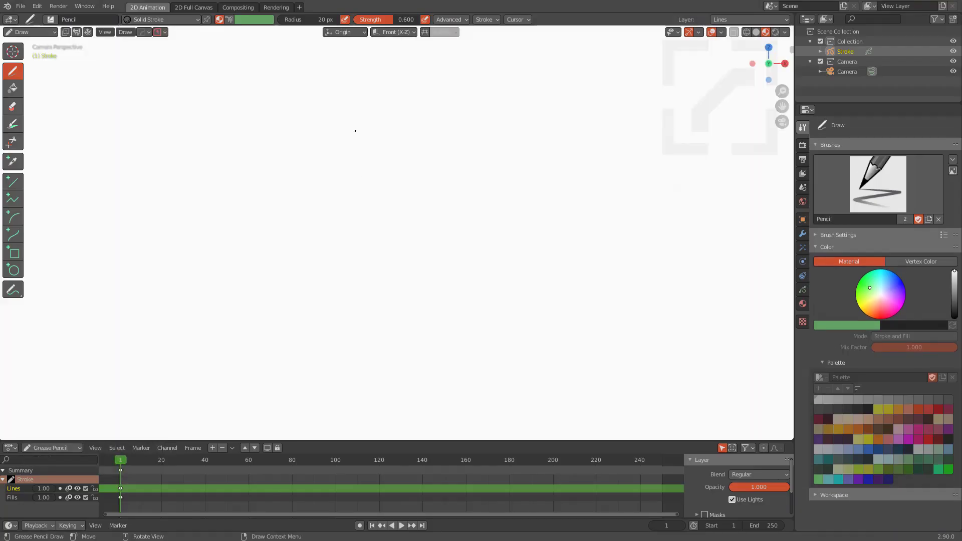
key(ctrl+alt+space)
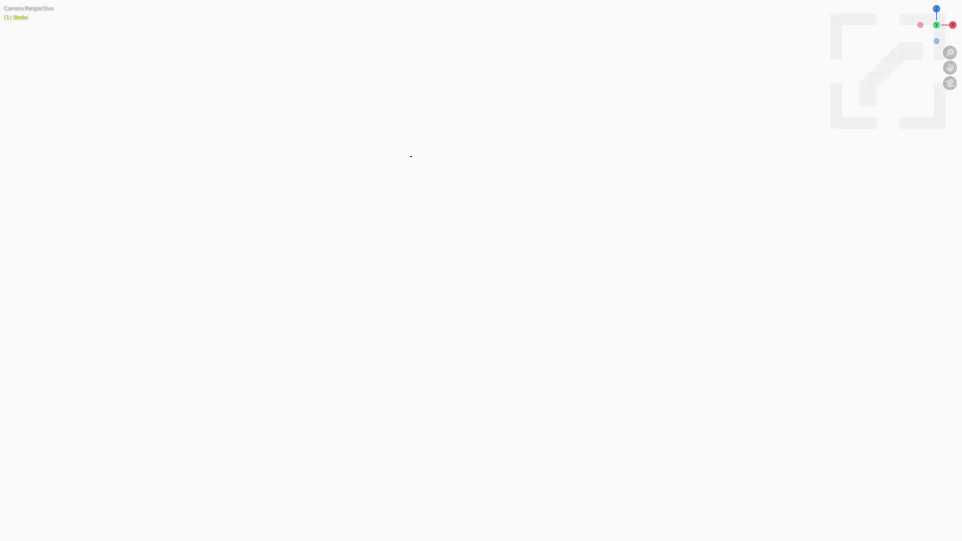
key(ctrl+alt+space)
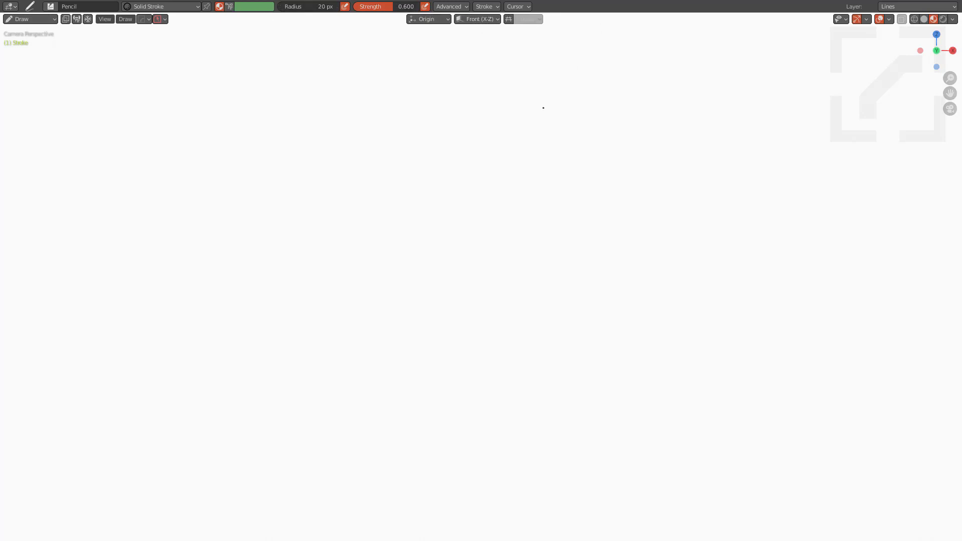
middle_drag(543, 108, 545, 114)
Replace the 2D Animation file with a new General file
key(ctrl+n)
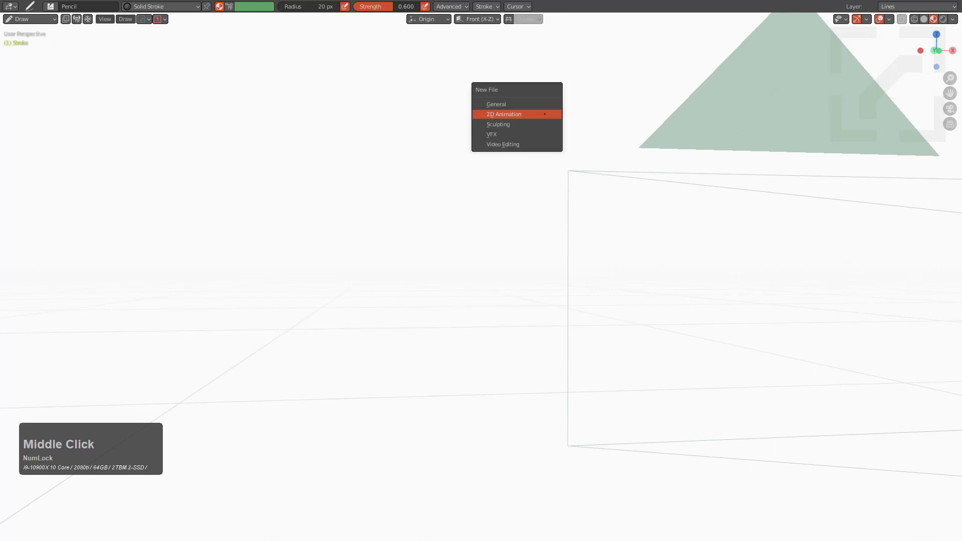
click(534, 102)
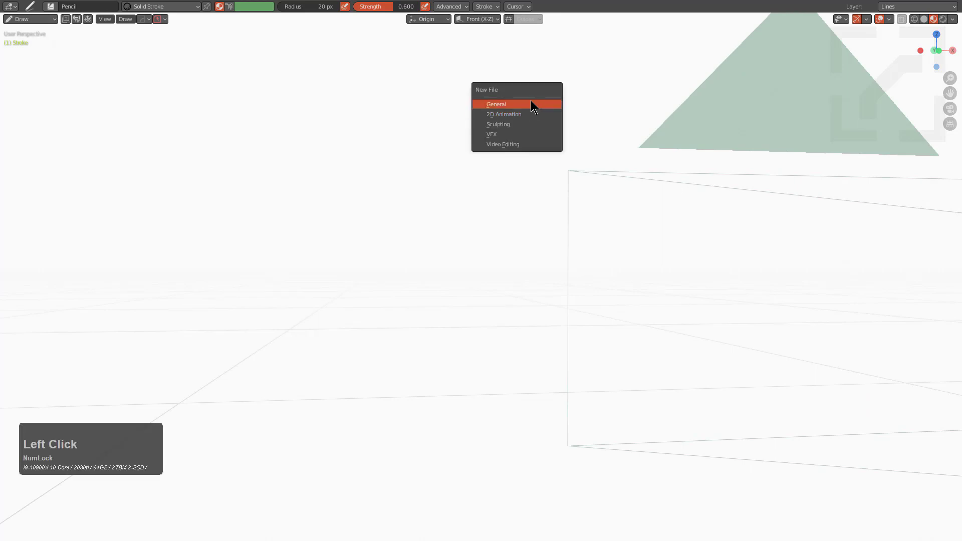
click(530, 102)
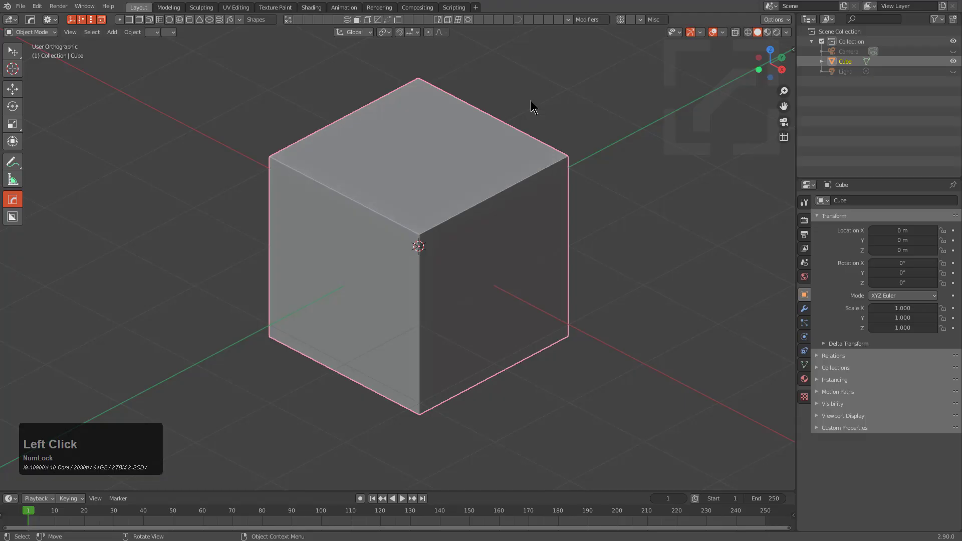
Activate BoxCutter in the new cube scene and open its cutting mode options
click(12, 216)
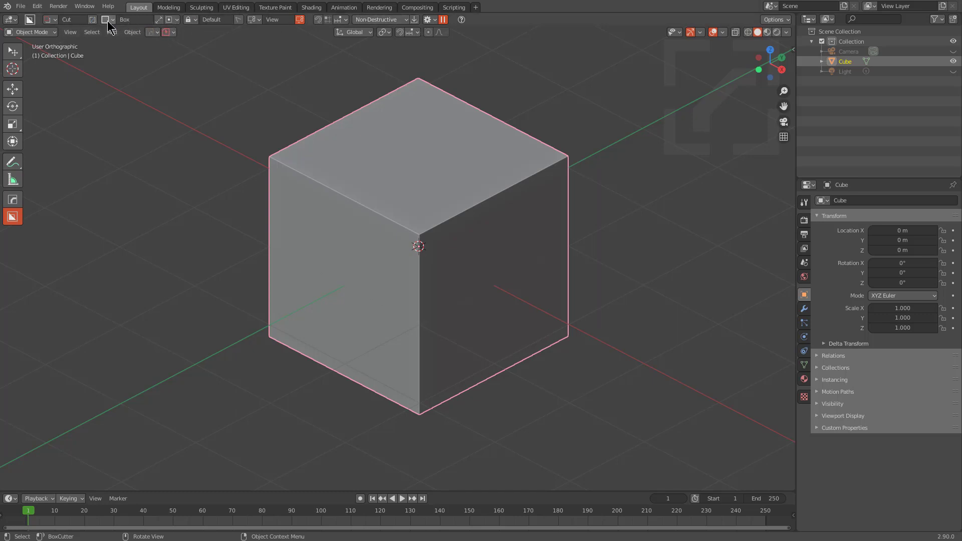
click(51, 21)
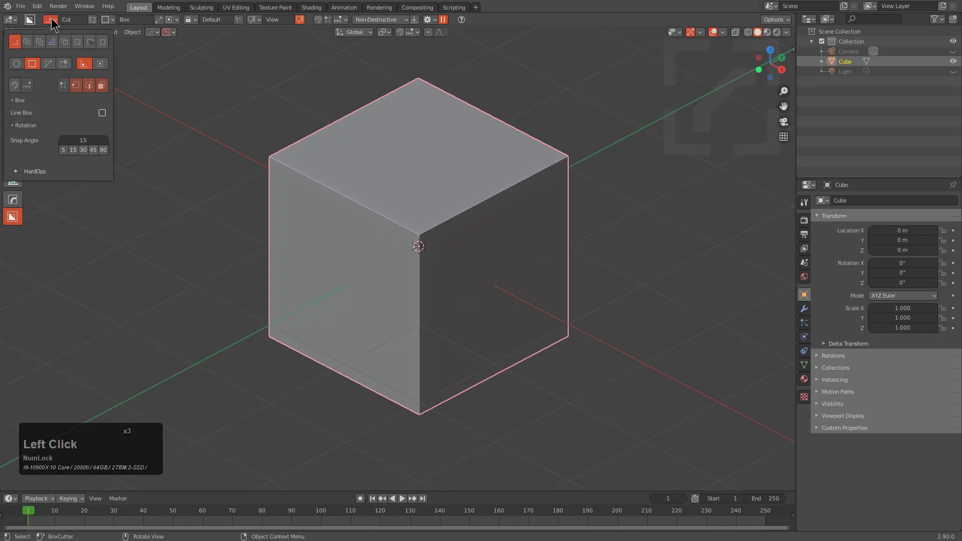
key(Num_Lock)
key(Num_Lock)
key(Num_Lock)
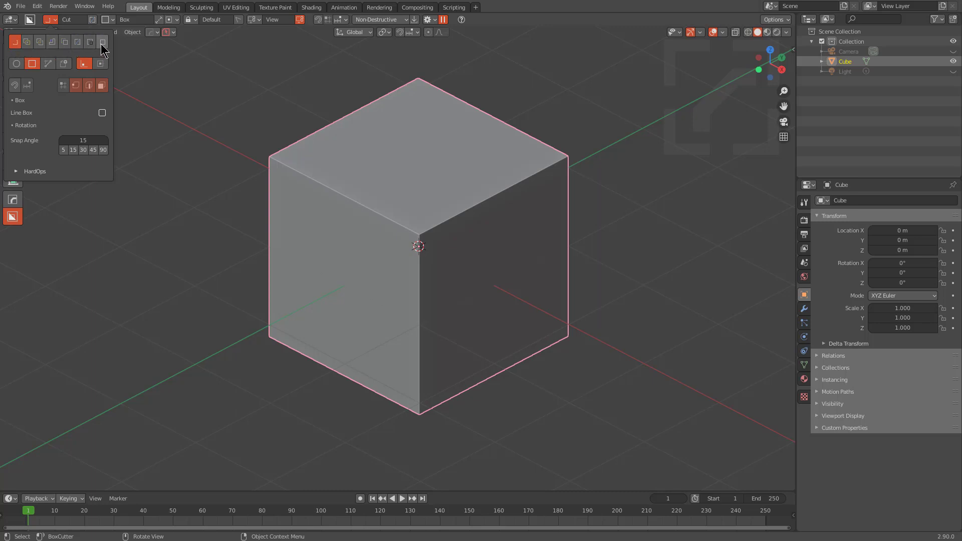
Step through the BoxCutter modes from Slice through Inset and Knife to Make, and return to Cut
click(29, 43)
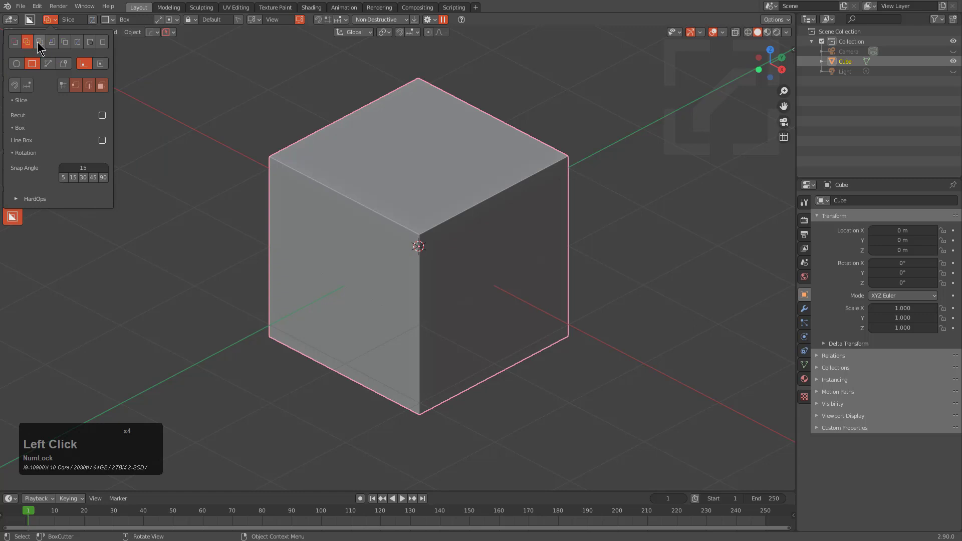
click(40, 42)
click(51, 42)
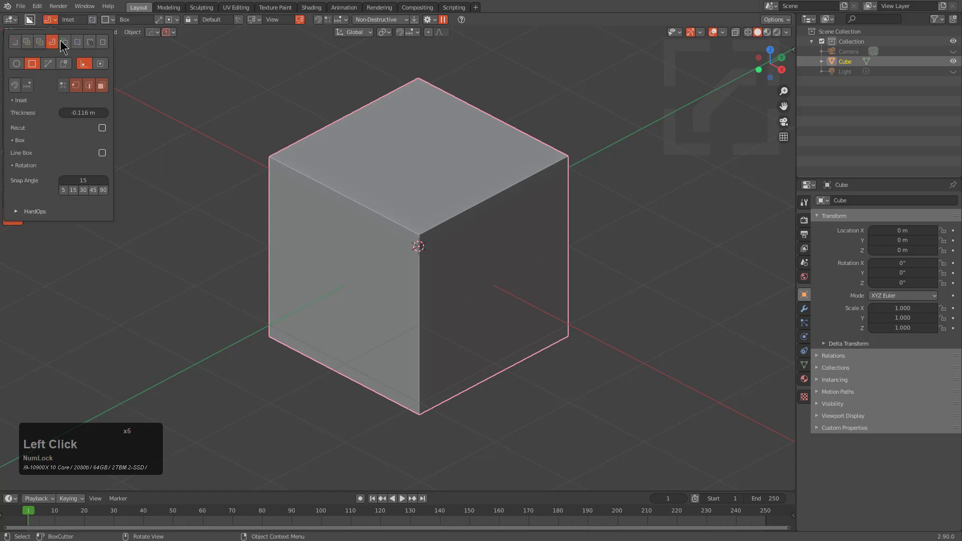
click(64, 42)
click(77, 42)
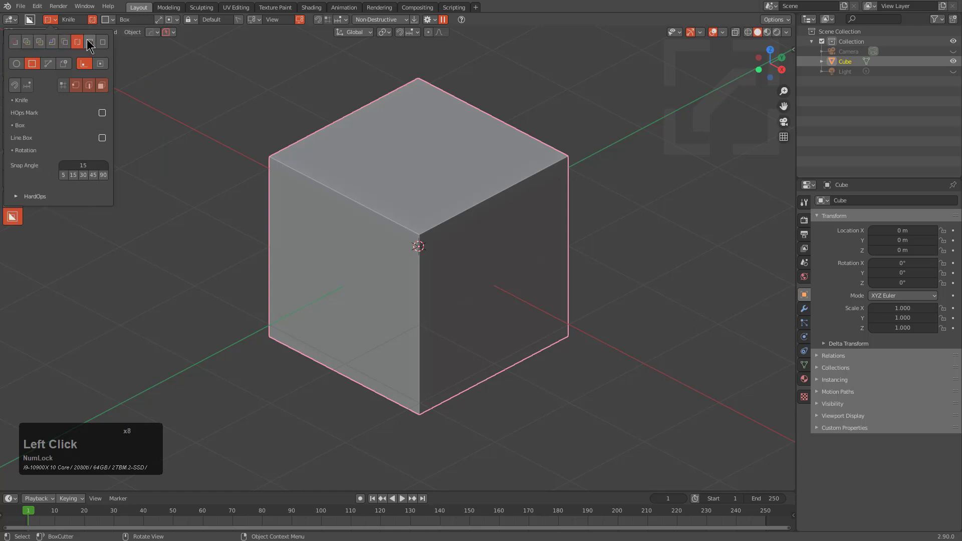
click(90, 42)
click(102, 42)
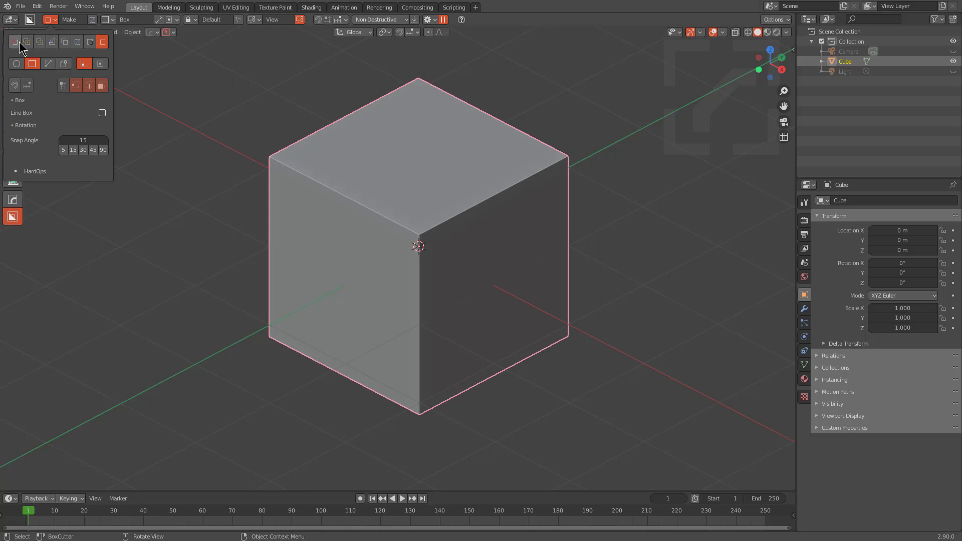
mouse_move(19, 41)
mouse_down()
mouse_move(102, 42)
mouse_move(17, 49)
mouse_up()
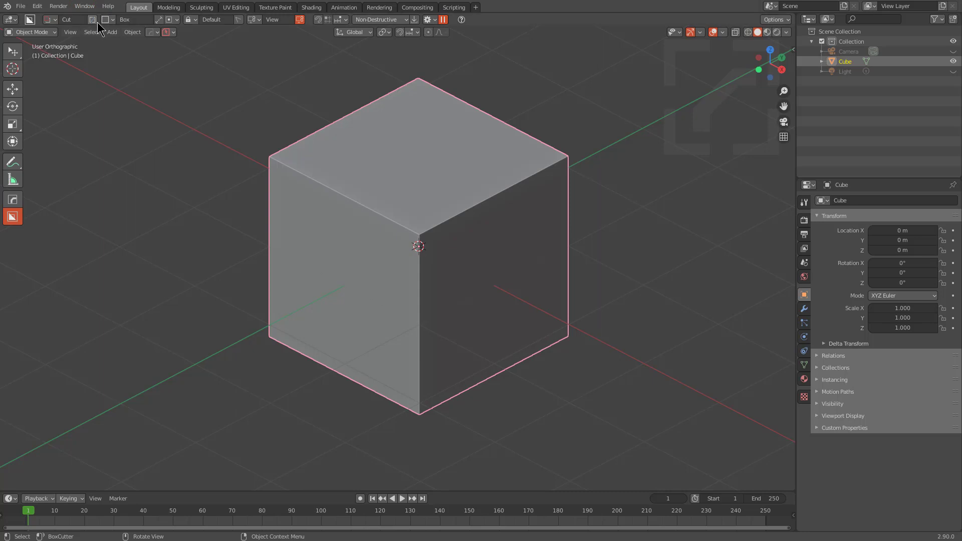
Cut a circular hole about 0.986 across and 0.622 deep into the cube's top face with BoxCutter's Circle shape
middle_drag(419, 165, 413, 169)
key(d)
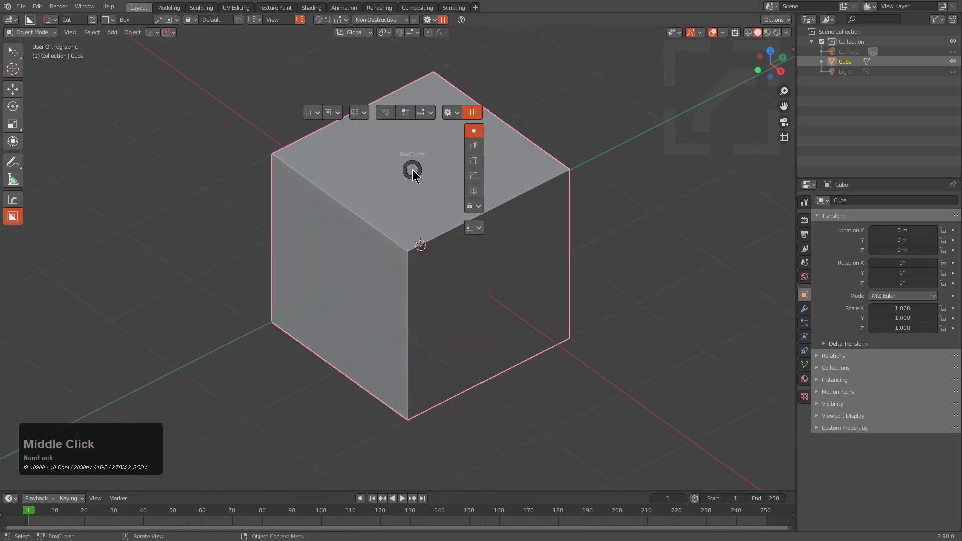
click(350, 172)
drag(396, 159, 447, 182)
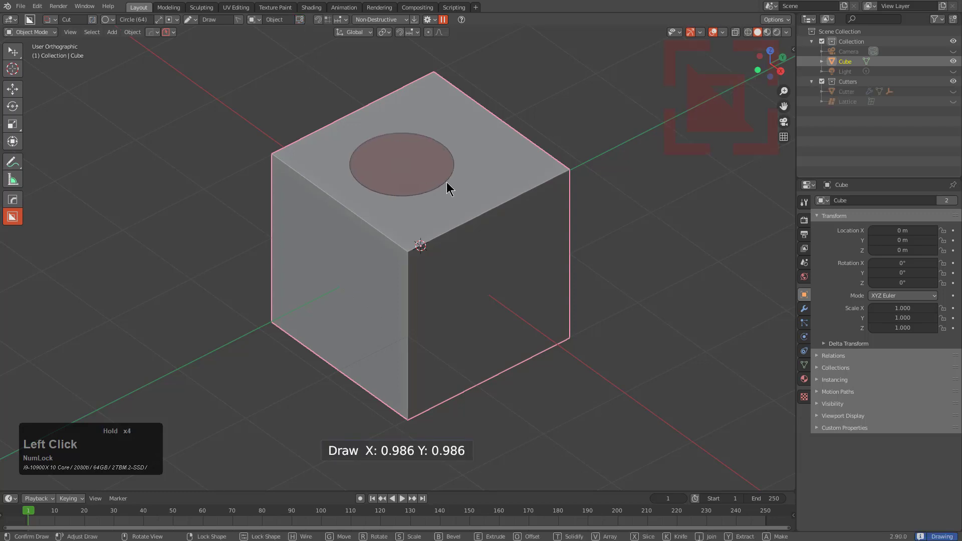
click(451, 235)
Turn on the wireframe overlay to inspect the edges around the circular hole
middle_drag(451, 236, 397, 183)
key(q)
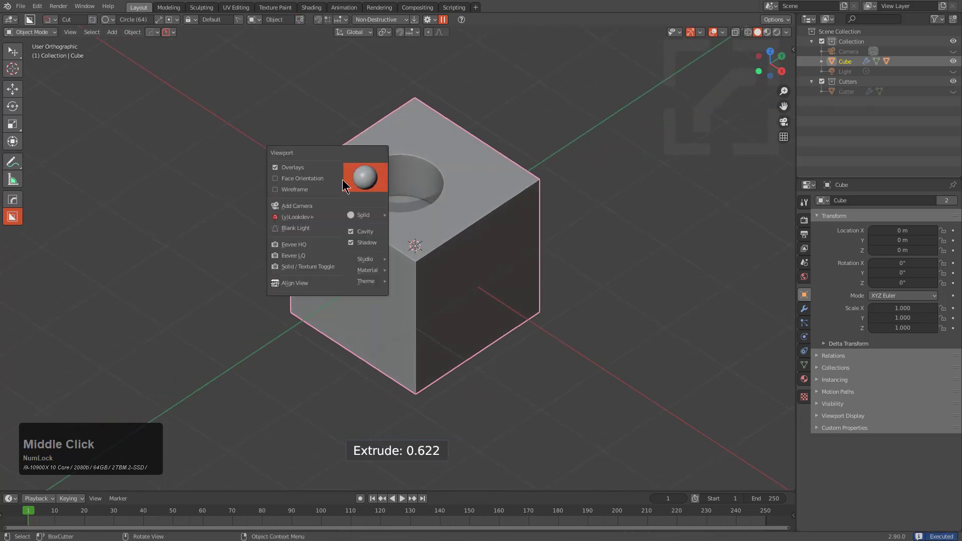
click(328, 187)
scroll(414, 173, up, 3)
middle_click(414, 173)
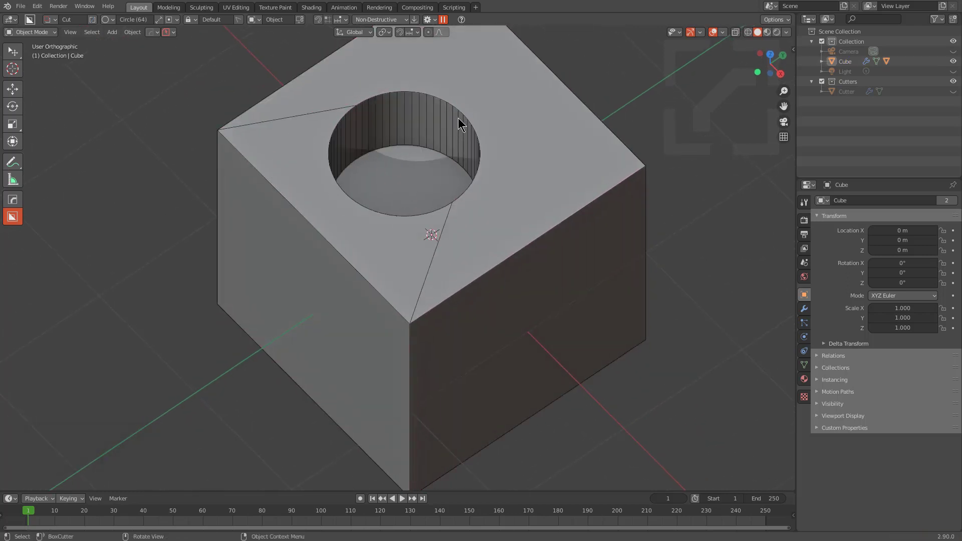
Set BoxCutter to the Box shape in Knife mode
click(335, 196)
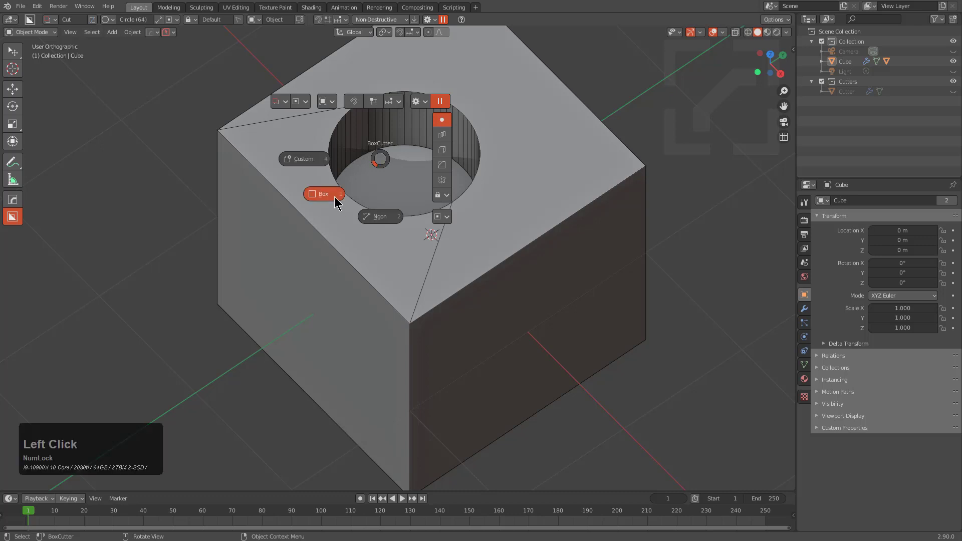
click(93, 20)
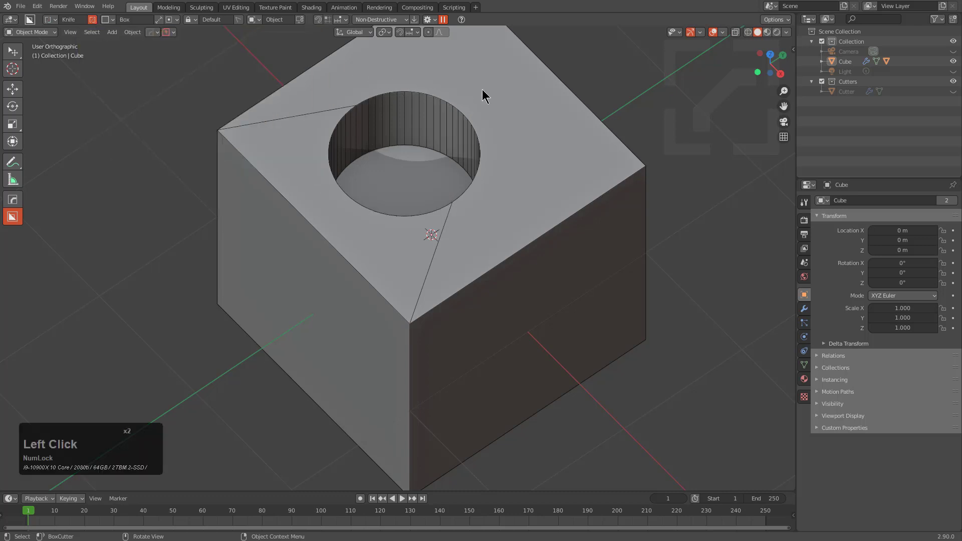
drag(482, 89, 391, 371)
scroll(396, 355, down, 2)
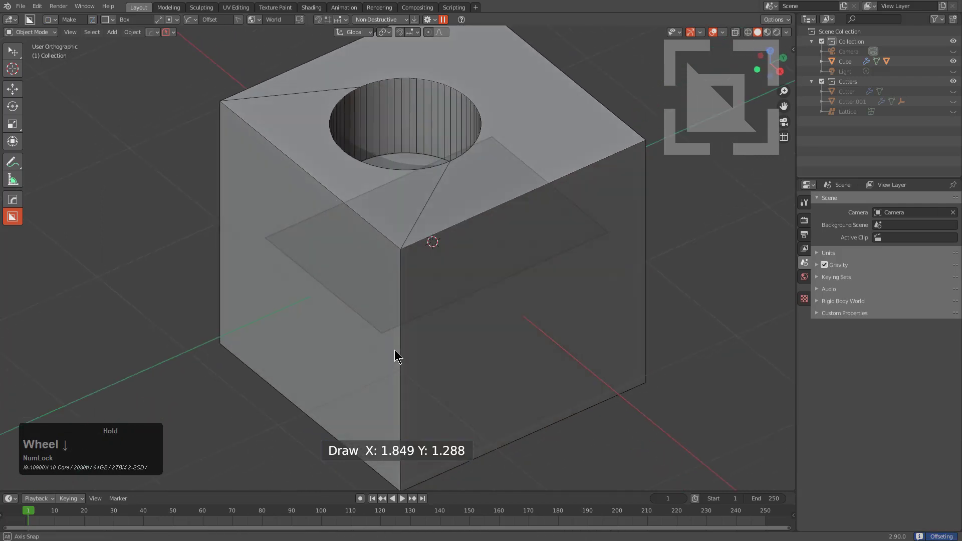
right_click(431, 241)
Select the cube and knife a box outline about 0.66 deep from its top face over the front corner, leaving the cube deselected
click(492, 129)
middle_click(502, 160)
middle_drag(502, 160, 495, 164)
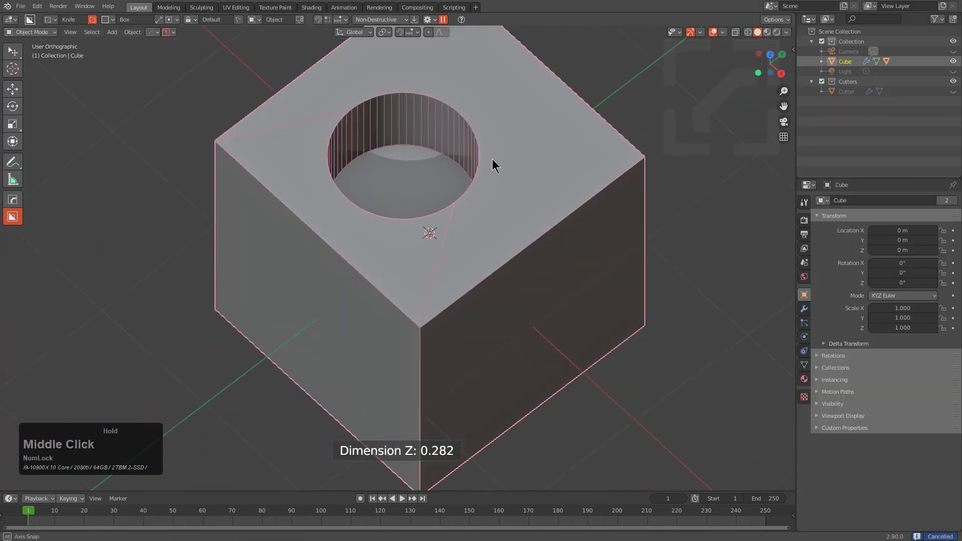
drag(482, 92, 410, 347)
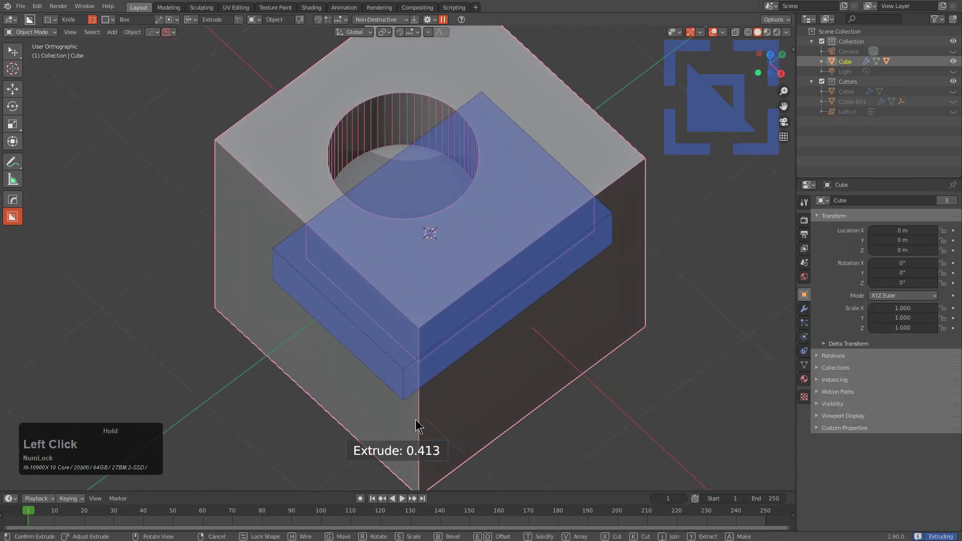
click(416, 426)
middle_drag(445, 222, 446, 235)
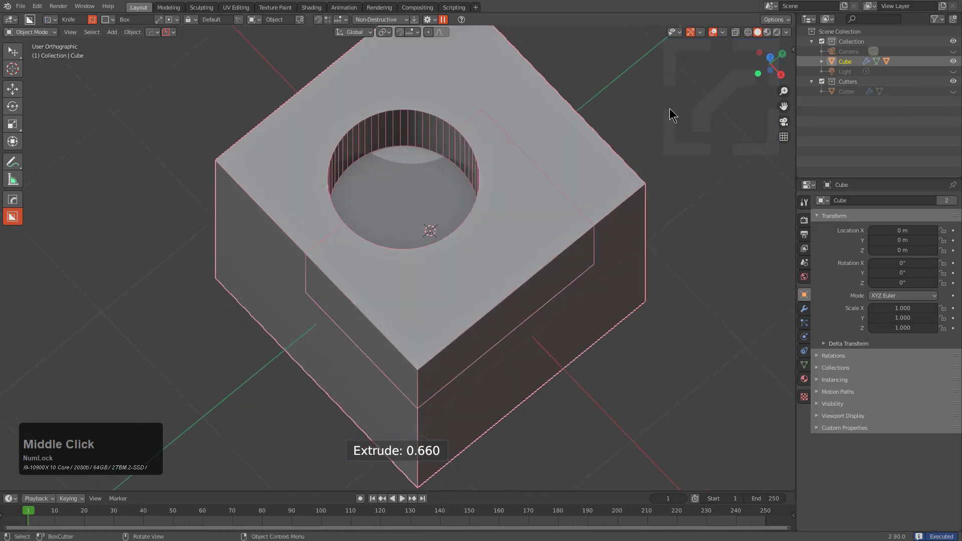
click(669, 108)
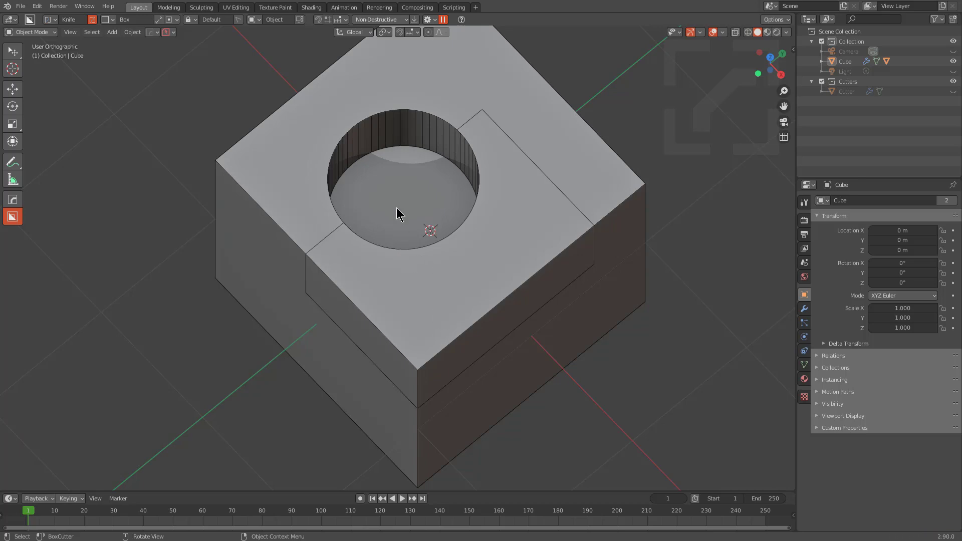
Bevel the cube with HardOps, using 5 segments and a width of 0.070
click(415, 230)
middle_drag(415, 230, 509, 197)
key(q)
mouse_move(512, 194)
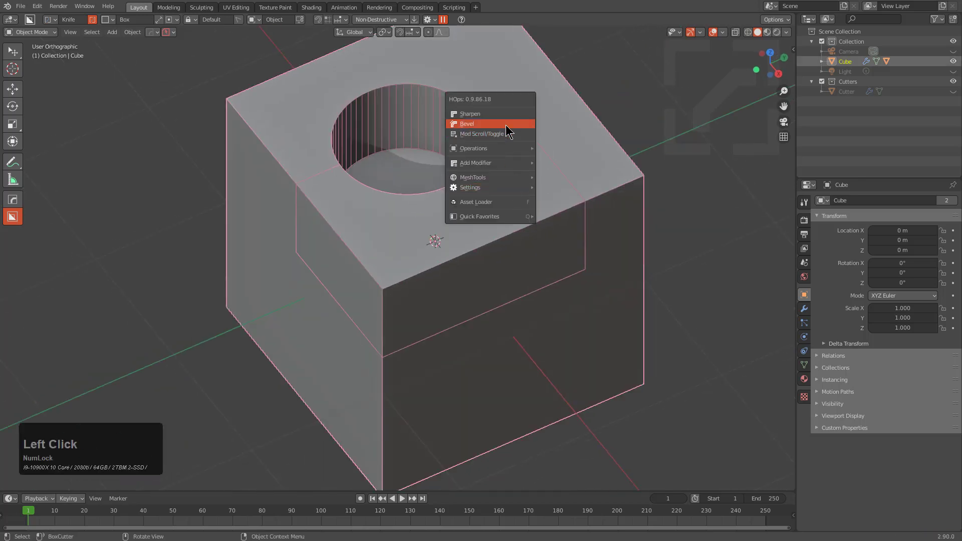
click(467, 124)
scroll(477, 135, up, 2)
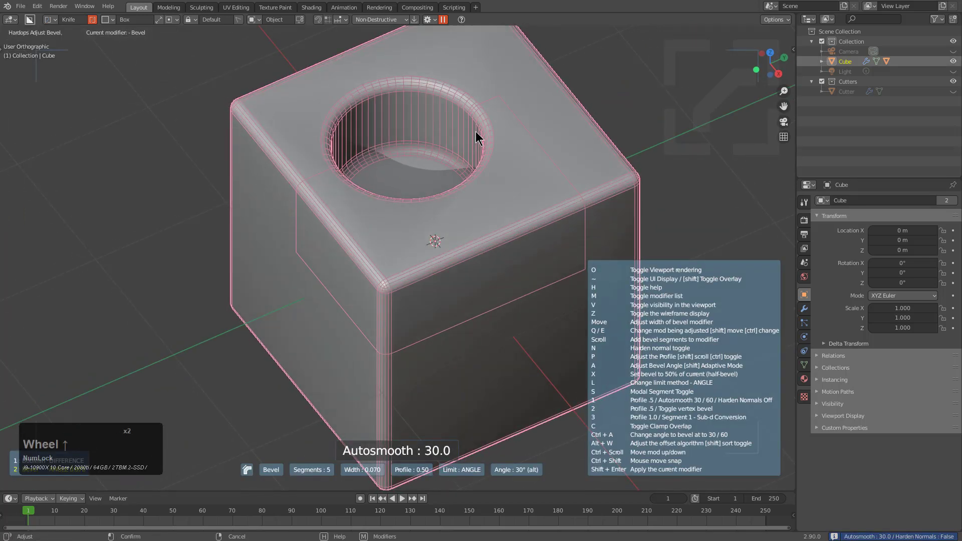
click(430, 131)
Sharpen the beveled cube with HardOps and deselect it
key(q)
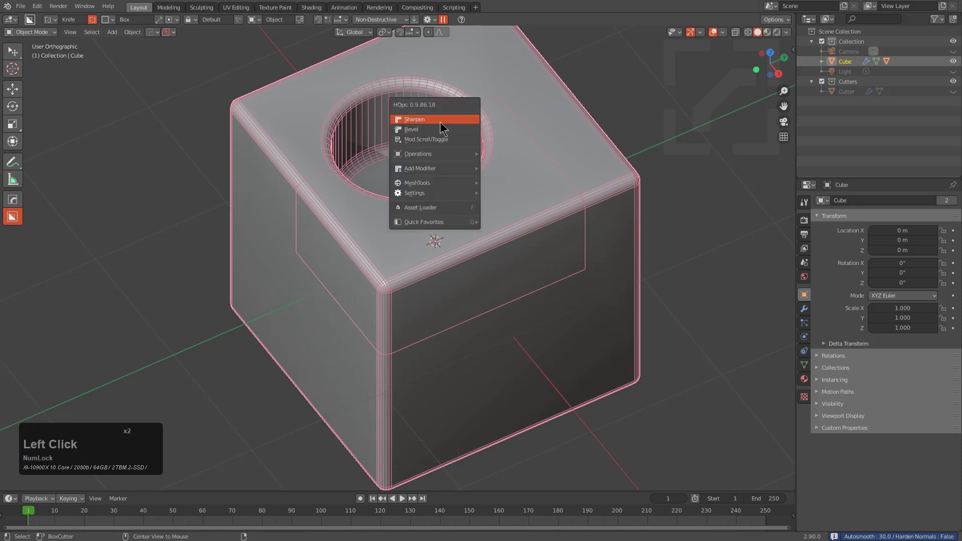
click(440, 122)
key(alt+a)
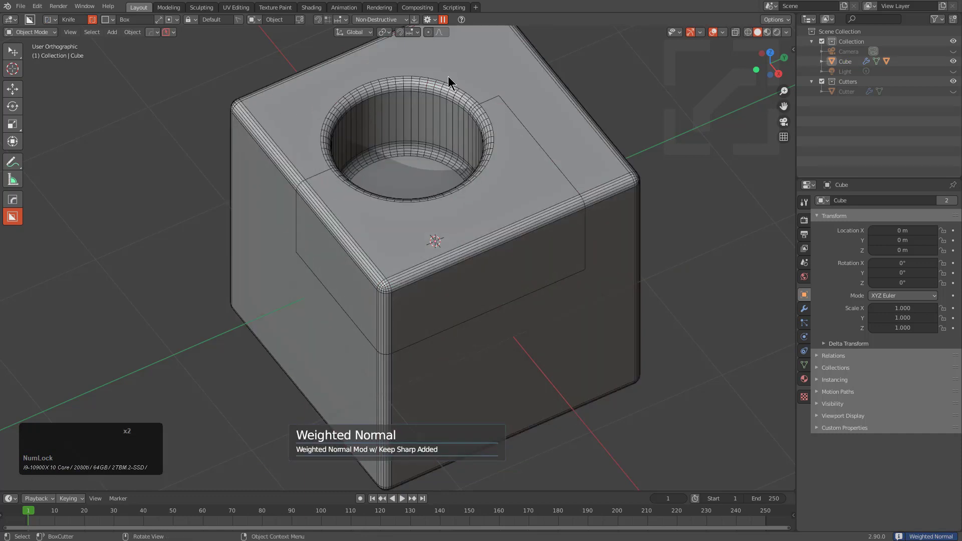
middle_drag(450, 79, 370, 158)
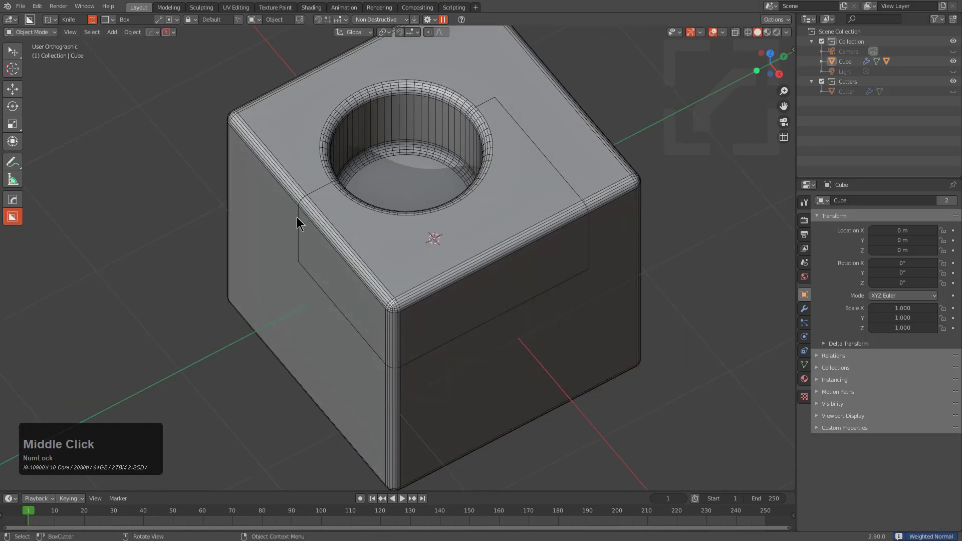
Remove the knifed box edges from the cube's mesh in Edit Mode and return to Object Mode
key(Tab)
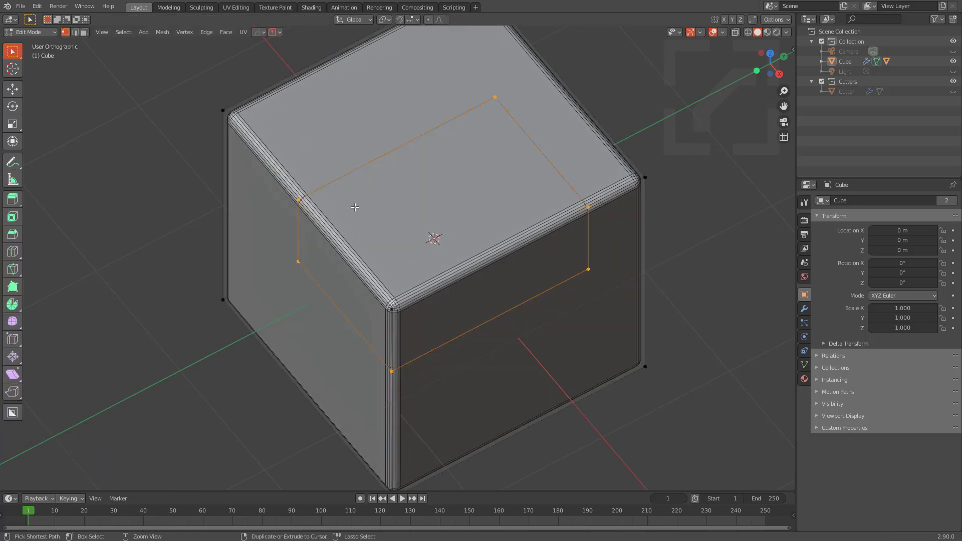
key(alt+z)
key(alt+z)
key(2)
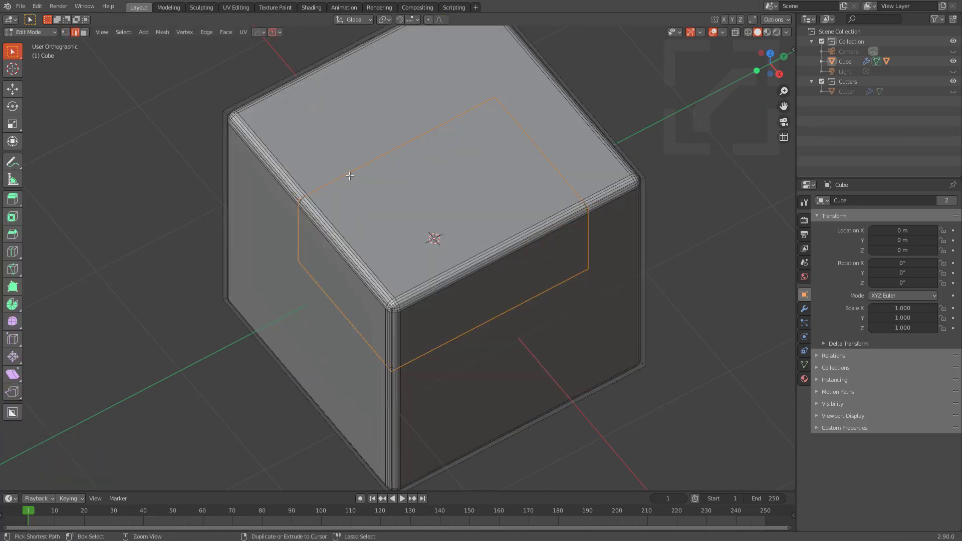
key(Tab)
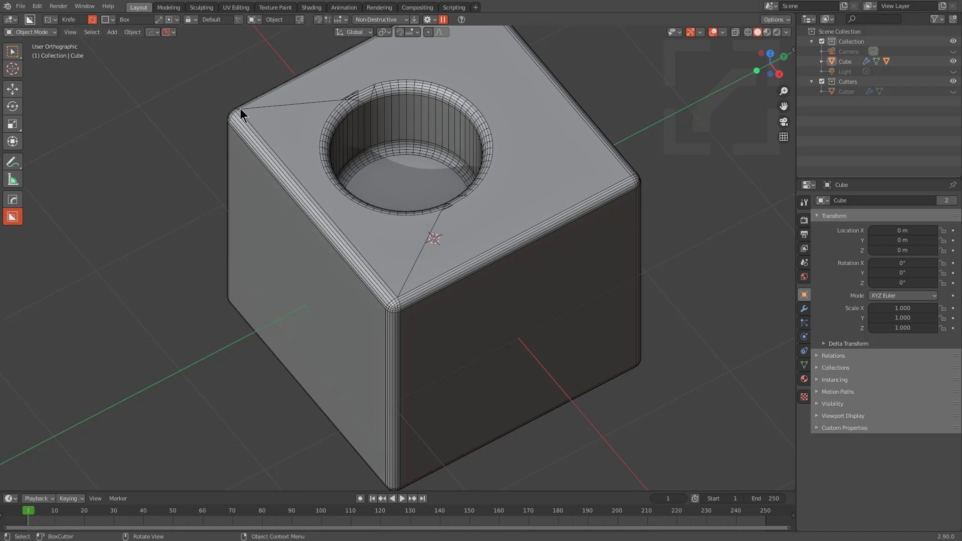
Undo the removal of the knifed edges, going back to the cube in Object Mode
click(38, 7)
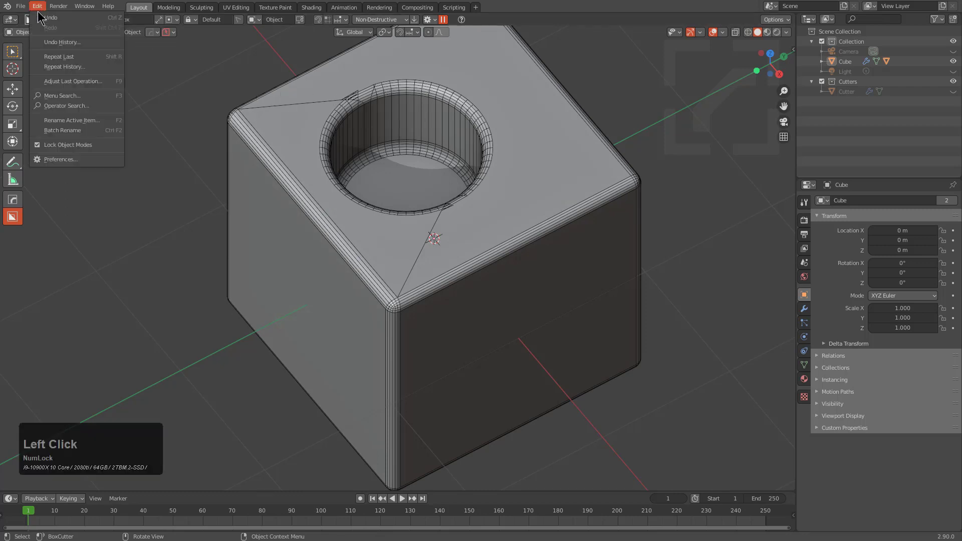
click(52, 22)
click(38, 7)
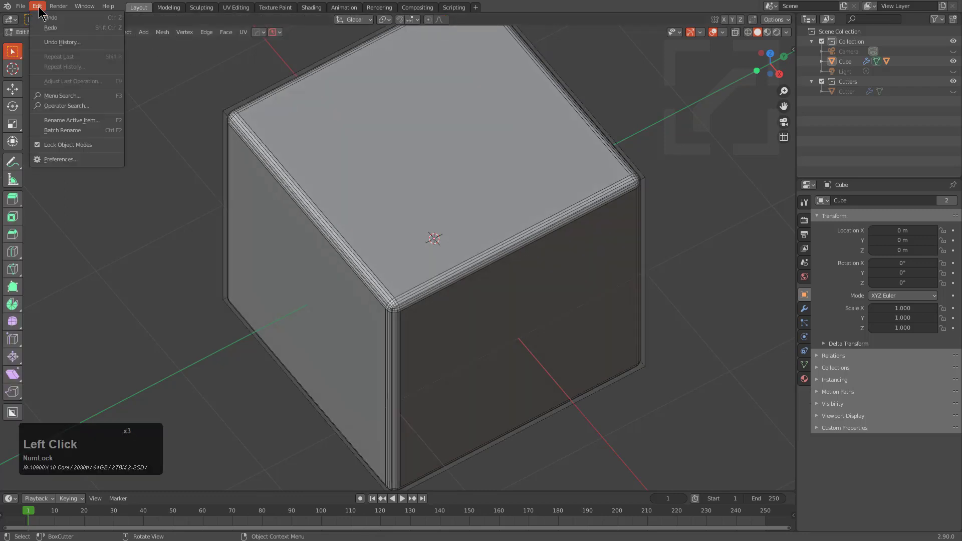
click(52, 33)
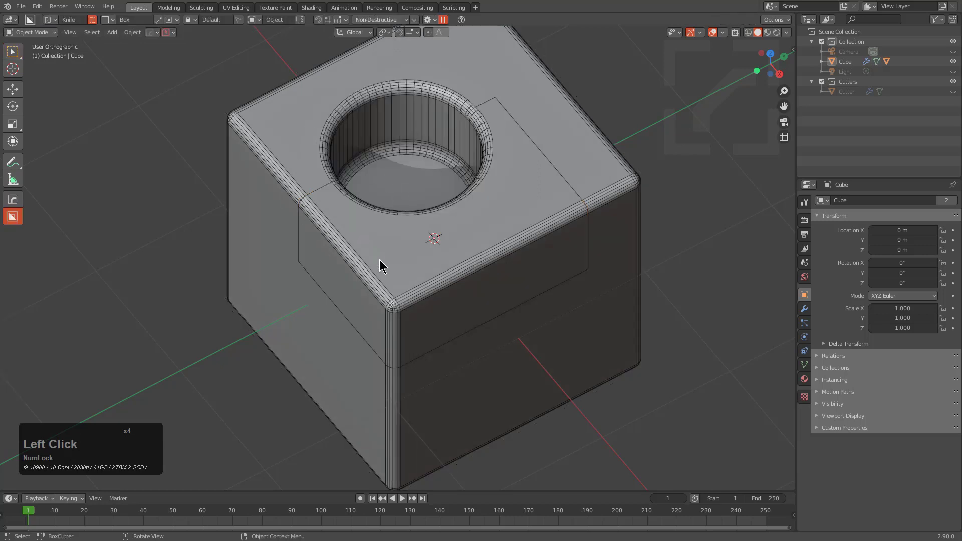
Set BoxCutter back to Cut mode and cycle through its shape types, including Box, Ngon, Line Box and Wedge
click(91, 21)
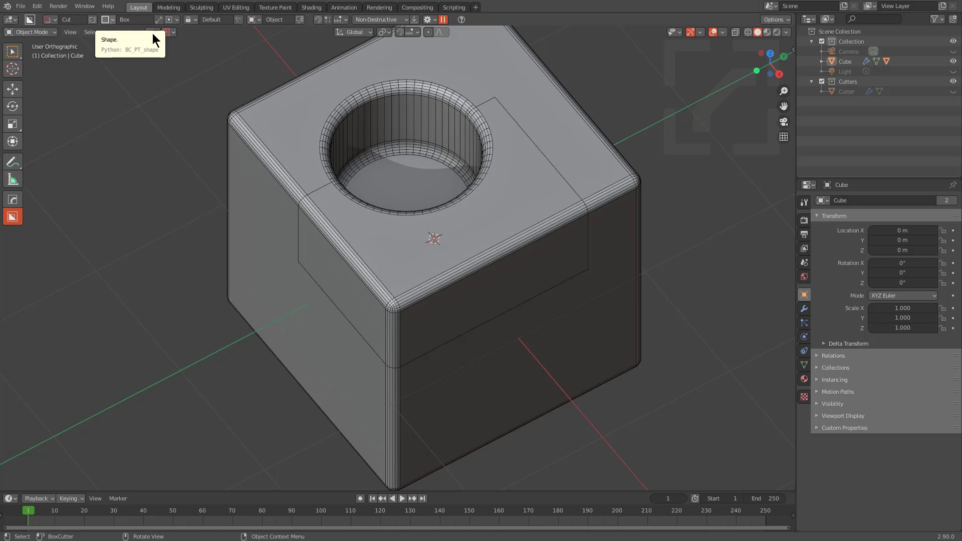
alt+scroll(372, 160, down, 2)
scroll(373, 159, down, 5)
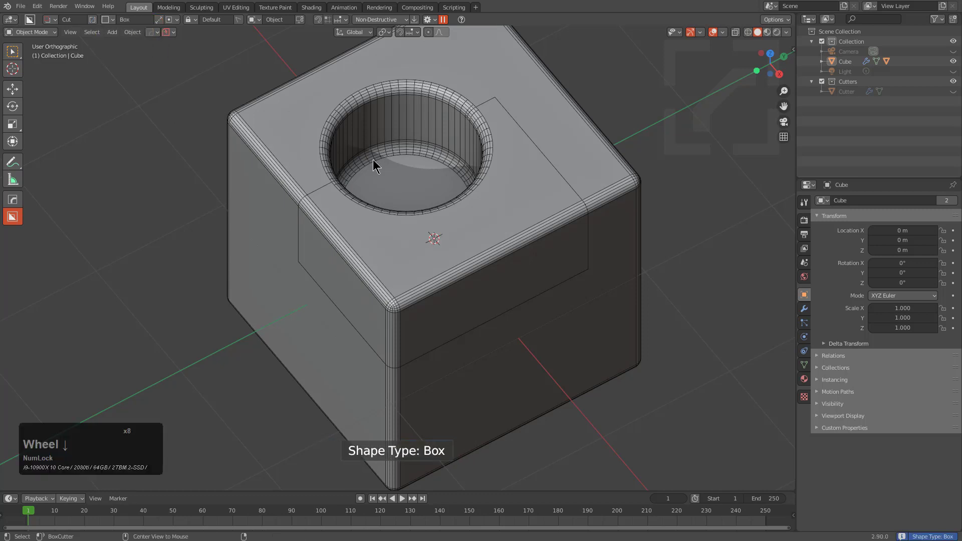
scroll(373, 156, down, 3)
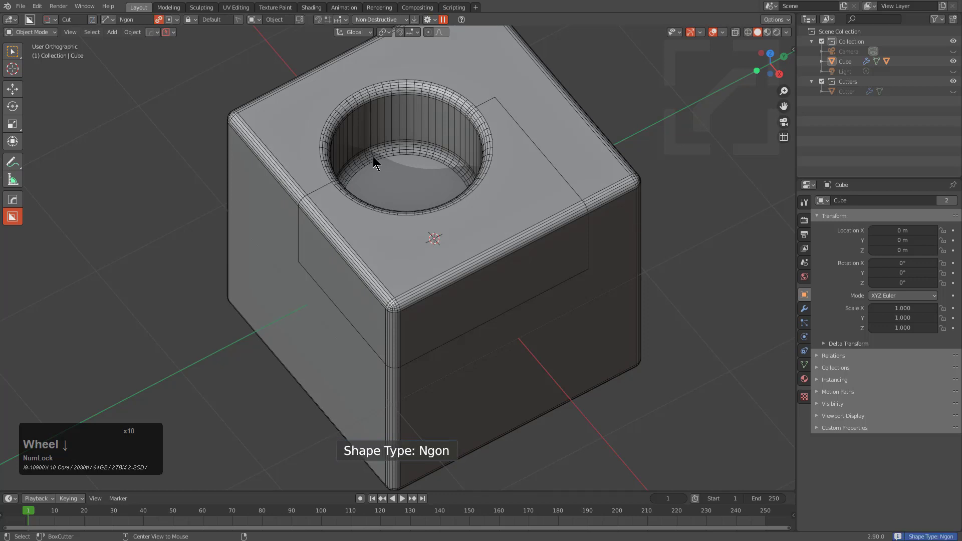
scroll(372, 155, down, 4)
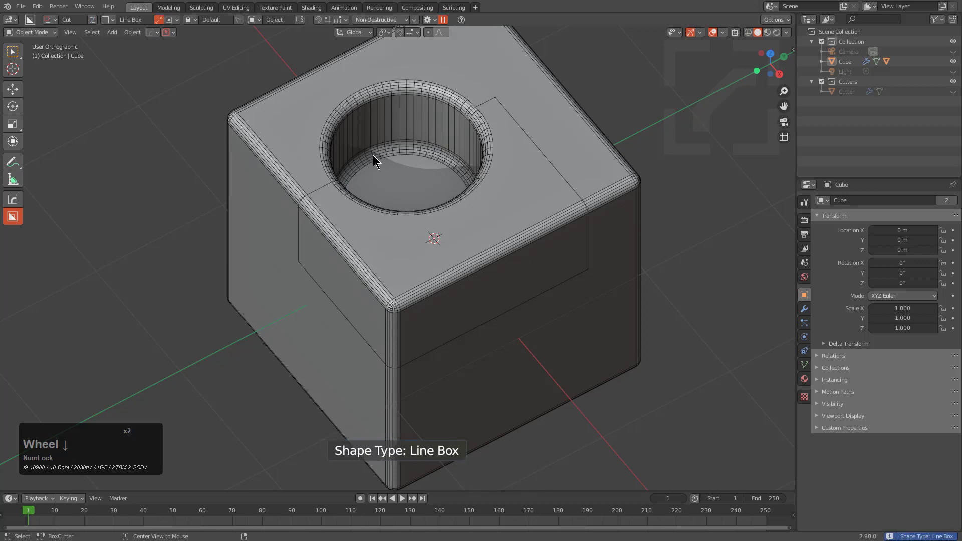
scroll(373, 155, down, 2)
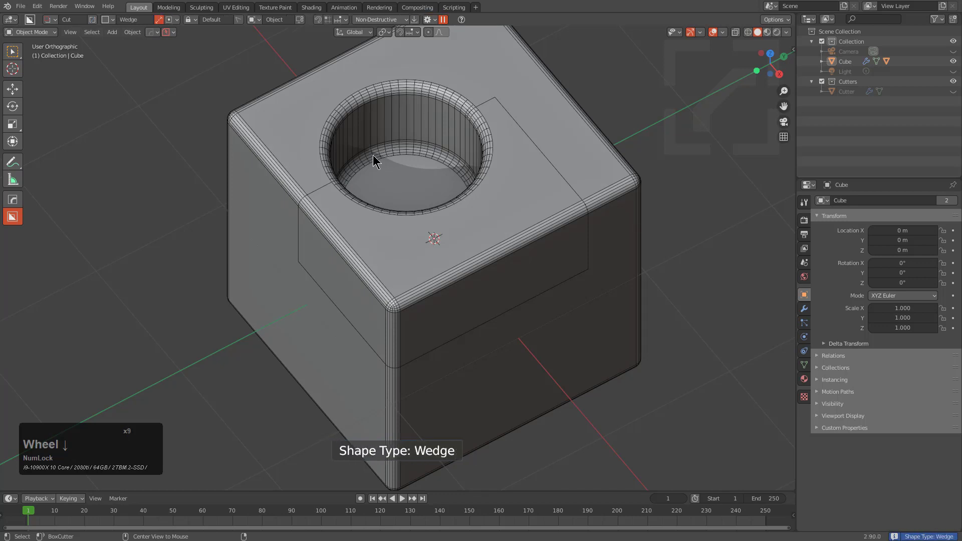
Explore the shape options: Line Box with Wedge for Box, Cyclic and Lasso for Ngon, and the collection and shape settings for Custom
click(108, 19)
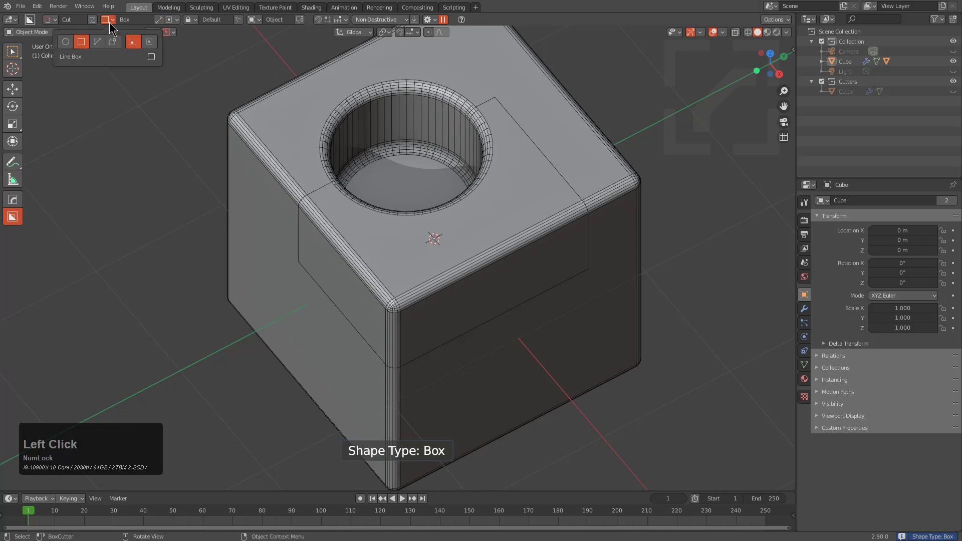
click(81, 42)
click(151, 57)
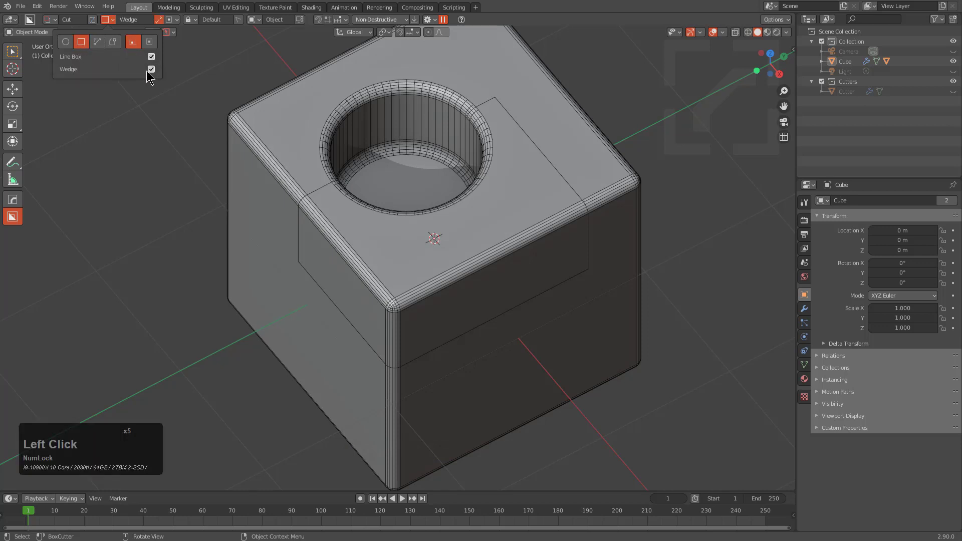
click(97, 41)
click(151, 56)
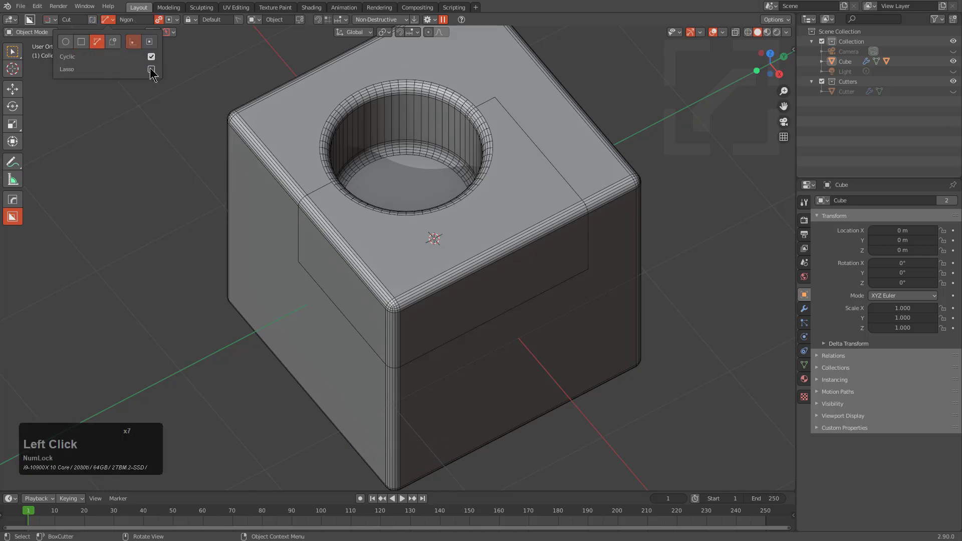
click(151, 69)
click(113, 42)
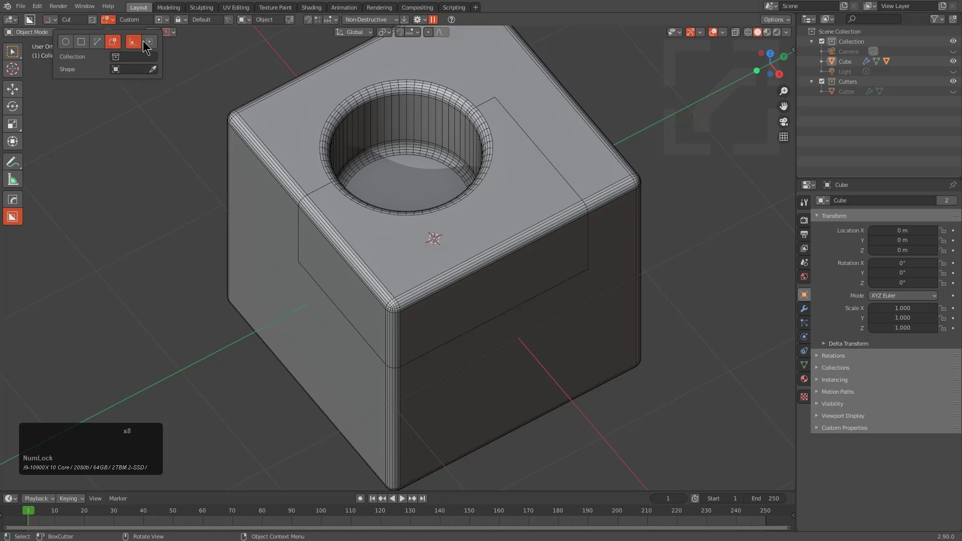
Cycle the shape types past Ngon (Line) and settle on the cyclic Ngon
scroll(71, 42, down, 3)
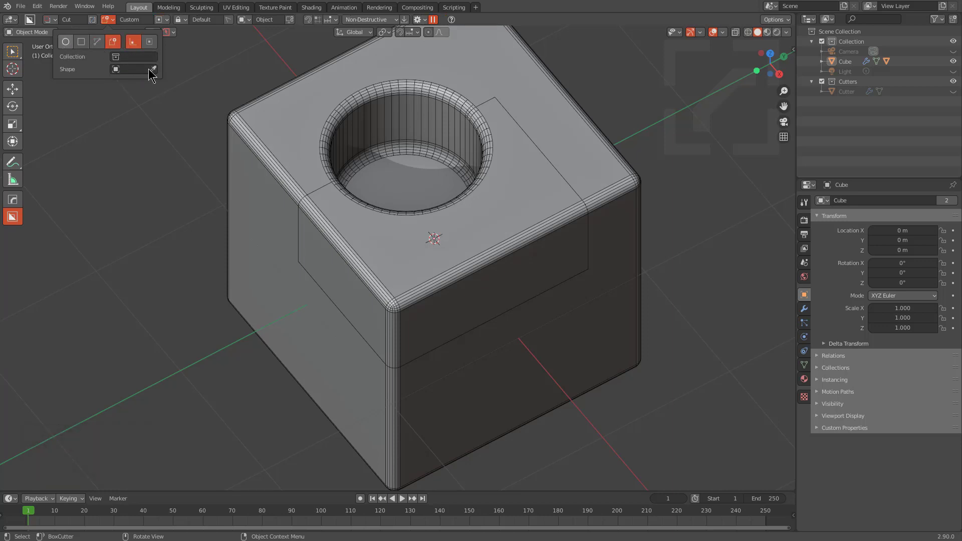
scroll(347, 167, down, 3)
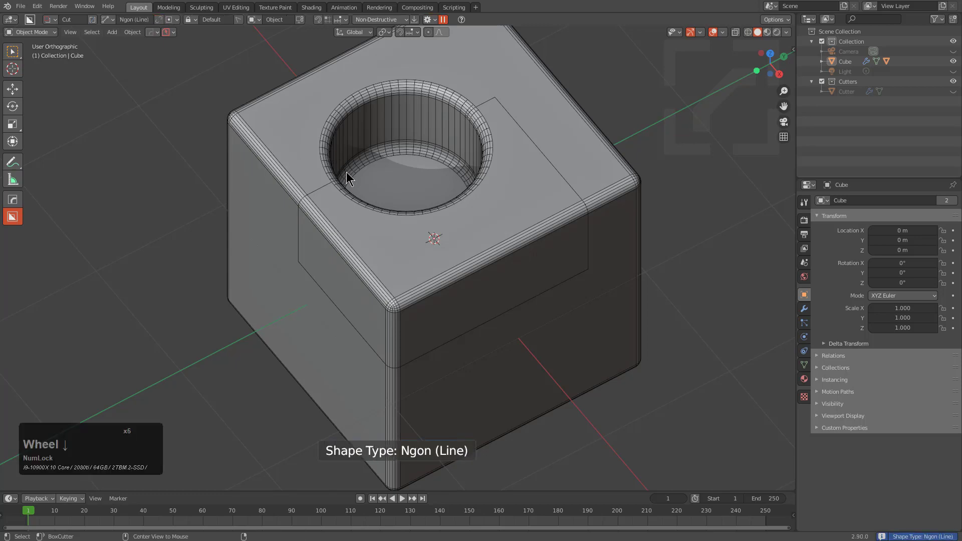
scroll(346, 172, up, 1)
scroll(347, 173, up, 1)
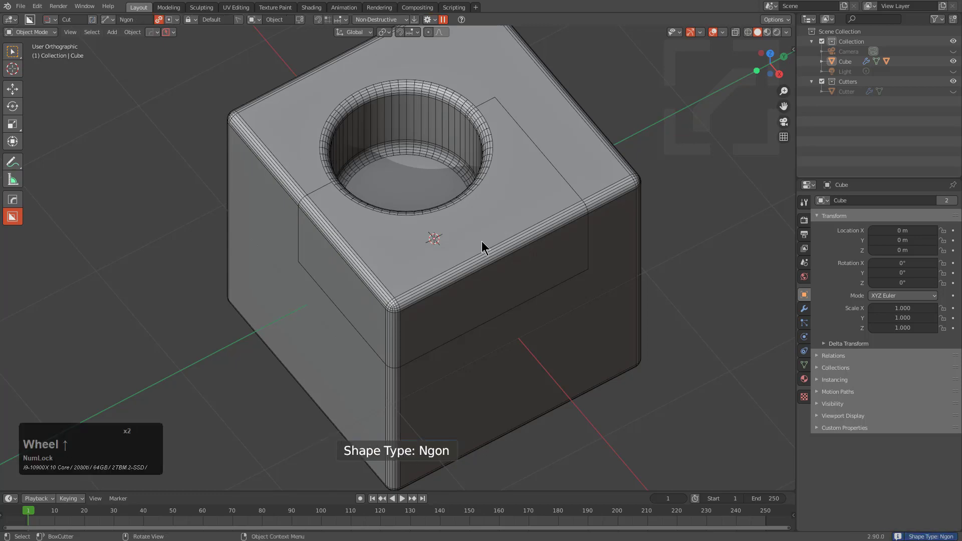
middle_drag(482, 241, 428, 246)
click(492, 229)
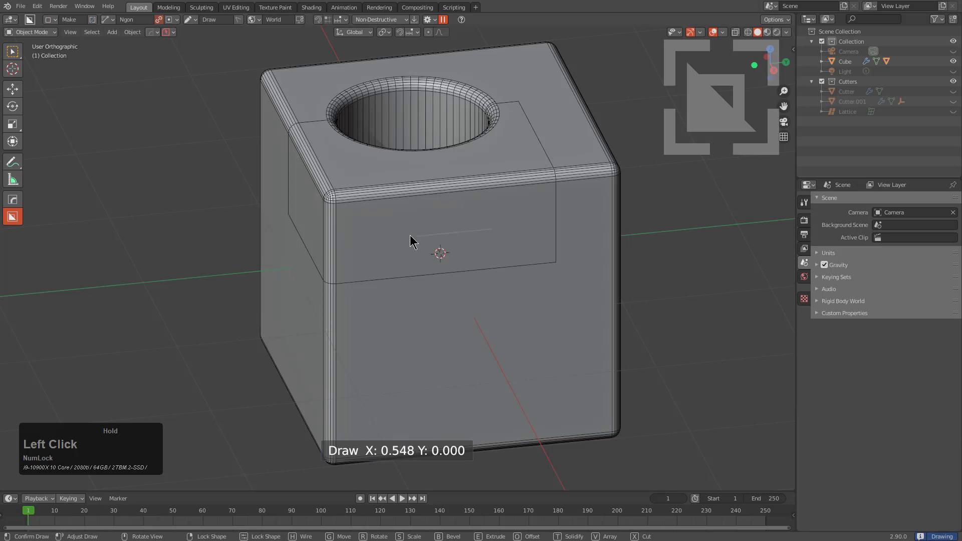
right_click(410, 235)
Select the cube and draw a closed nine-point Ngon cutter, about 0.975 by 1.305, on its plain side face
click(489, 222)
drag(501, 216, 423, 225)
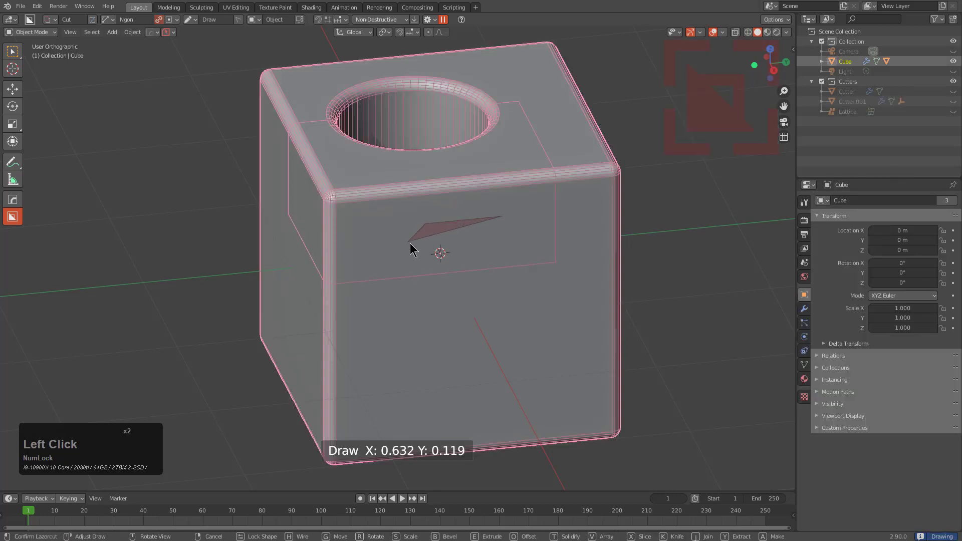
click(409, 242)
click(408, 308)
click(393, 324)
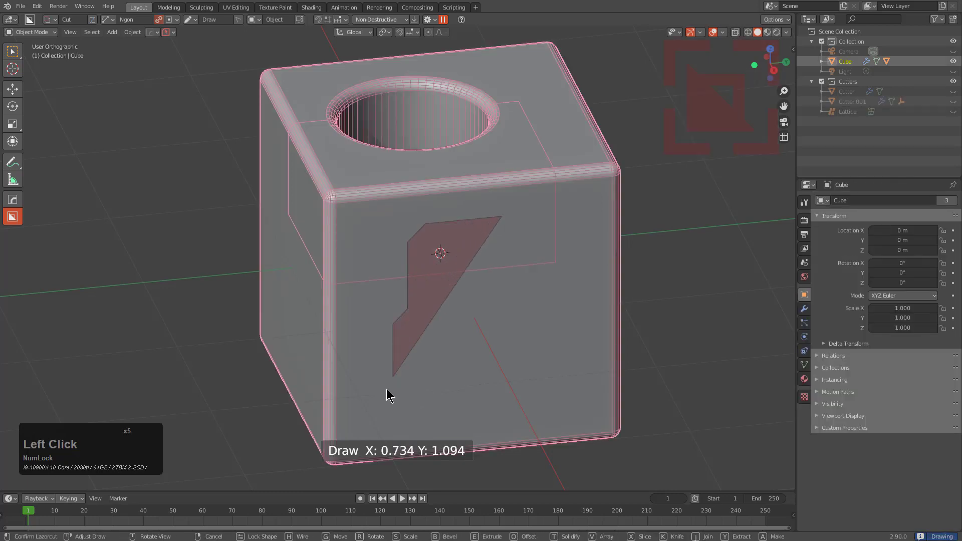
click(394, 406)
click(524, 393)
click(537, 368)
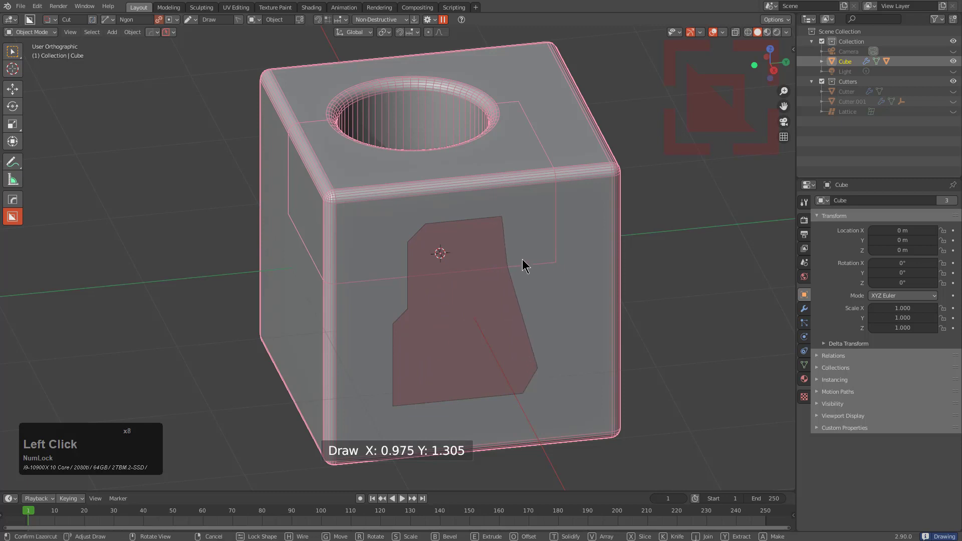
double_click(533, 247)
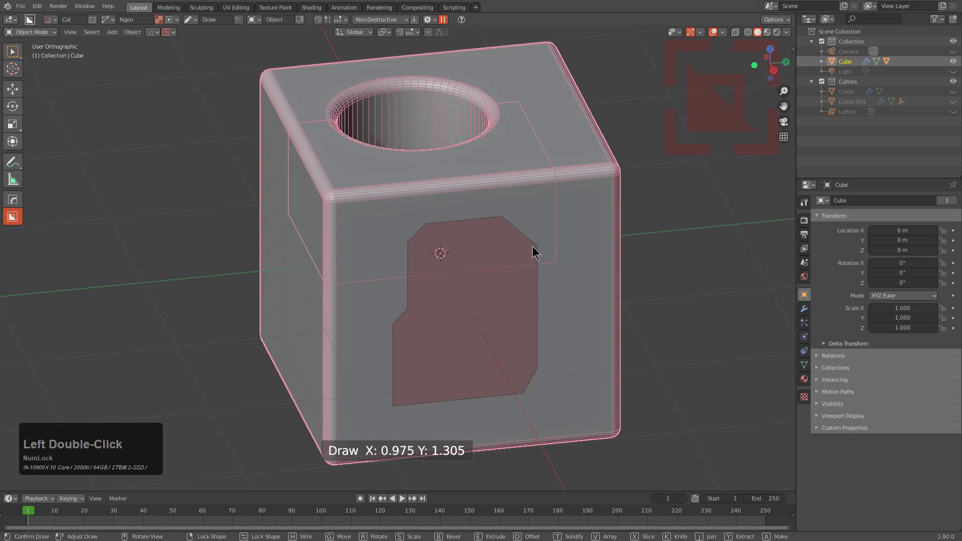
Extrude the Ngon cutter 0.391 into the cube and confirm the cut
click(501, 221)
key(q)
click(550, 267)
click(554, 269)
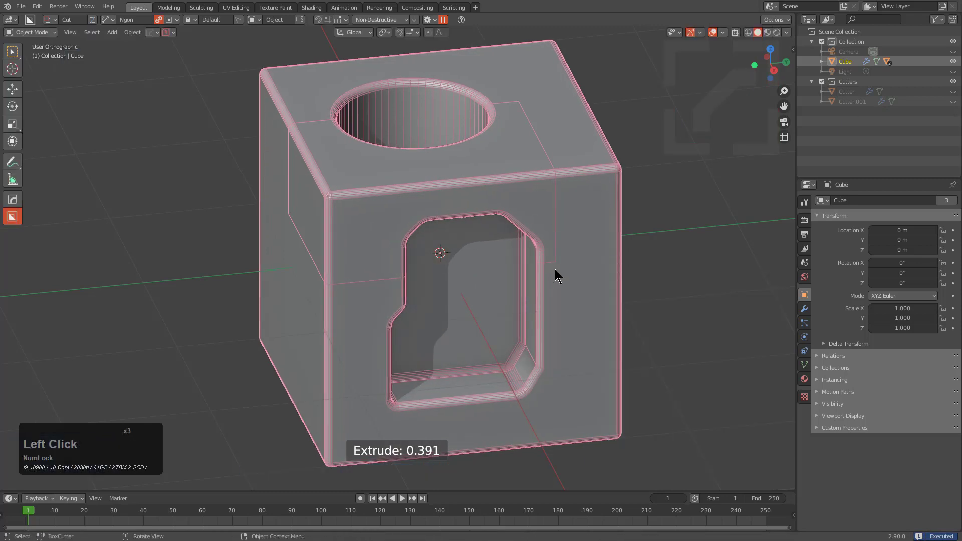
Turn to the uncut side face beside the Ngon cut and cycle the shape type past Box to Circle
middle_drag(557, 275, 431, 259)
click(431, 257)
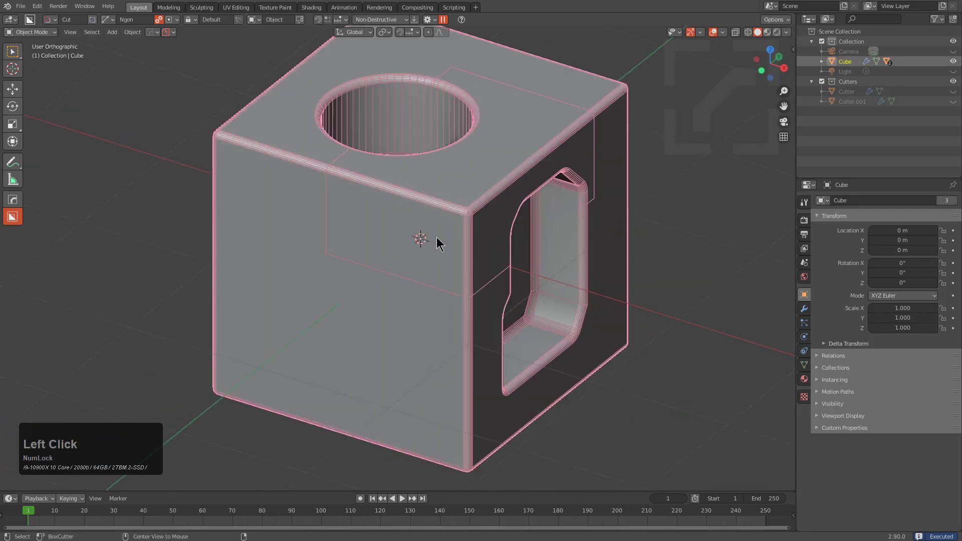
scroll(437, 239, down, 6)
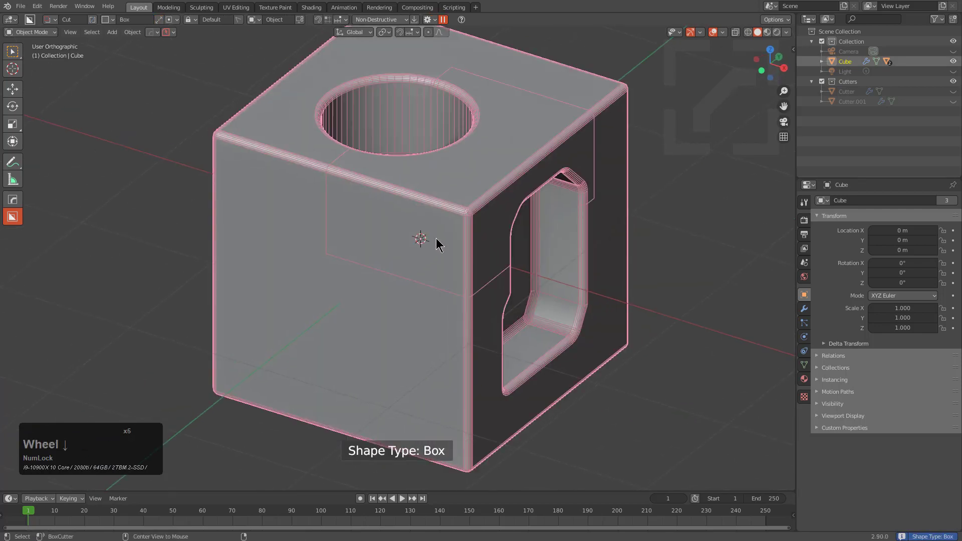
scroll(436, 238, down, 1)
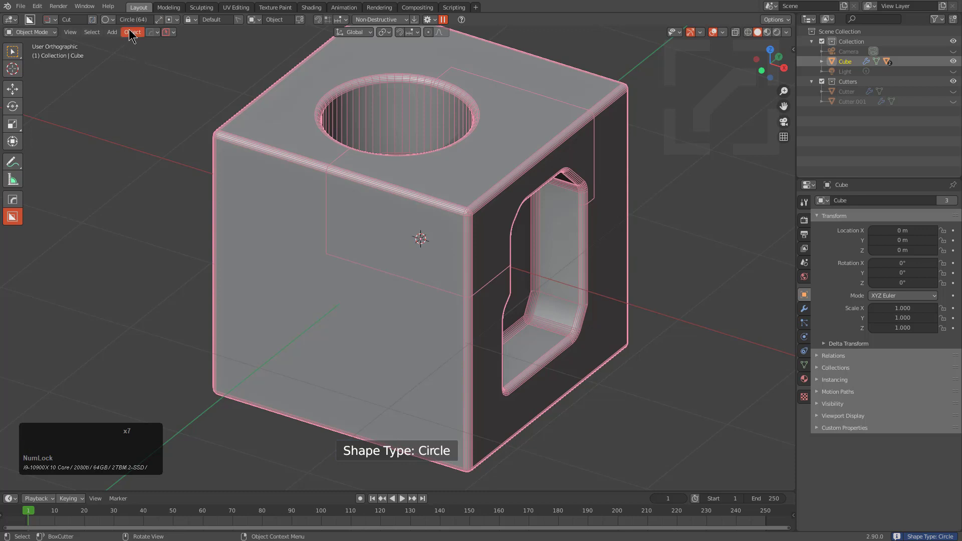
Try a circular cutter extruded 0.287 into the uncut side face, varying its vertex count and ending at 23
middle_drag(382, 280, 361, 293)
drag(366, 278, 402, 285)
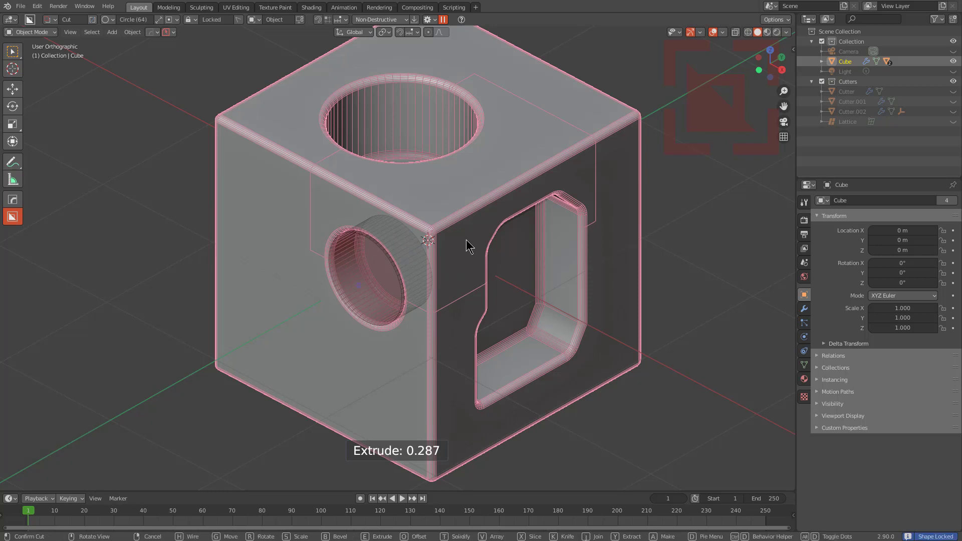
scroll(469, 220, down, 8)
scroll(469, 220, down, 20)
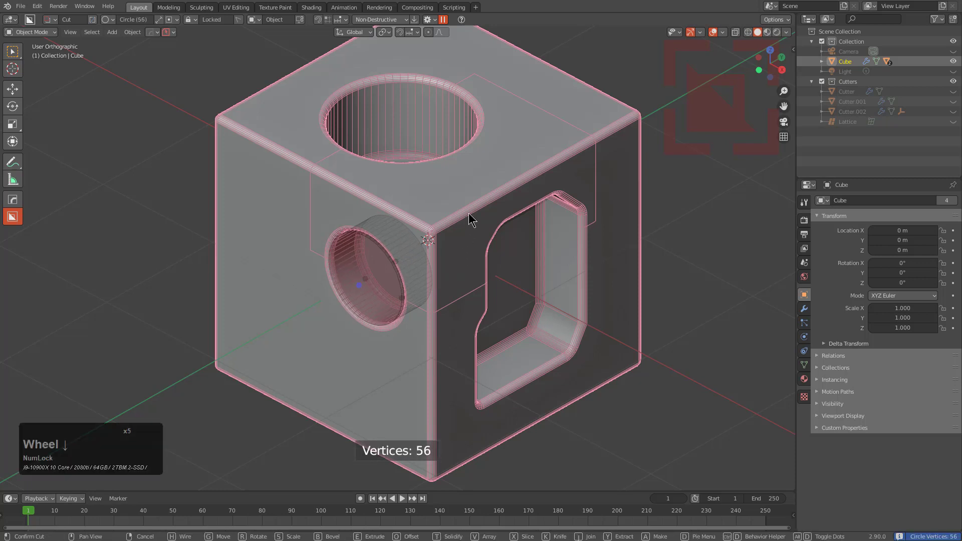
scroll(469, 221, down, 19)
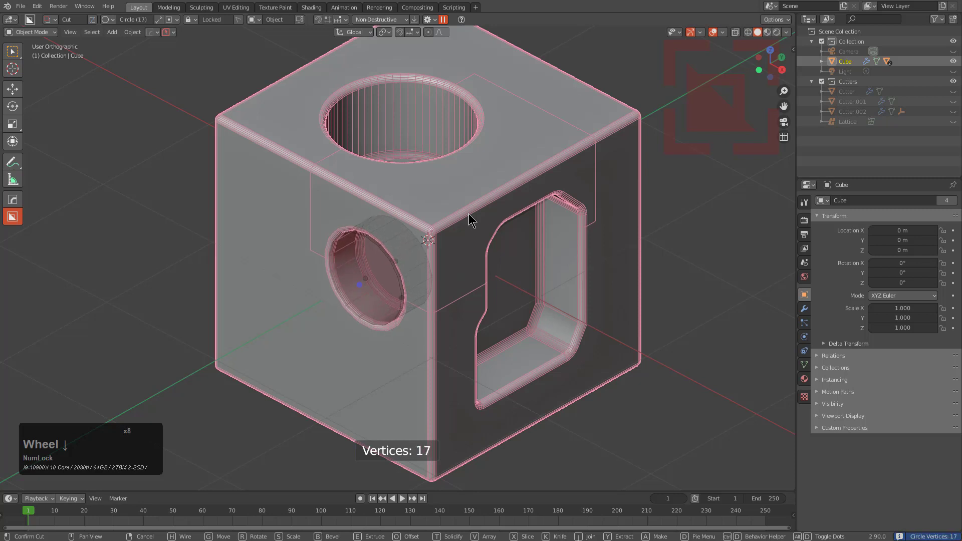
scroll(469, 221, down, 3)
scroll(469, 215, up, 9)
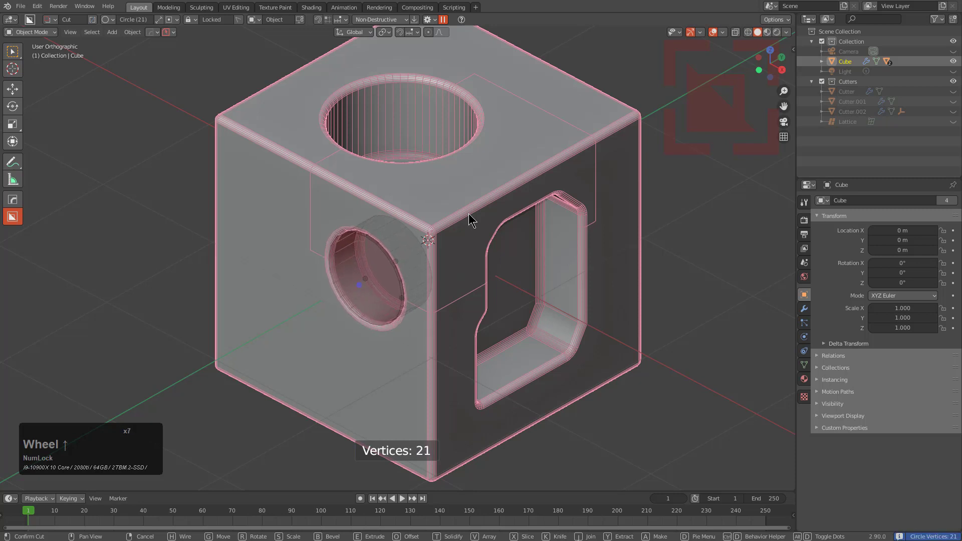
scroll(465, 227, up, 3)
scroll(465, 226, up, 3)
scroll(465, 227, down, 10)
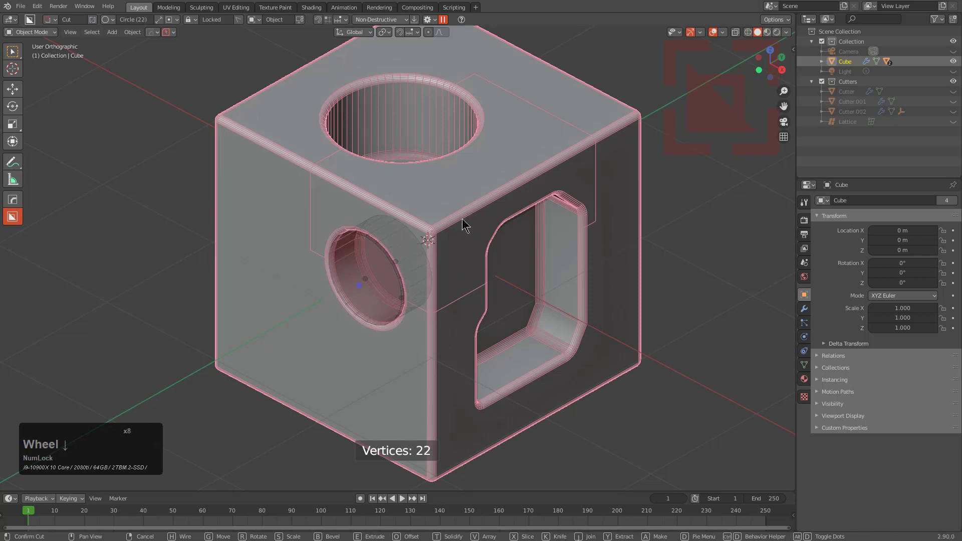
scroll(466, 227, up, 11)
scroll(466, 227, down, 7)
right_click(464, 217)
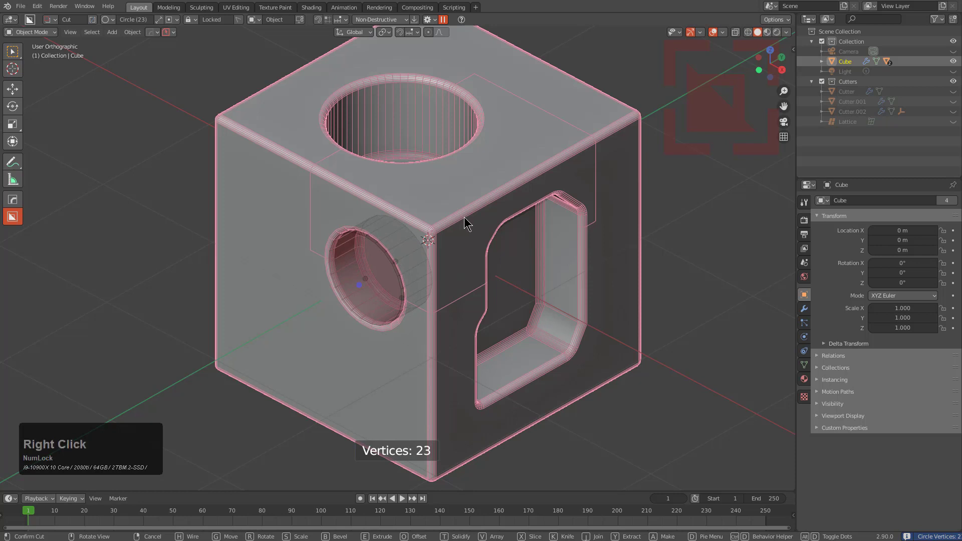
Compare the 32 and 64 vertex presets for the Circle shape, settle on 32, and switch the shape type to Box
click(111, 20)
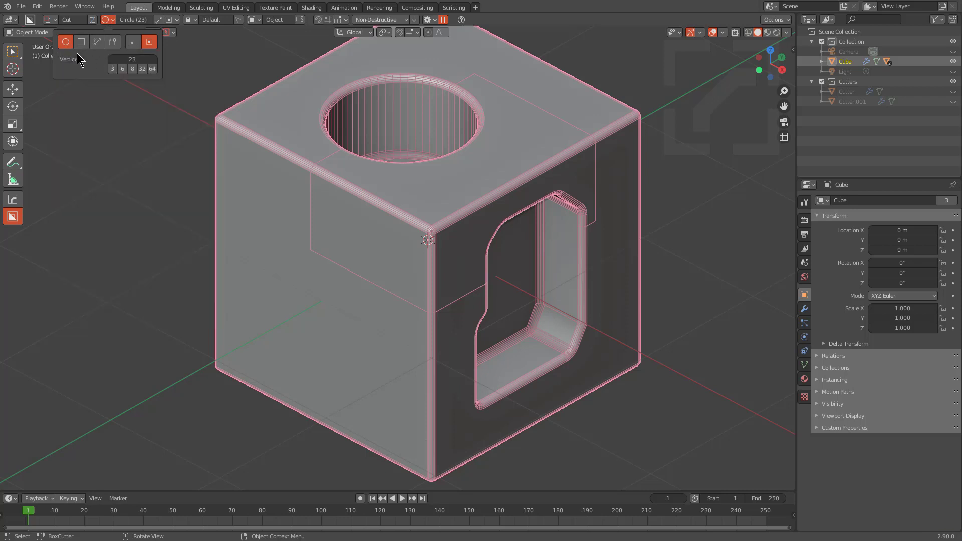
click(139, 68)
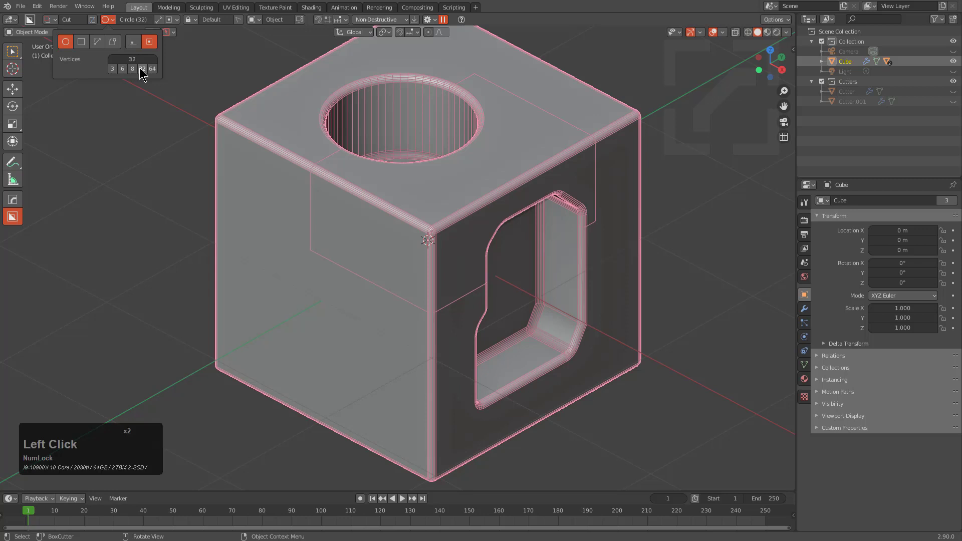
key(Num_Lock)
key(Num_Lock)
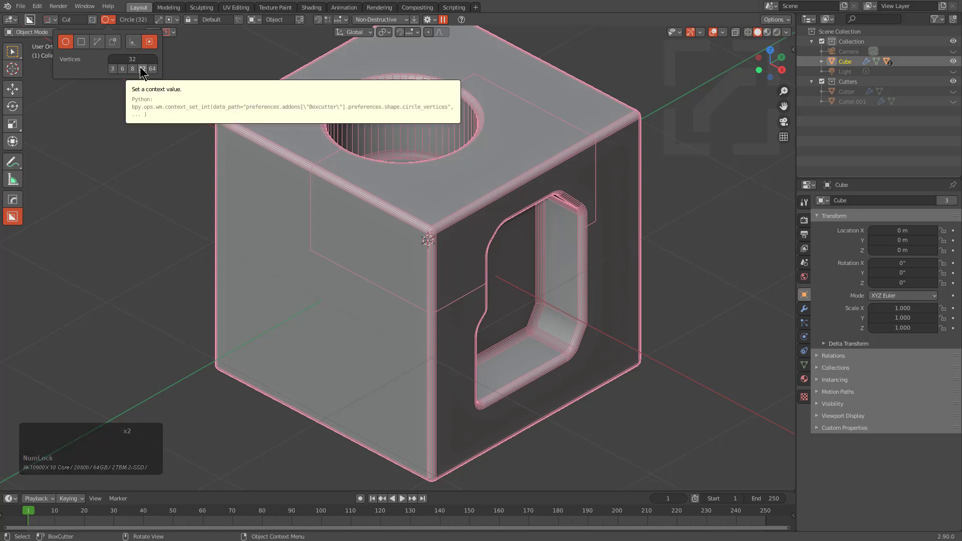
click(150, 69)
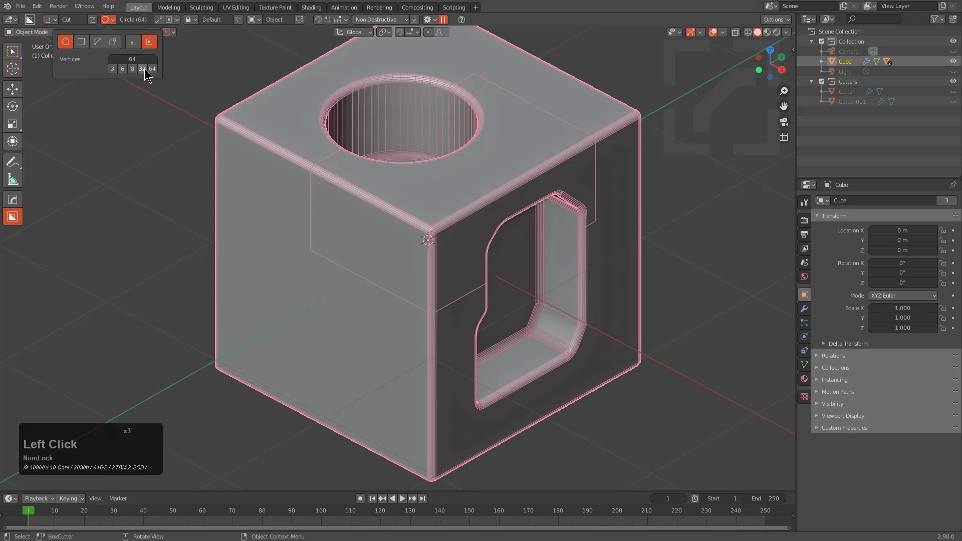
click(142, 68)
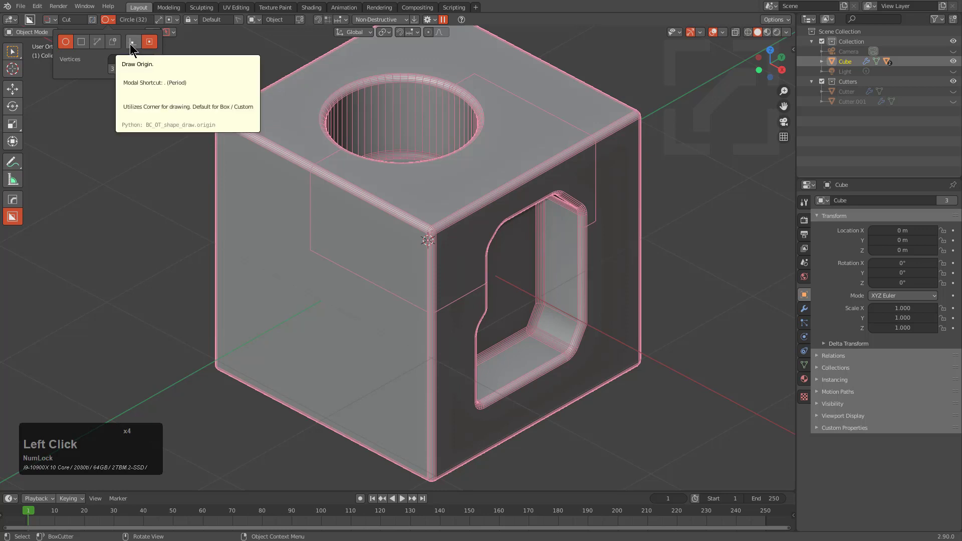
click(82, 43)
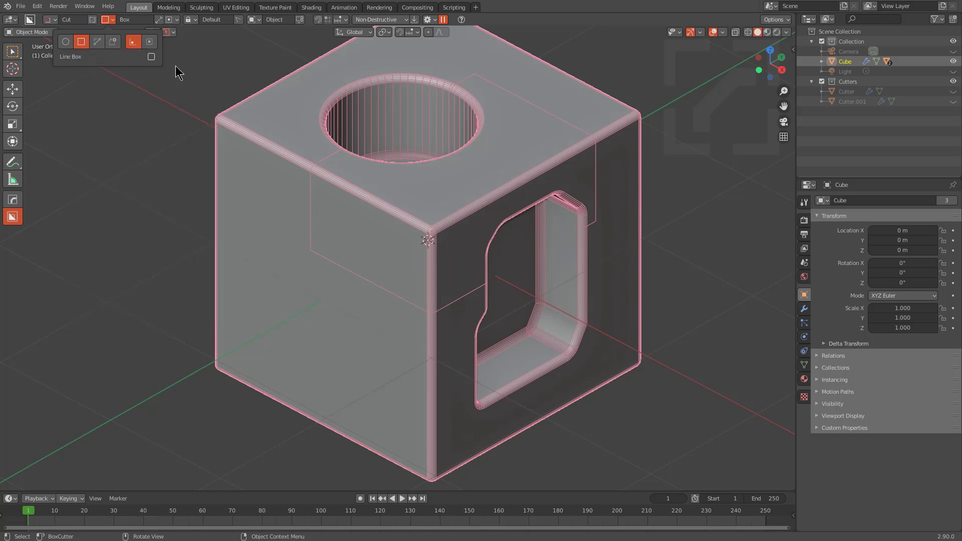
Try a corner-drawn box cutter extruded 0.274 into the uncut side face
mouse_move(261, 178)
mouse_down()
mouse_move(346, 309)
mouse_move(386, 346)
mouse_move(292, 224)
mouse_up()
drag(265, 192, 387, 349)
right_click(411, 326)
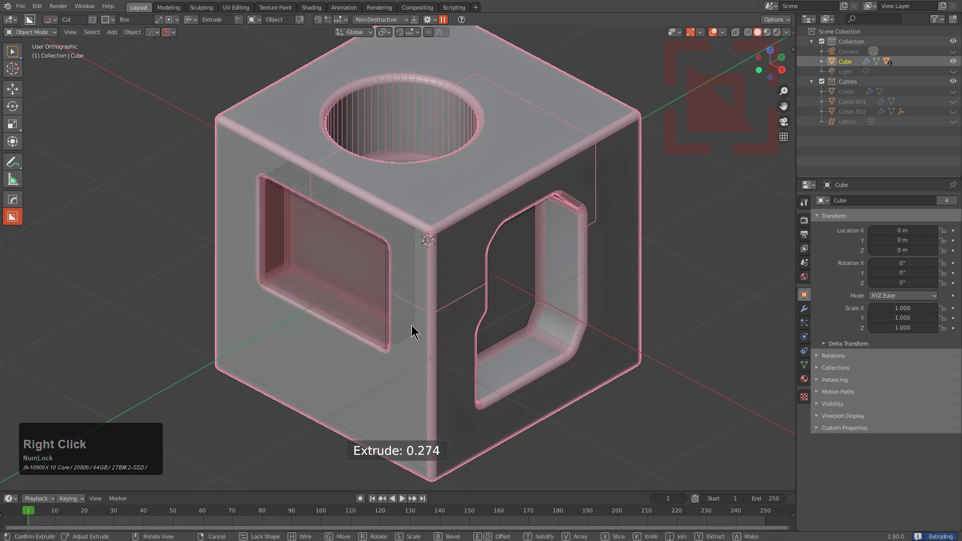
Set the draw origin to Center and cut a box 0.275 deep into the uncut side face
click(107, 19)
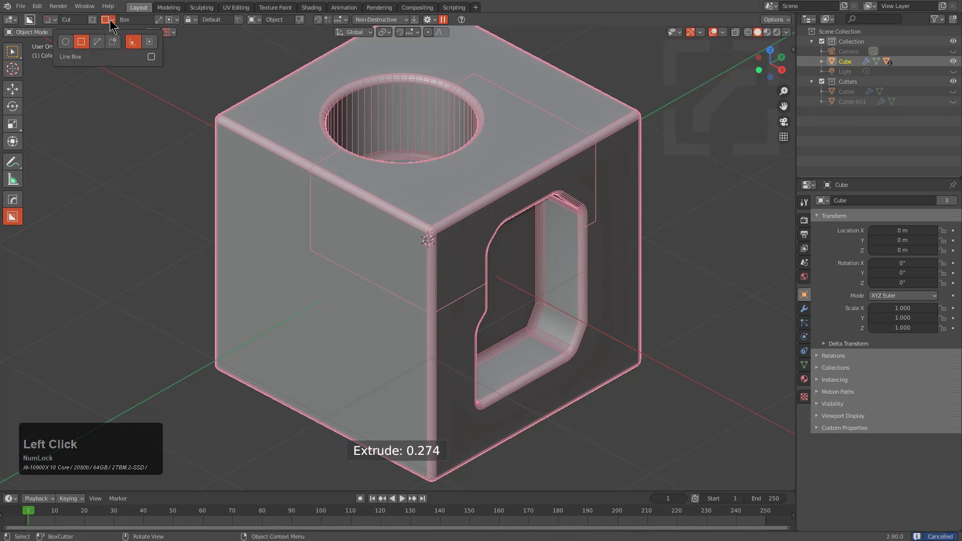
click(148, 45)
mouse_move(300, 285)
mouse_down()
mouse_move(369, 271)
mouse_move(326, 265)
mouse_move(367, 254)
mouse_move(335, 262)
mouse_move(389, 300)
mouse_move(301, 251)
mouse_move(403, 303)
mouse_move(316, 276)
mouse_move(328, 190)
mouse_move(309, 246)
mouse_move(326, 145)
mouse_move(338, 269)
mouse_move(346, 159)
mouse_move(330, 284)
mouse_move(344, 284)
mouse_up()
click(378, 275)
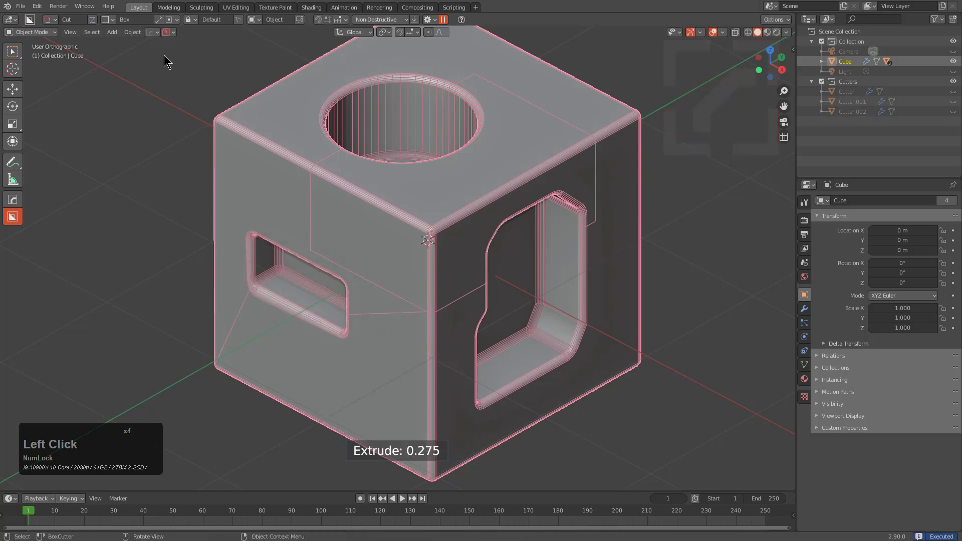
Review the Circle, Box and Custom shape types, then choose Ngon and turn on its Cyclic option
click(110, 20)
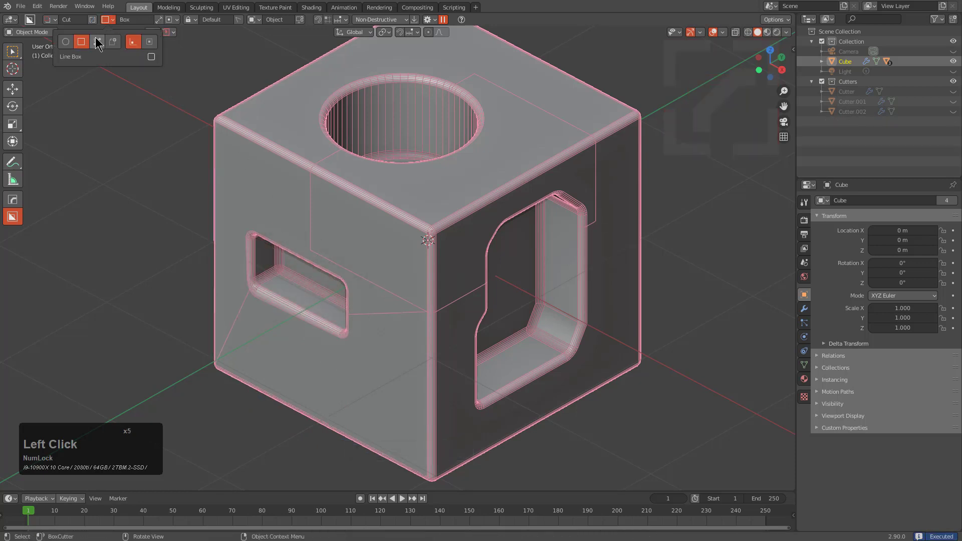
click(66, 42)
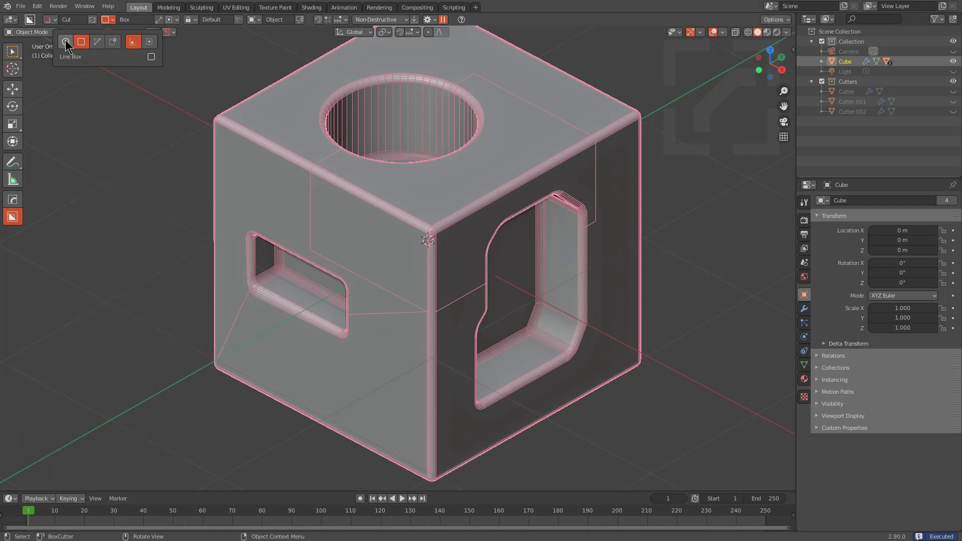
click(80, 44)
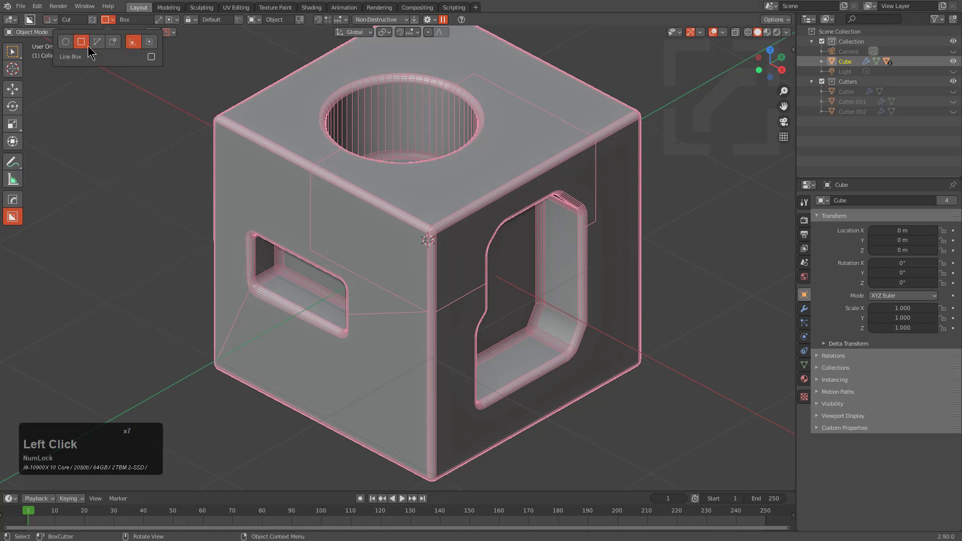
click(110, 44)
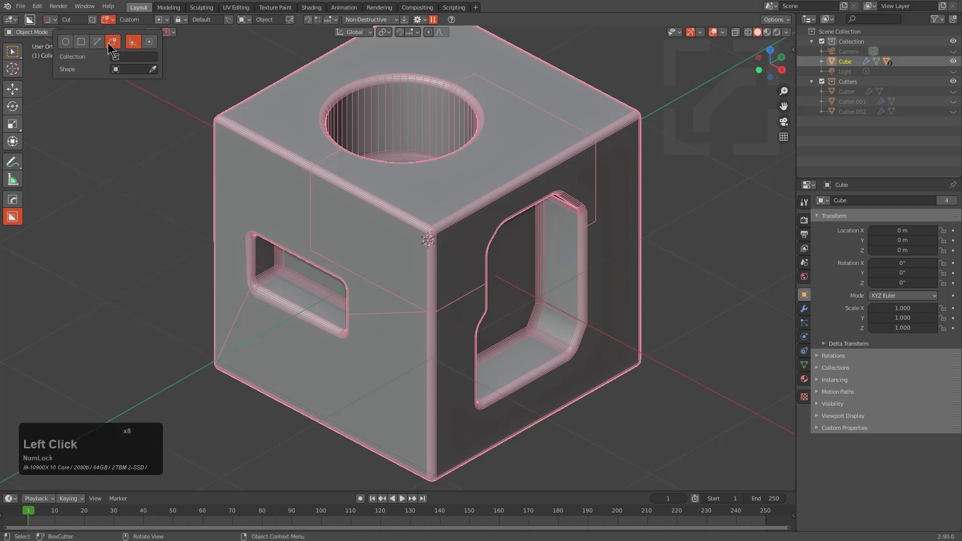
click(96, 42)
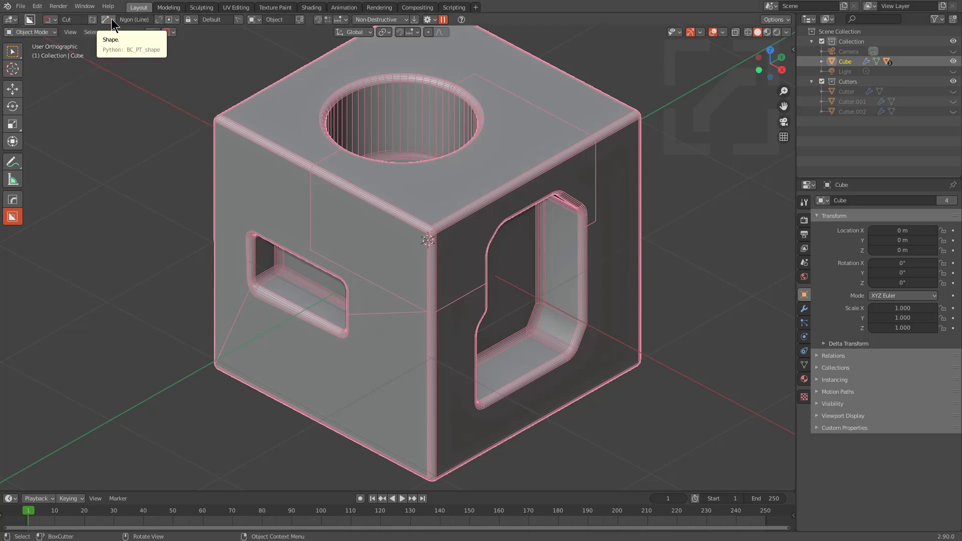
click(156, 22)
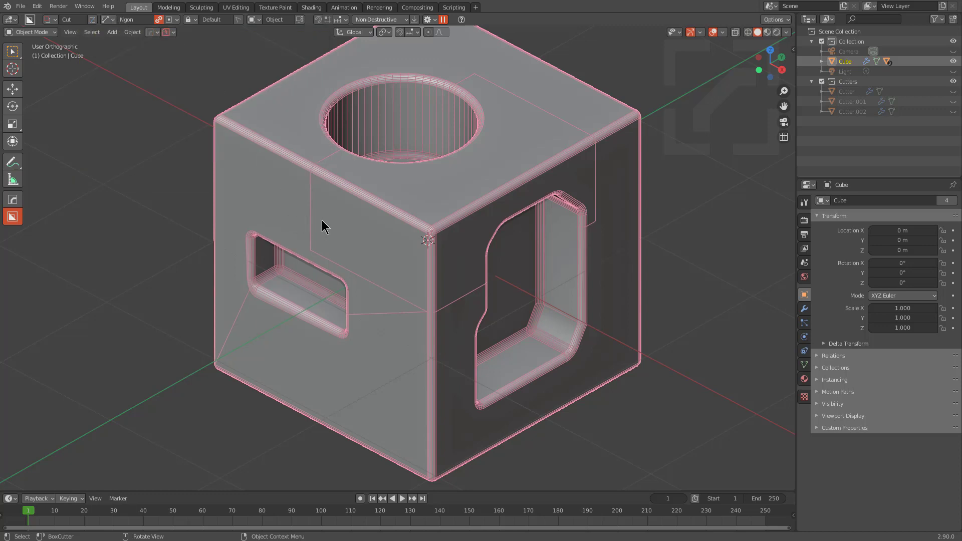
Try a closed Ngon cutter, about 0.721 by 0.850, overlapping the box cut on the side face
middle_drag(322, 227, 341, 205)
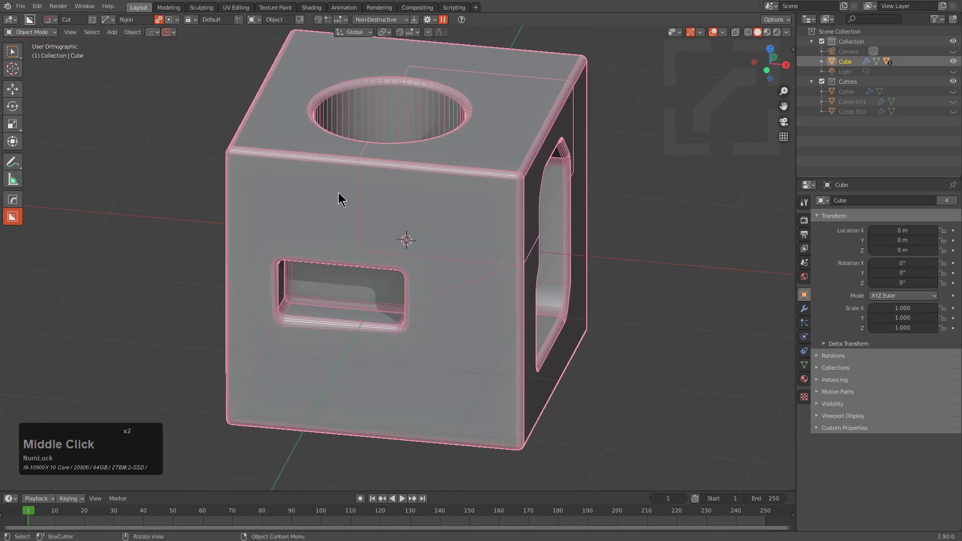
click(337, 192)
click(412, 200)
click(442, 232)
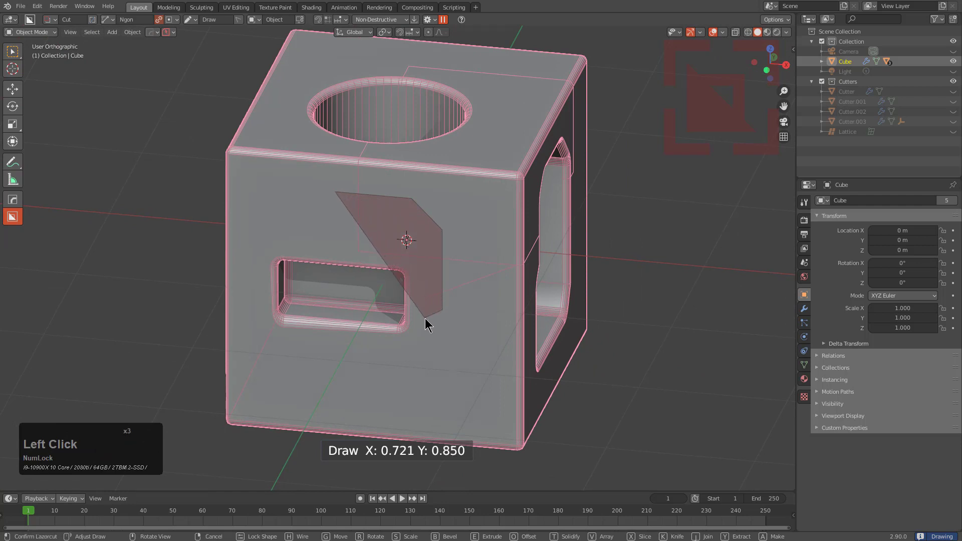
right_click(386, 311)
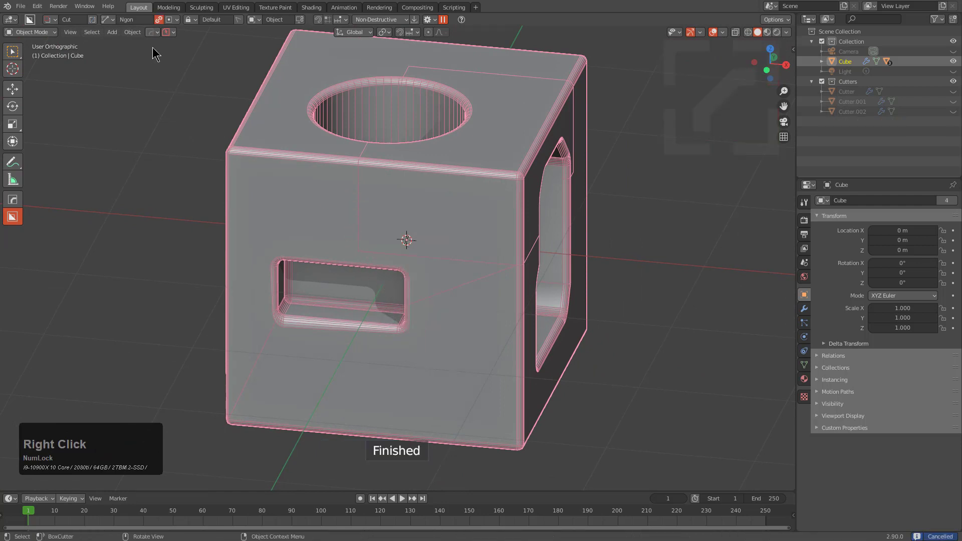
Turn off the Ngon's Cyclic option and cut an open stepped line groove, about 1.130 by 1.497, around the box cut on the side face
click(160, 20)
click(308, 197)
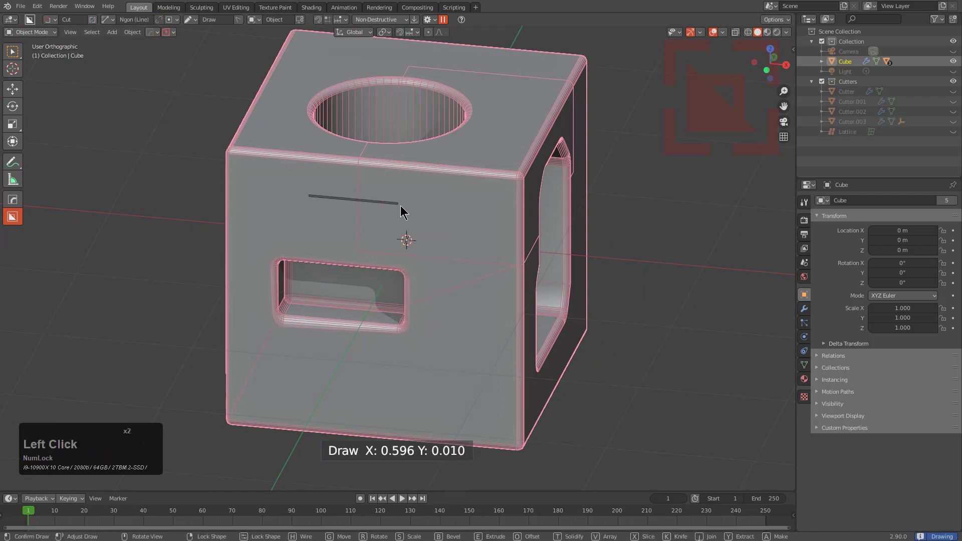
click(401, 203)
click(416, 230)
click(476, 235)
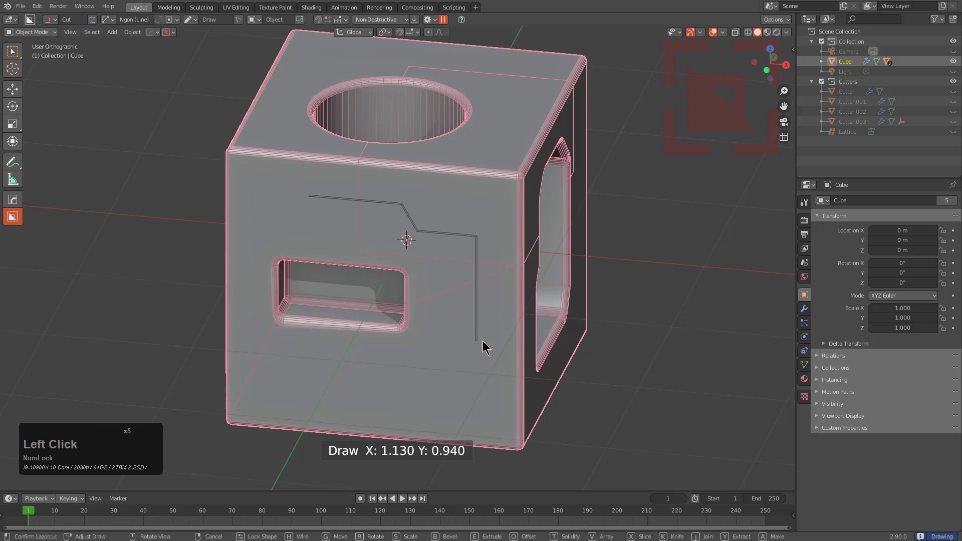
click(476, 342)
click(451, 352)
click(451, 415)
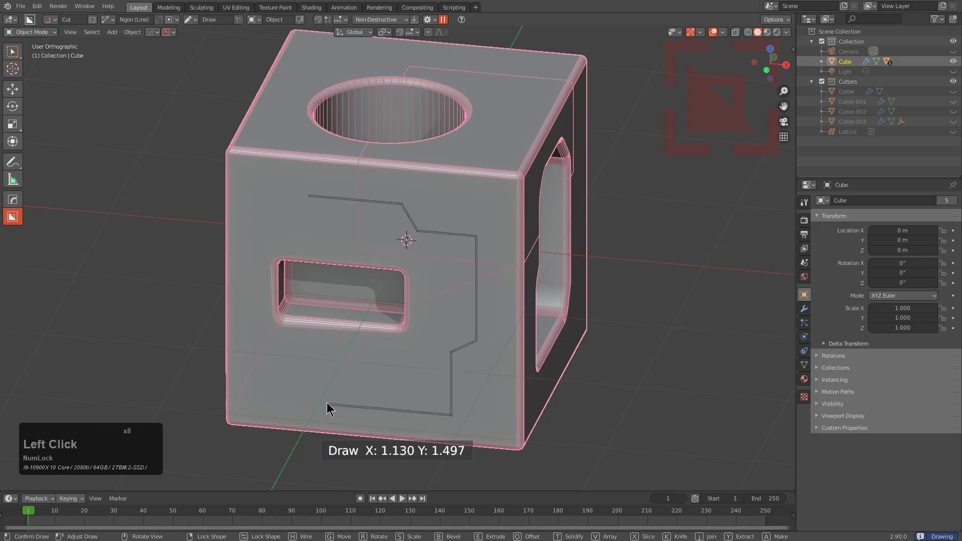
double_click(327, 458)
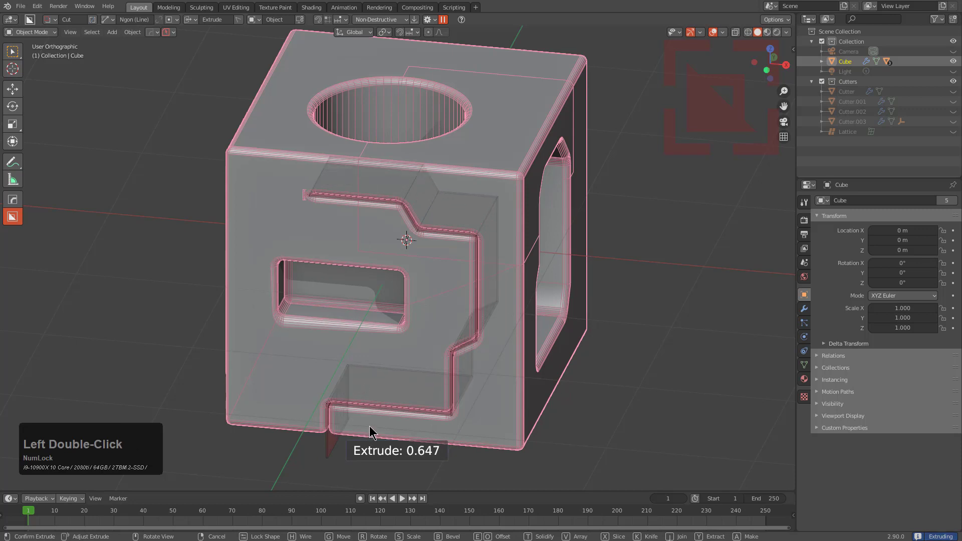
click(380, 343)
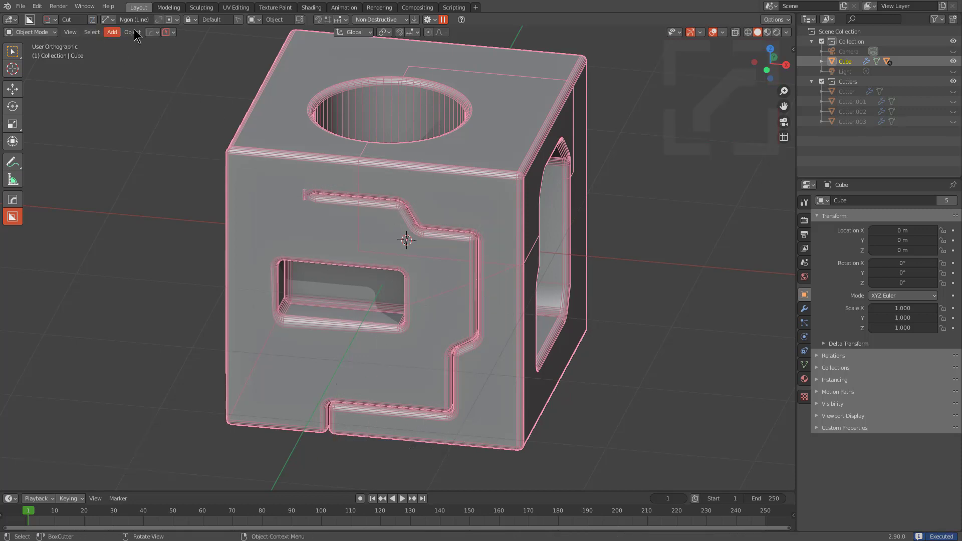
Review the draw origin options on the cube with the line groove
click(176, 20)
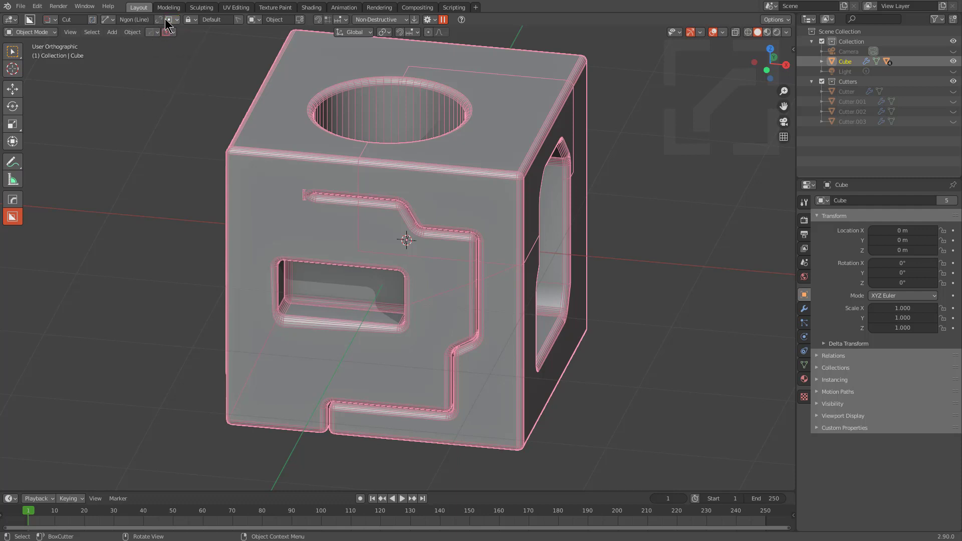
click(165, 20)
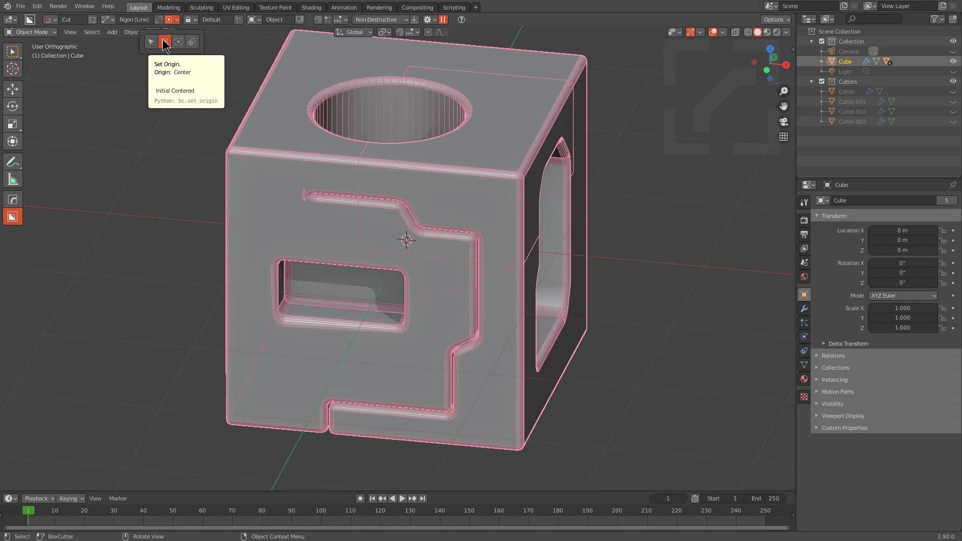
middle_drag(328, 166, 350, 181)
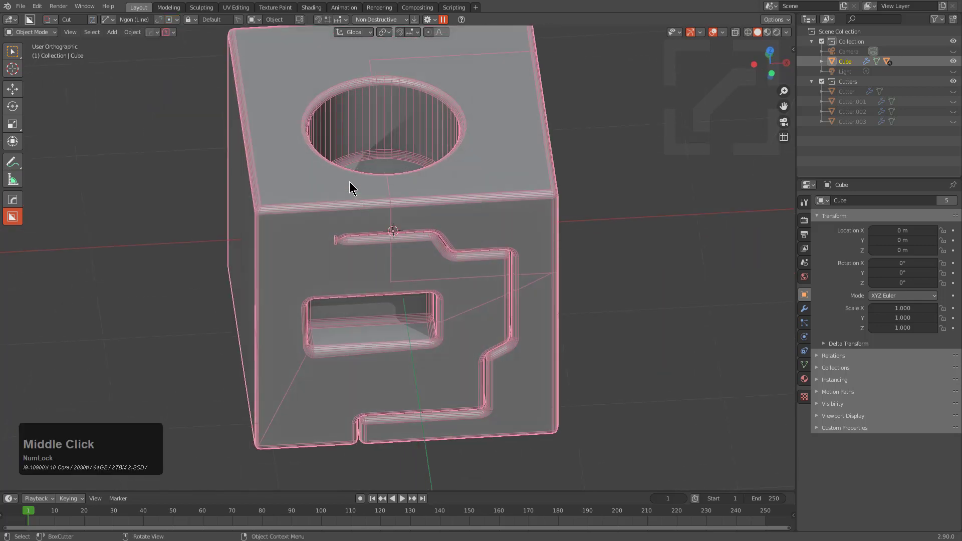
Start a new file with the default cube and activate BoxCutter with the Box shape
key(ctrl+n)
click(350, 181)
key(Return)
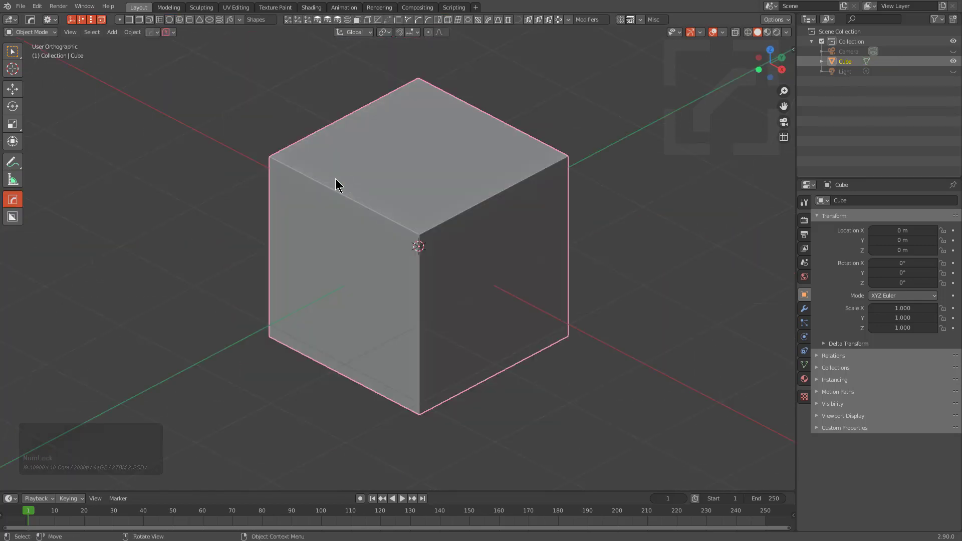
scroll(351, 185, up, 2)
mouse_move(369, 187)
middle_down()
mouse_move(355, 193)
mouse_move(367, 200)
middle_up()
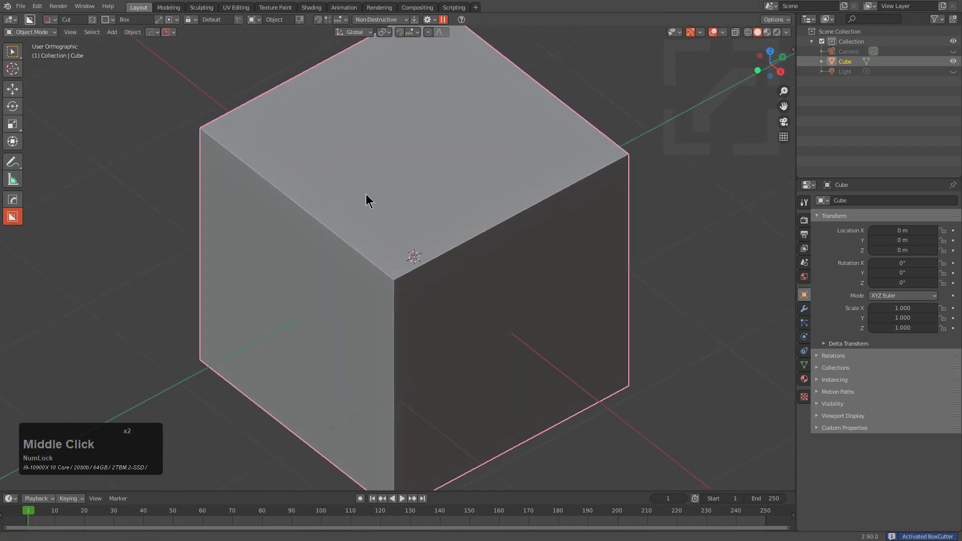
scroll(213, 71, up, 2)
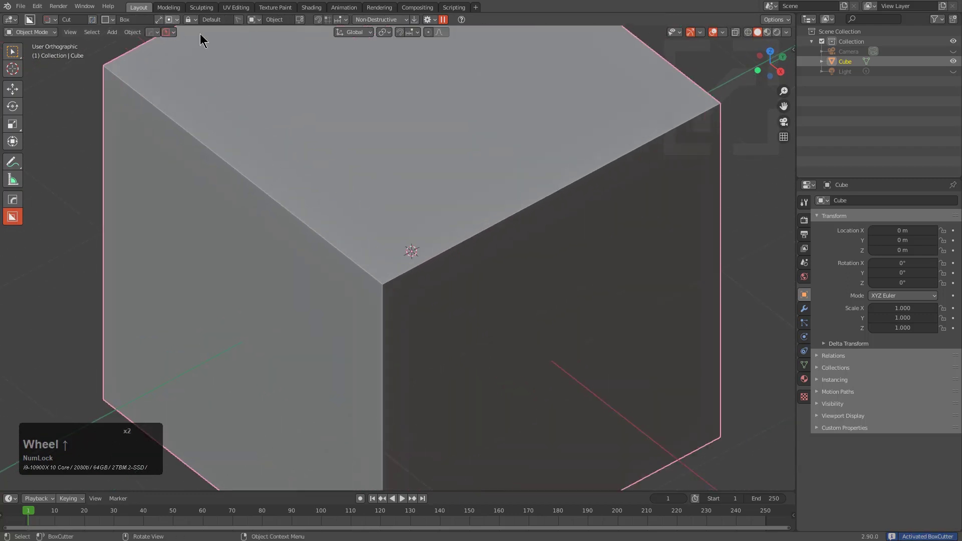
Set the draw origin to the starting corner and cut a box 0.311 deep into the cube's top face near its front corner
click(169, 19)
click(151, 42)
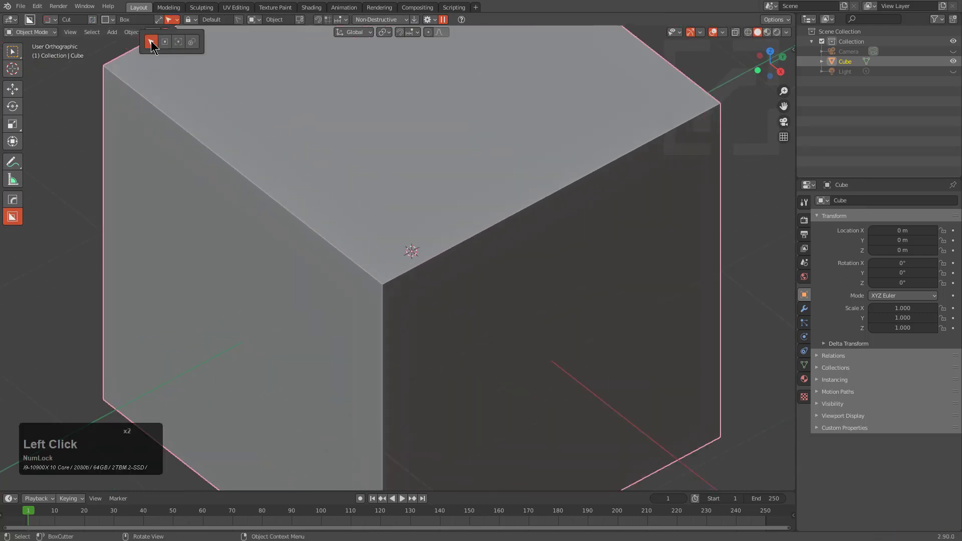
drag(361, 131, 389, 235)
click(401, 290)
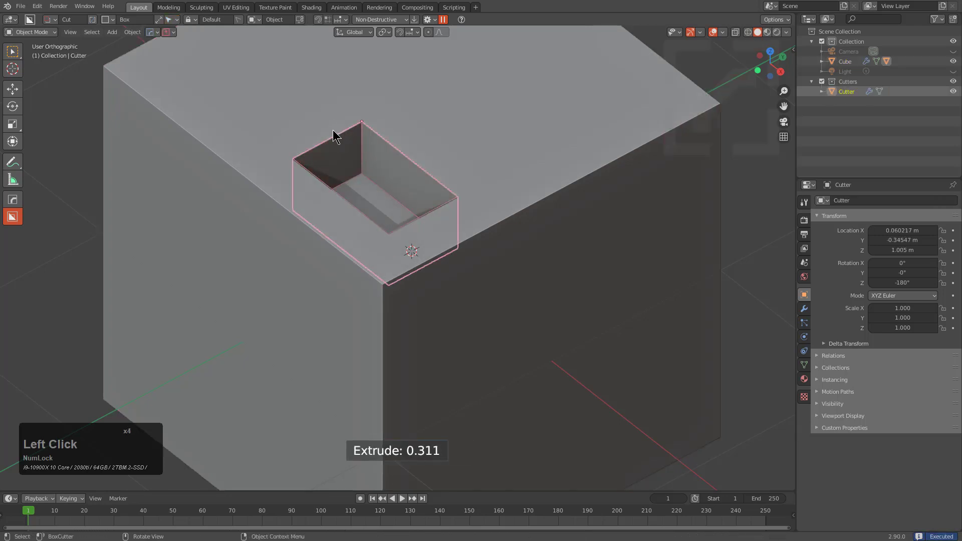
Scale the box cutter up to 1.216 from its corner origin and reselect the cube
key(s)
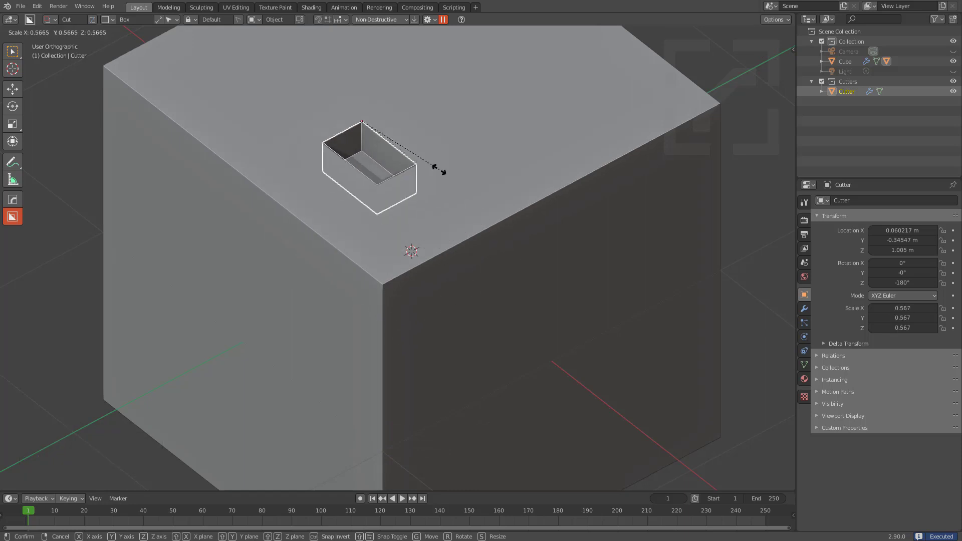
click(383, 153)
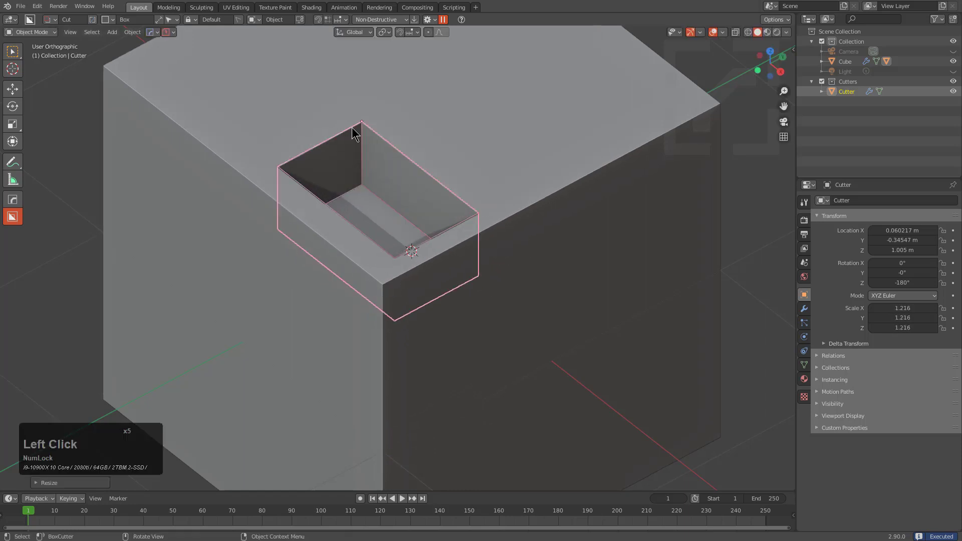
click(500, 168)
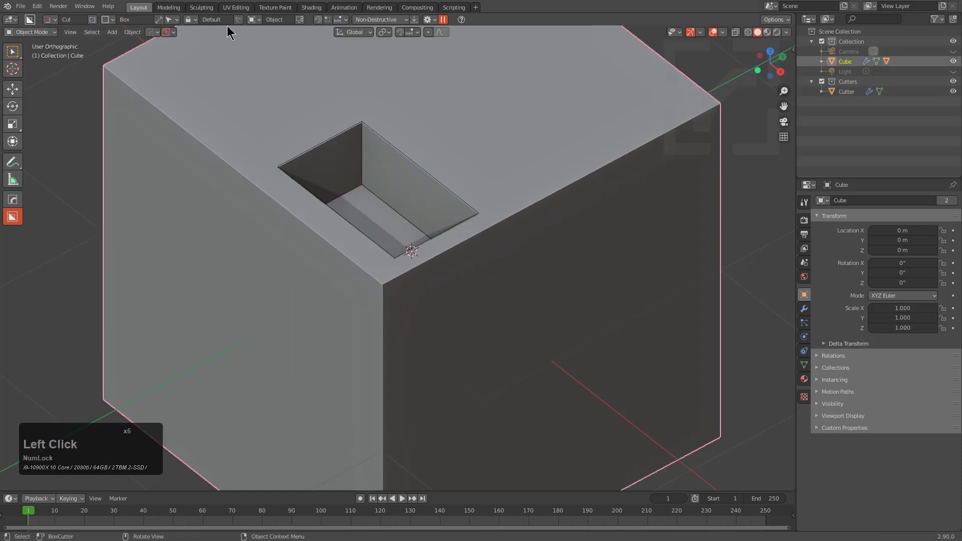
Set the draw origin to Center, cut a second box beside the first on the top face, and enlarge its cutter to a scale of 1.560
mouse_move(174, 22)
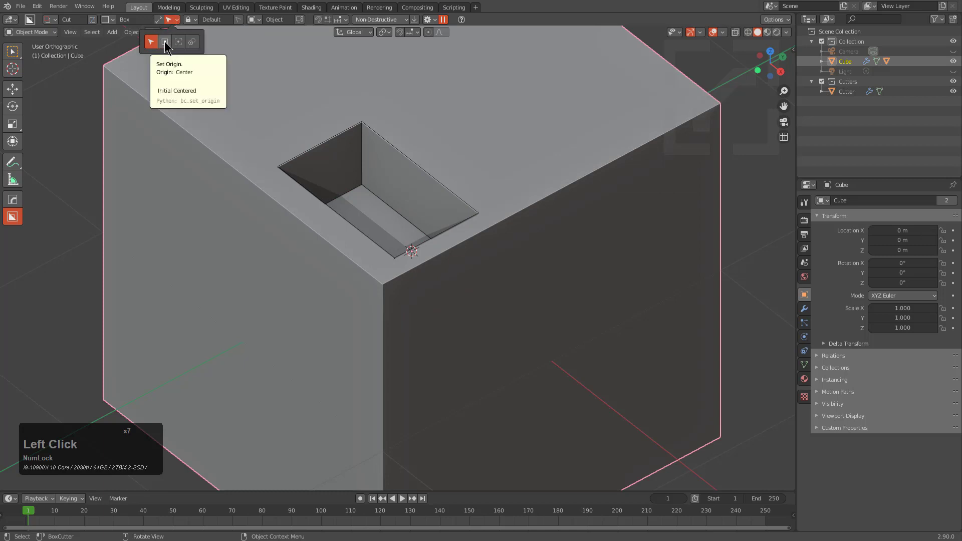
click(165, 41)
mouse_move(393, 116)
mouse_down()
mouse_move(497, 145)
mouse_move(461, 142)
mouse_move(398, 110)
mouse_move(513, 139)
mouse_move(575, 171)
mouse_up()
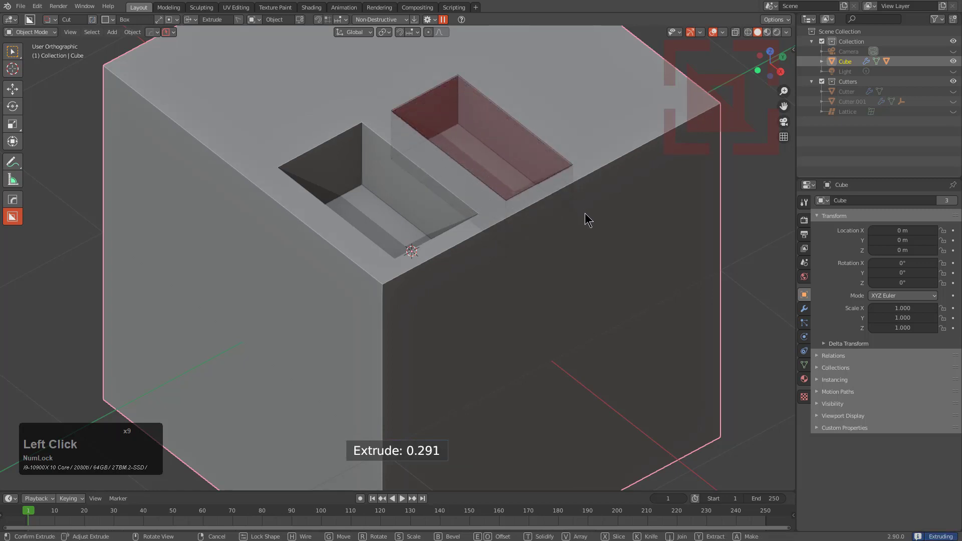
key(s)
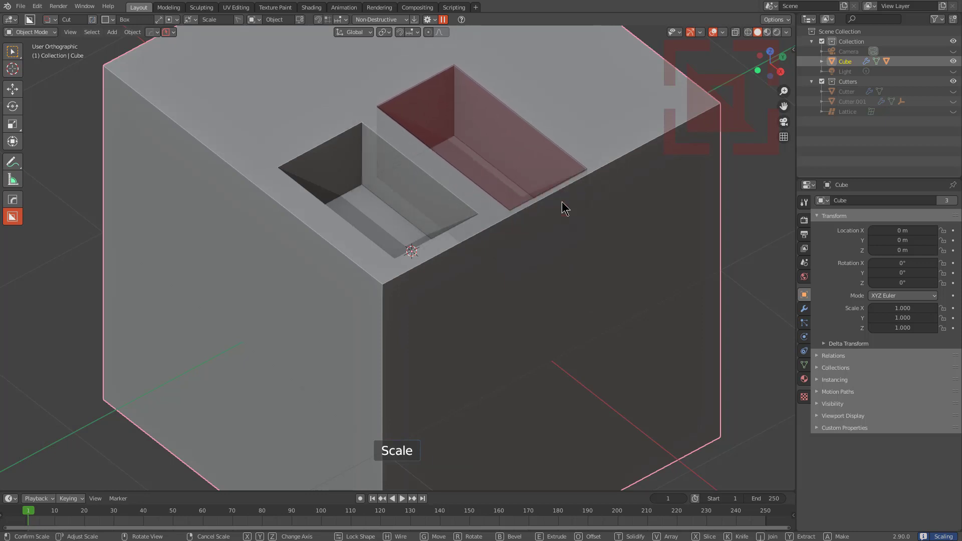
click(631, 248)
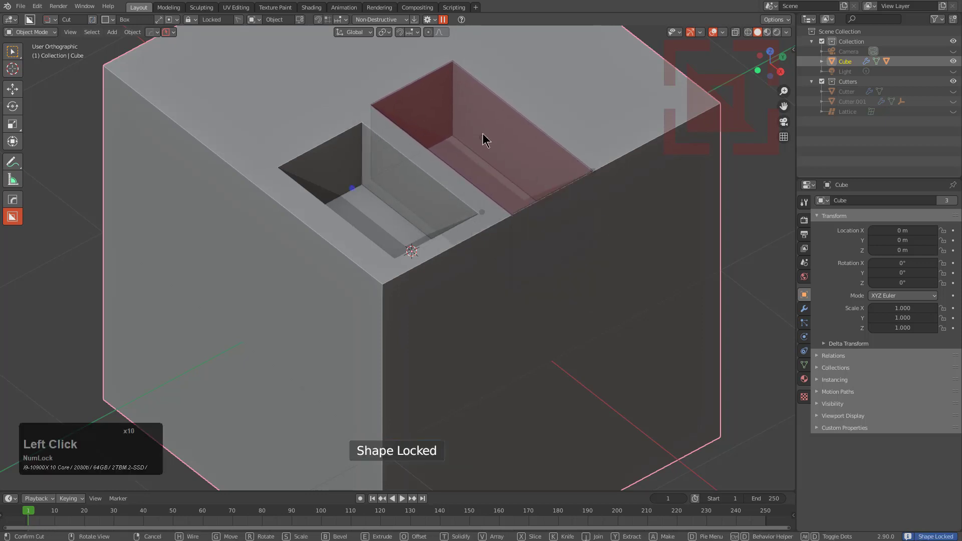
click(505, 120)
key(s)
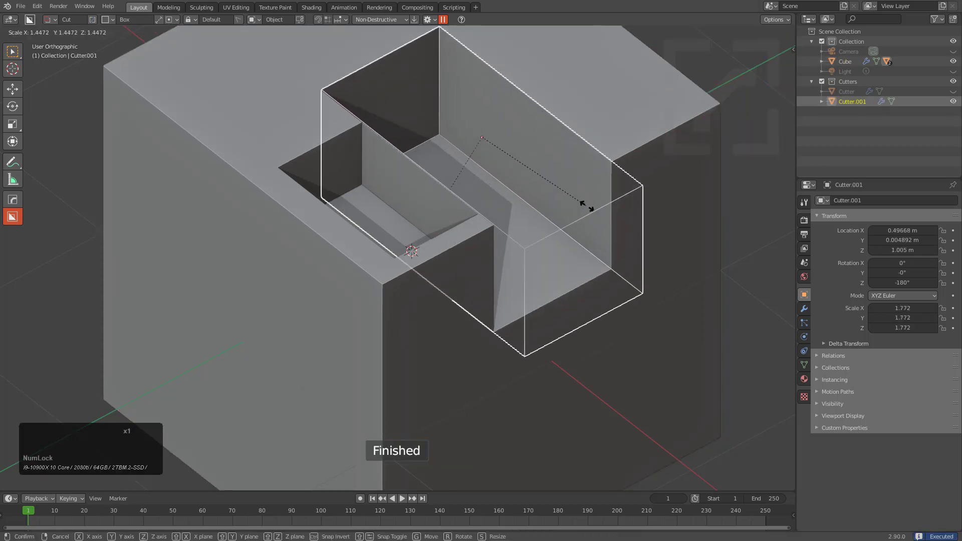
click(565, 186)
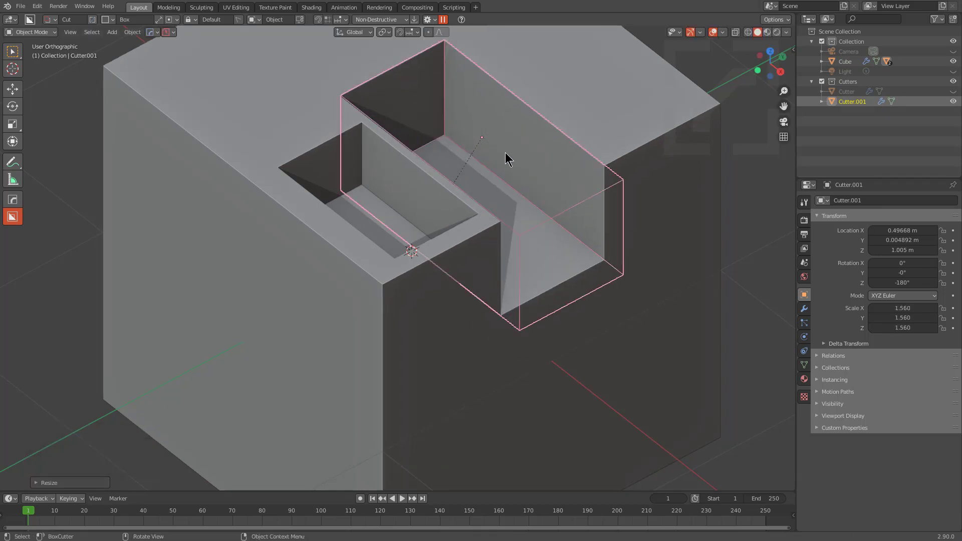
Set the draw origin to Bounding Box Center and cut a box 0.736 deep through the unused edge of the cube's top face
click(167, 19)
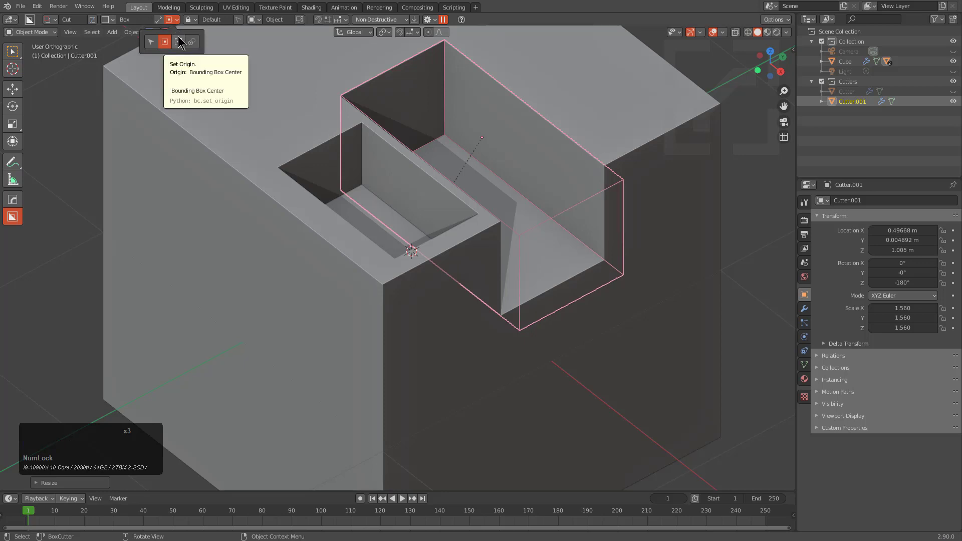
click(179, 40)
click(236, 119)
drag(223, 73, 193, 179)
click(209, 298)
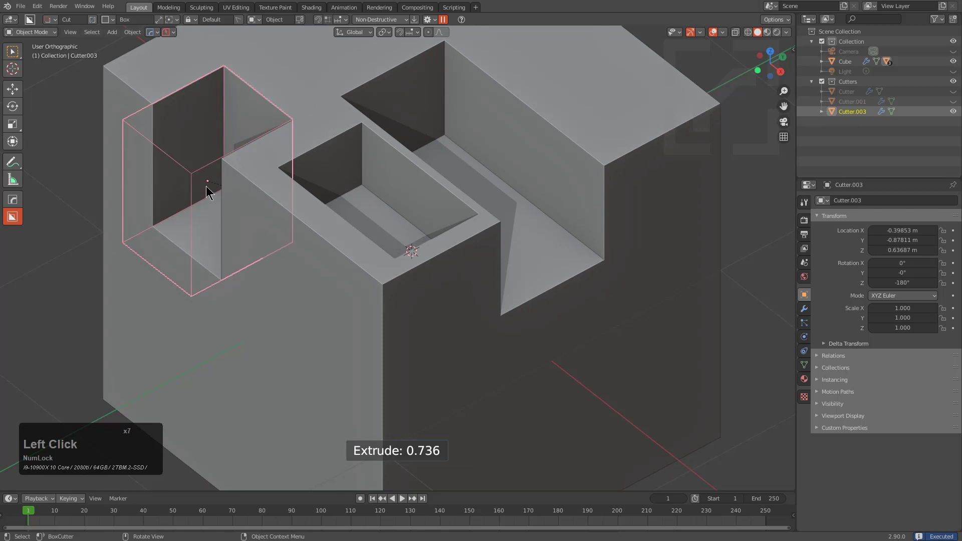
Scale the new edge cutter up to 1.146 about its bounding box center
middle_drag(208, 182, 256, 176)
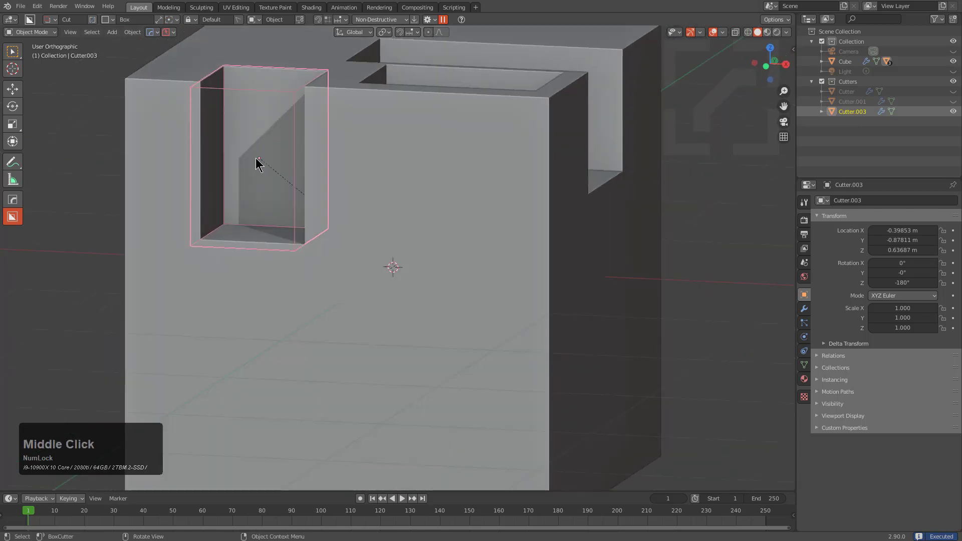
key(s)
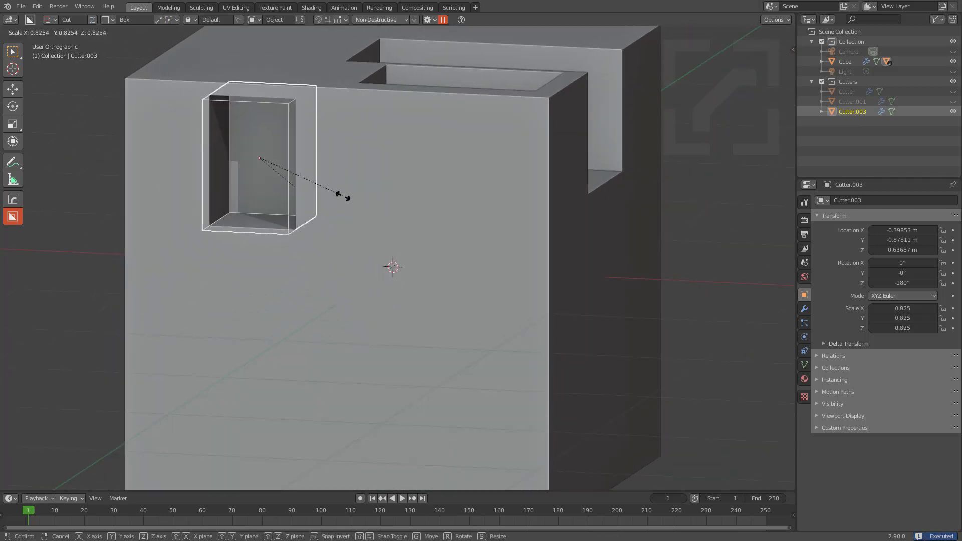
click(366, 208)
Try rotating the edge cutter about its bounding box center from two view angles
key(r)
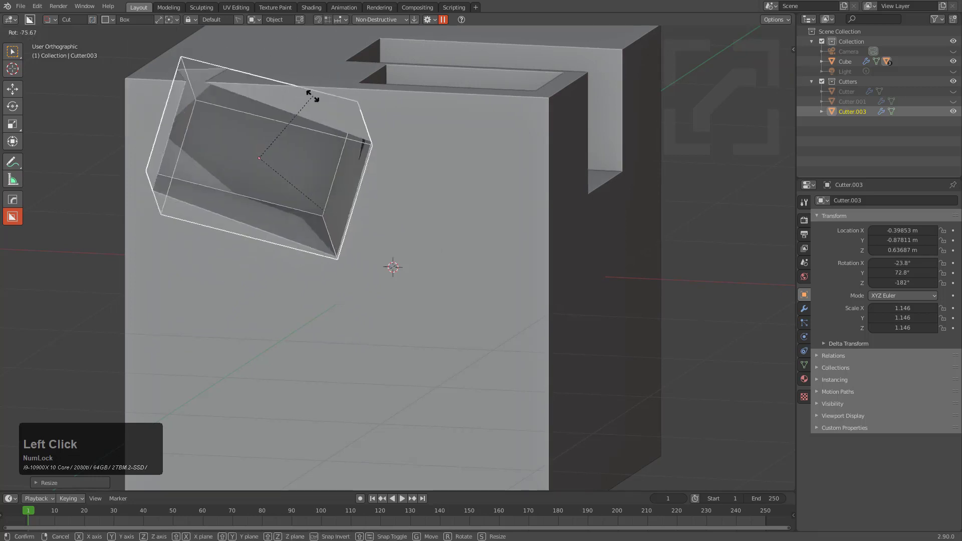
right_click(280, 202)
middle_drag(259, 159, 237, 206)
key(r)
right_click(233, 160)
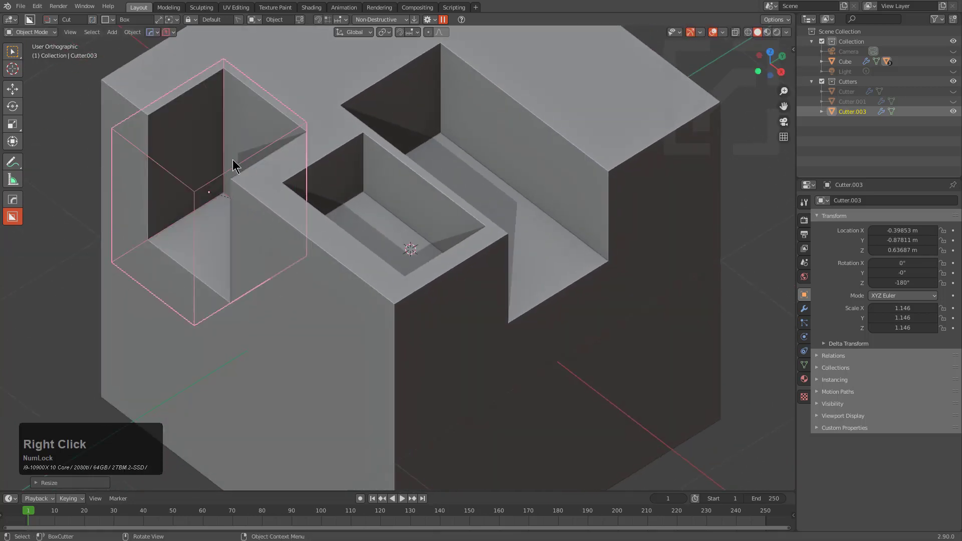
Set the draw origin to Active Element and reselect the cube
click(171, 20)
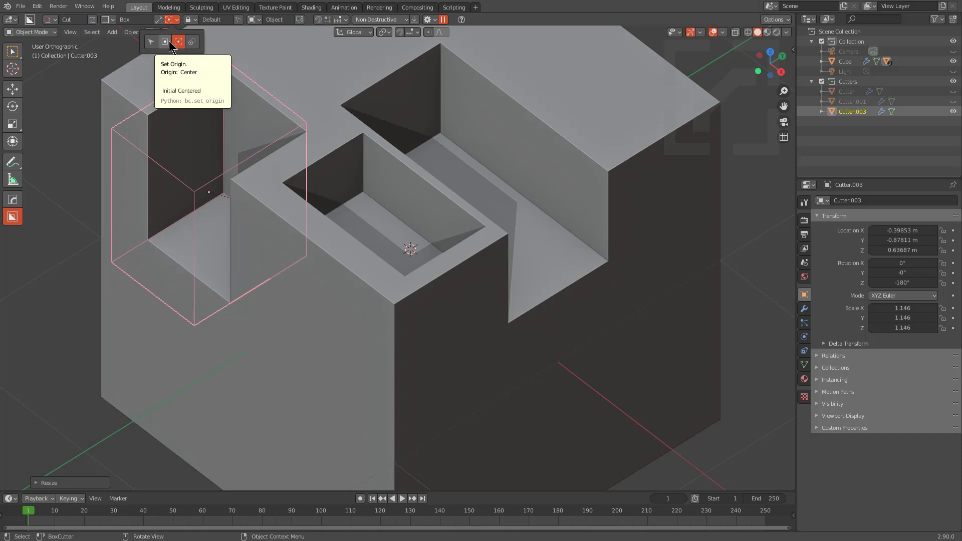
click(170, 42)
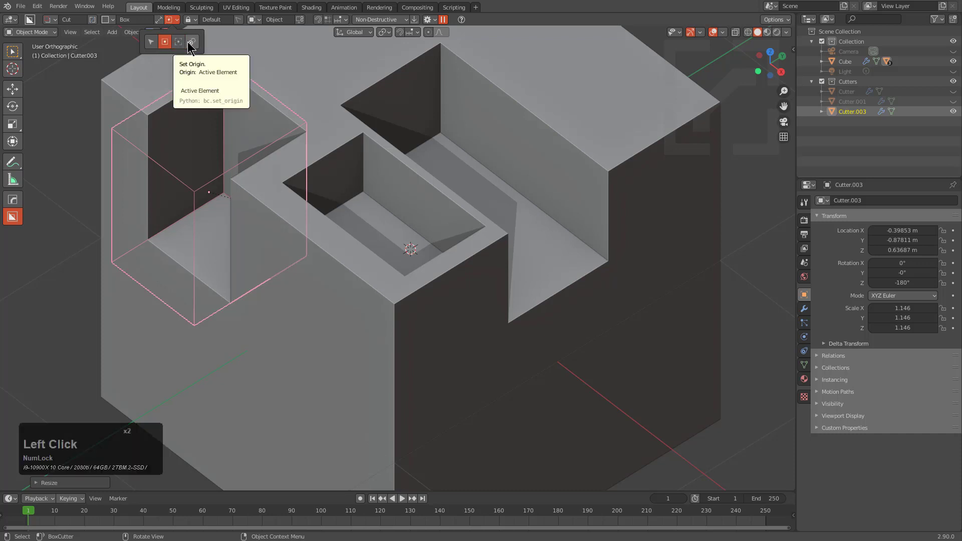
click(189, 41)
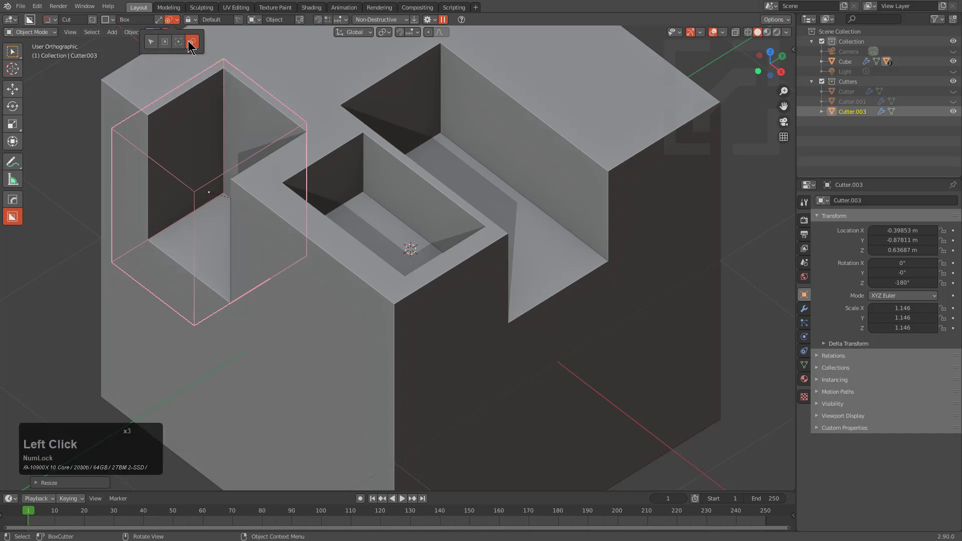
click(289, 78)
mouse_move(290, 78)
middle_down()
mouse_move(343, 107)
mouse_move(338, 168)
middle_up()
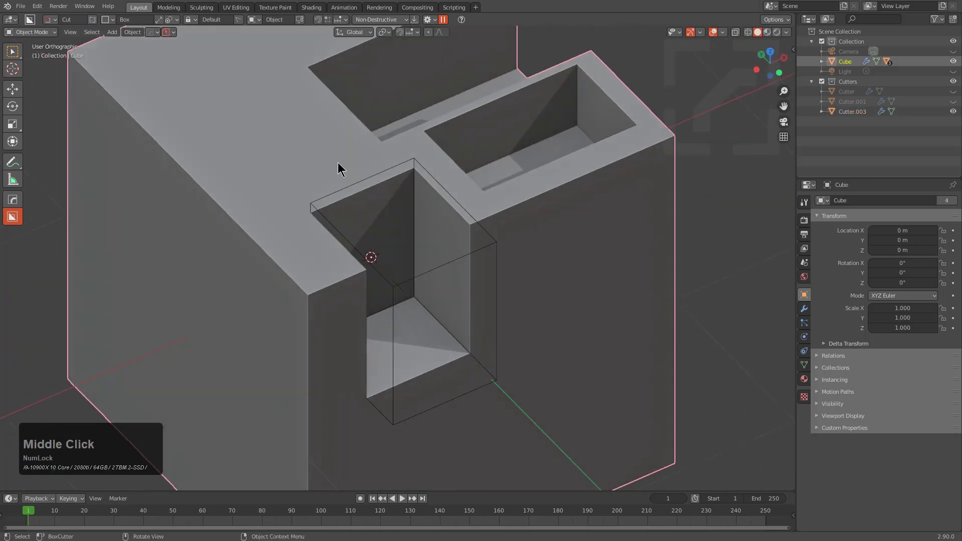
Cut another box into the cube's top corner beside the edge pocket, moving the cutter over the pocket before applying it
scroll(408, 125, down, 5)
drag(345, 98, 361, 261)
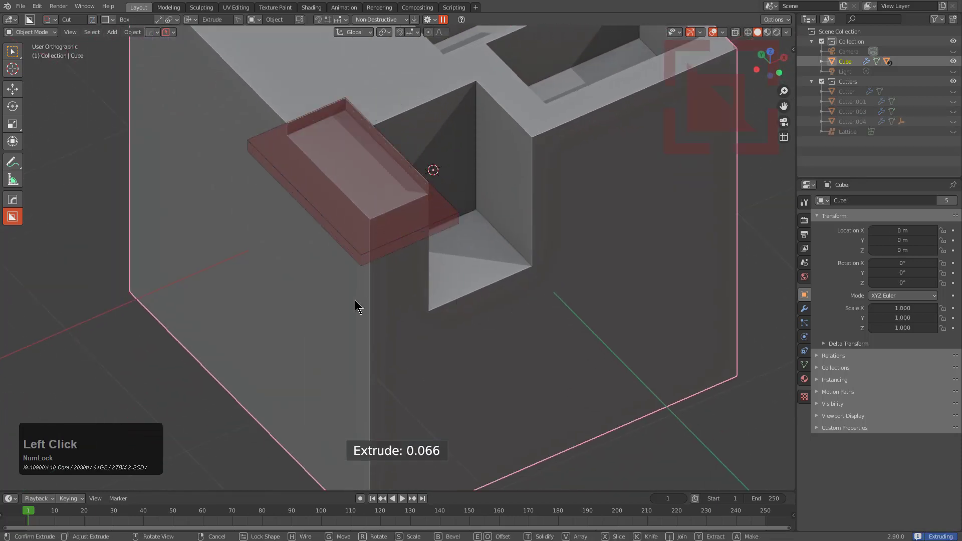
key(g)
click(426, 211)
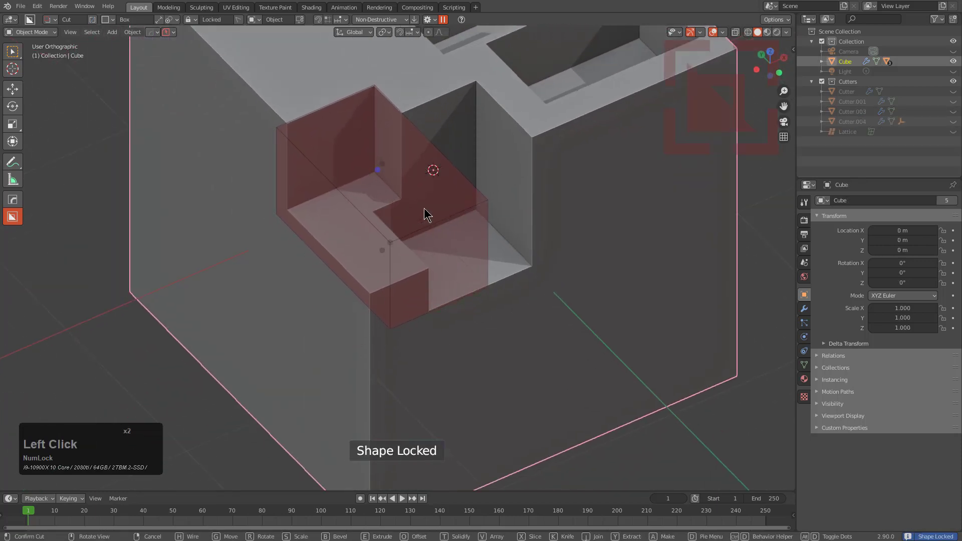
middle_drag(446, 208, 334, 164)
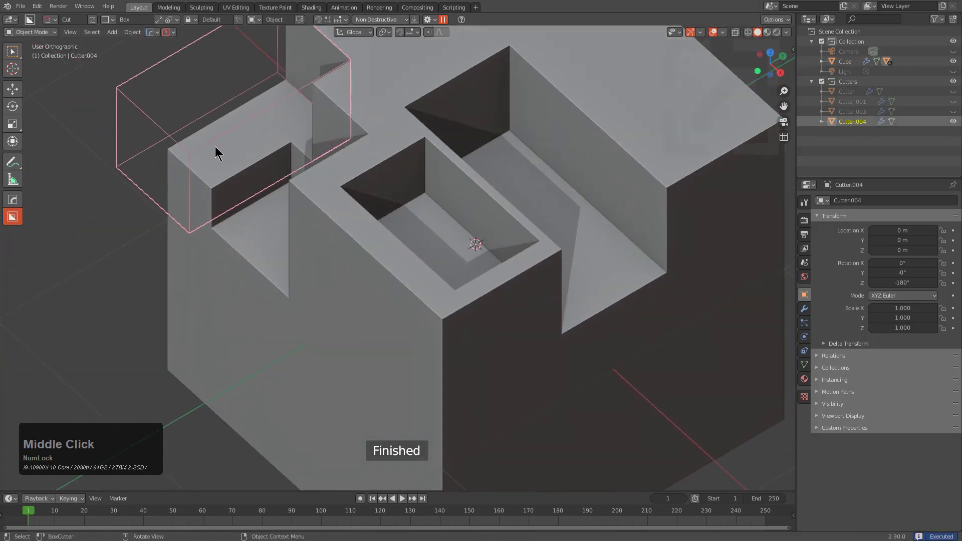
Try rotating the corner cutter about the active element's origin from two view angles
middle_click(292, 173)
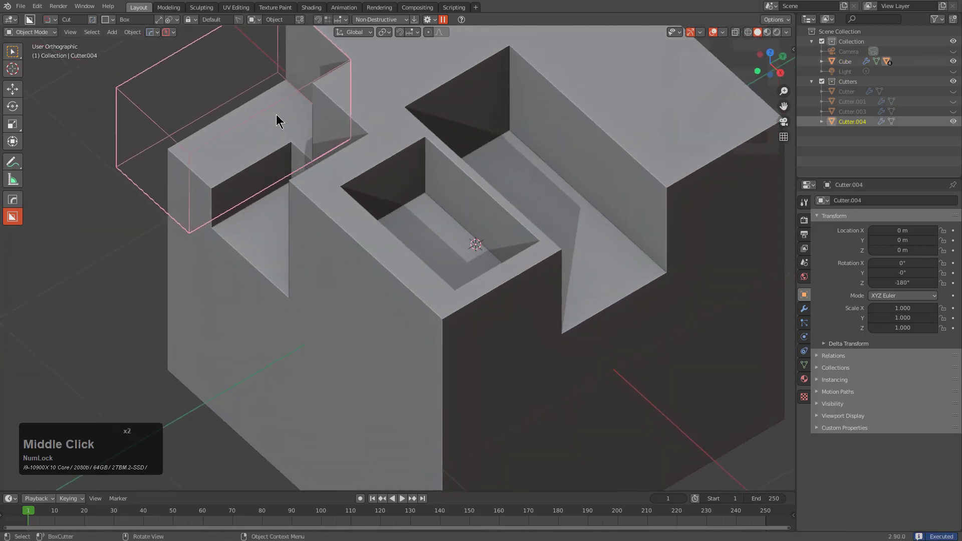
middle_drag(380, 254, 460, 267)
key(r)
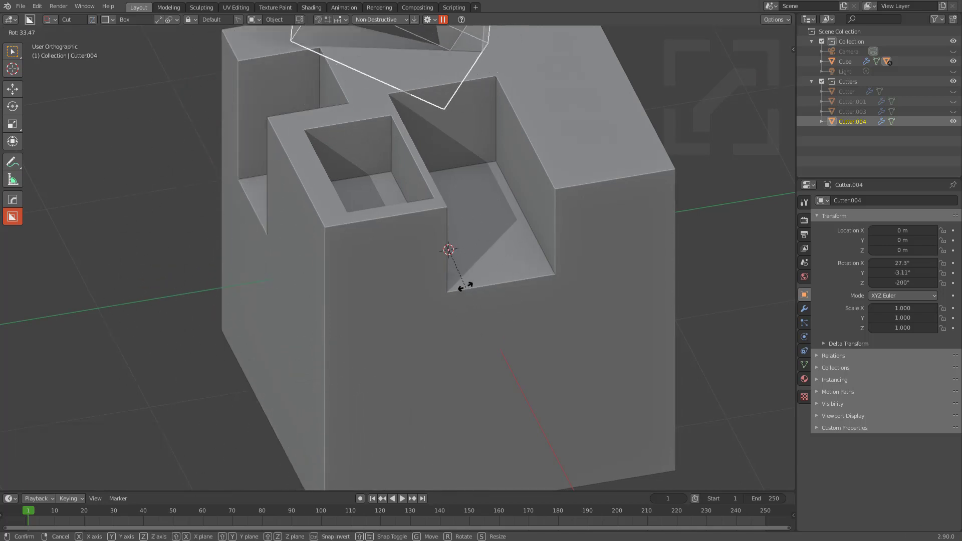
right_click(492, 226)
middle_drag(492, 226, 472, 258)
click(478, 283)
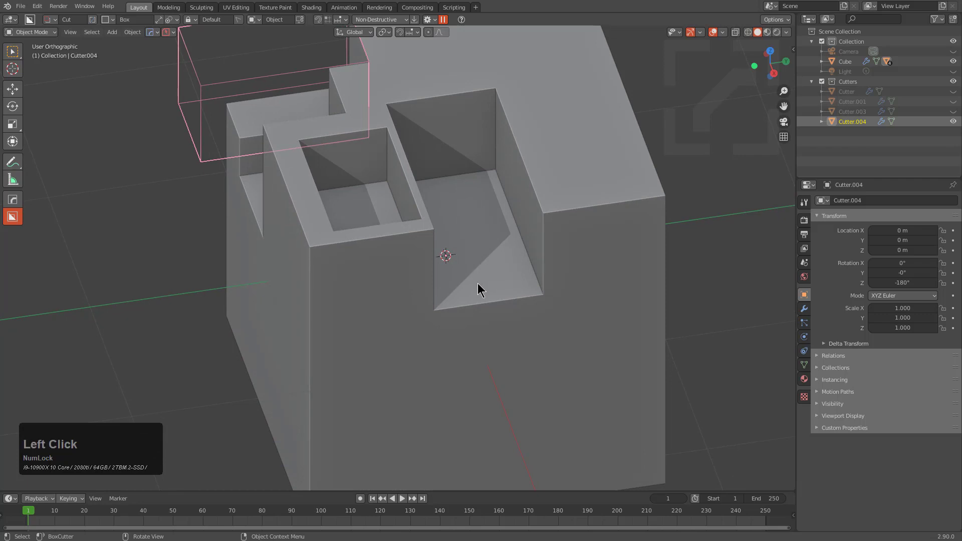
scroll(359, 213, down, 1)
click(235, 120)
middle_drag(236, 122, 539, 320)
key(r)
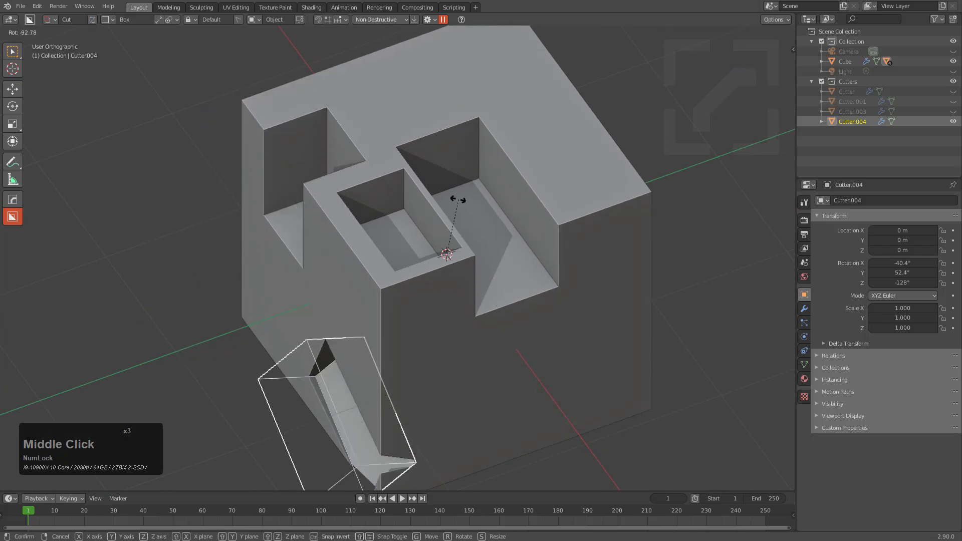
right_click(456, 270)
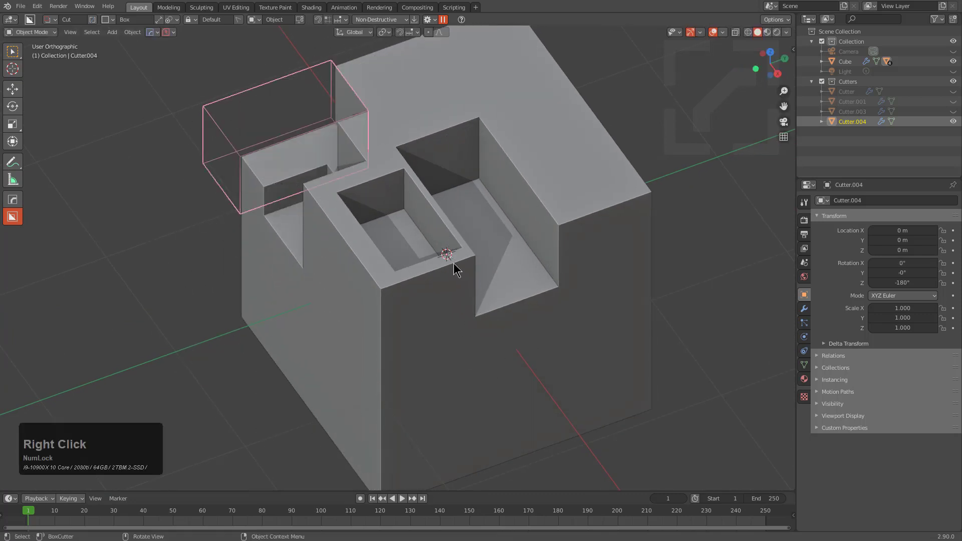
Reselect the cube and look over the draw origin and shape operation options
click(449, 276)
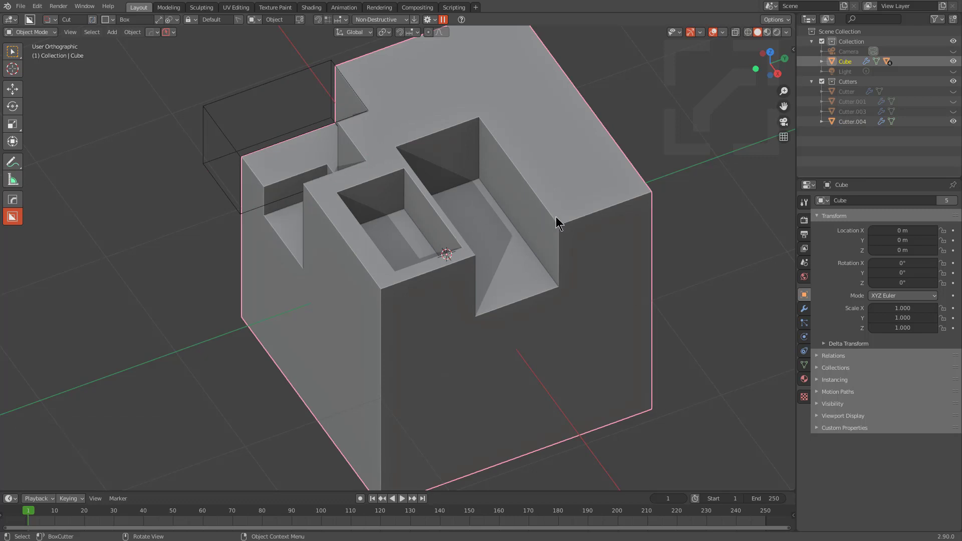
middle_drag(556, 217, 521, 208)
click(177, 19)
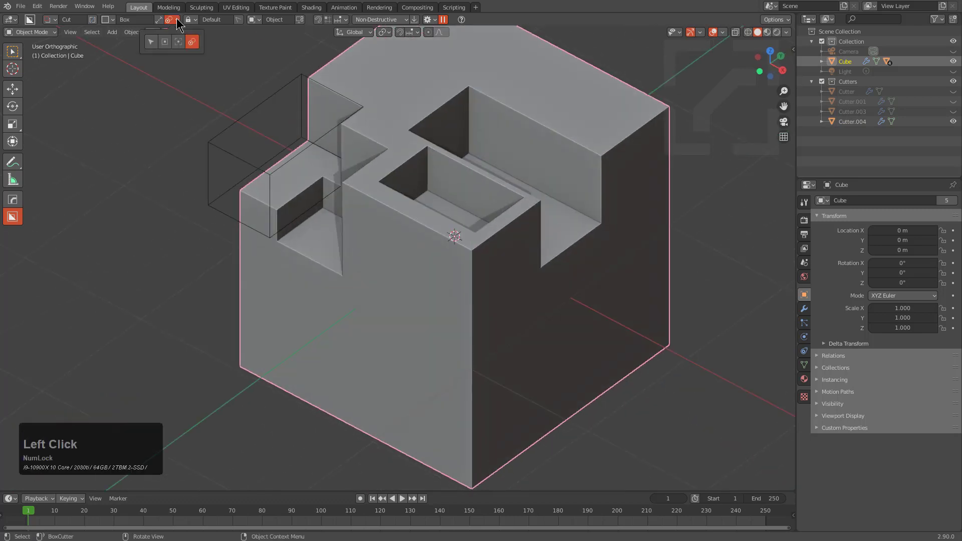
mouse_move(194, 26)
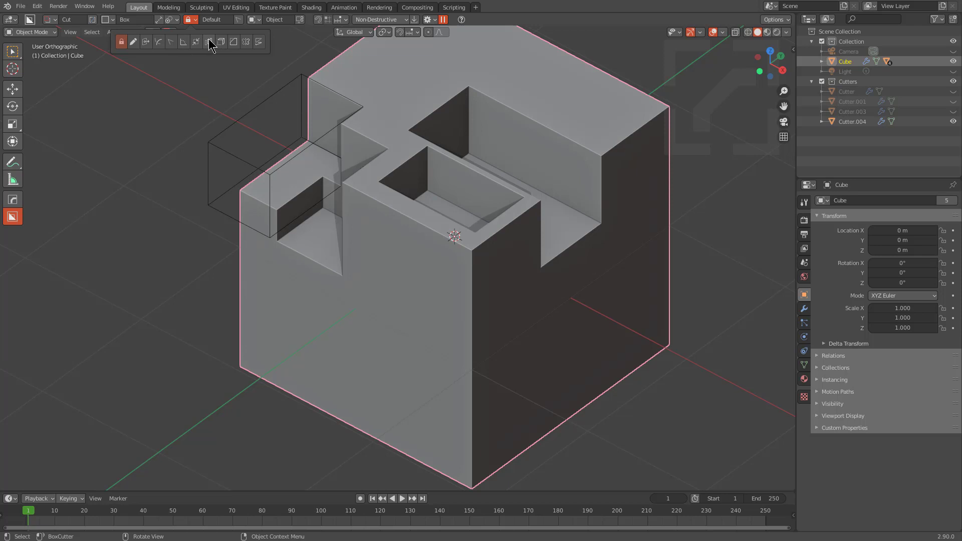
Draw a box cutter overhanging the cube's uncut top edge, with the shape locked at a shallow depth
mouse_move(481, 165)
middle_down()
mouse_move(515, 155)
mouse_move(509, 130)
middle_up()
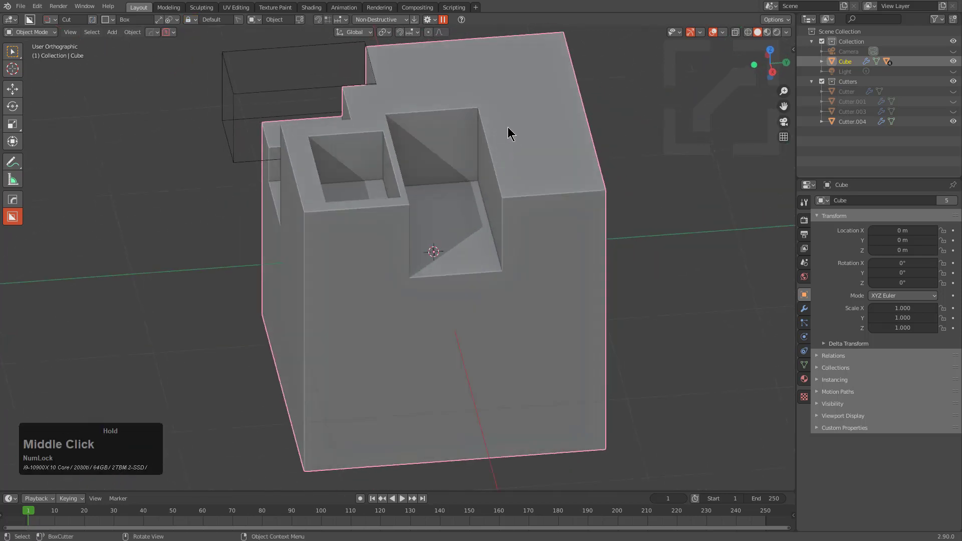
drag(506, 126, 642, 176)
middle_drag(638, 237, 604, 164)
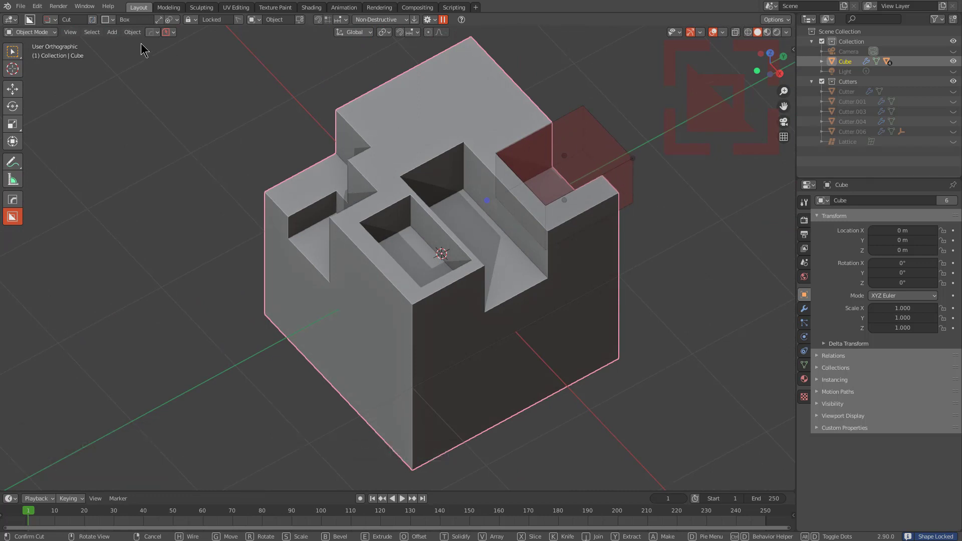
Redraw the locked cutter's footprint with the Draw operation, and adjust its height with the Offset operation
click(195, 19)
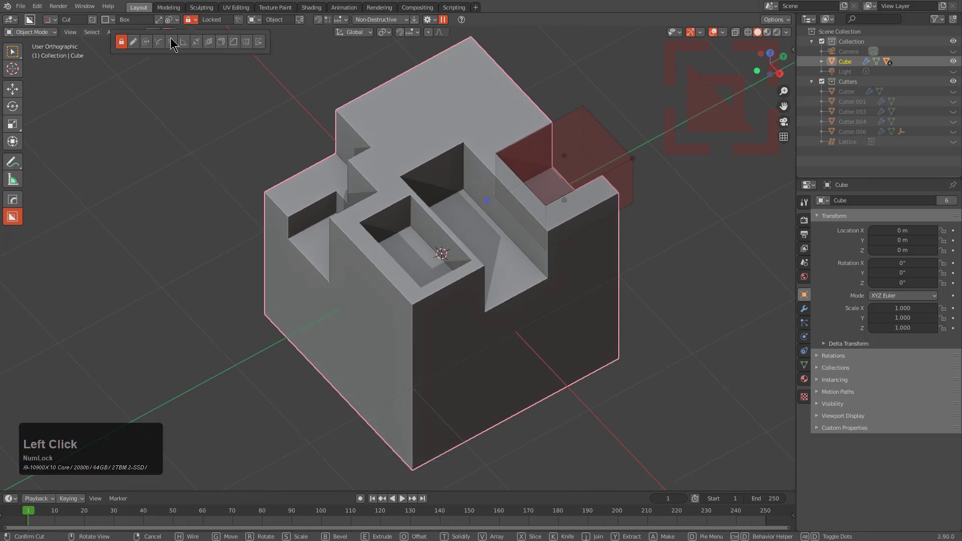
click(134, 42)
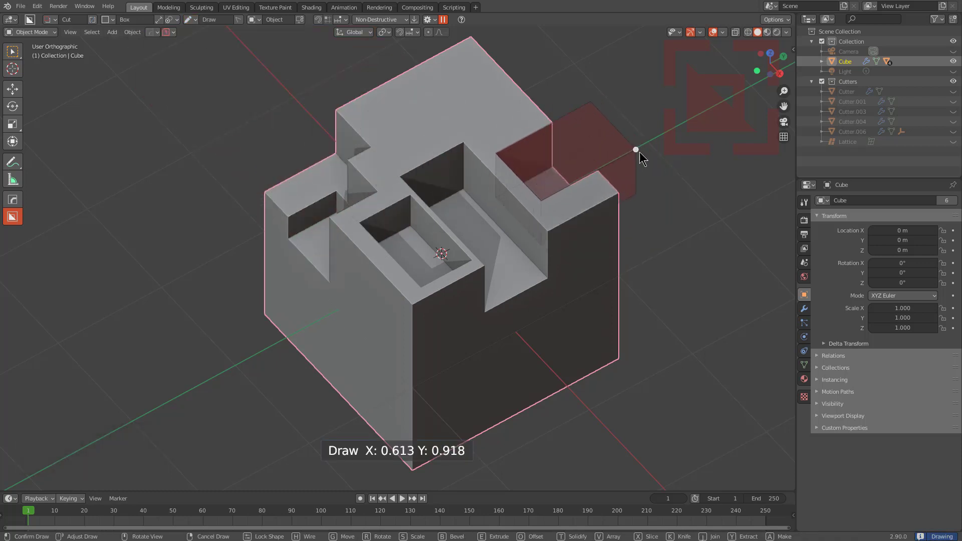
click(641, 154)
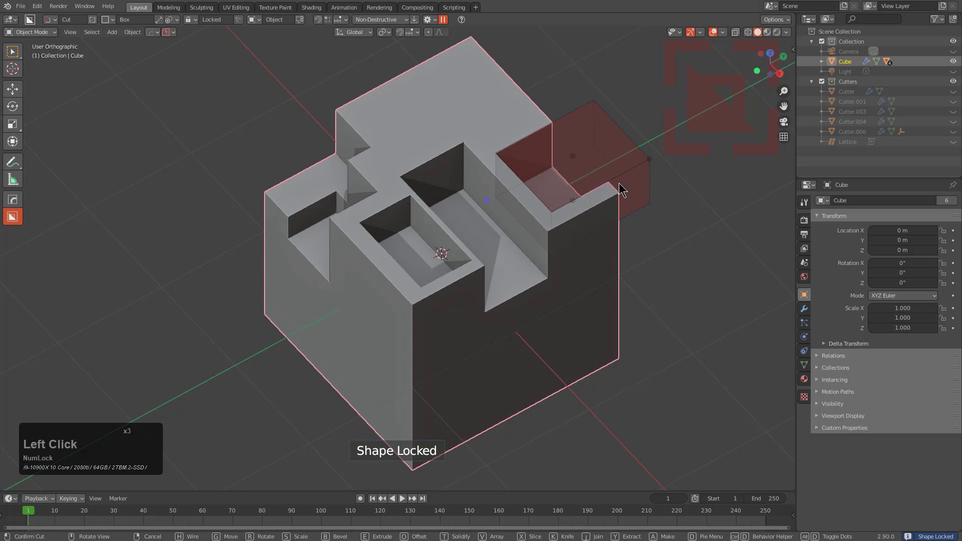
click(191, 21)
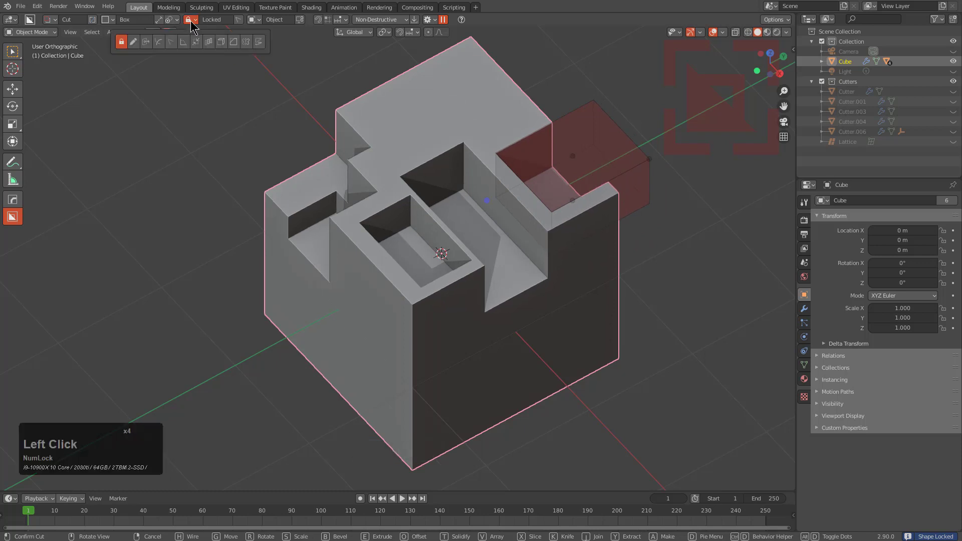
click(161, 43)
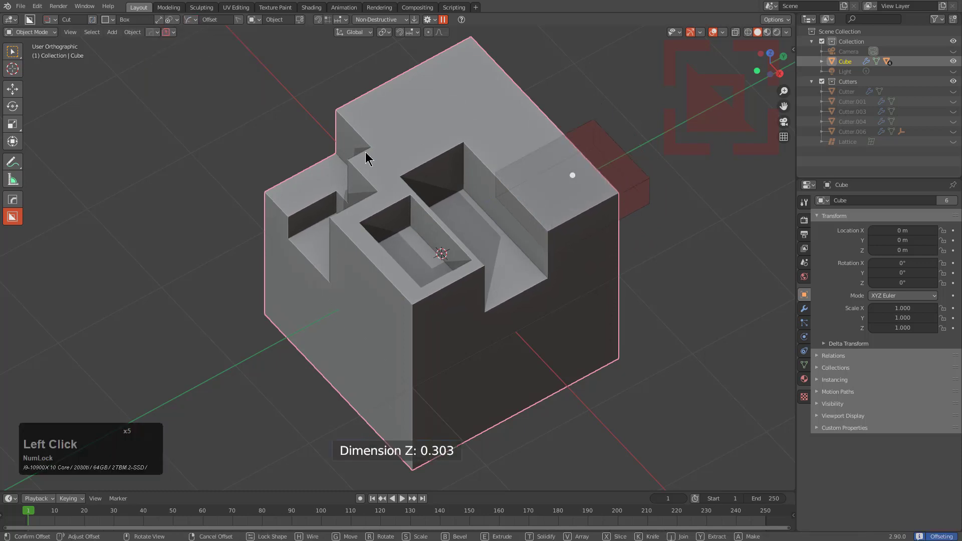
click(559, 28)
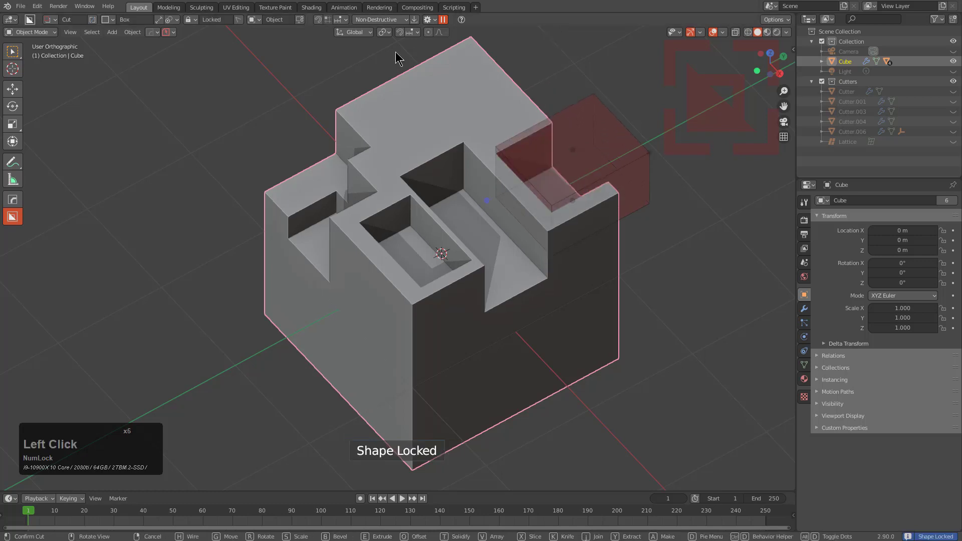
Try a radial array of the locked box cutter, then cancel the whole cutter
click(191, 20)
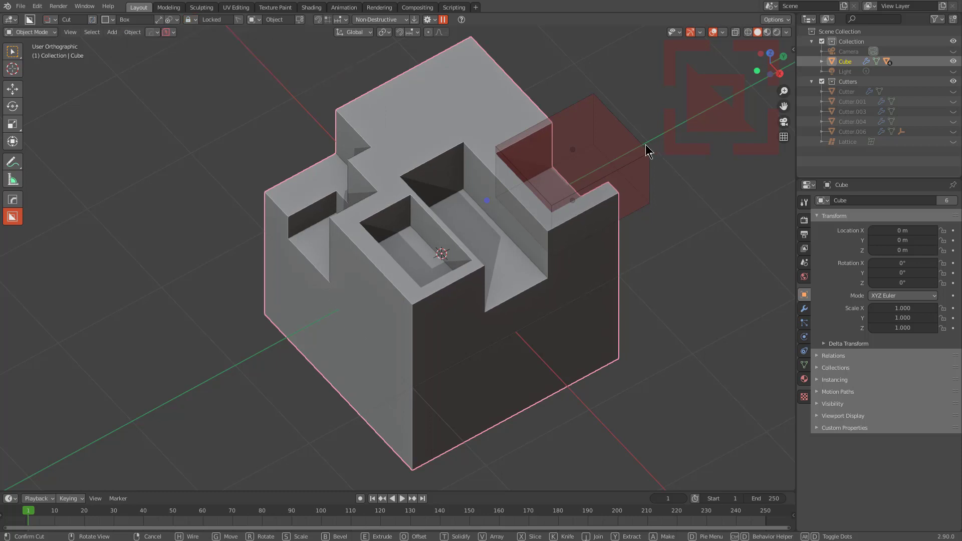
middle_drag(647, 144, 595, 173)
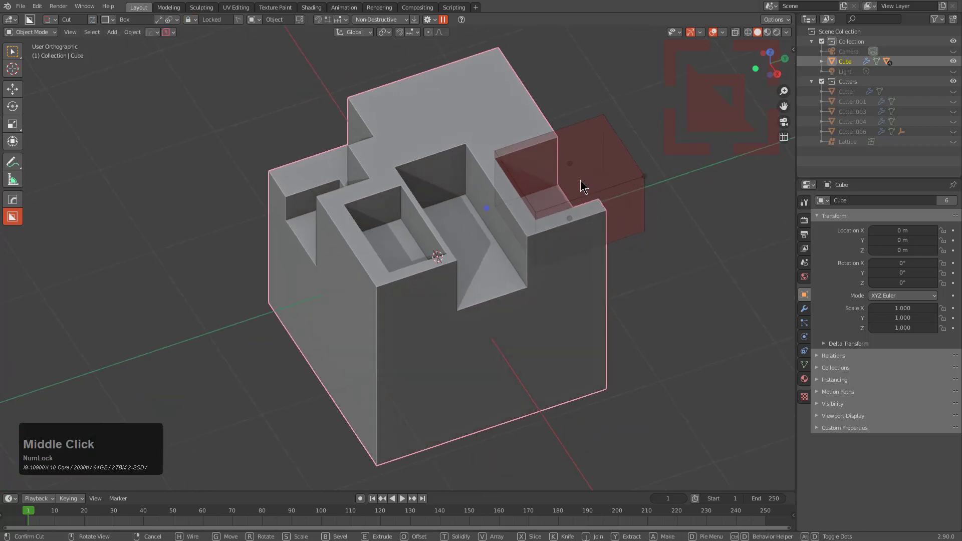
key(v)
key(v)
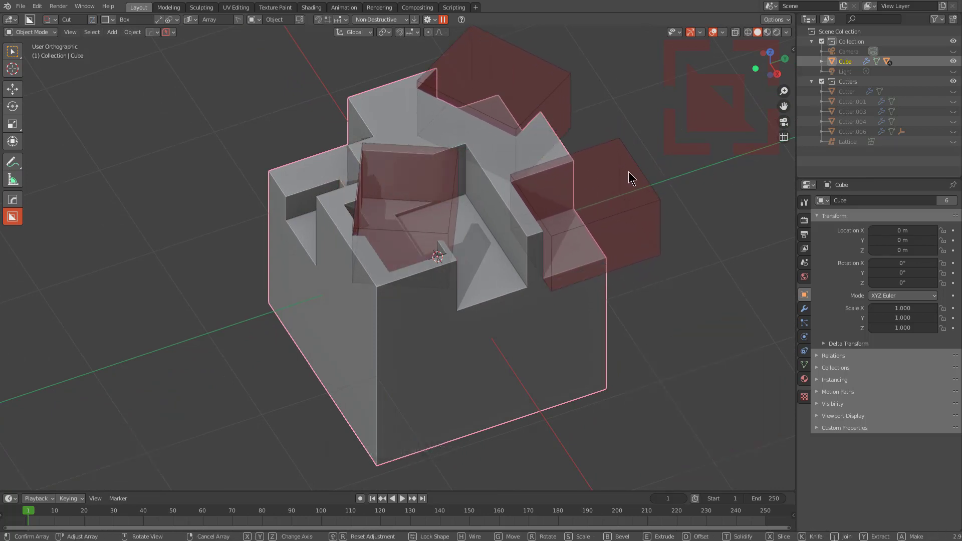
click(622, 178)
middle_drag(606, 187, 589, 201)
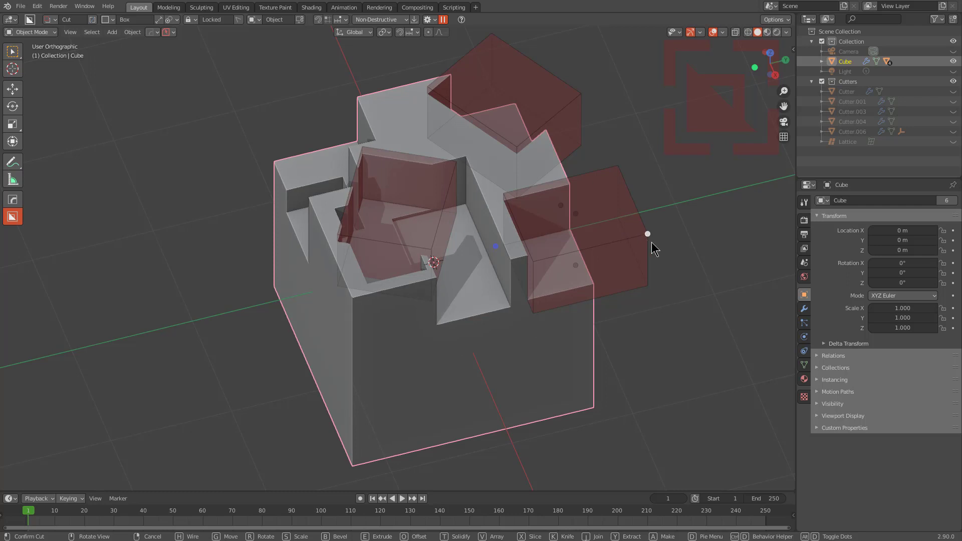
right_click(539, 115)
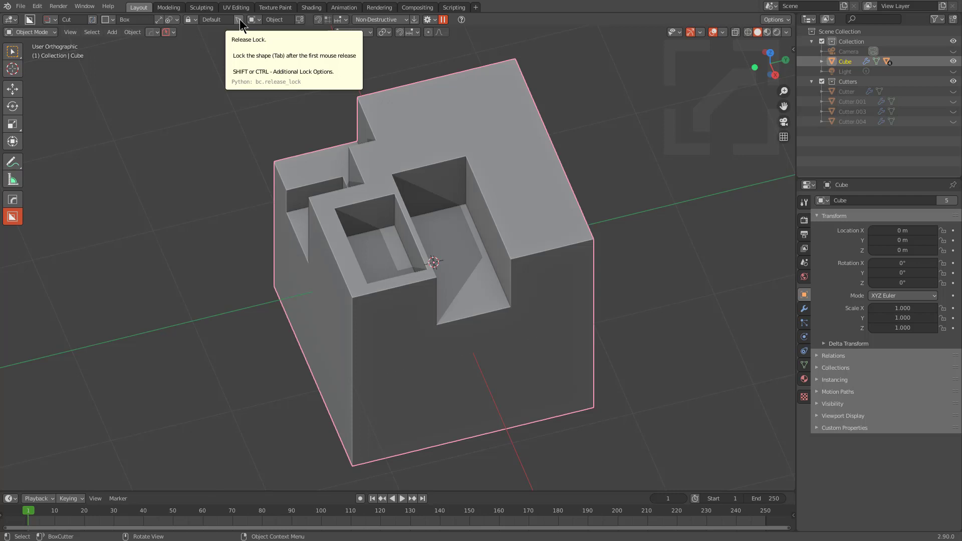
Cut a box into the cube's uncut top edge, extruding it about 1.40 deep
mouse_move(483, 182)
mouse_down()
mouse_move(609, 206)
mouse_move(640, 204)
mouse_move(501, 184)
mouse_move(640, 197)
mouse_up()
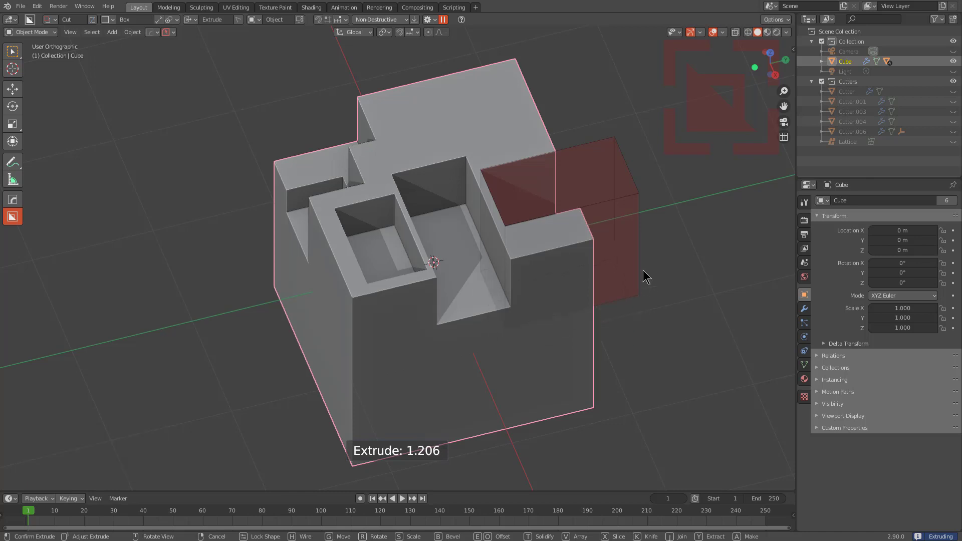
click(672, 318)
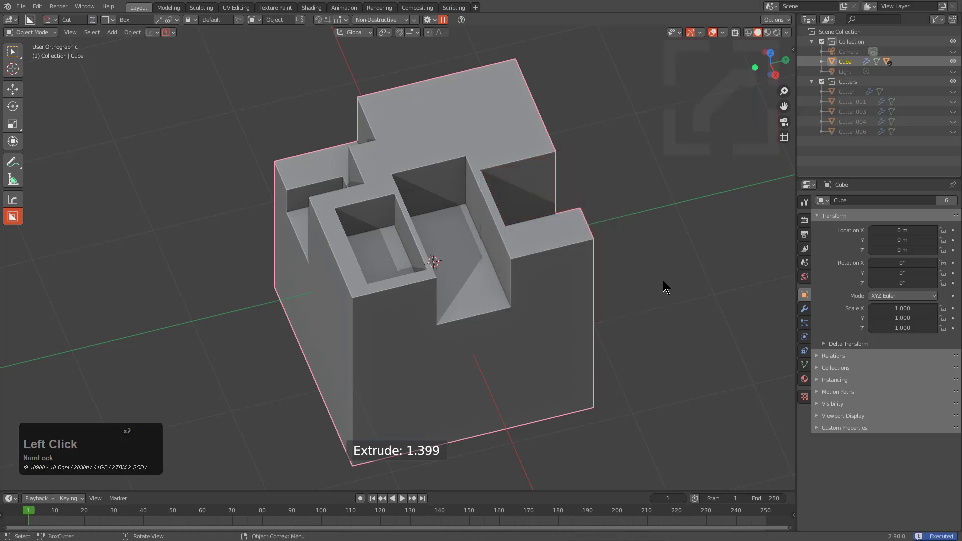
key(Num_Lock)
key(Num_Lock)
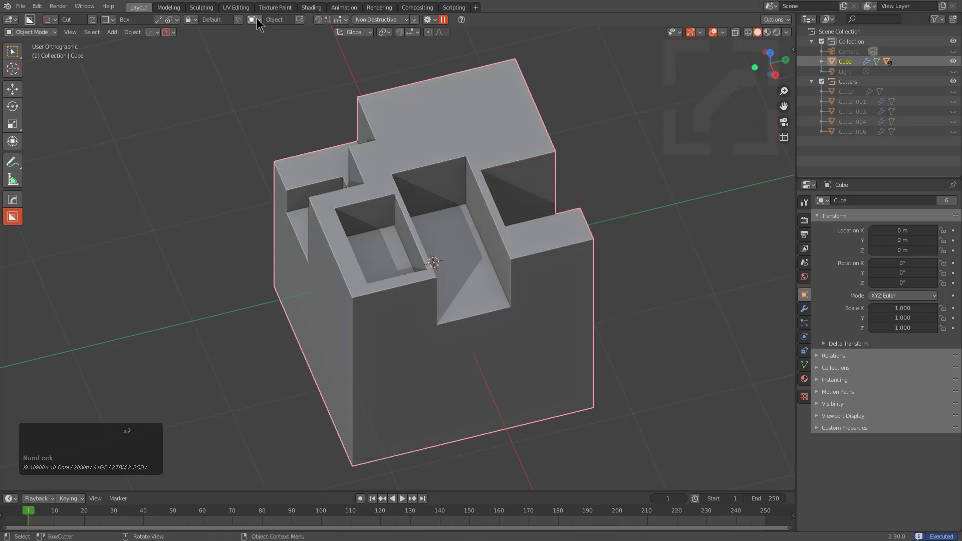
Enable Release Lock and draw a box about 0.53 by 0.71 on the top face, moving it over the front corner
click(239, 20)
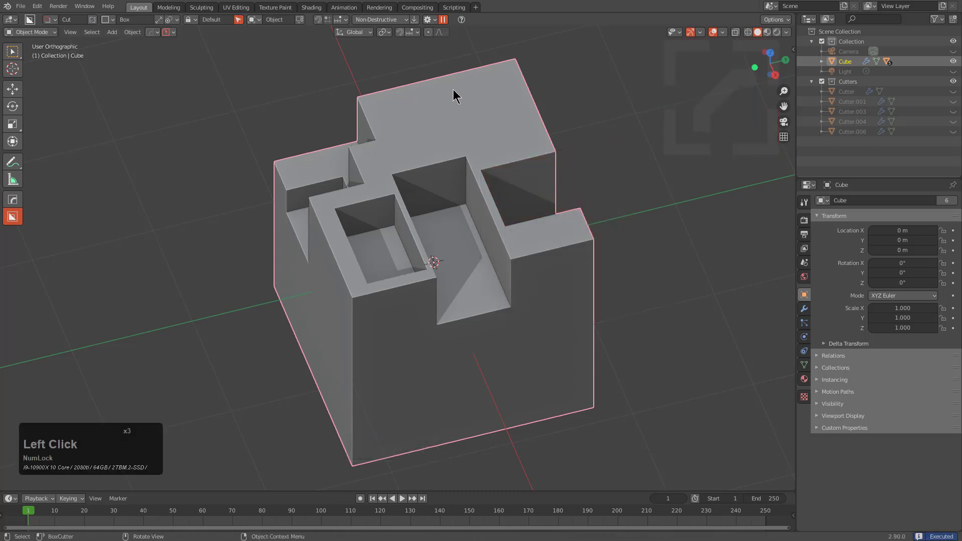
mouse_move(453, 89)
mouse_down()
mouse_move(563, 123)
mouse_move(556, 117)
mouse_up()
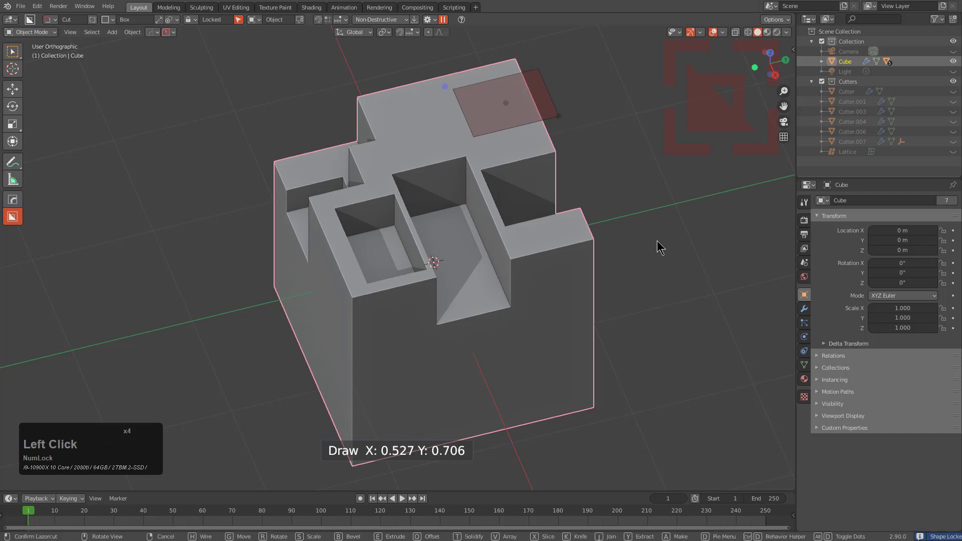
middle_drag(576, 284, 554, 318)
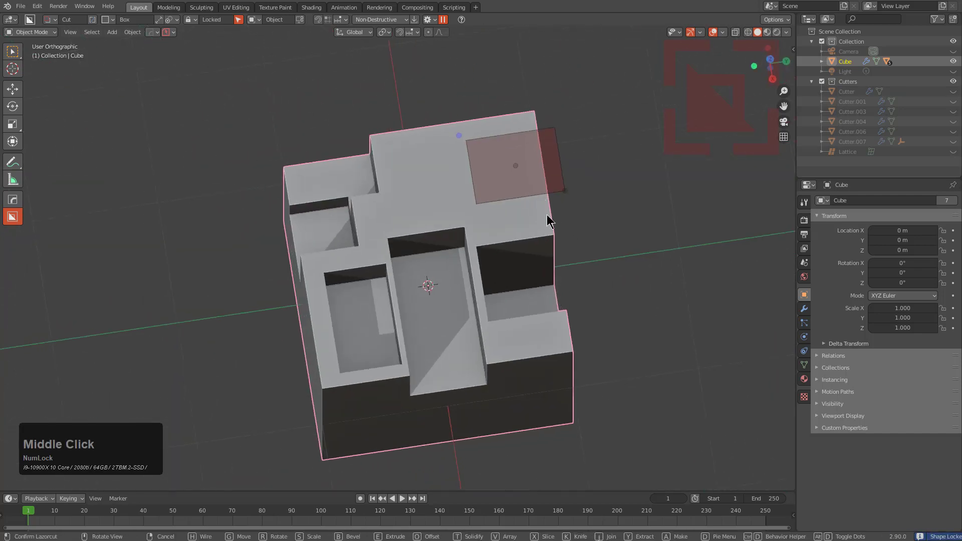
drag(513, 164, 333, 371)
middle_drag(332, 372, 411, 281)
Bevel the front corner box cutter to a width of about 0.12 and stretch its footprint along the cube's side edge
scroll(411, 281, up, 1)
mouse_move(363, 327)
mouse_down()
mouse_move(318, 322)
mouse_move(398, 323)
mouse_move(371, 327)
mouse_up()
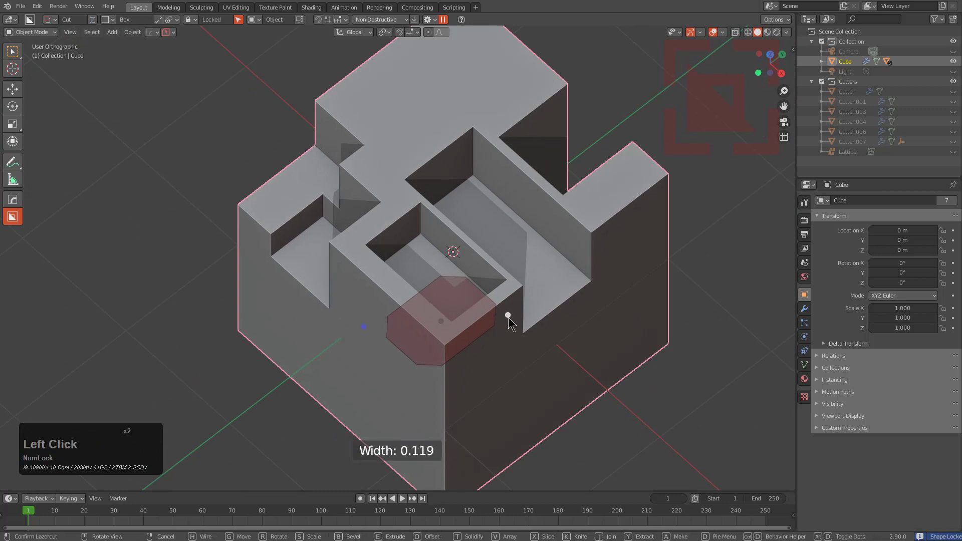
mouse_move(508, 317)
mouse_down()
mouse_move(524, 398)
mouse_move(554, 340)
mouse_move(624, 256)
mouse_move(579, 299)
mouse_move(683, 232)
mouse_up()
Extrude the beveled cutter down into the cube's side, adjust its height above the surface, and apply the cut
mouse_move(528, 282)
mouse_down()
mouse_move(560, 307)
mouse_move(535, 313)
mouse_move(548, 322)
mouse_up()
middle_drag(548, 322, 563, 217)
drag(562, 217, 566, 257)
scroll(600, 203, down, 1)
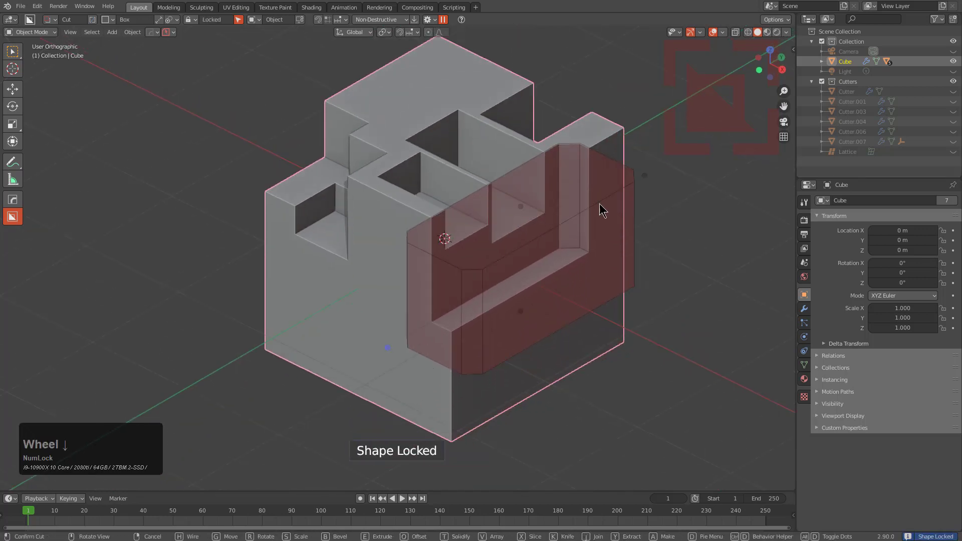
middle_drag(600, 204, 574, 179)
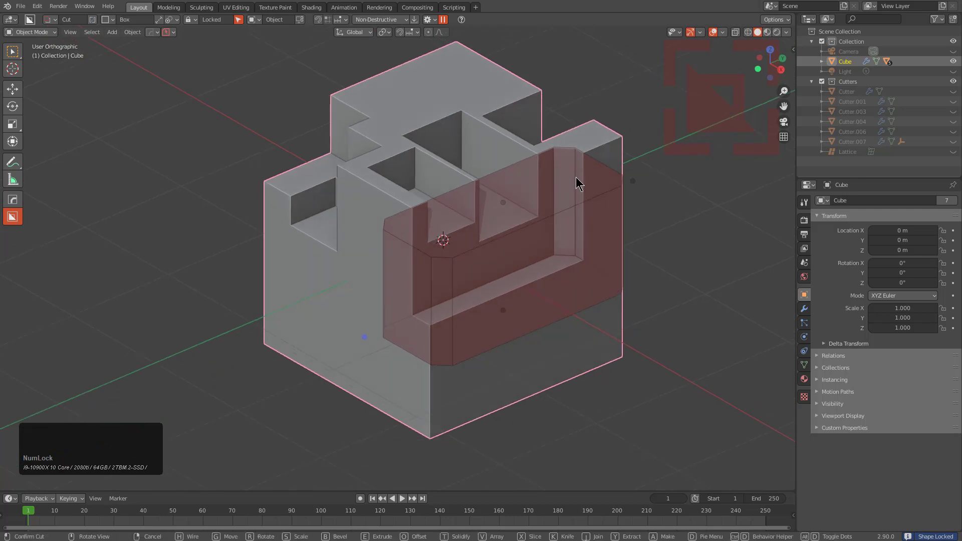
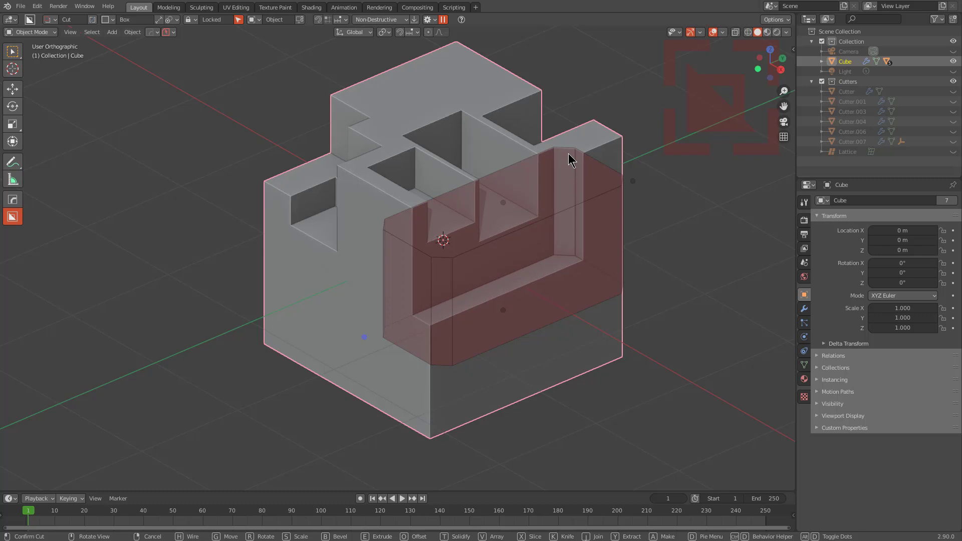
click(569, 160)
Draw a box about 0.58 by 0.86 over the upper block's corner with Release Lock on, and apply a shallow cut
click(253, 20)
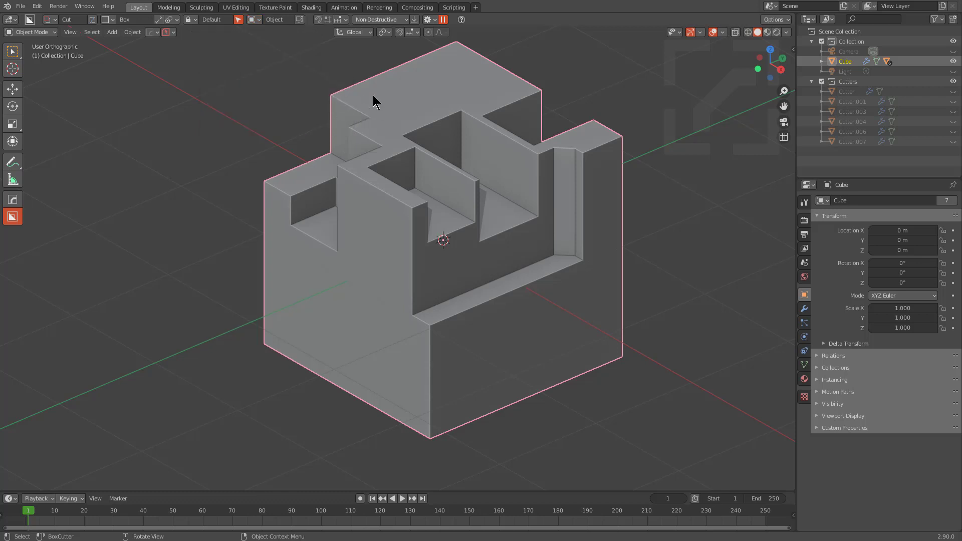
mouse_move(372, 95)
mouse_down()
mouse_move(333, 156)
mouse_move(340, 140)
mouse_up()
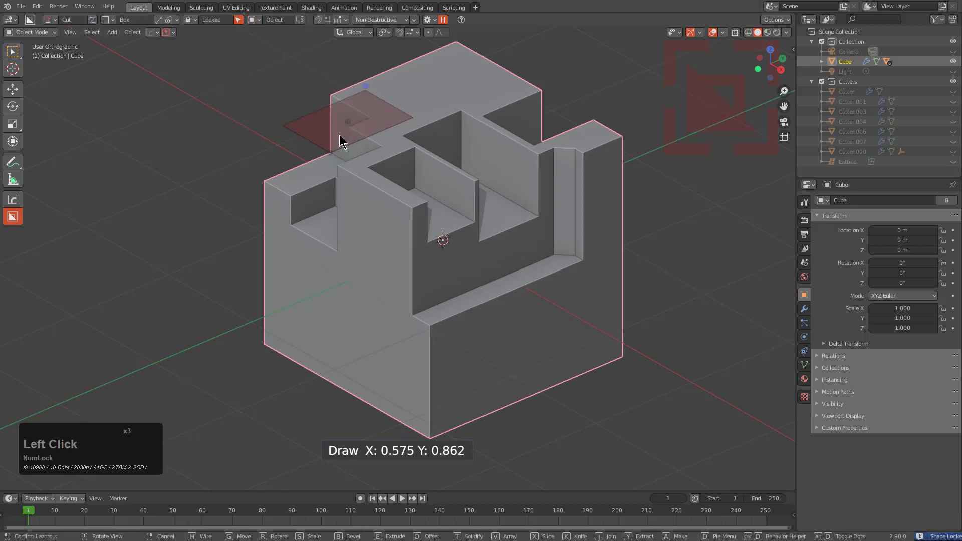
click(346, 121)
click(391, 125)
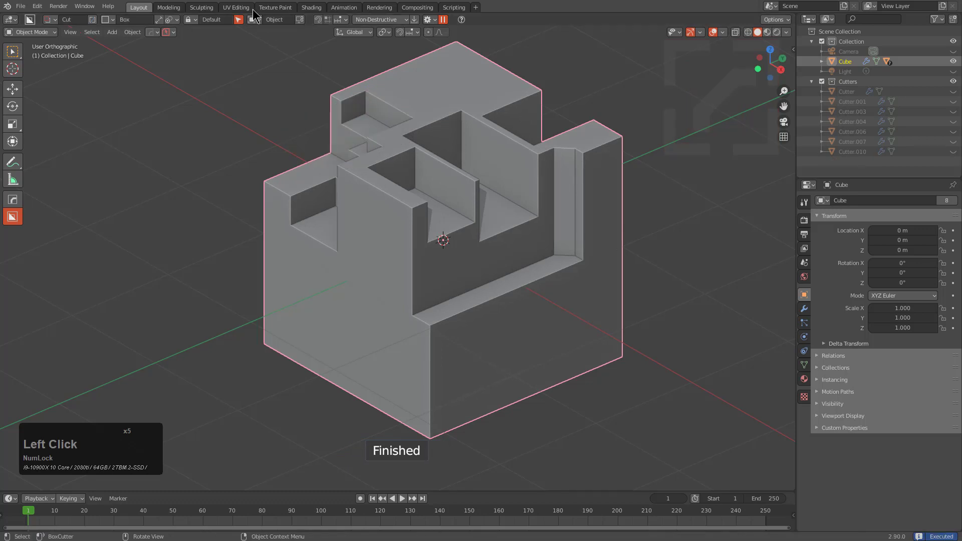
Disable Release Lock and draw direct box cuts through the pocket walls about 1.68 deep, across the upper block, and at the front corner
drag(352, 212, 411, 173)
click(565, 98)
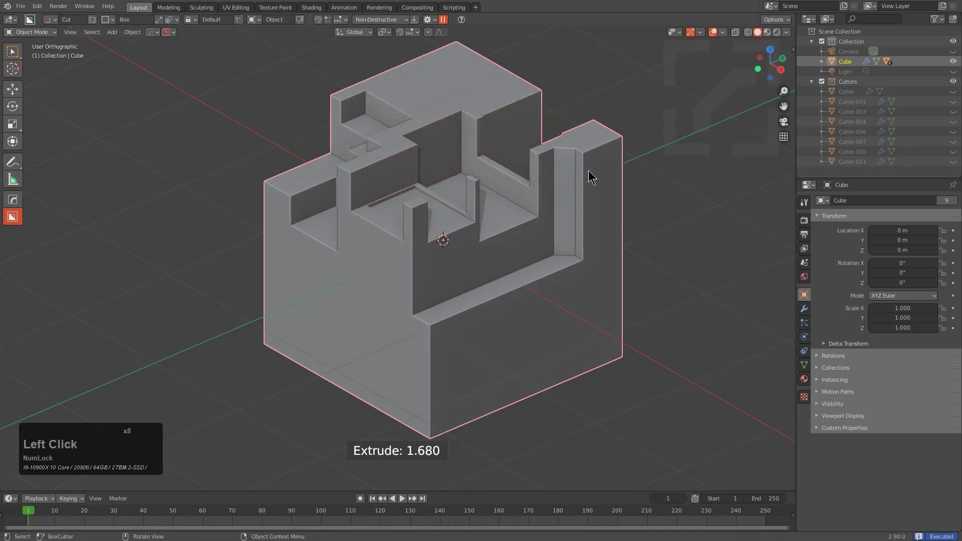
drag(590, 172, 621, 131)
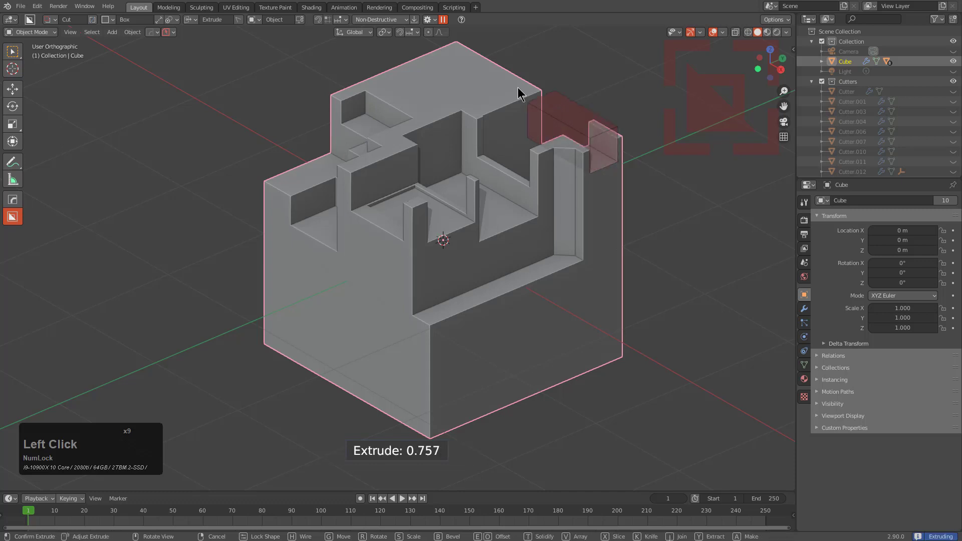
click(365, 58)
mouse_move(383, 253)
mouse_down()
mouse_move(440, 369)
mouse_move(474, 372)
mouse_up()
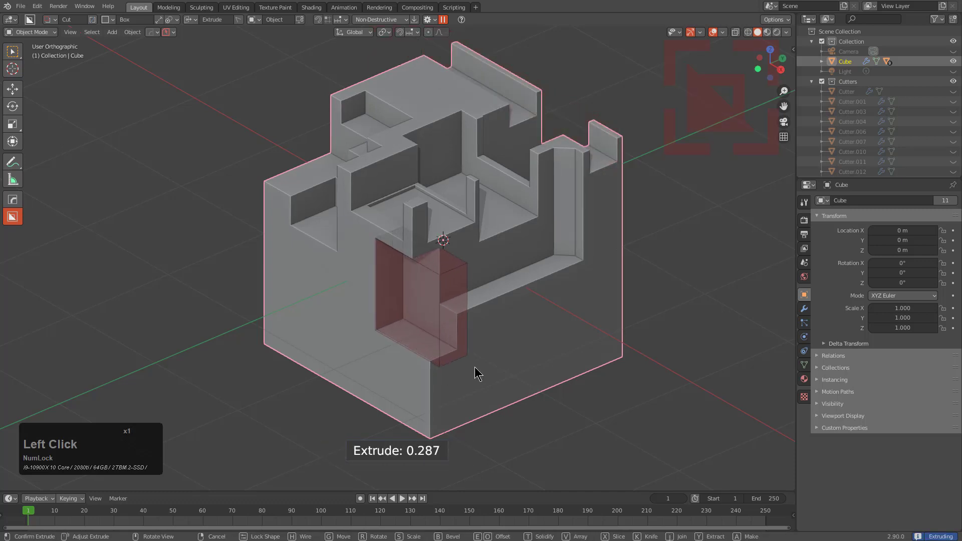
Finish the box cut at the cube's front corner at a depth of about 0.301 and set the draw surface to View
click(476, 370)
click(256, 21)
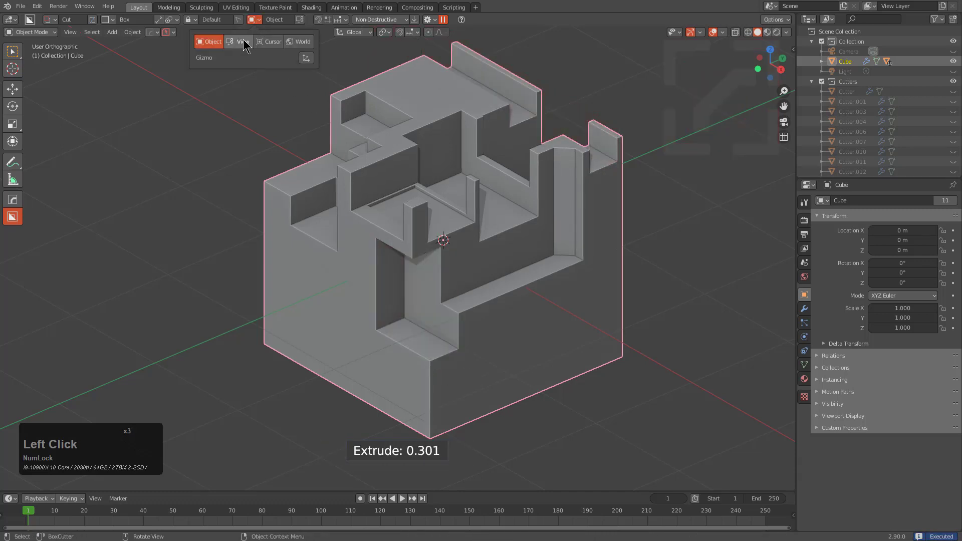
click(244, 40)
Cut two view-aligned boxes through the cube's upper left part, about 0.3 by 1.36 and about 0.85 by 0.43
drag(303, 103, 340, 275)
click(341, 275)
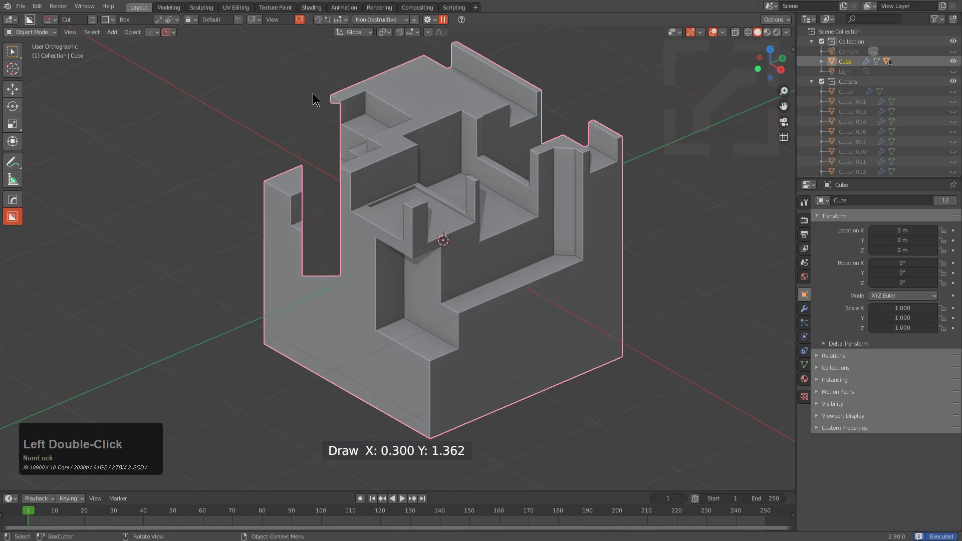
drag(304, 78, 413, 131)
double_click(414, 137)
scroll(496, 78, down, 1)
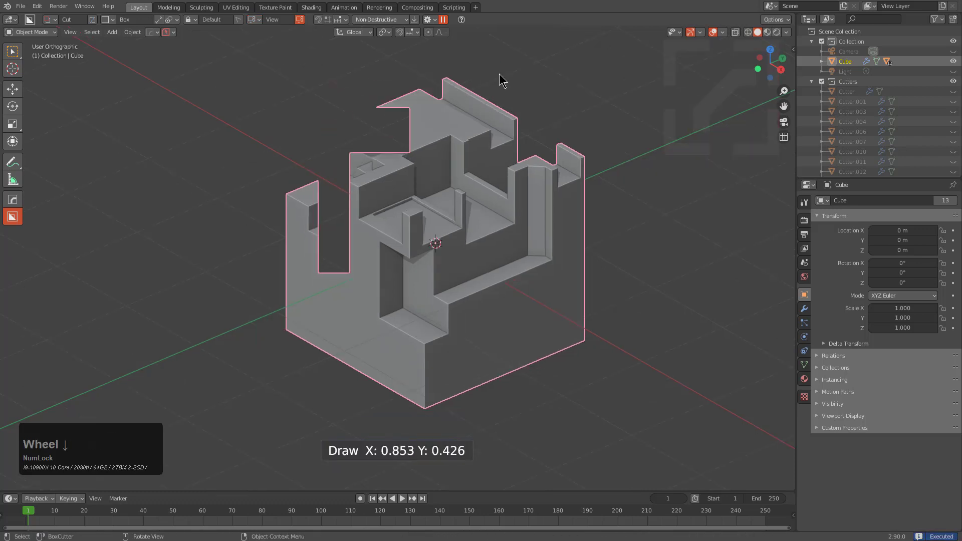
Cut view-aligned boxes through the upper back wall and the upper right corner, the latter about 0.87 by 1.17
drag(499, 77, 452, 185)
double_click(452, 186)
drag(612, 106, 520, 229)
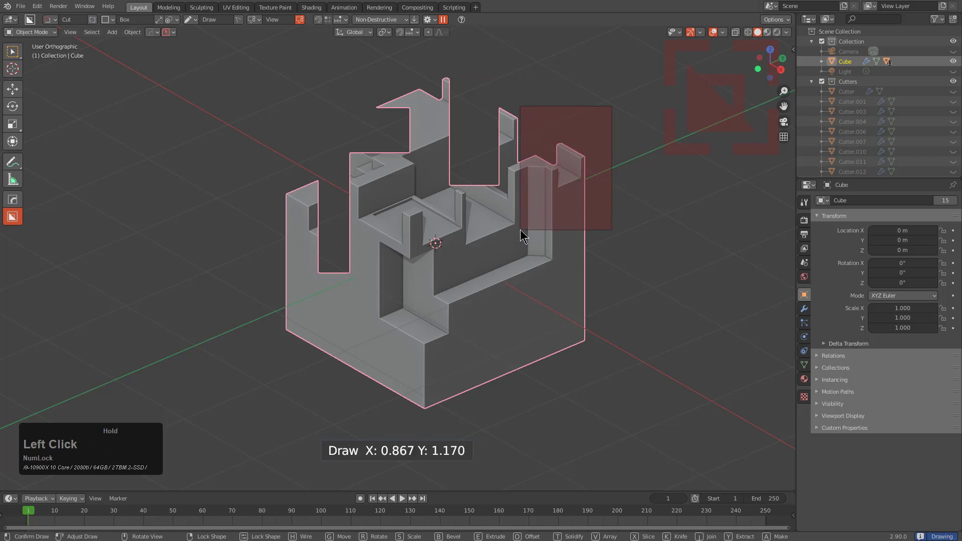
double_click(520, 229)
Cut two view-aligned boxes through the cube's right side, about 0.8 by 0.5 and about 0.57 by 0.9 below it
click(602, 254)
drag(602, 255, 518, 299)
double_click(540, 335)
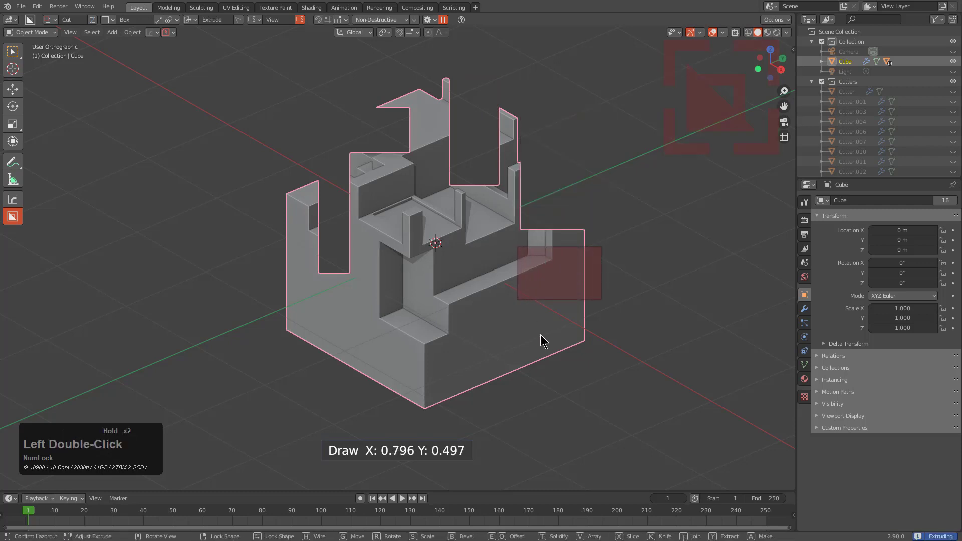
drag(558, 358, 519, 309)
double_click(519, 309)
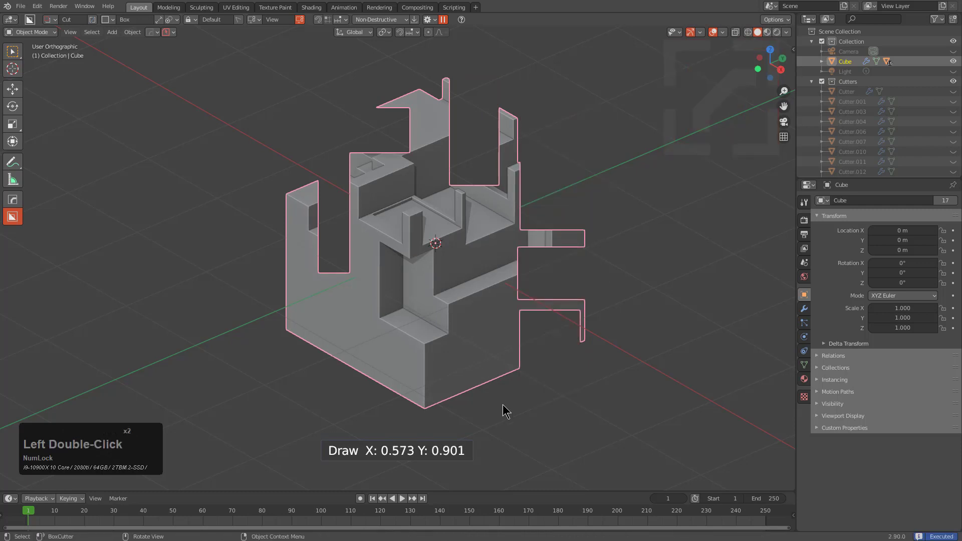
Cut view-aligned boxes through the lower right face, about 0.28 by 1.41, the lower left corner, and the left edge, about 0.47 by 0.99
drag(503, 404, 471, 259)
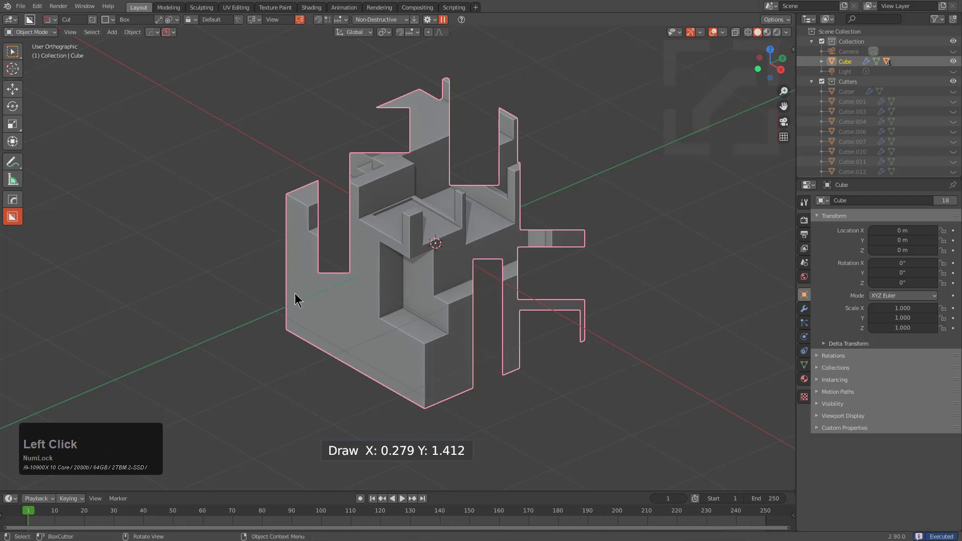
mouse_move(294, 293)
mouse_down()
mouse_move(350, 350)
mouse_move(356, 384)
mouse_up()
double_click(356, 383)
mouse_move(264, 171)
mouse_down()
mouse_move(292, 264)
mouse_move(305, 274)
mouse_up()
double_click(305, 274)
Switch the draw surface between View and Object, leaving it on Object
click(254, 20)
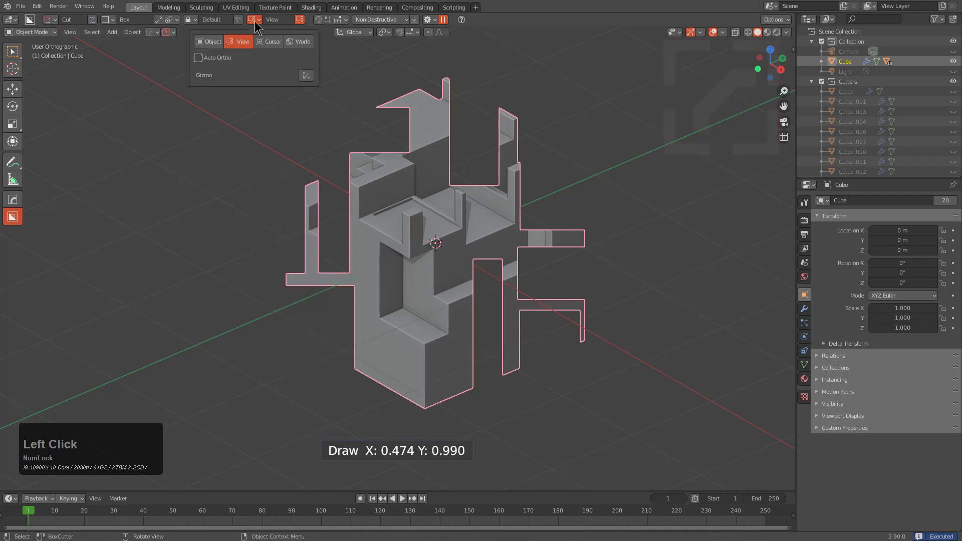
click(217, 45)
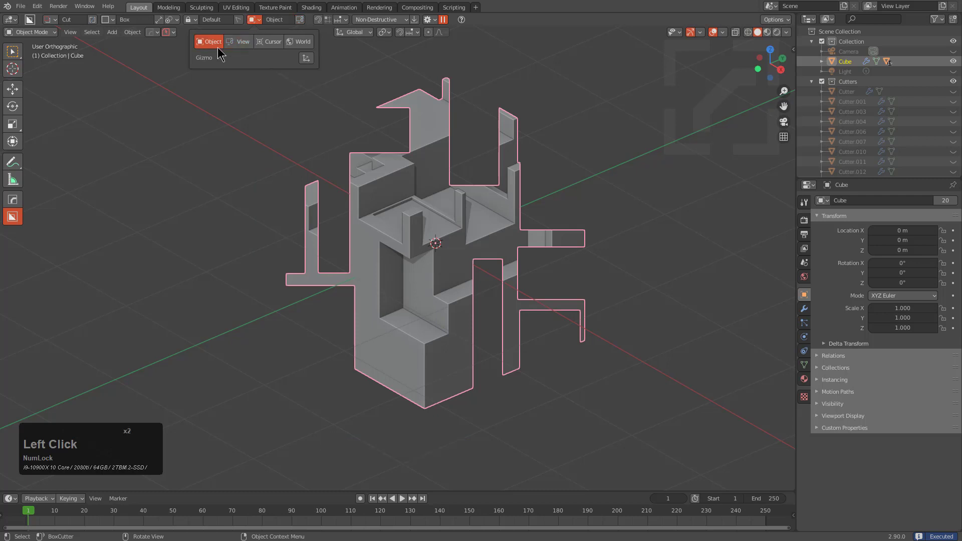
click(301, 21)
click(300, 20)
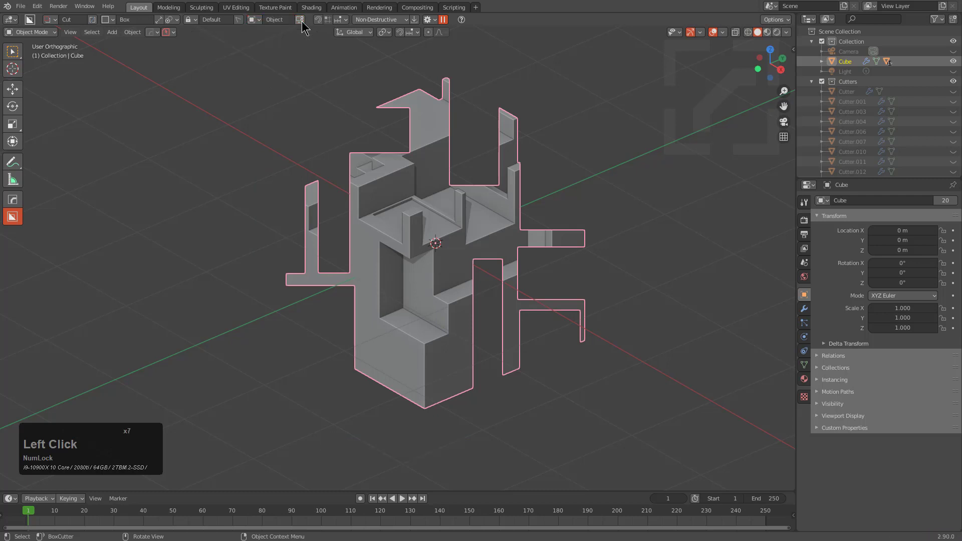
click(255, 19)
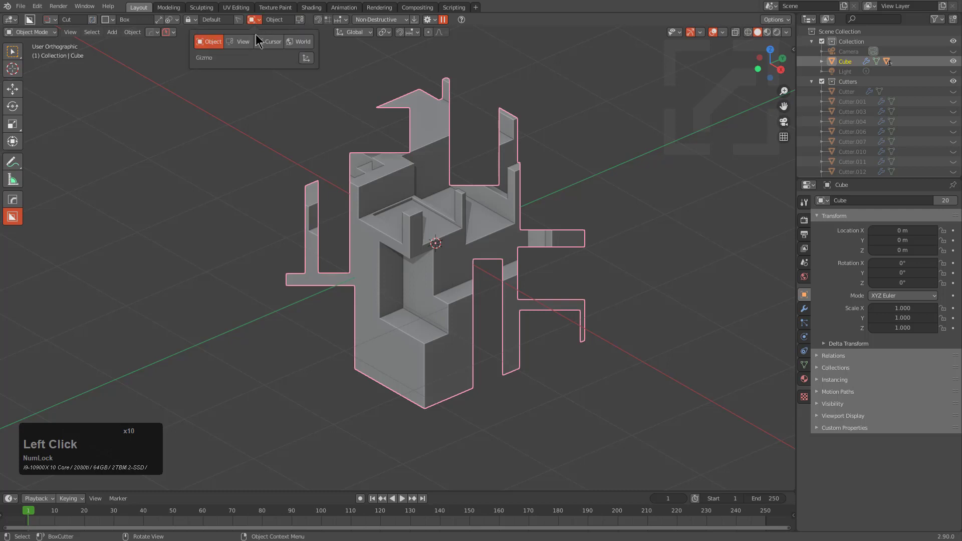
click(240, 41)
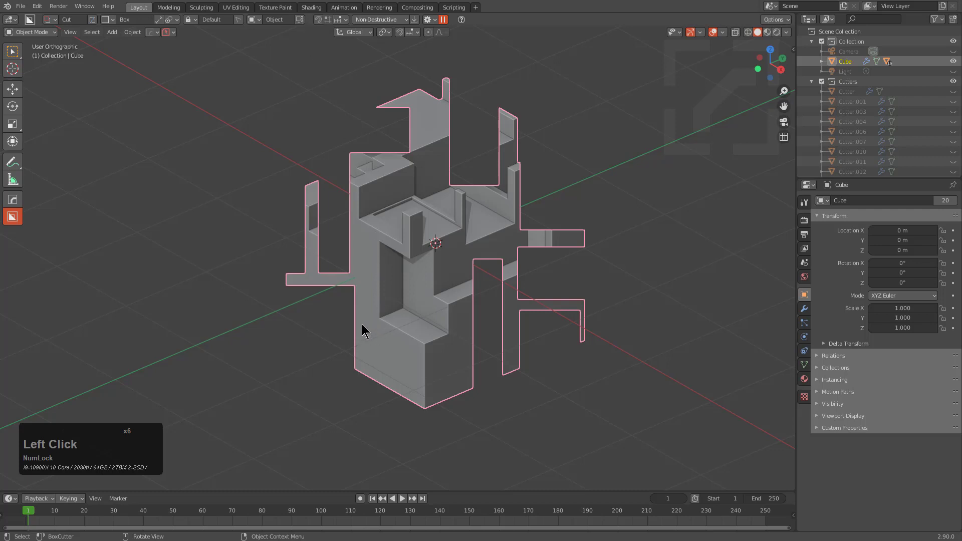
Cut a surface-aligned box through the lower part of the model's left front face
mouse_move(362, 326)
mouse_down()
mouse_move(394, 422)
mouse_move(424, 451)
mouse_move(408, 443)
mouse_up()
click(510, 292)
middle_drag(417, 261, 389, 215)
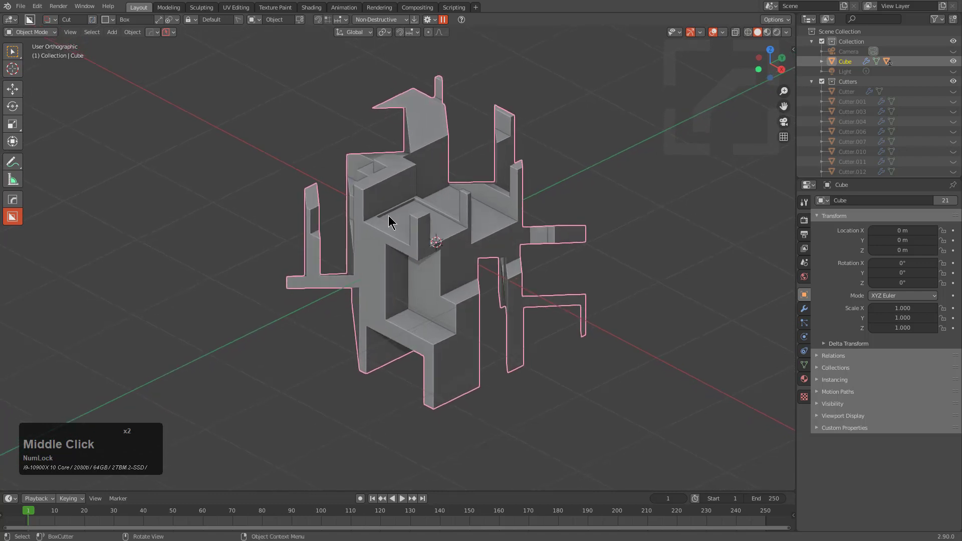
Start a new General file without saving the changes and activate BoxCutter
key(ctrl+n)
click(388, 215)
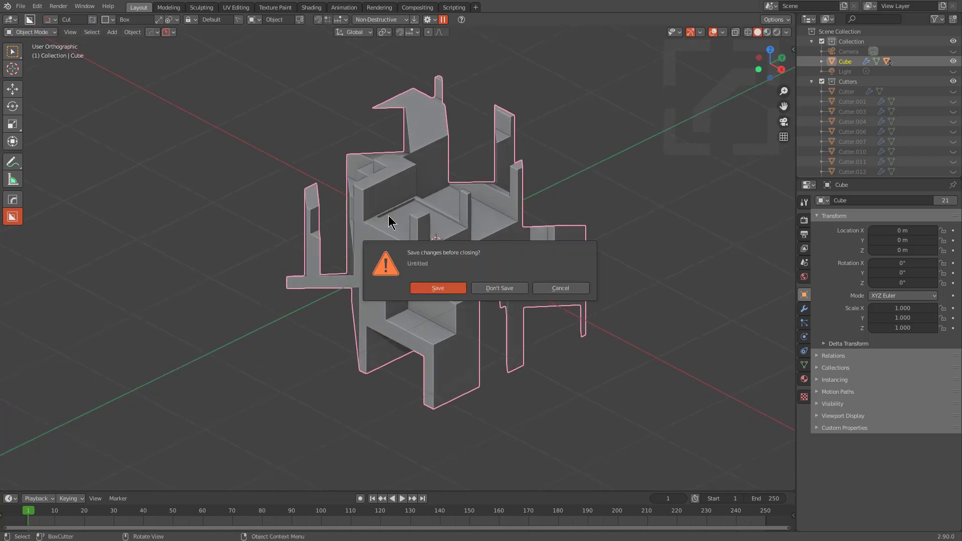
key(d)
key(alt+w)
scroll(397, 195, down, 1)
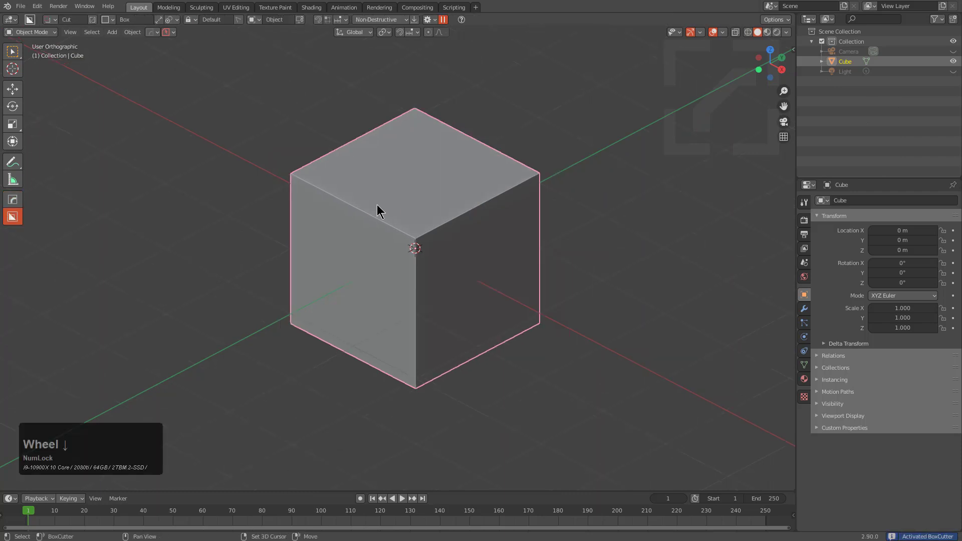
In Edit Mode, cut a box down from the cube's top face through its left front side, extruded about 2.214
shift+middle_drag(221, 127, 303, 126)
click(298, 134)
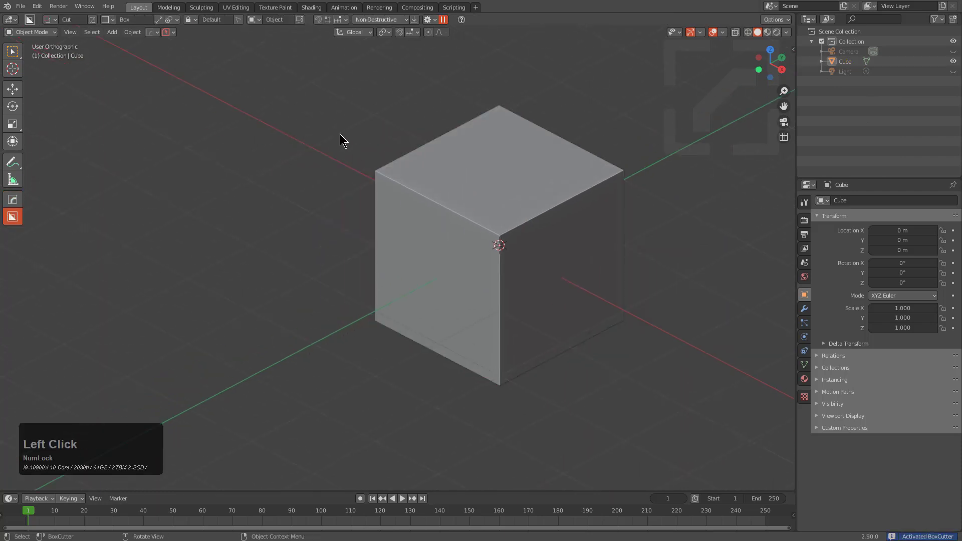
key(Tab)
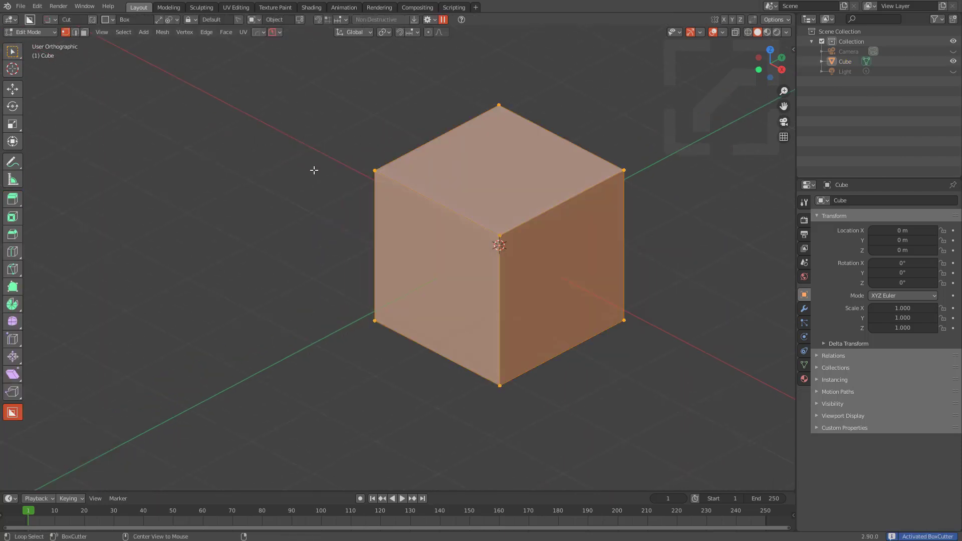
drag(450, 147, 406, 259)
click(390, 424)
key(Tab)
middle_drag(448, 196, 450, 215)
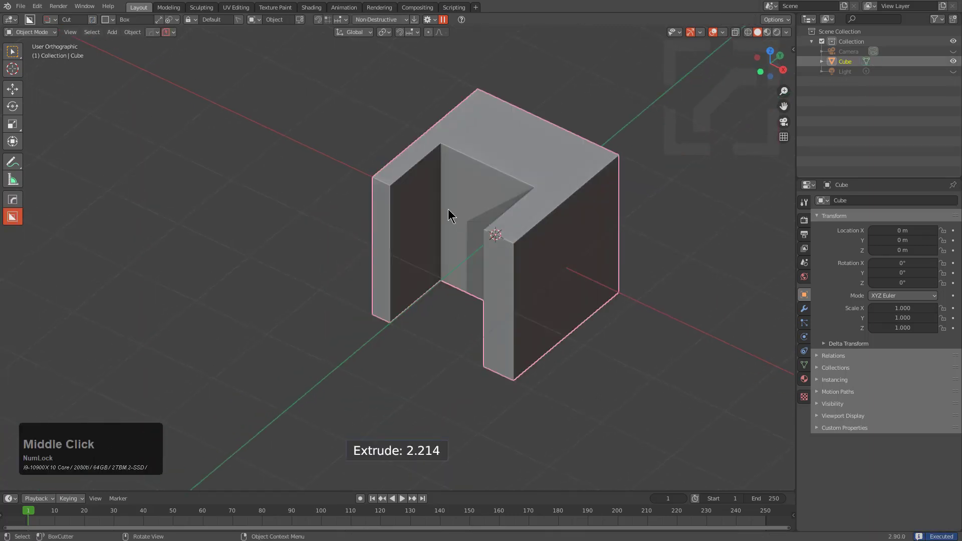
In Edit Mode, cut a smaller box down into the back wall of the opening, extruded about 2.69, and return to Object Mode
key(Tab)
drag(474, 140, 501, 195)
click(461, 379)
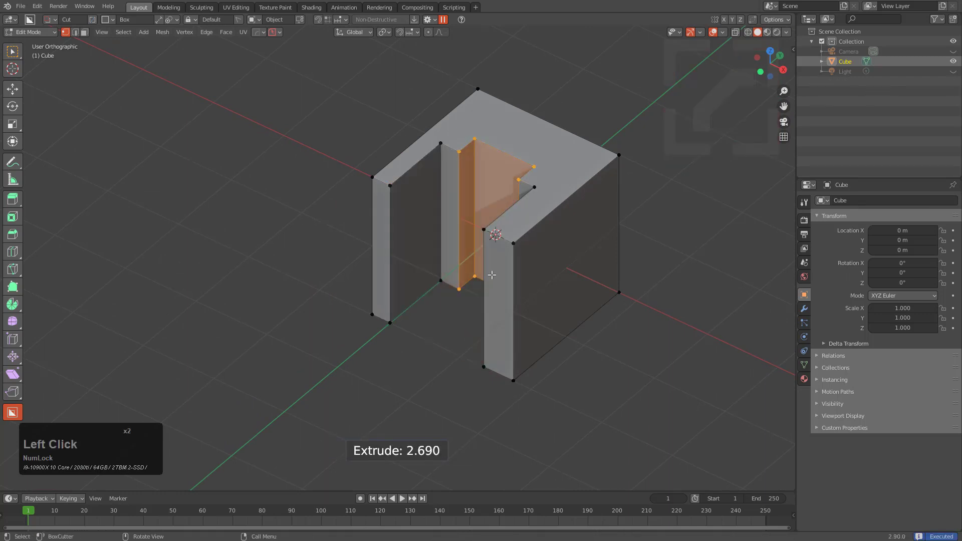
scroll(490, 242, down, 2)
middle_drag(490, 243, 426, 255)
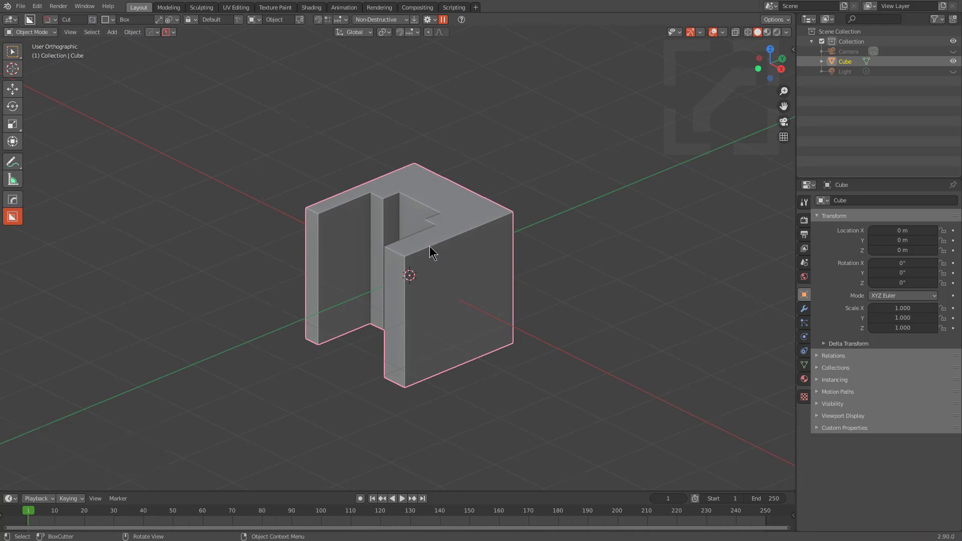
Set the draw surface to Cursor
scroll(432, 236, down, 1)
middle_drag(432, 235, 434, 246)
scroll(434, 247, up, 1)
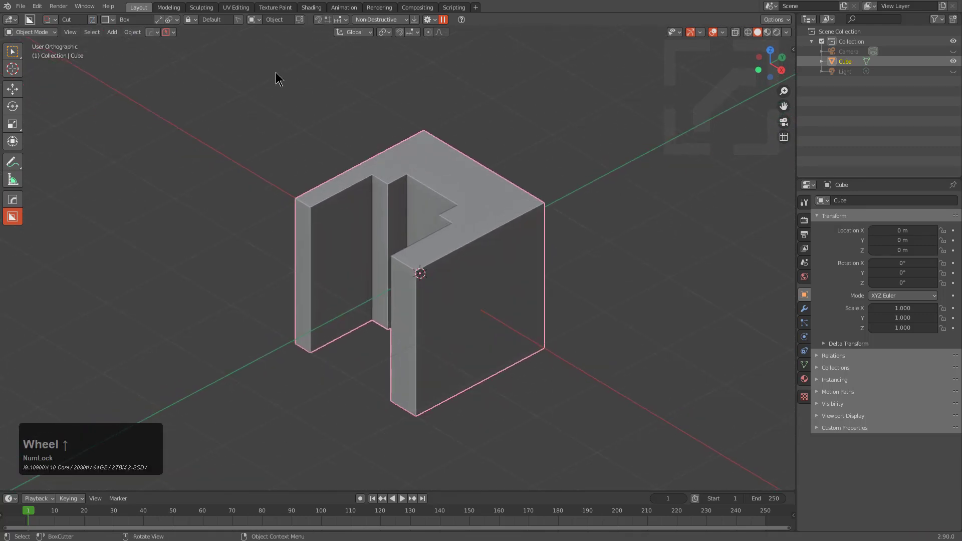
click(255, 19)
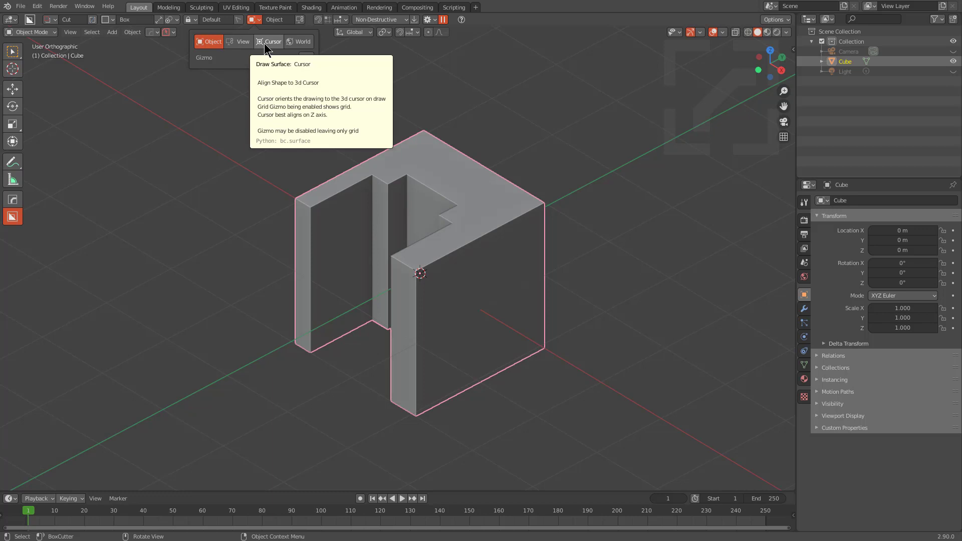
double_click(264, 43)
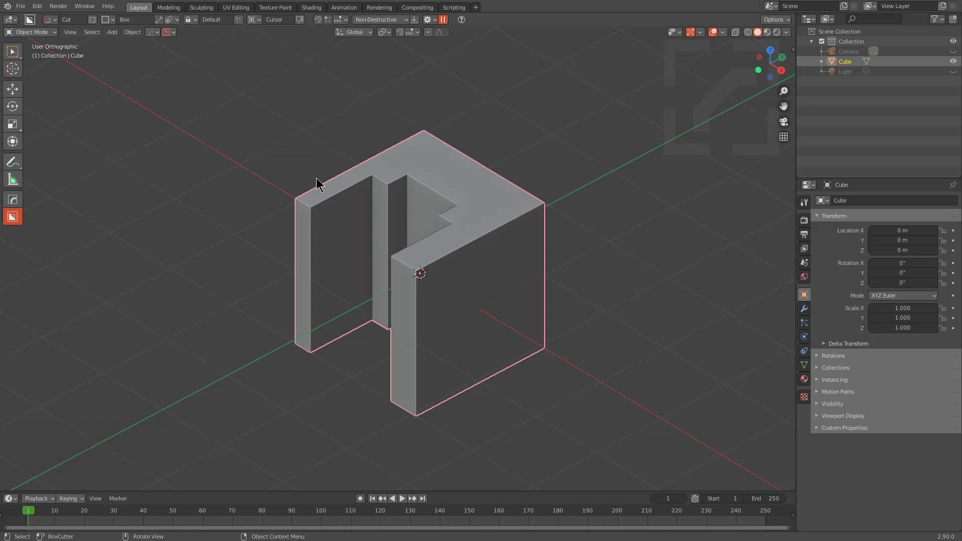
Open the keymap preferences and search the shortcuts for "cursor"
key(F4)
click(285, 252)
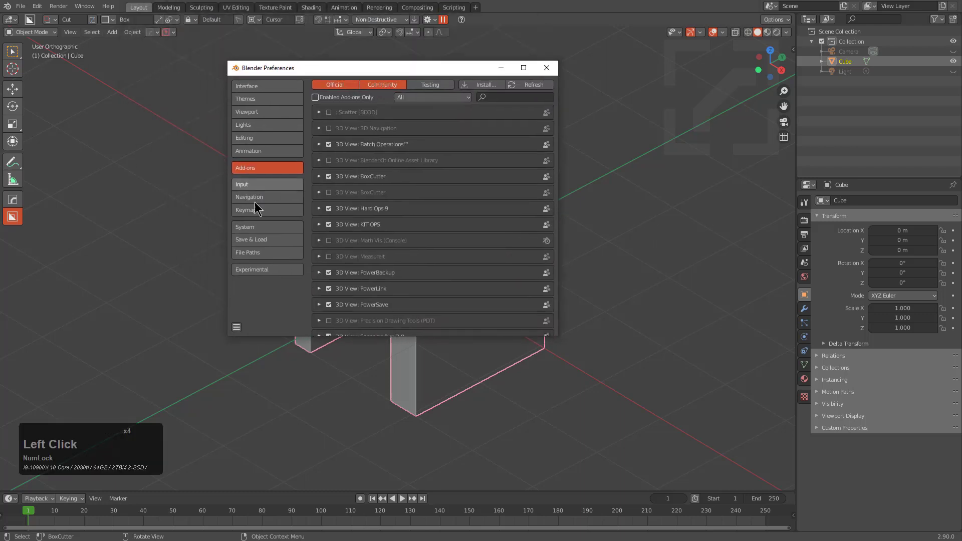
click(258, 185)
click(252, 211)
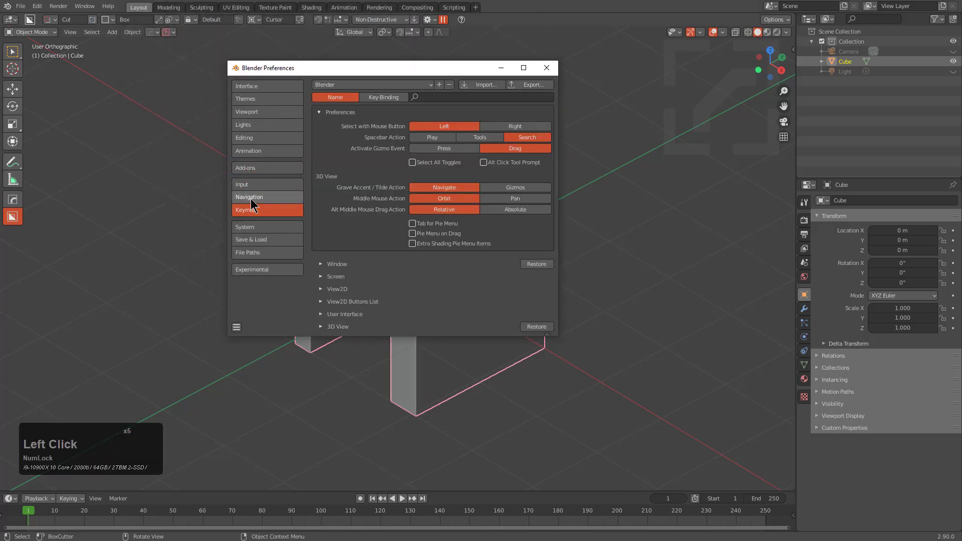
click(251, 197)
click(252, 211)
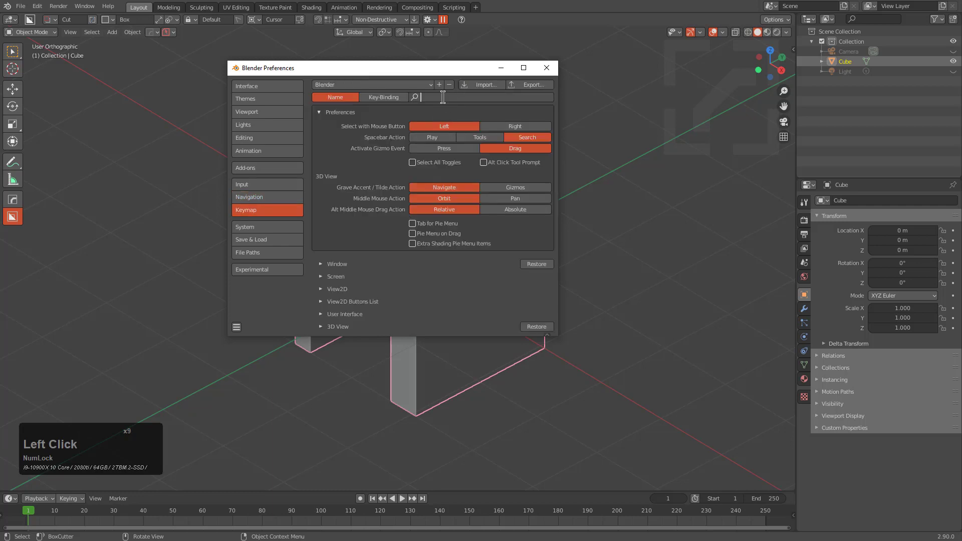
text(curso)
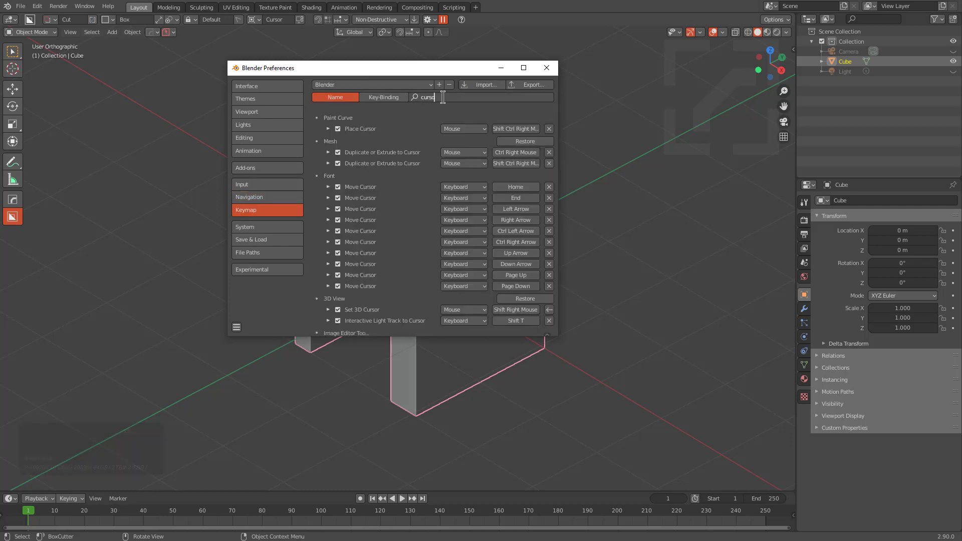
text(r)
key(Return)
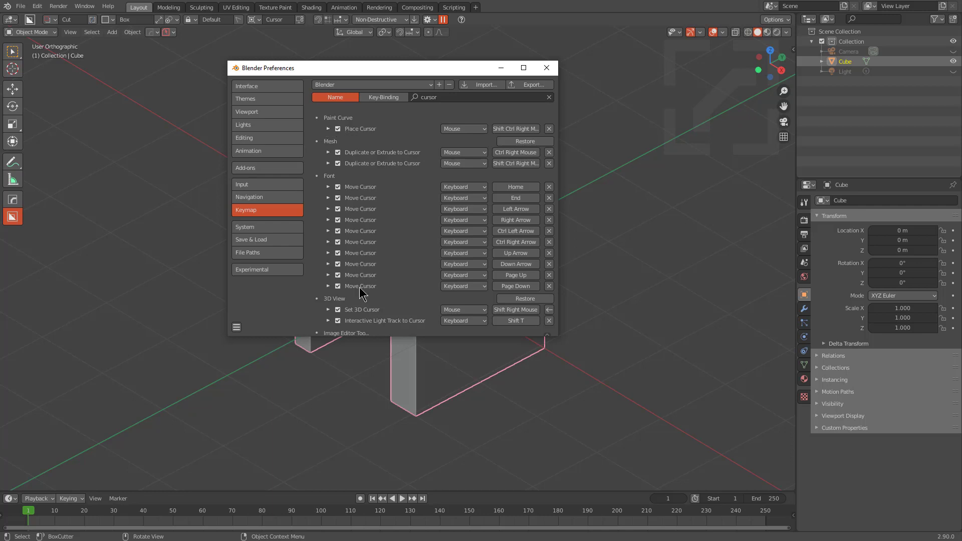
Set the orientation of the Set 3D Cursor shortcut to Geometry and close the preferences
click(329, 310)
scroll(365, 277, down, 7)
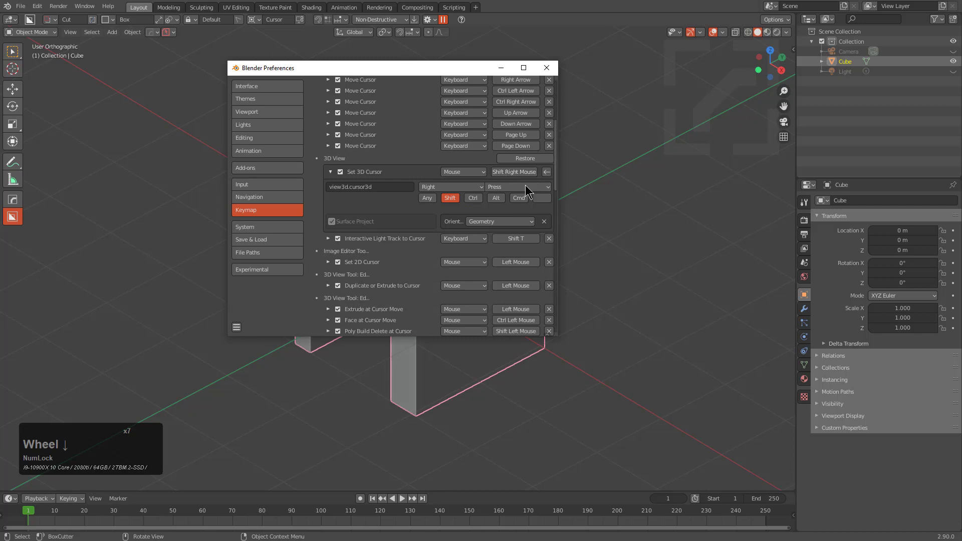
click(489, 223)
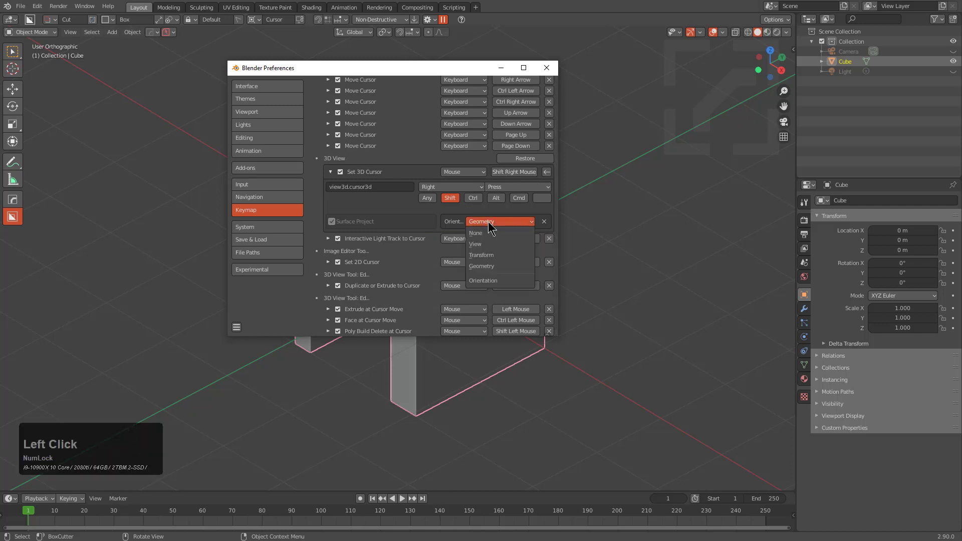
click(496, 271)
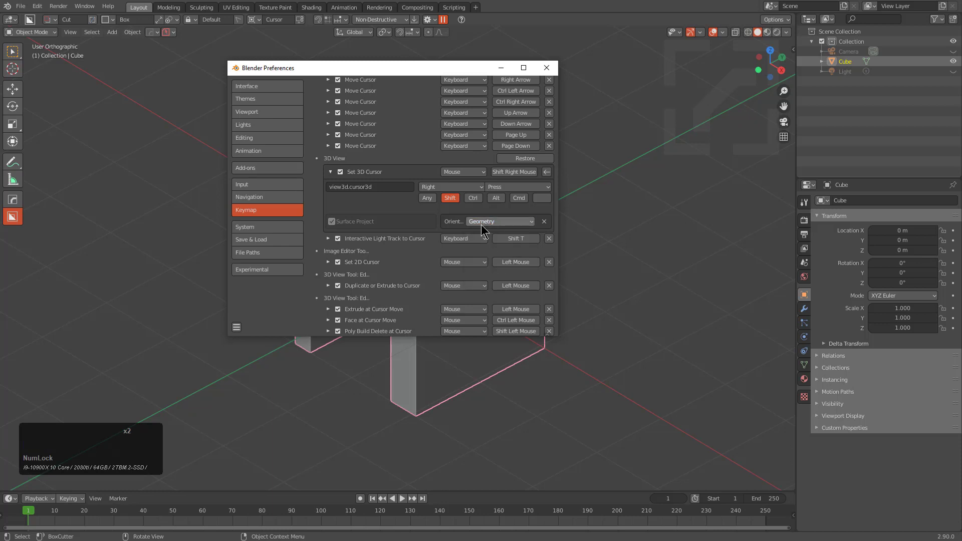
click(239, 327)
click(254, 304)
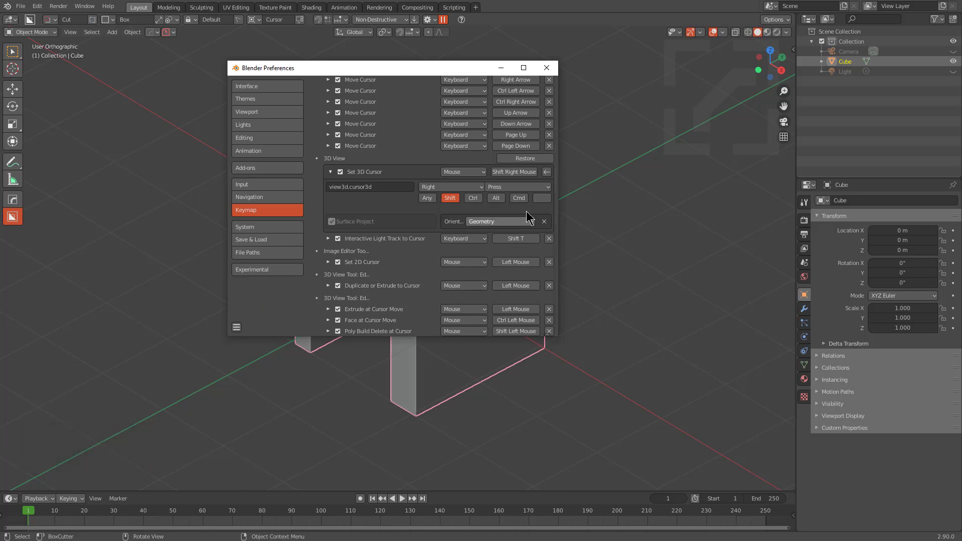
click(546, 68)
In Edit Mode, bevel the cube's top edge on the side opposite the cut-out
middle_drag(485, 116, 438, 227)
key(Tab)
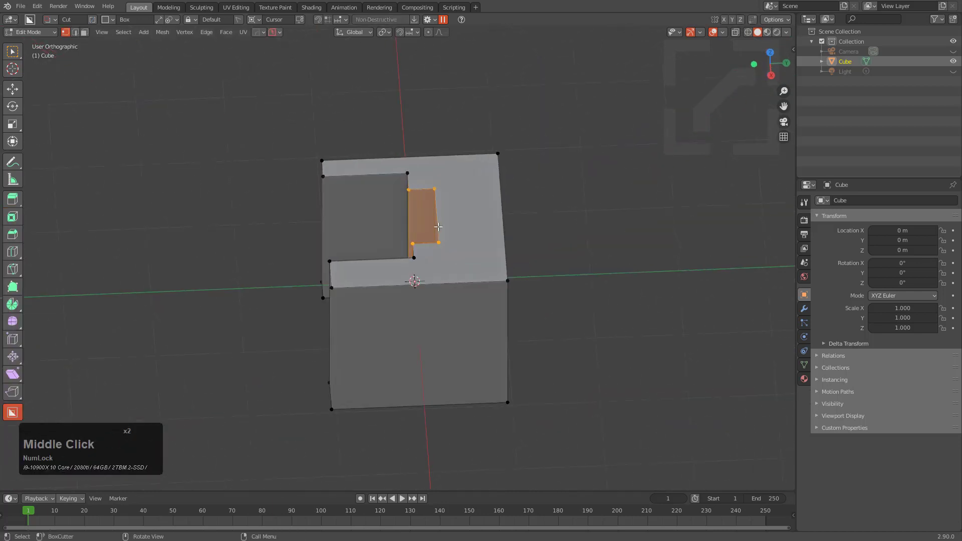
click(493, 223)
key(ctrl+b)
click(559, 281)
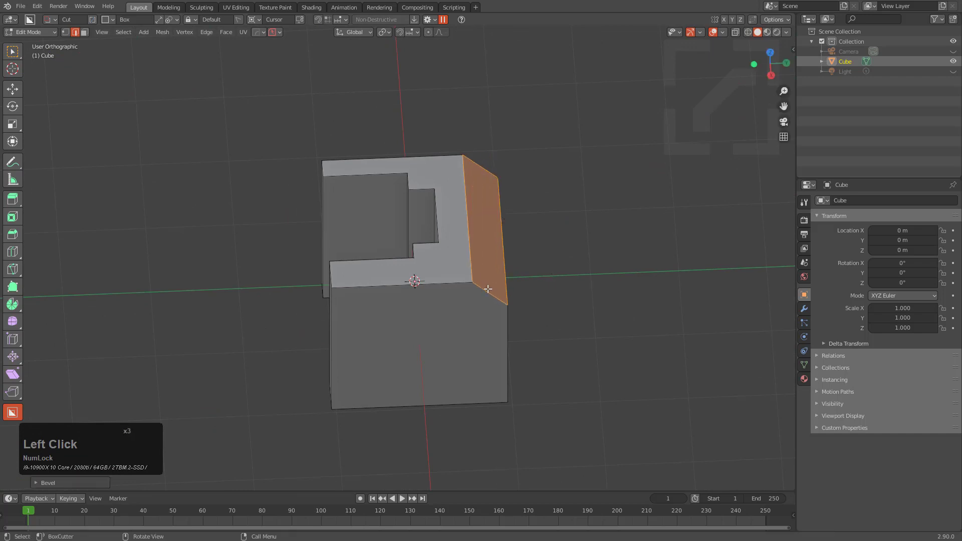
Bevel the short corner edge at the end of the top chamfer with Bevel and return to Object Mode
drag(487, 289, 492, 301)
right_click(492, 296)
click(479, 292)
key(ctrl+b)
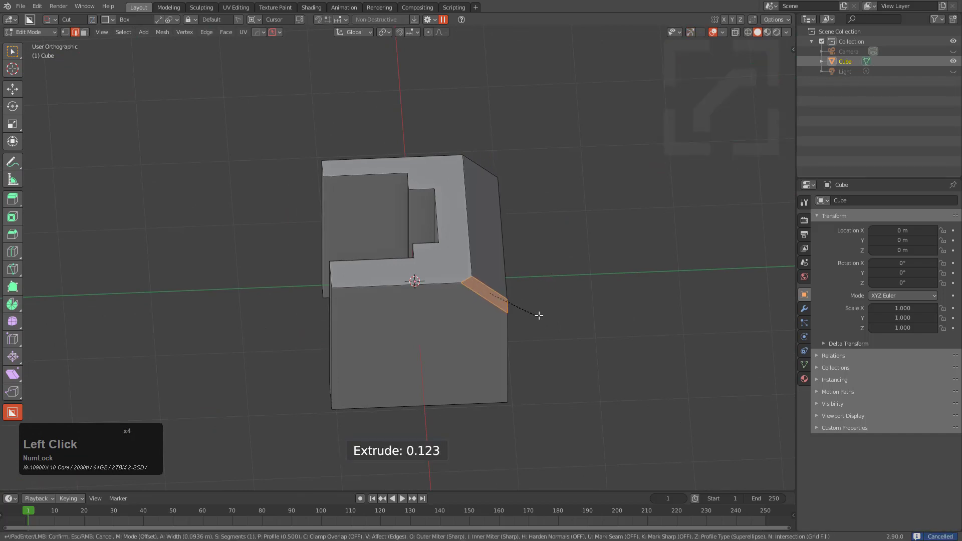
click(511, 297)
key(Tab)
middle_drag(478, 274, 510, 270)
scroll(511, 275, up, 2)
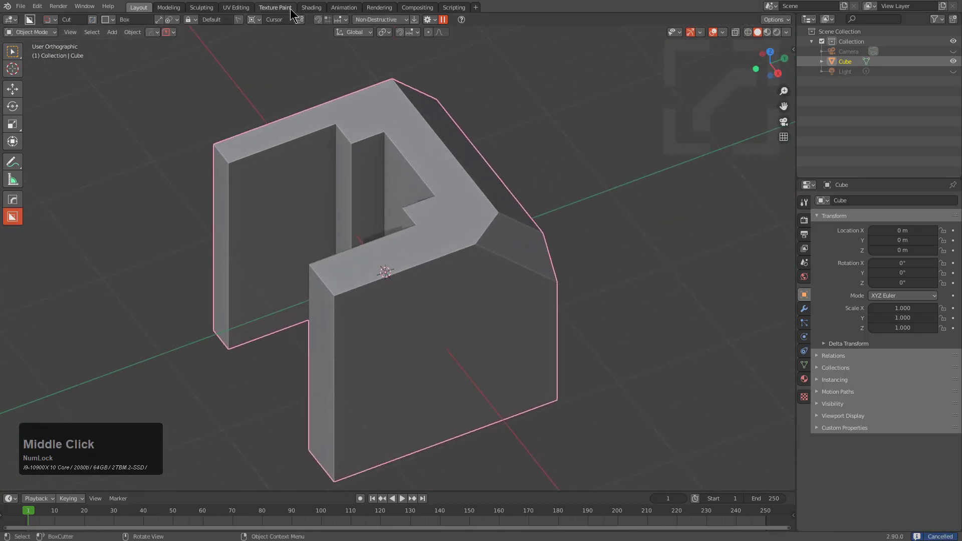
Place the 3D cursor on the small bevelled corner face so it takes that face's orientation
click(258, 21)
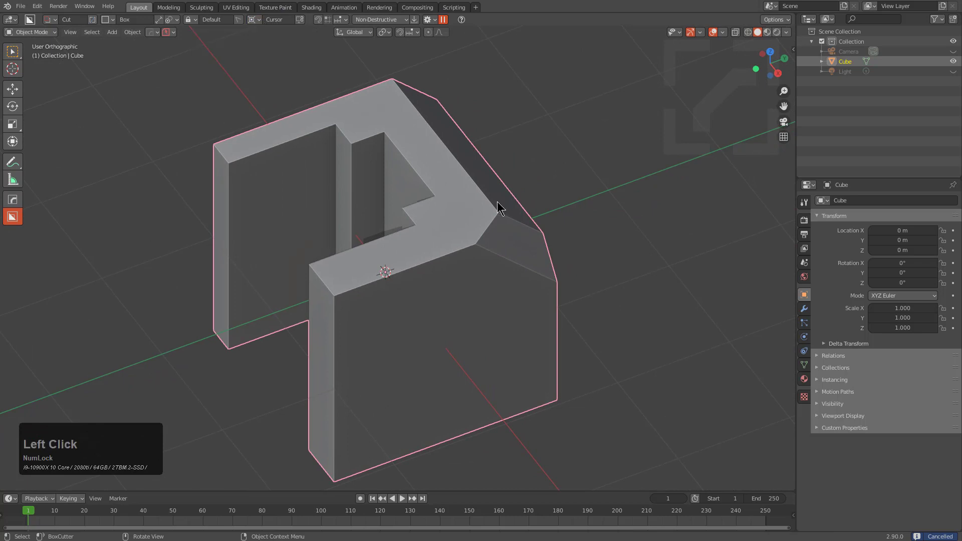
middle_drag(509, 249, 517, 237)
drag(508, 201, 383, 209)
right_click(404, 158)
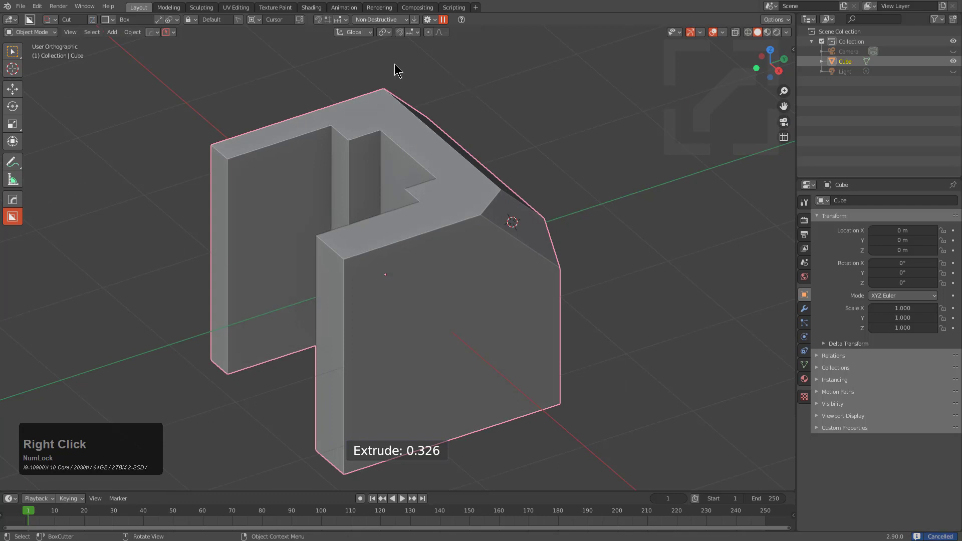
Cut two cursor-aligned boxes, one across the top edge beside the bevelled corner and a shallow one about 0.06 deep in the corner face
mouse_move(393, 65)
mouse_down()
mouse_move(391, 176)
mouse_move(455, 294)
mouse_move(443, 353)
mouse_up()
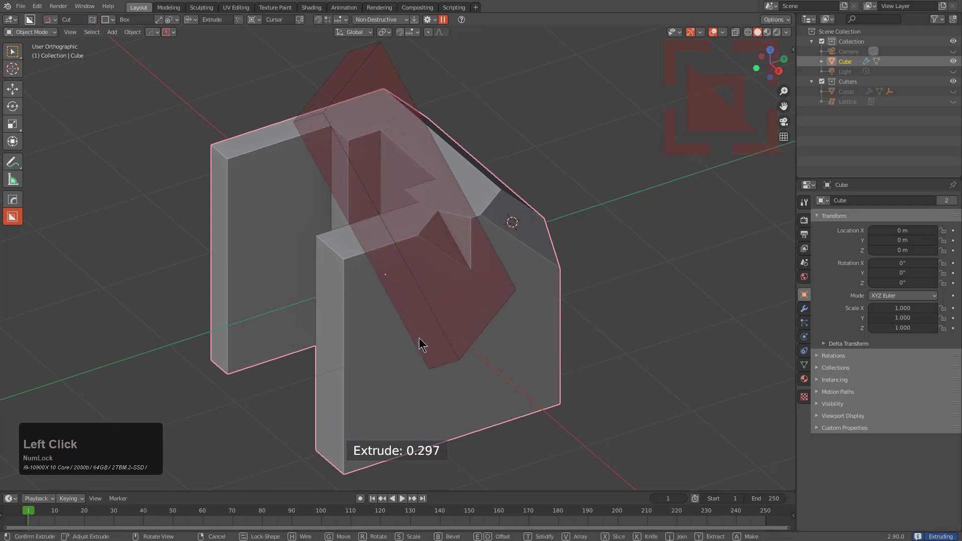
click(419, 338)
middle_drag(451, 281, 355, 243)
drag(531, 84, 366, 312)
mouse_move(366, 312)
middle_down()
mouse_move(395, 306)
mouse_move(580, 354)
middle_up()
scroll(580, 354, down, 1)
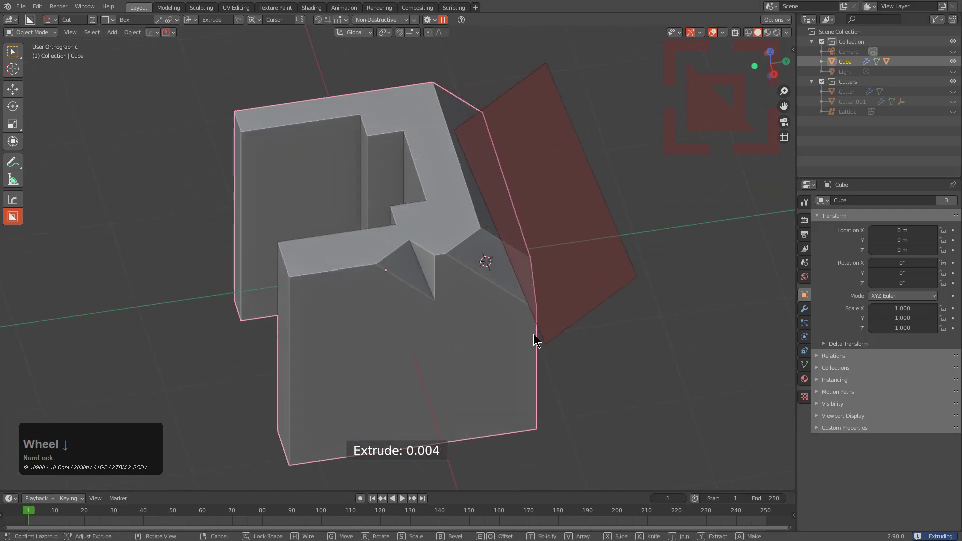
click(508, 317)
Cut a box about 0.07 deep into the upper corner face and another at its lower edge, moving the latter closer to the groove
middle_drag(507, 318, 368, 286)
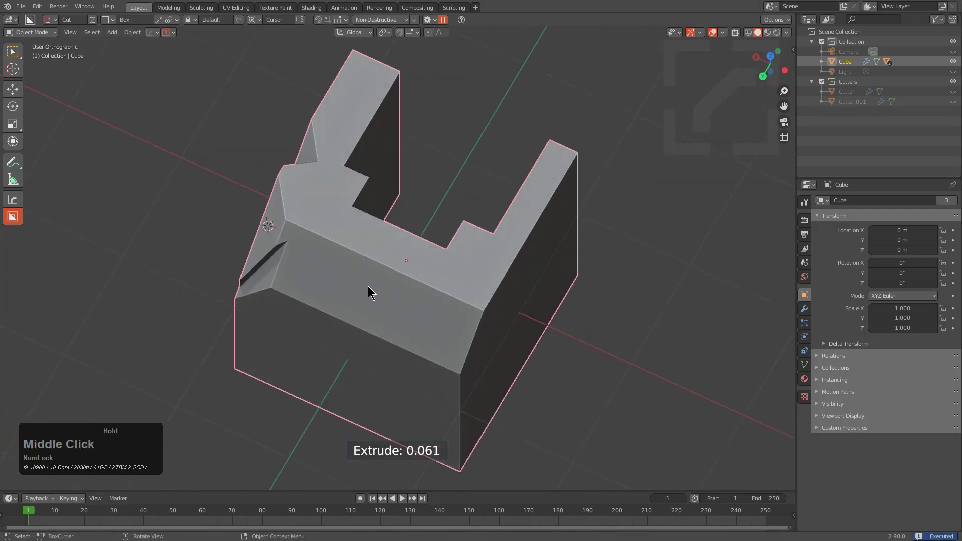
mouse_move(388, 161)
mouse_down()
mouse_move(264, 300)
mouse_move(282, 294)
mouse_move(272, 210)
mouse_up()
click(273, 210)
mouse_move(272, 210)
middle_down()
mouse_move(365, 215)
mouse_move(232, 279)
middle_up()
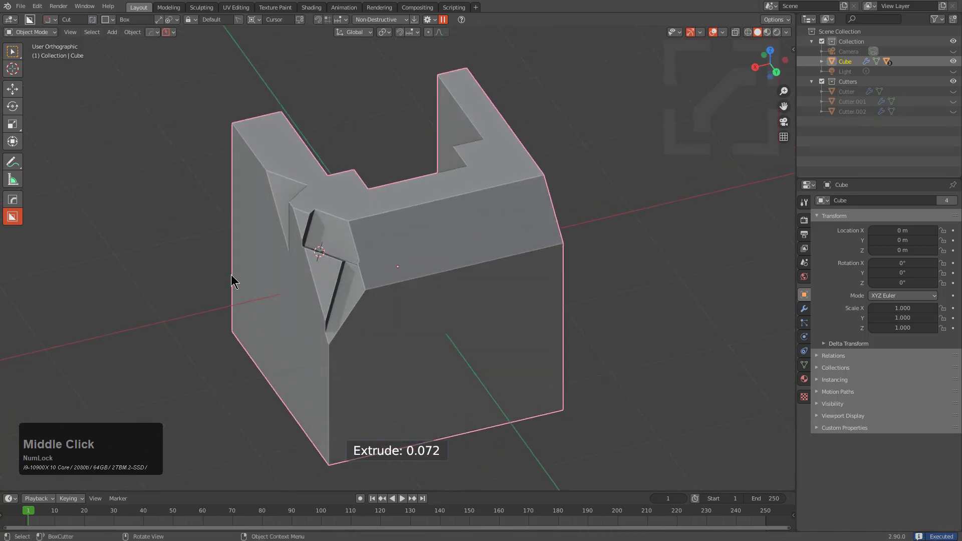
mouse_move(232, 280)
mouse_down()
mouse_move(258, 416)
mouse_move(286, 449)
mouse_up()
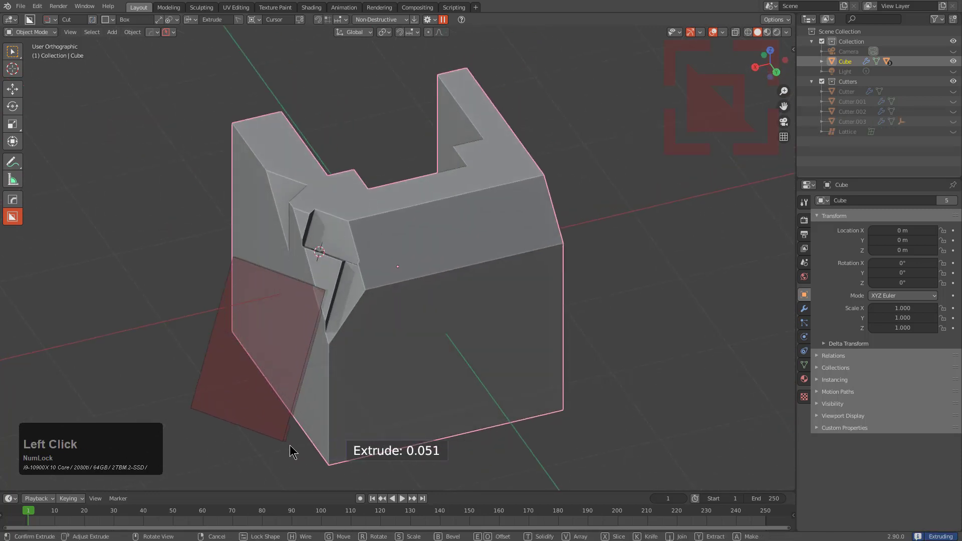
key(g)
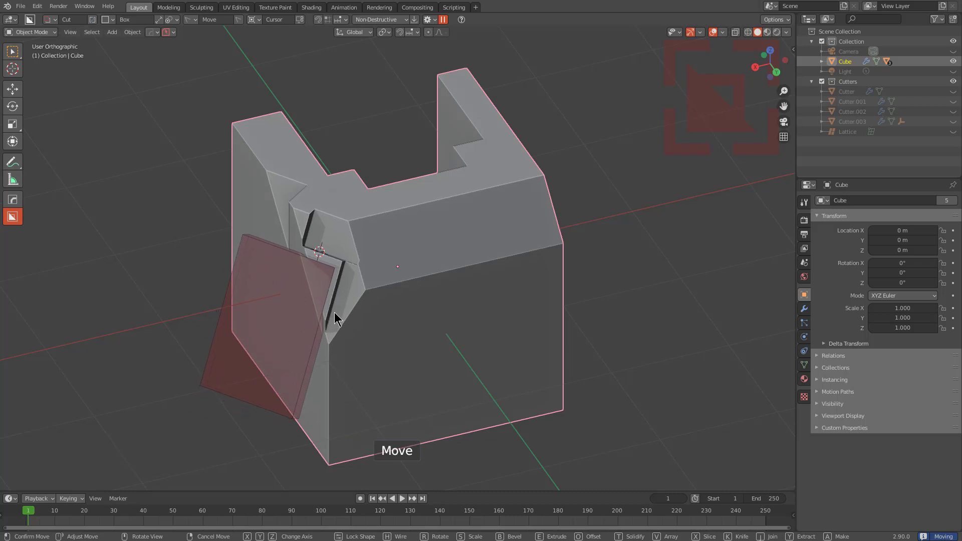
click(333, 311)
Draw a locked box on the corner face, shorten it, move it onto the 3D cursor and cut a small notch there
scroll(393, 173, up, 3)
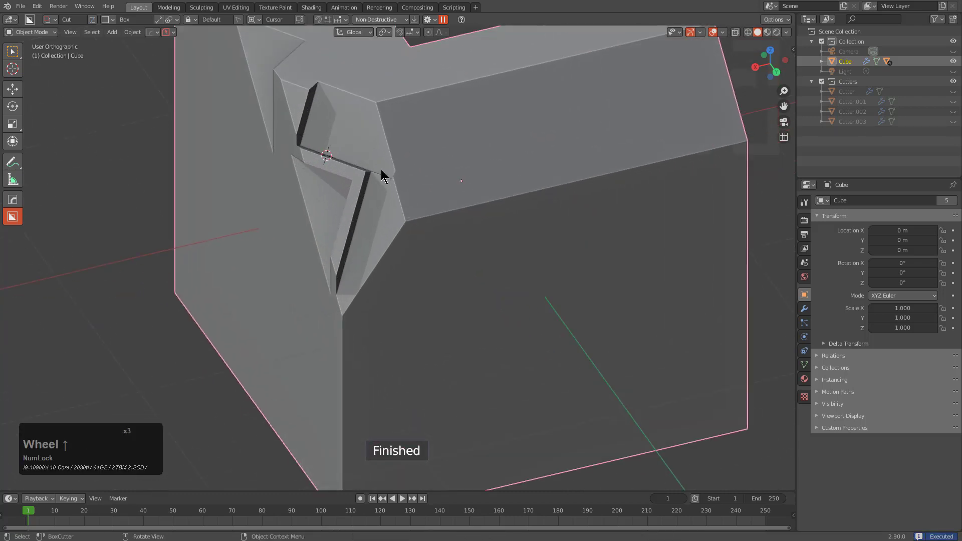
mouse_move(381, 170)
shift+middle_down()
mouse_move(369, 203)
mouse_move(357, 158)
shift+middle_up()
drag(357, 157, 358, 243)
middle_drag(373, 247, 434, 238)
scroll(482, 229, up, 2)
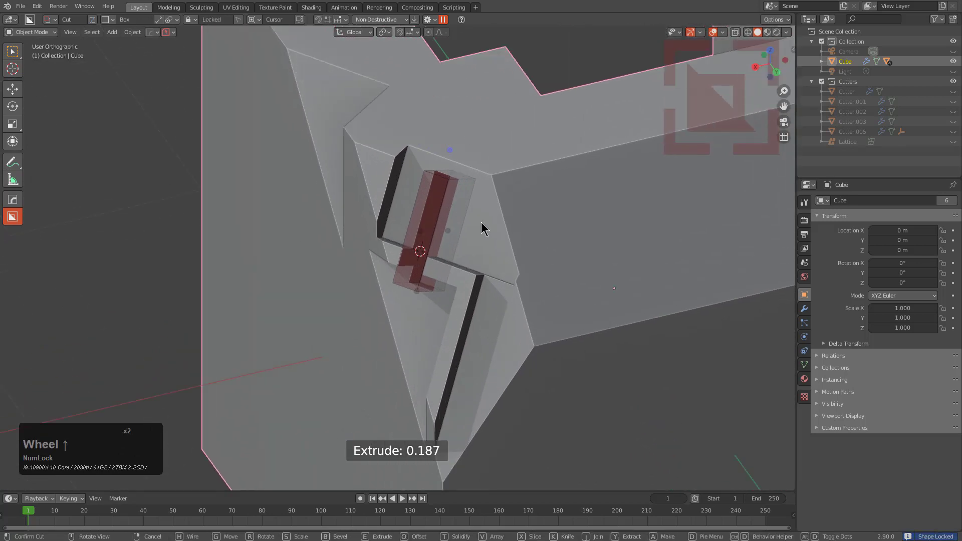
key(g)
click(447, 227)
drag(408, 316, 459, 213)
key(g)
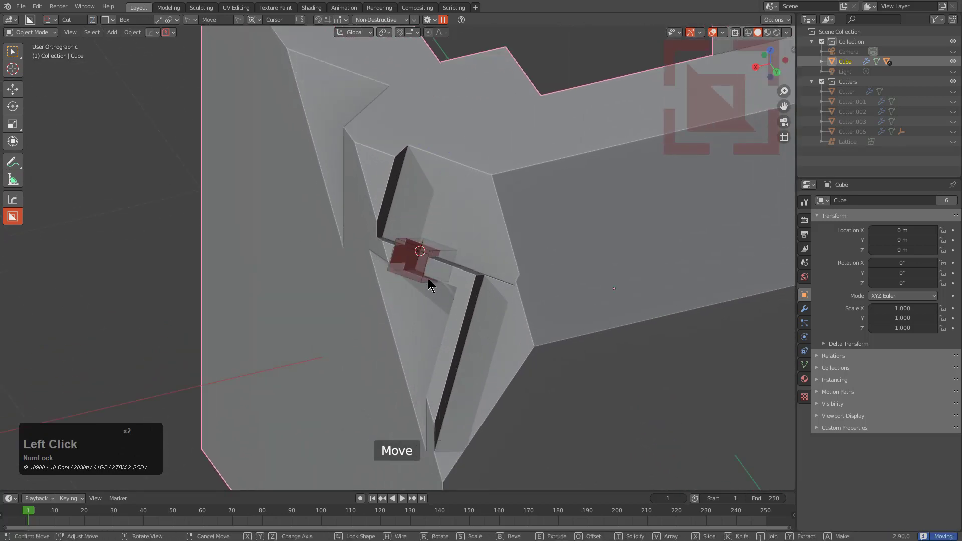
click(434, 281)
click(484, 257)
Draw a locked box across the lower groove of the corner face, reposition it and cut it
shift+middle_drag(482, 250, 489, 130)
mouse_move(430, 203)
mouse_down()
mouse_move(471, 242)
mouse_move(450, 259)
mouse_move(477, 263)
mouse_move(457, 274)
mouse_up()
key(g)
click(471, 262)
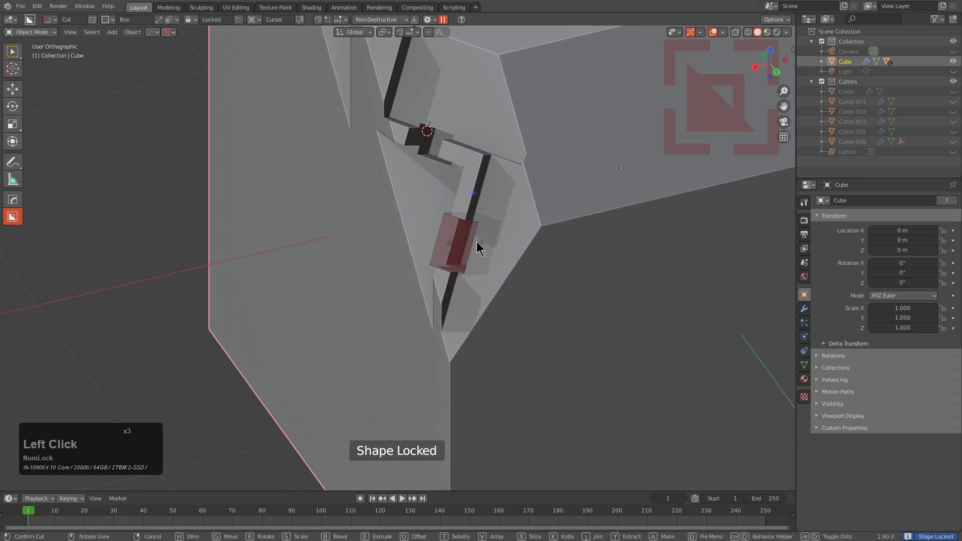
click(444, 236)
Turn on BoxCutter's grid snapping and set the snapping grid size to 0.10
middle_drag(445, 236, 481, 287)
scroll(496, 226, down, 4)
scroll(489, 254, down, 2)
middle_drag(490, 254, 453, 168)
middle_drag(469, 233, 494, 228)
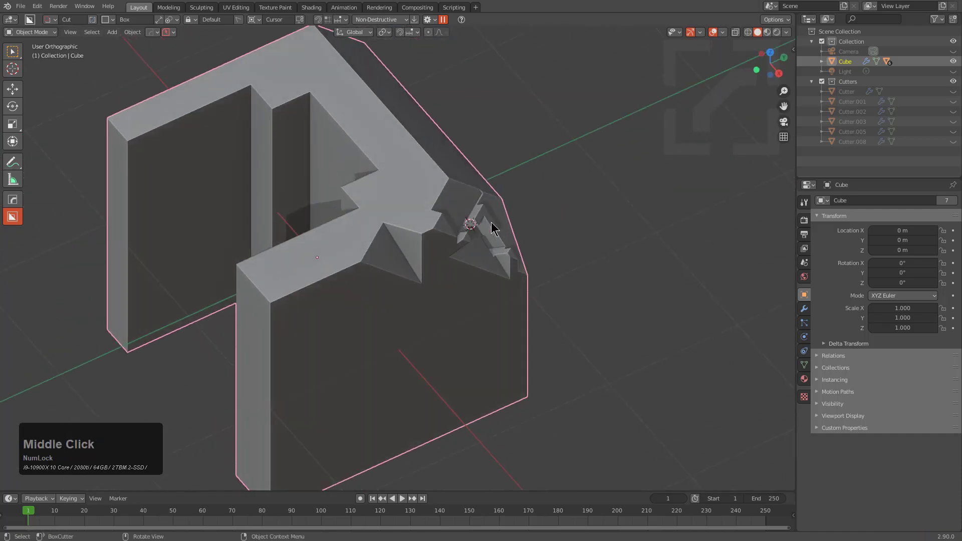
click(256, 20)
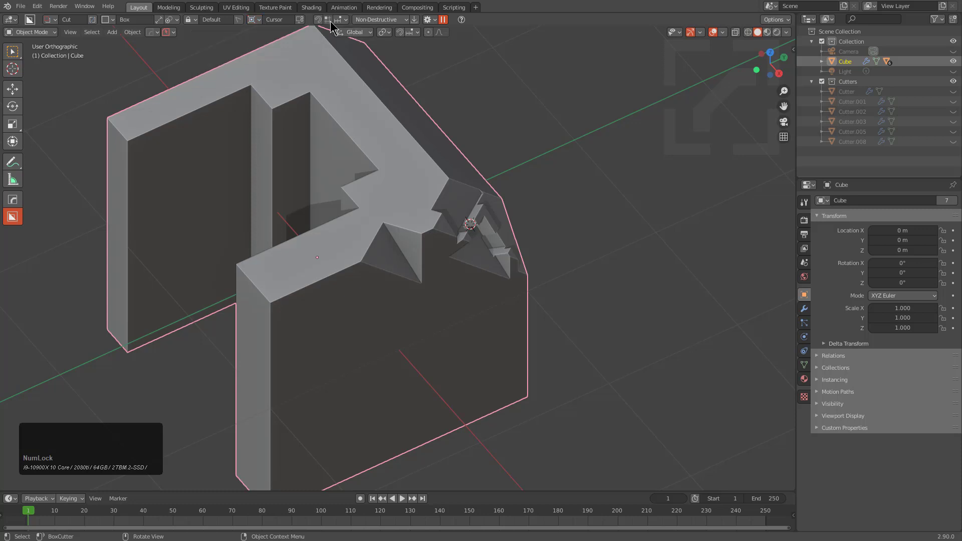
key(ctrl)
ctrl+scroll(489, 207, down, 3)
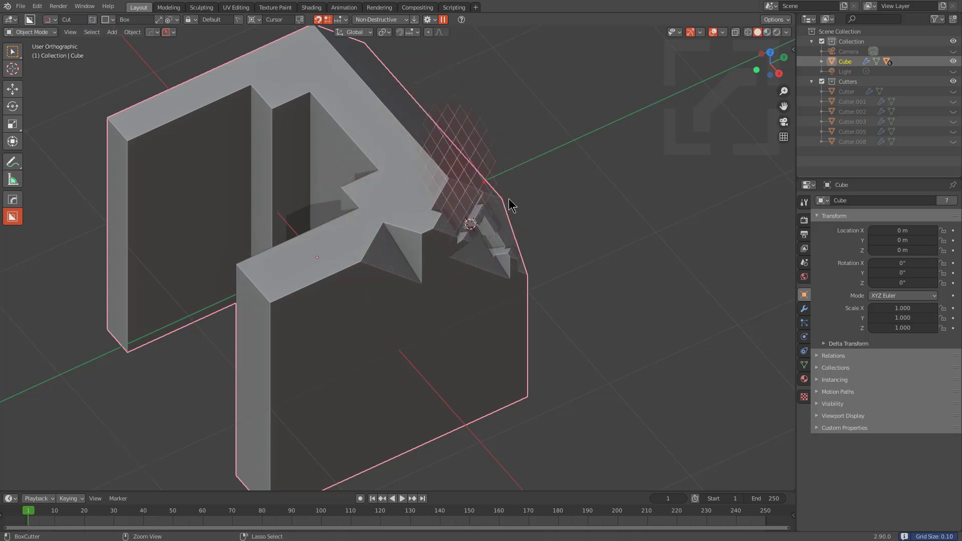
Cut a grid-snapped box about 0.2 deep through the upper part of the bevelled corner face
middle_drag(510, 201, 378, 197)
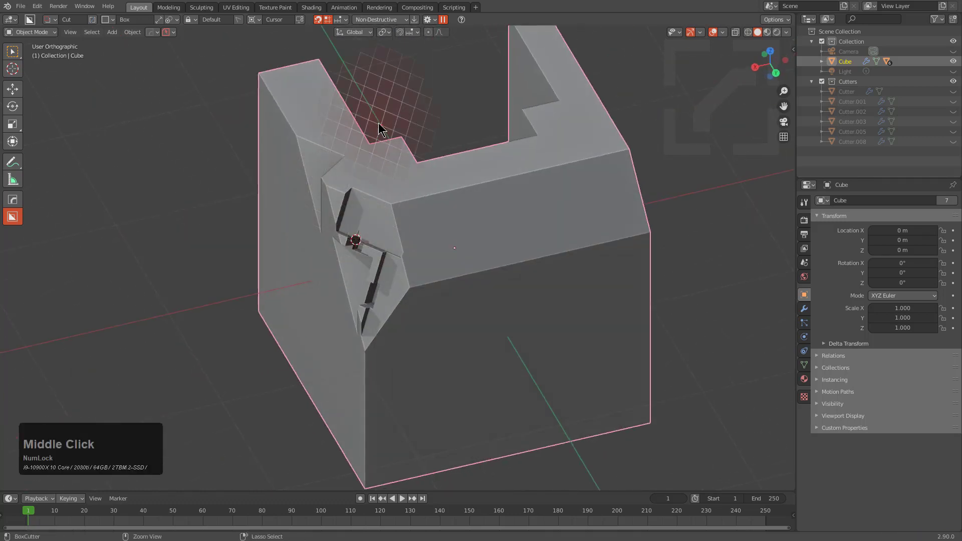
drag(378, 123, 376, 229)
click(347, 176)
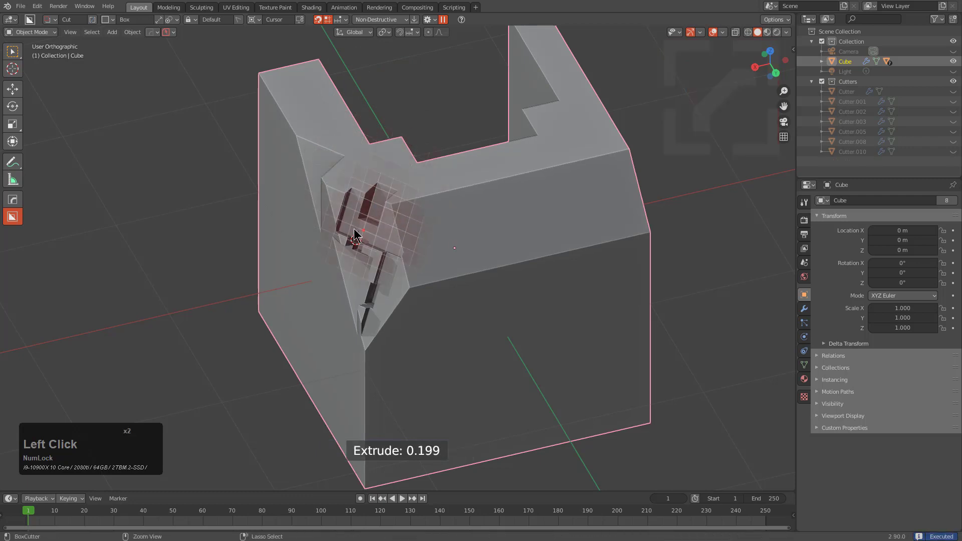
Set the snapping grid size to 0.09 and cut a long box about 0.25 deep down from the lower corner face
middle_drag(358, 284, 423, 266)
scroll(452, 246, up, 3)
scroll(451, 248, down, 2)
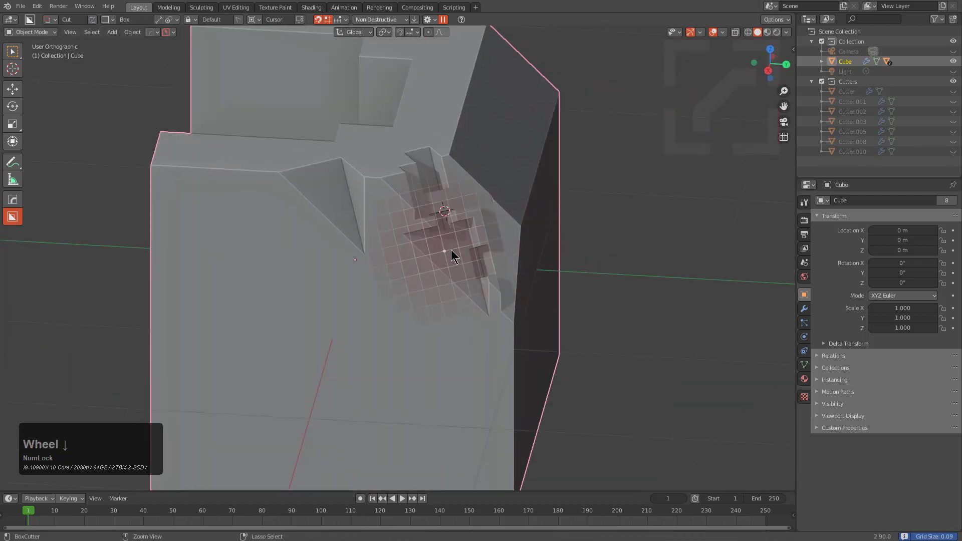
mouse_move(460, 247)
mouse_down()
mouse_move(441, 281)
mouse_move(448, 352)
mouse_move(464, 363)
mouse_up()
click(486, 319)
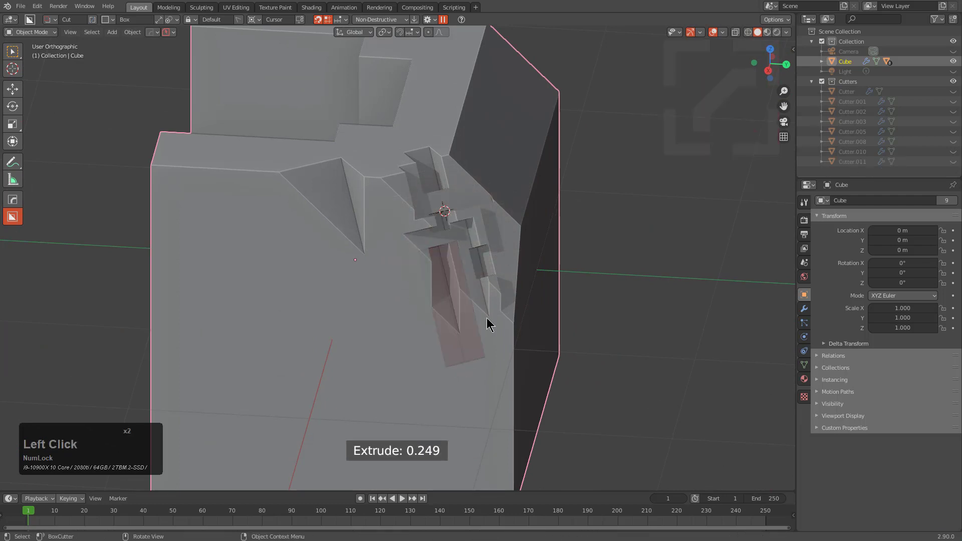
Reduce the snapping grid size to 0.01 and cut a thin crosswise slot about 0.35 deep below the 3D cursor
middle_drag(486, 319, 485, 249)
scroll(428, 283, up, 3)
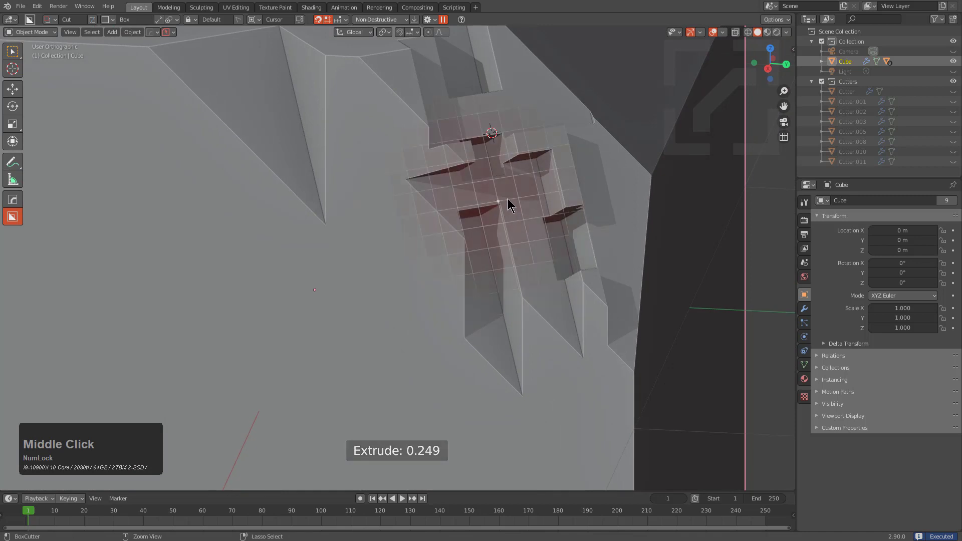
scroll(506, 193, down, 3)
scroll(450, 183, down, 2)
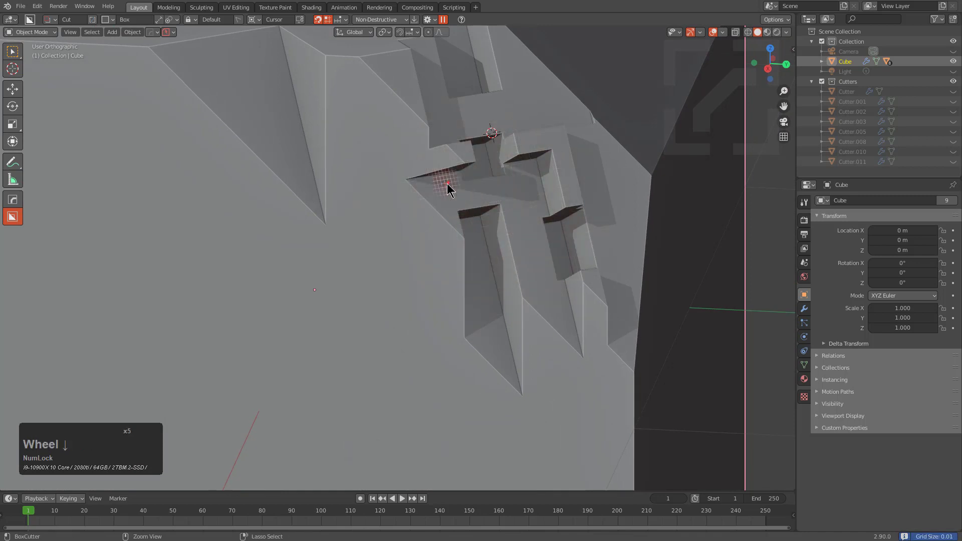
drag(443, 179, 534, 188)
click(479, 215)
Cut a long narrow slot about 0.29 deep alongside the previous lengthwise cut on the corner face
scroll(515, 220, down, 2)
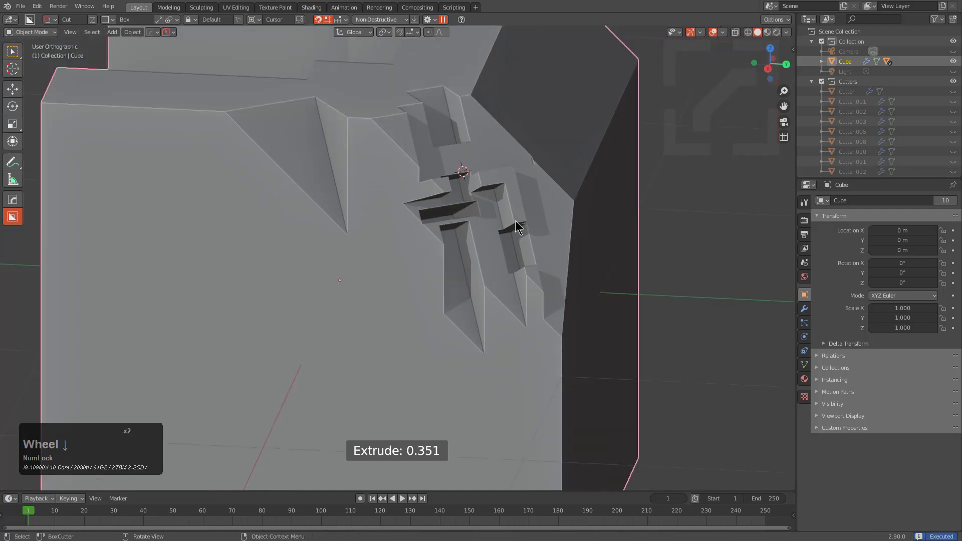
middle_drag(515, 220, 480, 227)
scroll(479, 227, up, 3)
drag(483, 200, 541, 403)
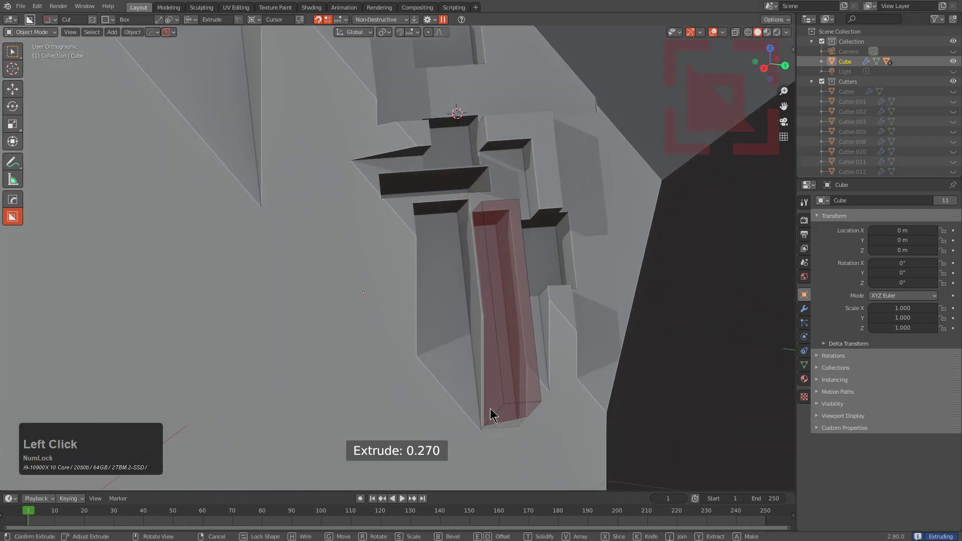
click(499, 278)
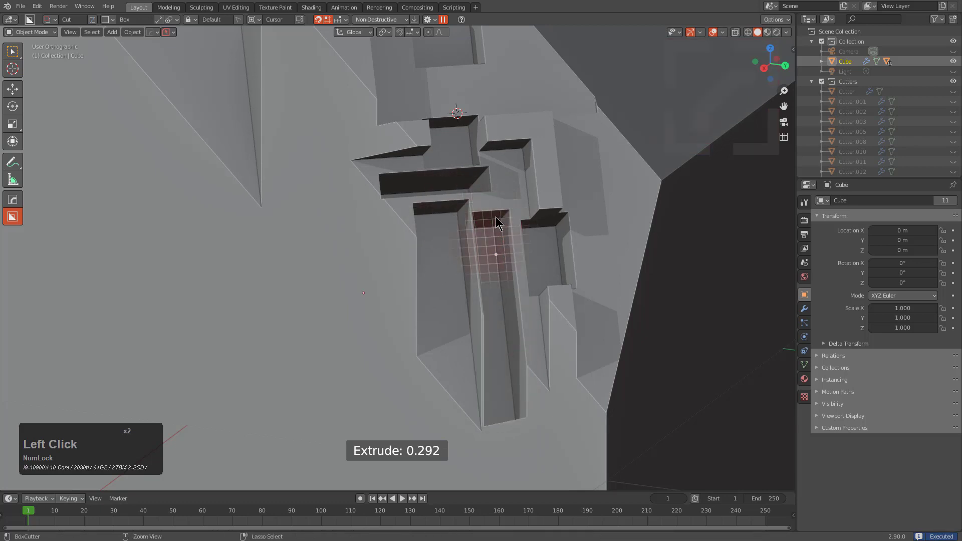
With the snapping grid size at 0.01, cut a small square pocket about 0.28 deep beside the crosswise slot
scroll(505, 178, down, 1)
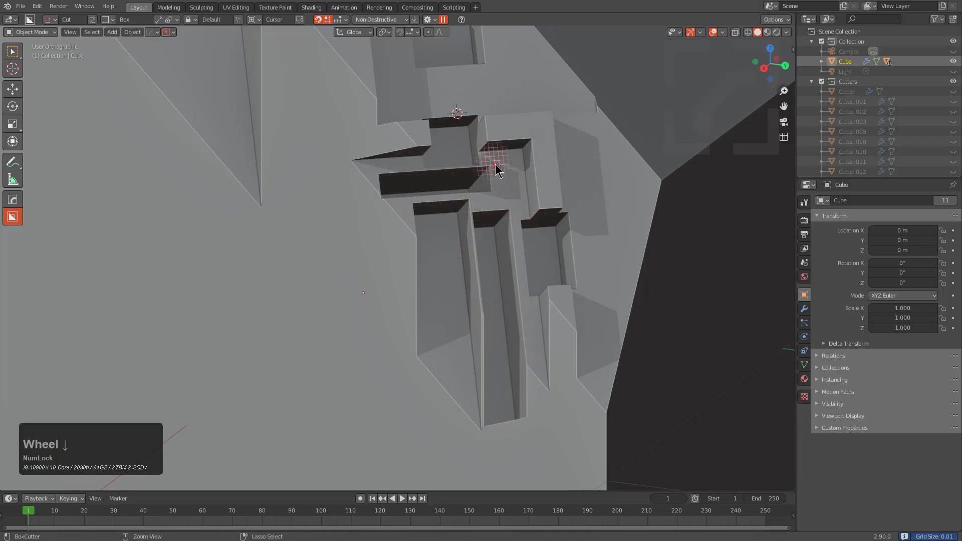
drag(496, 164, 523, 200)
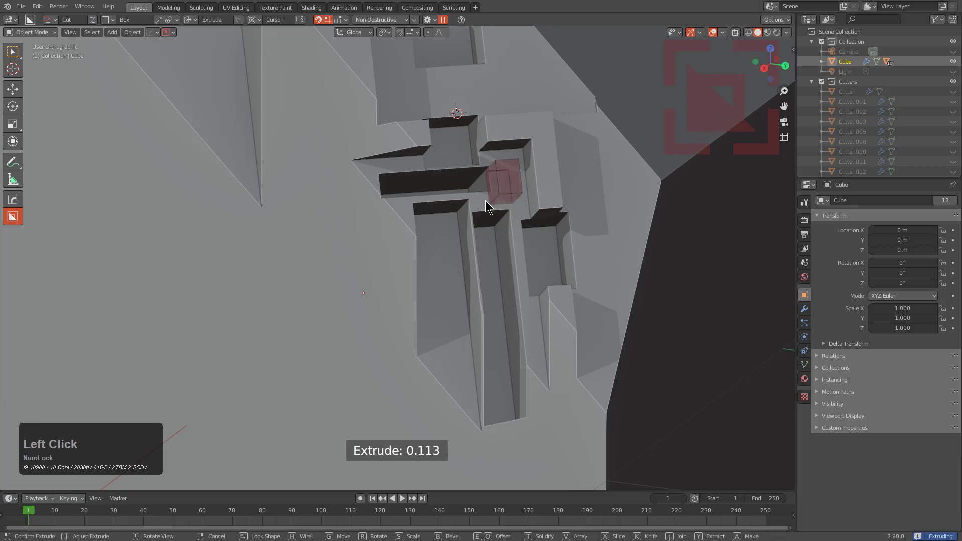
click(499, 200)
Use Hard Ops Mod Scroll/Toggle to select the small square pocket's cutter and move it slightly away from the crosswise slot
key(q)
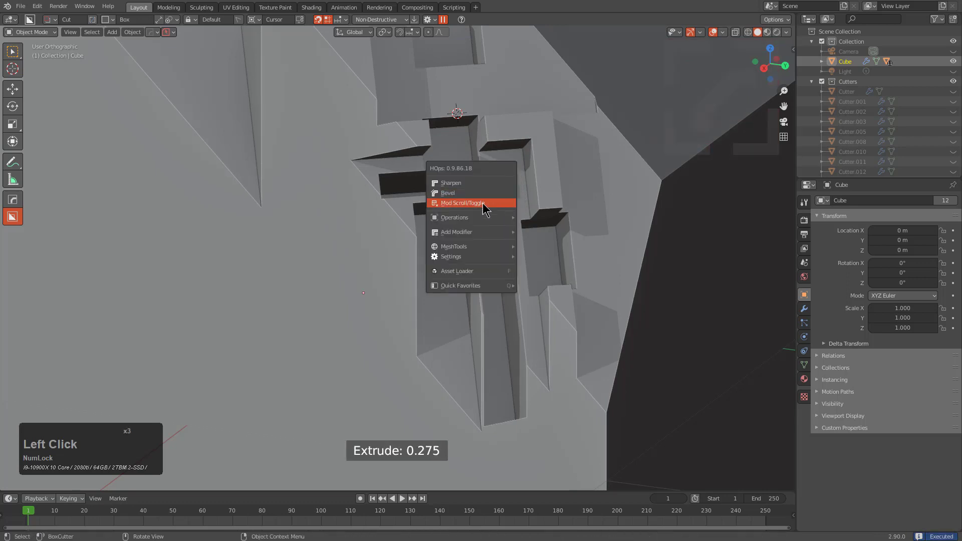
click(484, 204)
scroll(503, 193, down, 1)
click(506, 194)
middle_drag(507, 195, 452, 190)
scroll(480, 203, up, 2)
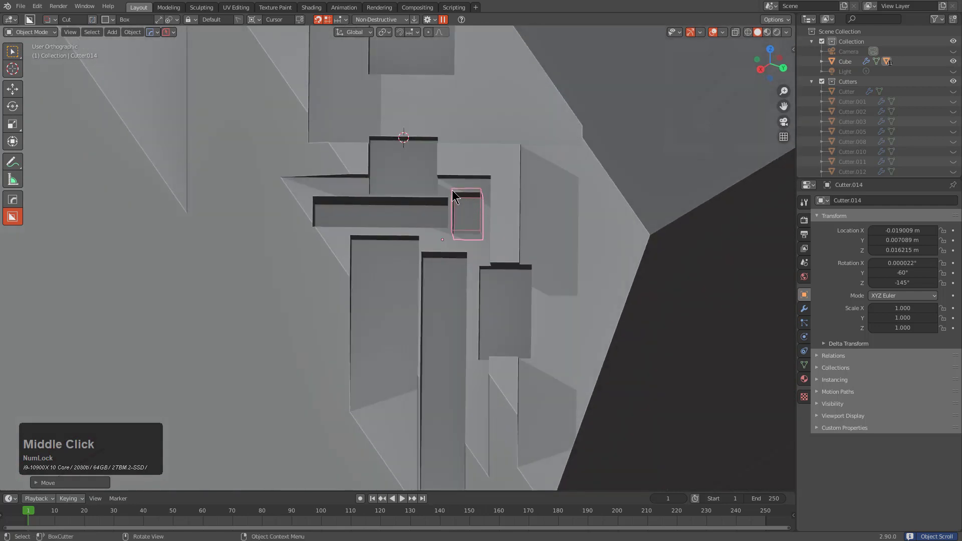
key(q)
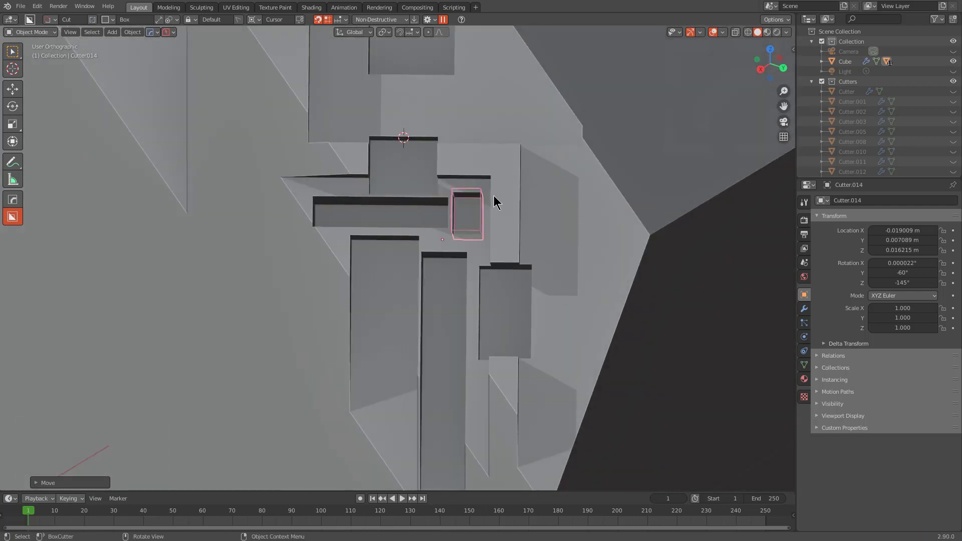
key(g)
click(494, 199)
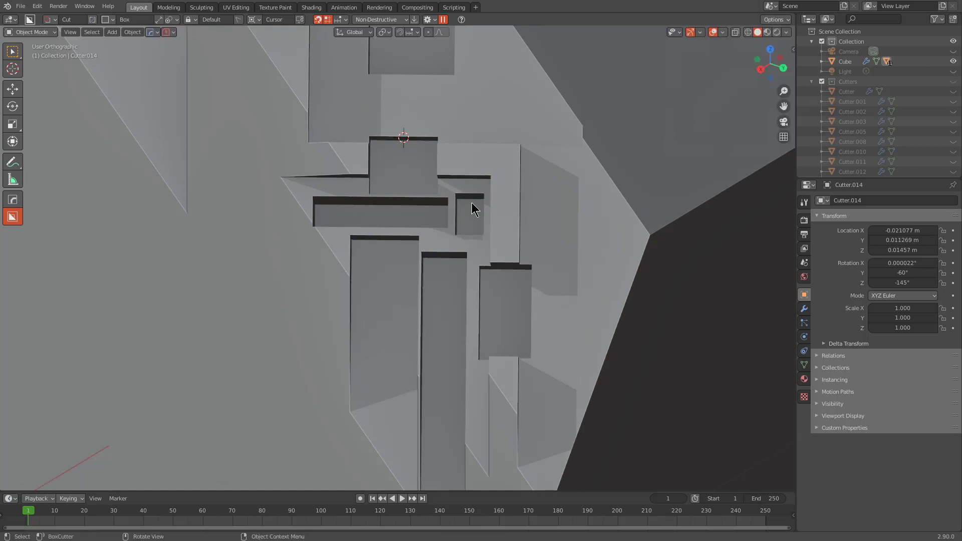
Set the draw surface to World and bring the whole cube into view
middle_drag(471, 203, 416, 173)
click(260, 19)
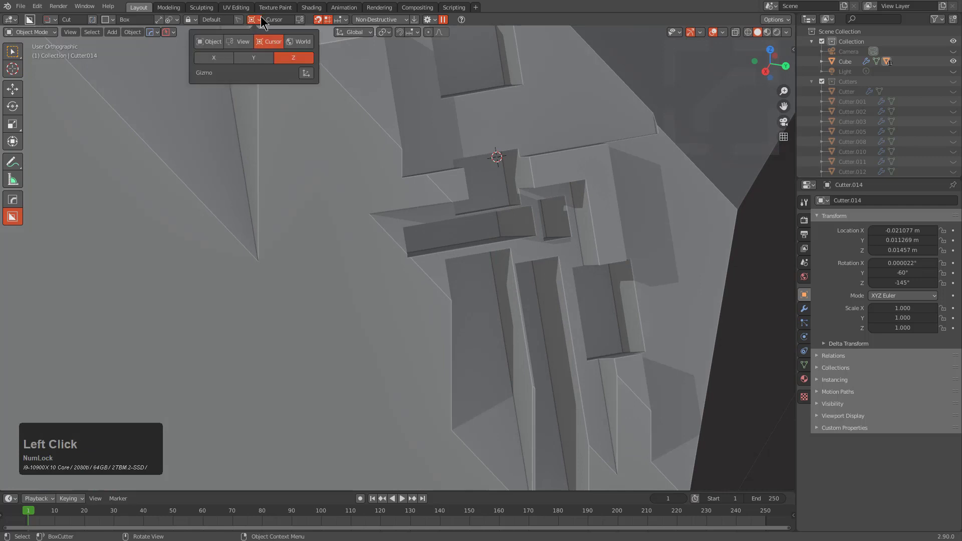
click(290, 40)
scroll(398, 209, down, 5)
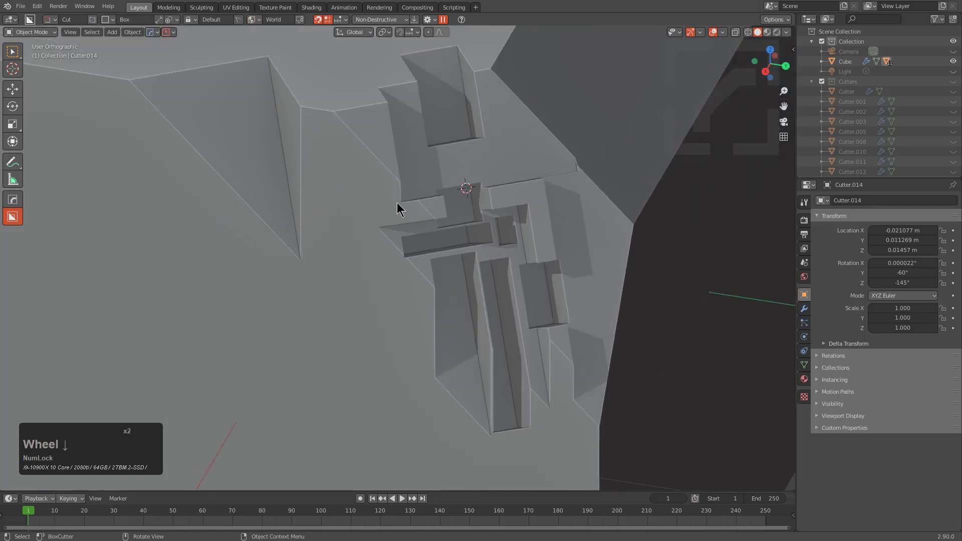
middle_drag(397, 209, 432, 244)
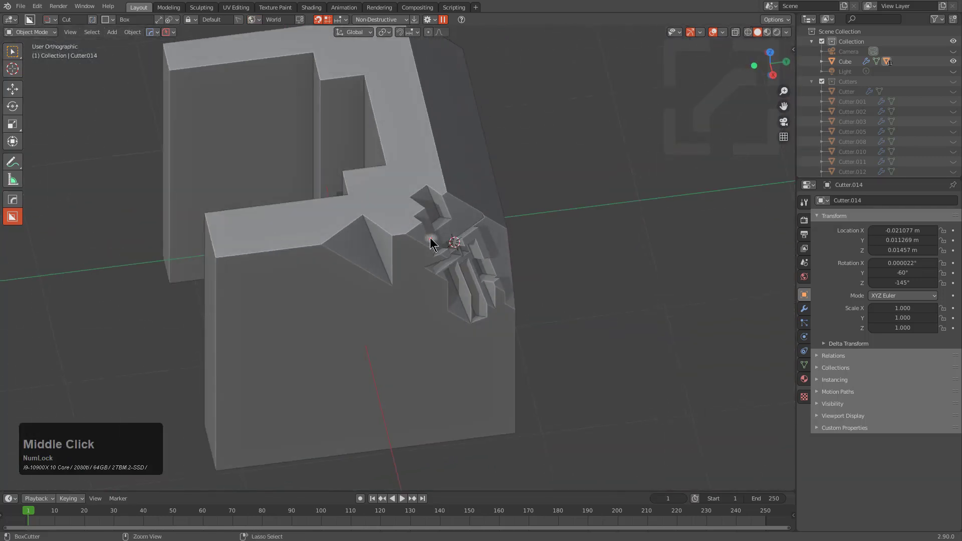
Start a new scene, activate BoxCutter and set the draw surface to Object
key(ctrl+n)
click(431, 239)
key(d)
key(alt+w)
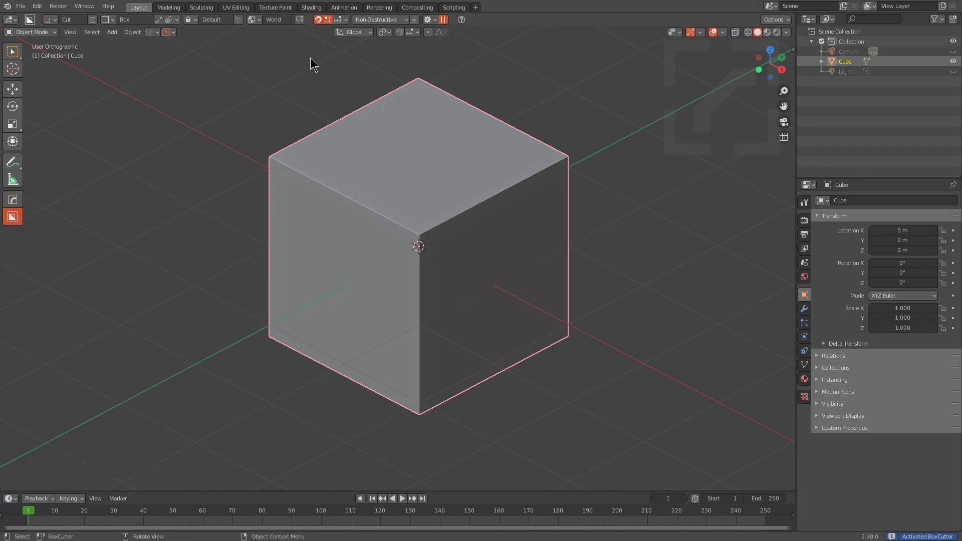
click(259, 20)
click(220, 39)
Delete the default cube so the scene has no mesh
middle_drag(340, 132, 505, 199)
scroll(432, 163, down, 2)
scroll(509, 228, down, 2)
middle_drag(510, 231, 530, 214)
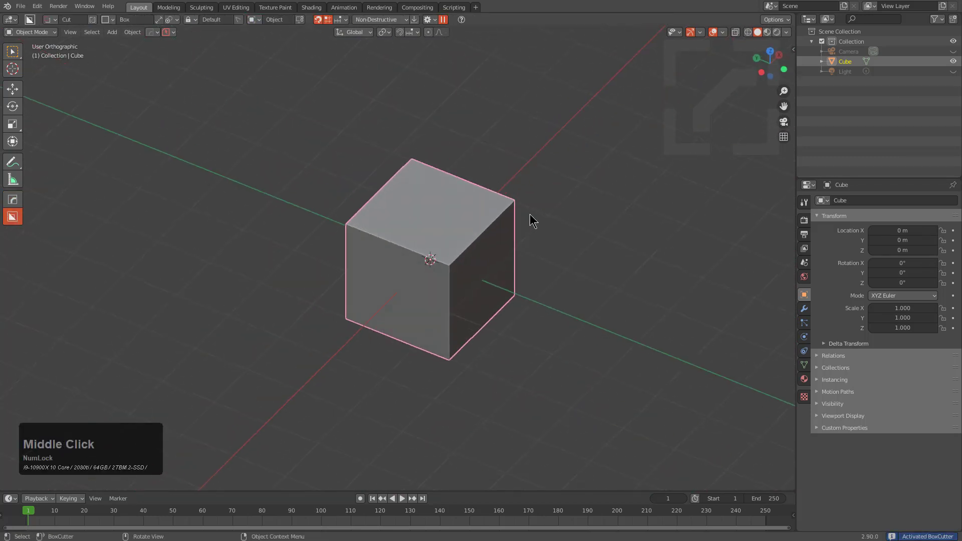
key(x)
click(508, 213)
scroll(425, 242, down, 2)
middle_drag(425, 242, 413, 241)
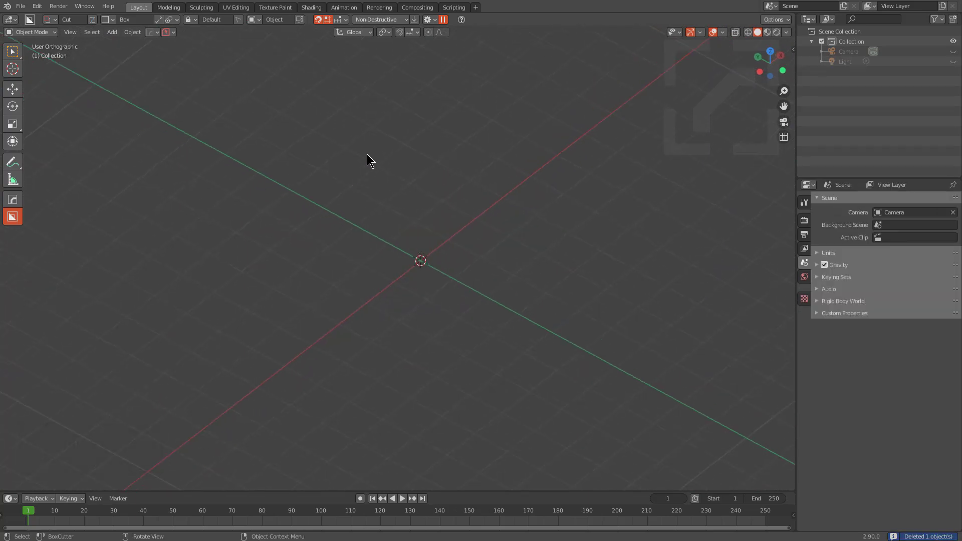
Make three separate long boxes on the world ground plane around the origin, the third about 3.14 high
mouse_move(373, 136)
mouse_down()
mouse_move(260, 254)
mouse_move(261, 306)
mouse_up()
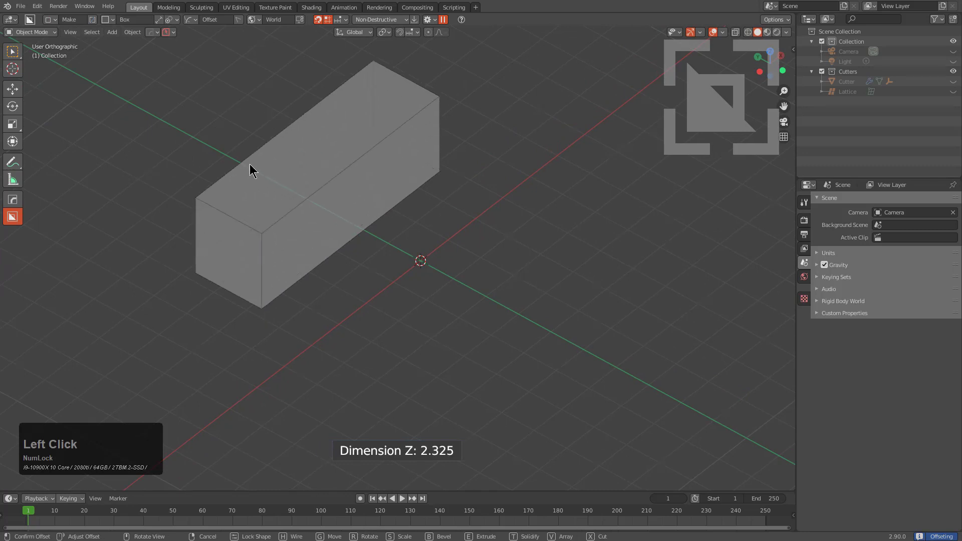
click(344, 257)
drag(492, 135, 586, 243)
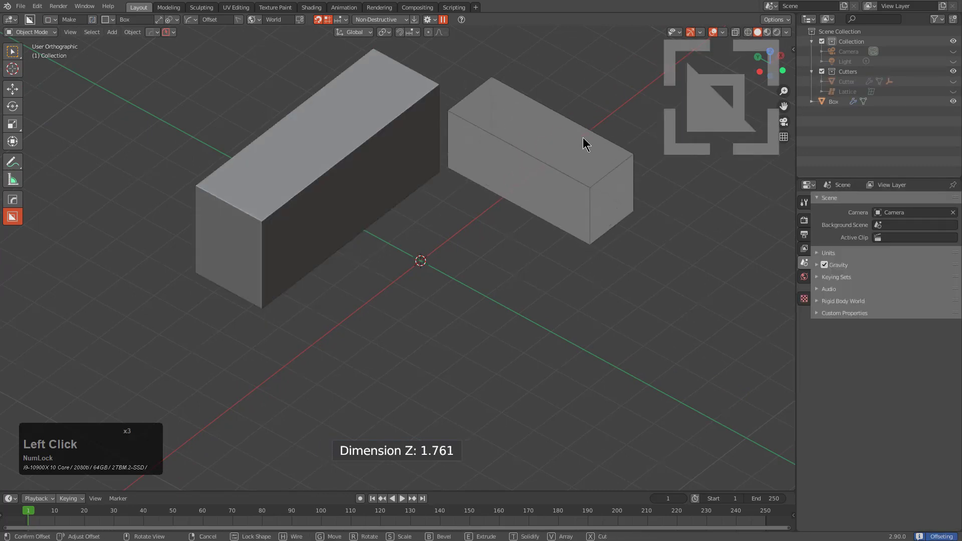
click(584, 131)
drag(478, 234, 386, 383)
click(402, 213)
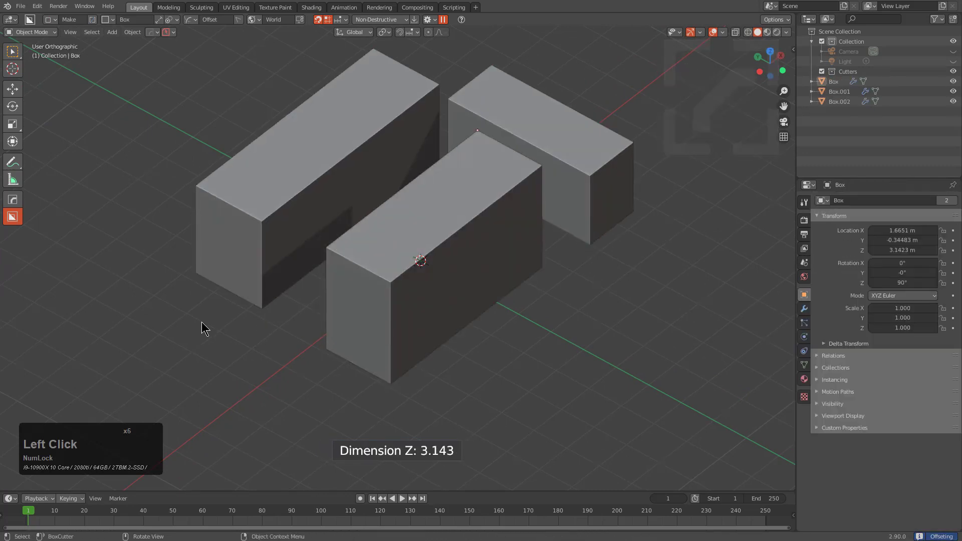
Make three more boxes of different sizes on the ground plane, surrounding the first three
mouse_move(185, 333)
mouse_down()
mouse_move(322, 423)
mouse_move(303, 257)
mouse_up()
click(303, 240)
drag(584, 264, 500, 385)
click(494, 221)
drag(666, 201, 640, 264)
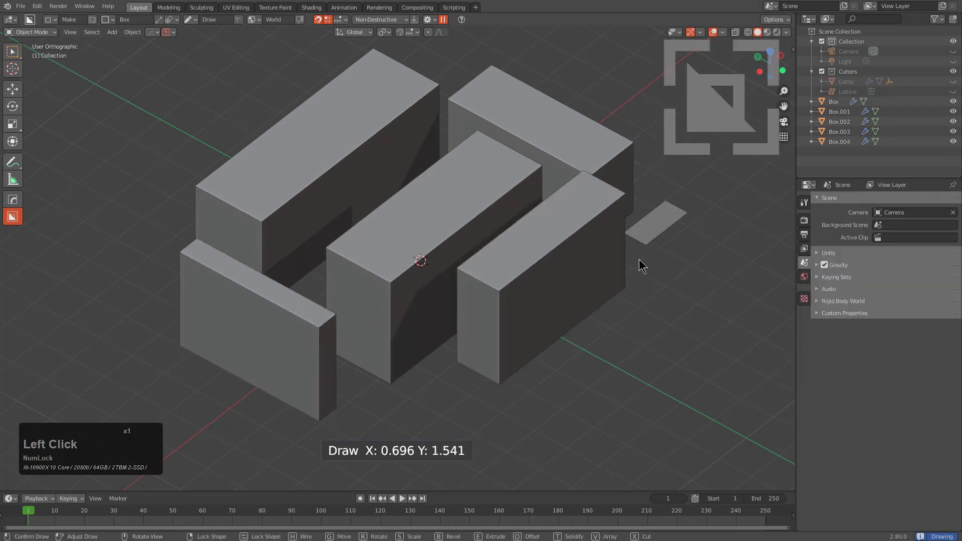
click(635, 113)
Make two more long boxes between and beside the existing ones, about 4.14 and 3.89 high
middle_drag(575, 196, 514, 208)
drag(359, 172, 397, 330)
click(410, 182)
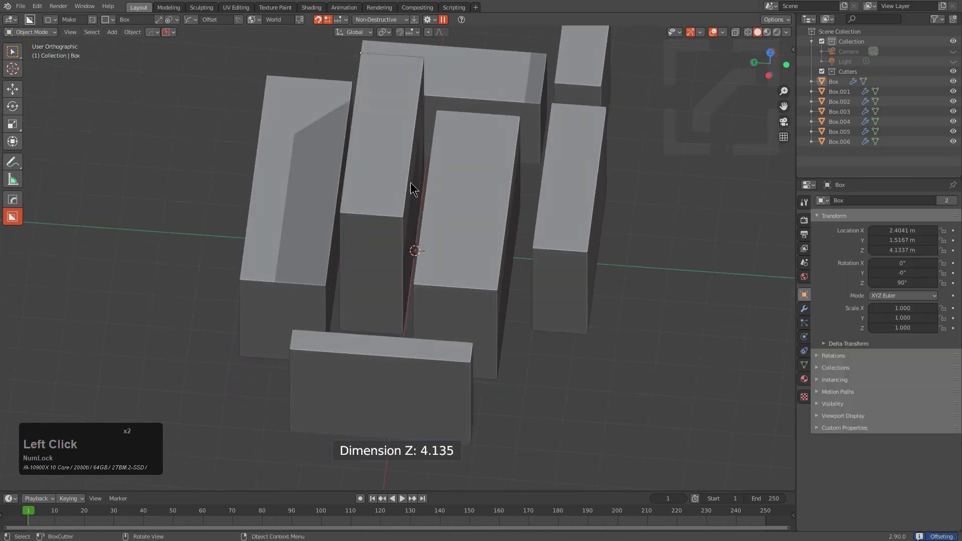
middle_drag(411, 182, 320, 218)
drag(228, 173, 266, 370)
click(272, 131)
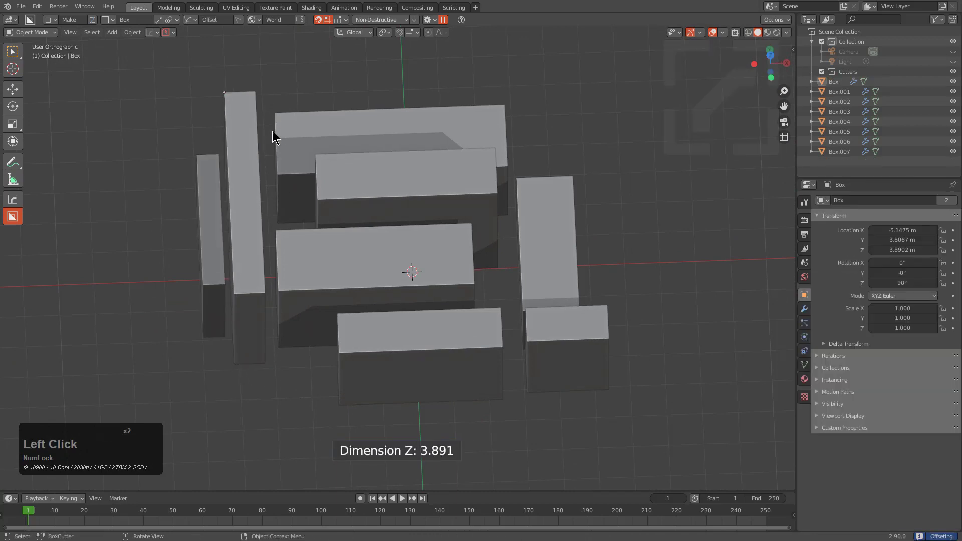
Make a large long box about 4.97 high on the outer side of the group
middle_drag(272, 131, 361, 214)
scroll(340, 195, down, 1)
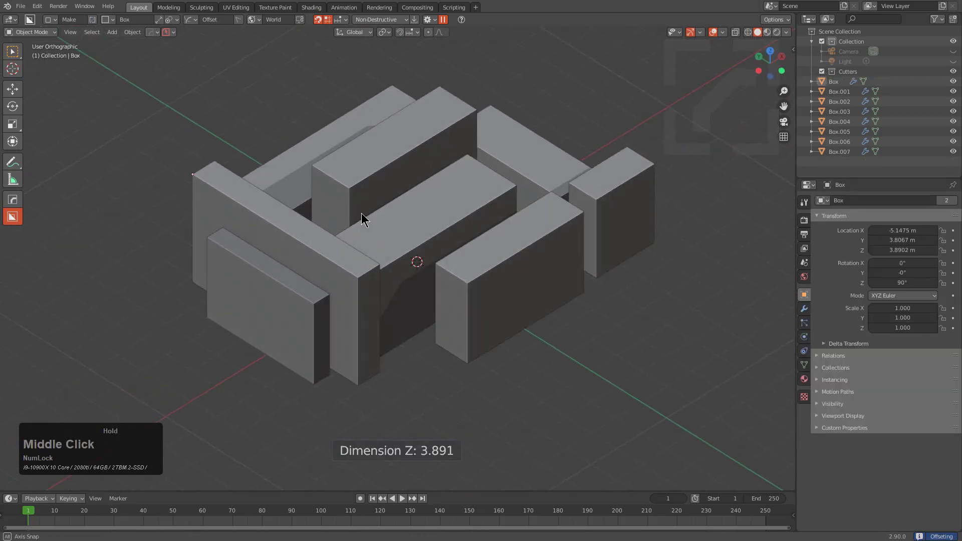
middle_drag(543, 250, 565, 262)
click(660, 253)
drag(659, 252, 523, 399)
click(549, 177)
middle_drag(479, 244, 509, 233)
scroll(502, 237, down, 3)
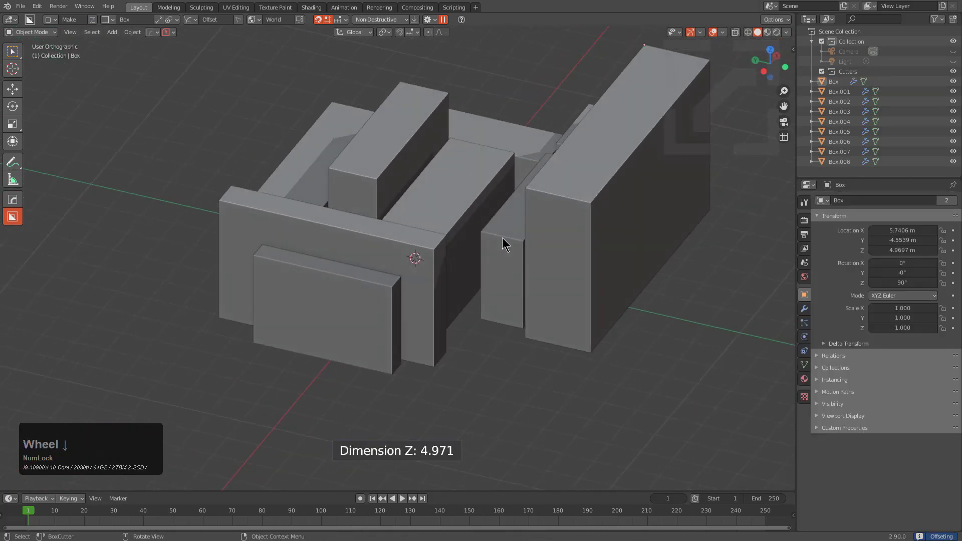
Delete all the boxes and set the World draw surface axis to Y
key(a)
key(x)
click(507, 225)
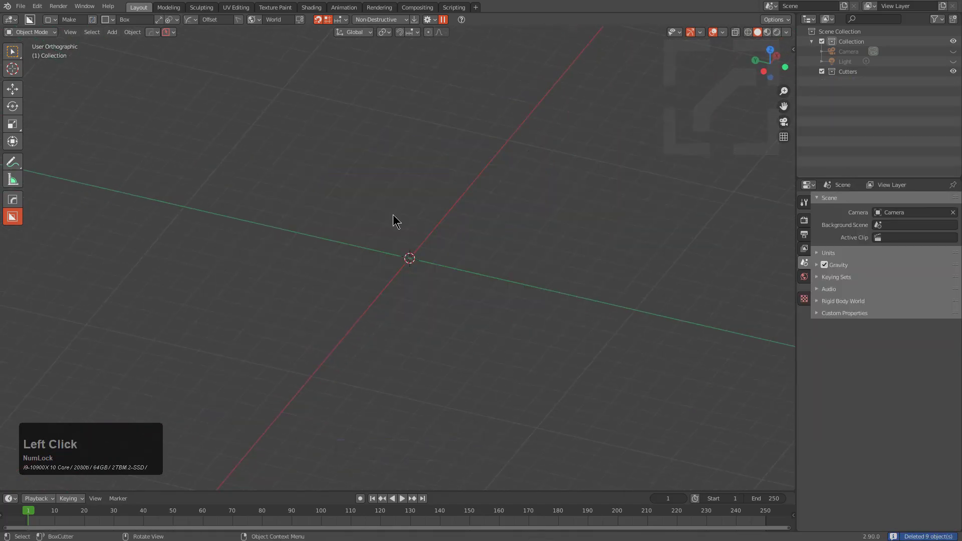
click(261, 20)
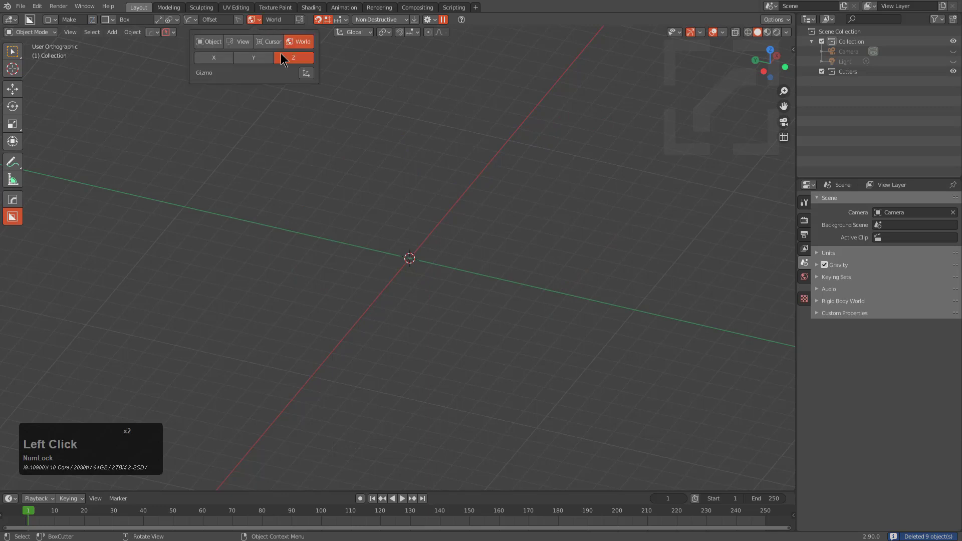
click(265, 57)
Make three boxes on the upright world Y plane, the second about 4.04 and the third about 3.27 deep
middle_drag(321, 125, 383, 205)
mouse_move(434, 152)
mouse_down()
mouse_move(426, 268)
mouse_move(397, 280)
mouse_up()
middle_drag(455, 287, 412, 275)
mouse_move(318, 170)
mouse_down()
mouse_move(289, 292)
mouse_move(305, 359)
mouse_move(289, 368)
mouse_up()
click(255, 306)
middle_drag(255, 307, 390, 279)
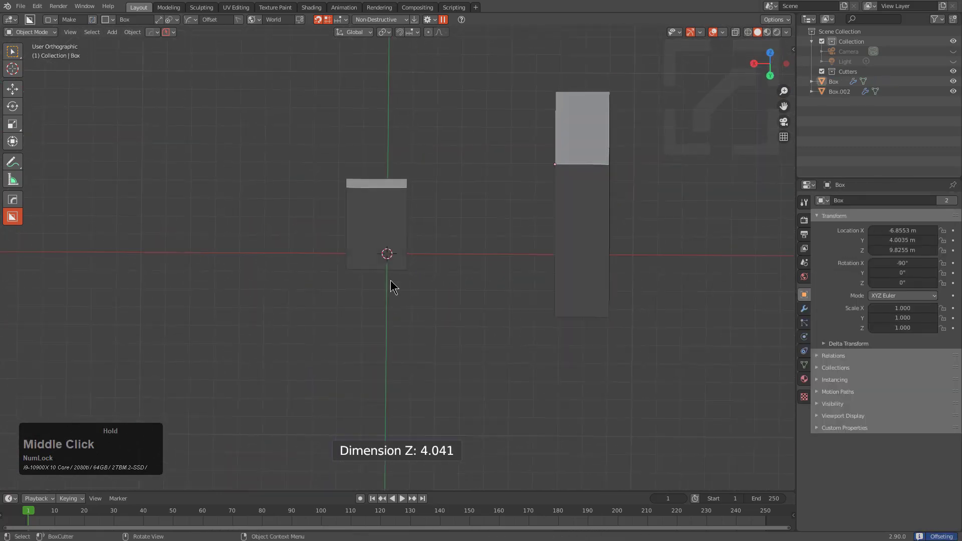
drag(221, 142, 279, 261)
click(234, 372)
mouse_move(304, 282)
middle_down()
mouse_move(315, 287)
mouse_move(401, 116)
middle_up()
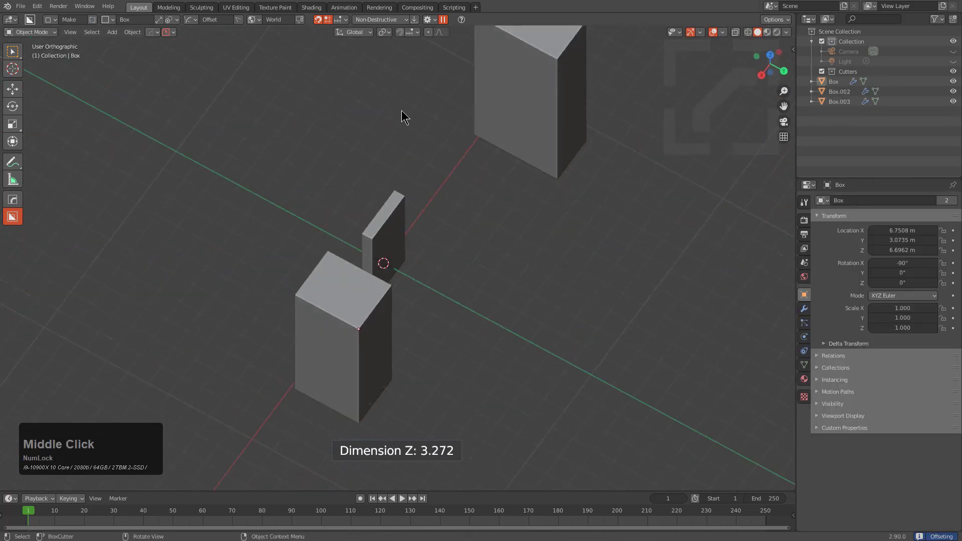
Make four more boxes on the world Y plane, including faces of about 4.26 by 6.12 and 2.10 by 3.86
drag(401, 116, 382, 249)
click(467, 269)
drag(332, 122, 266, 248)
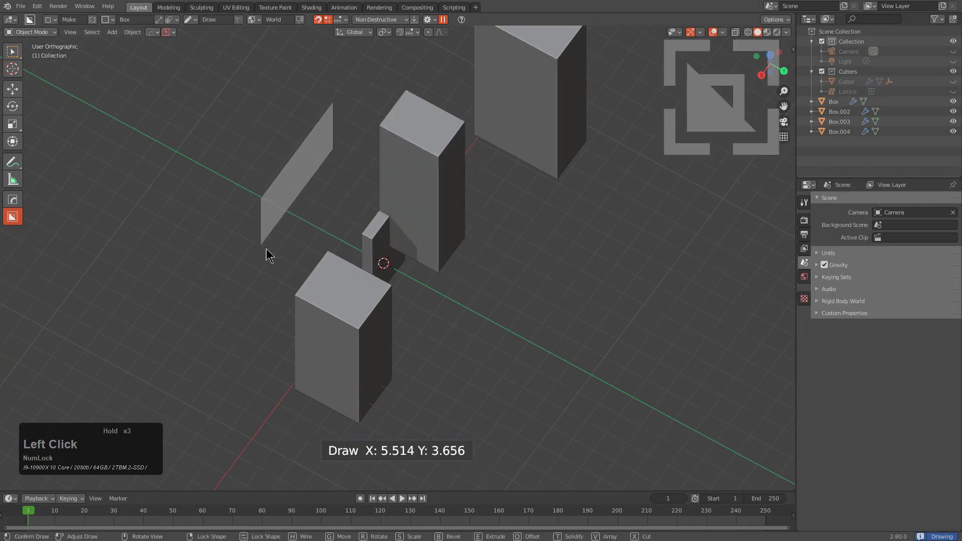
click(365, 266)
mouse_move(365, 266)
middle_down()
mouse_move(308, 247)
mouse_move(333, 285)
mouse_move(369, 118)
middle_up()
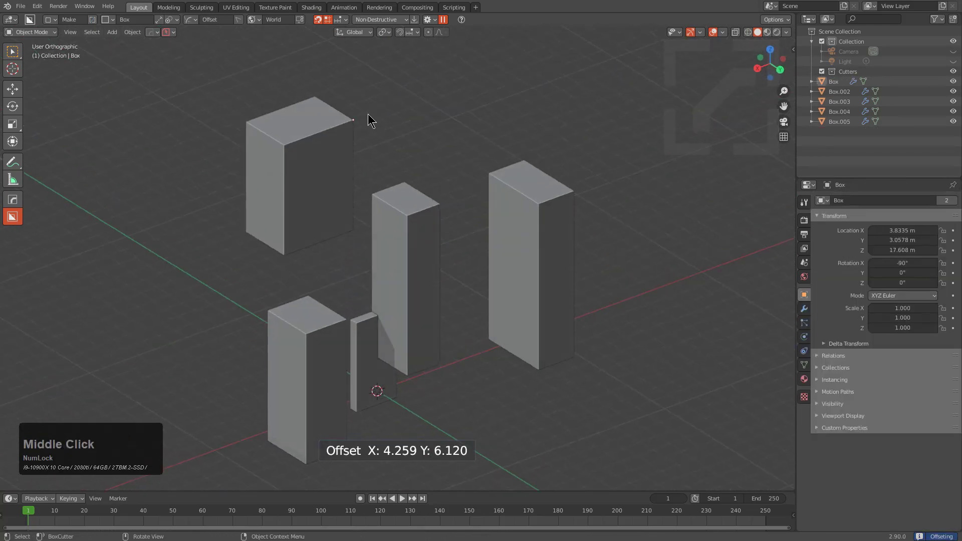
mouse_move(376, 103)
mouse_down()
mouse_move(455, 141)
mouse_move(516, 155)
mouse_up()
click(444, 163)
drag(449, 203, 479, 250)
click(452, 257)
Switch the shape to Ngon, start an outline beside the boxes in a back view and make it cyclic
key(d)
click(441, 315)
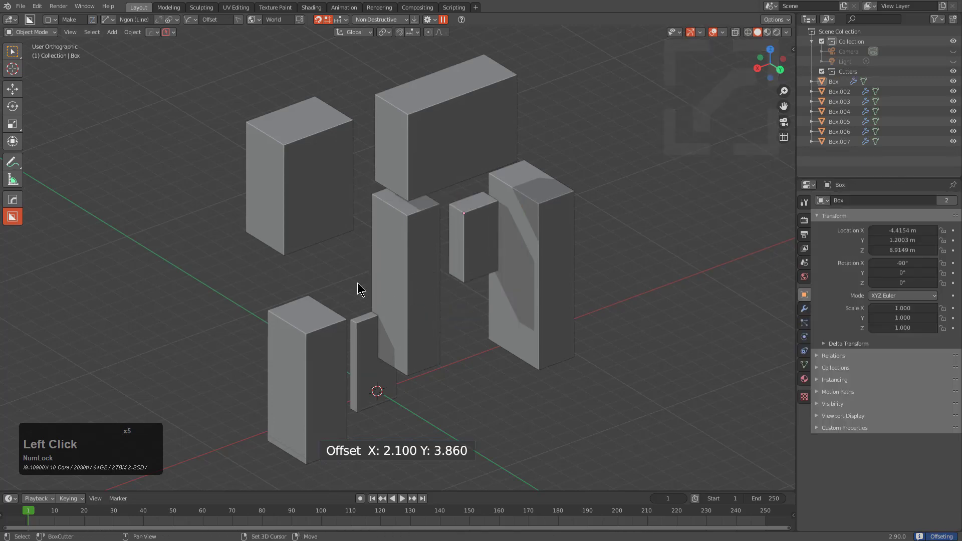
shift+middle_drag(358, 288, 478, 283)
middle_drag(479, 283, 425, 142)
scroll(339, 187, down, 1)
mouse_move(427, 137)
mouse_down()
mouse_move(374, 138)
mouse_move(329, 160)
mouse_up()
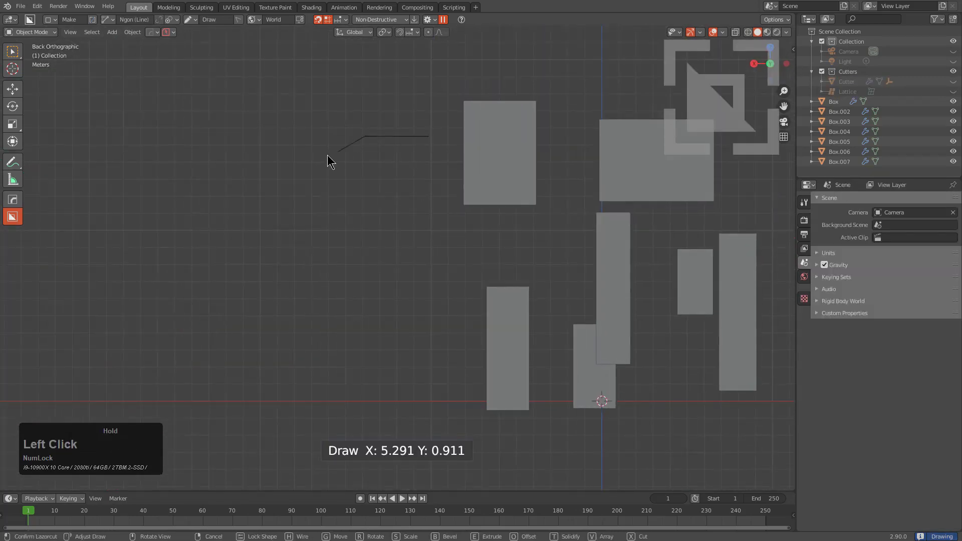
click(344, 226)
key(c)
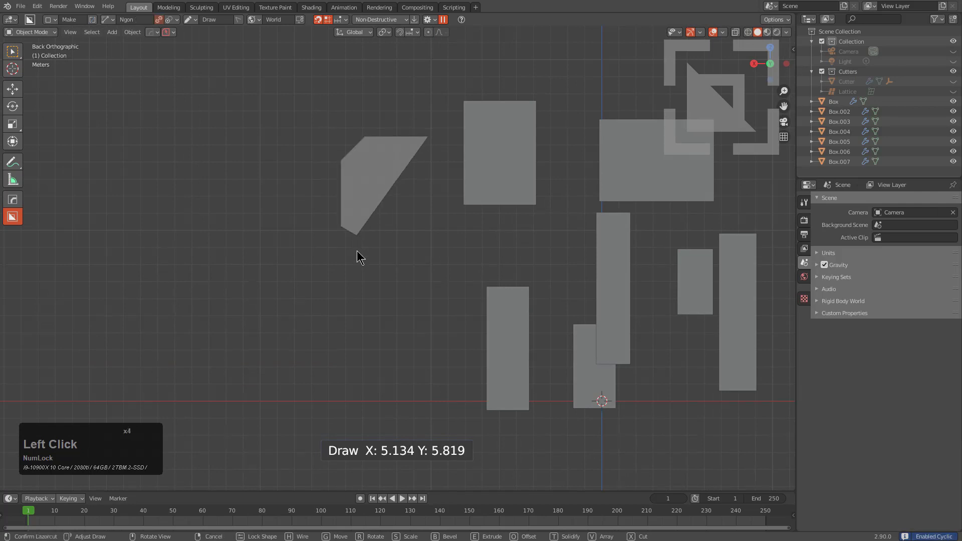
Complete the tall Ngon outline with a side notch and chamfered corners, and extrude it about 1.97 deep
click(356, 250)
click(348, 386)
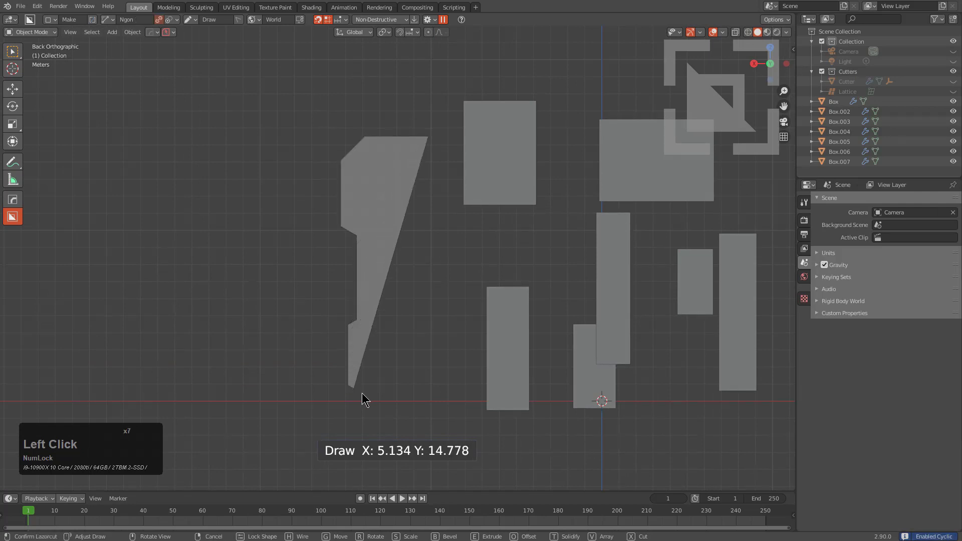
click(356, 399)
click(436, 399)
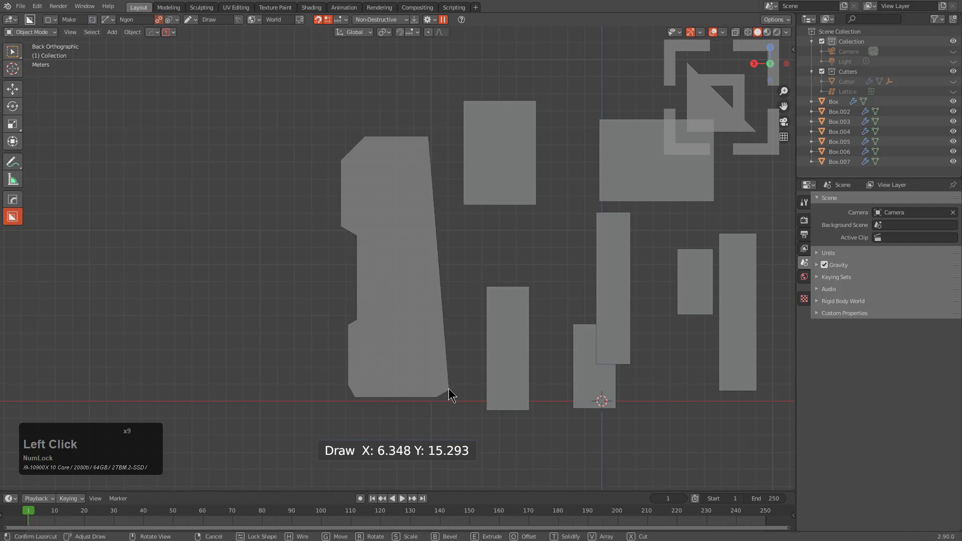
double_click(447, 168)
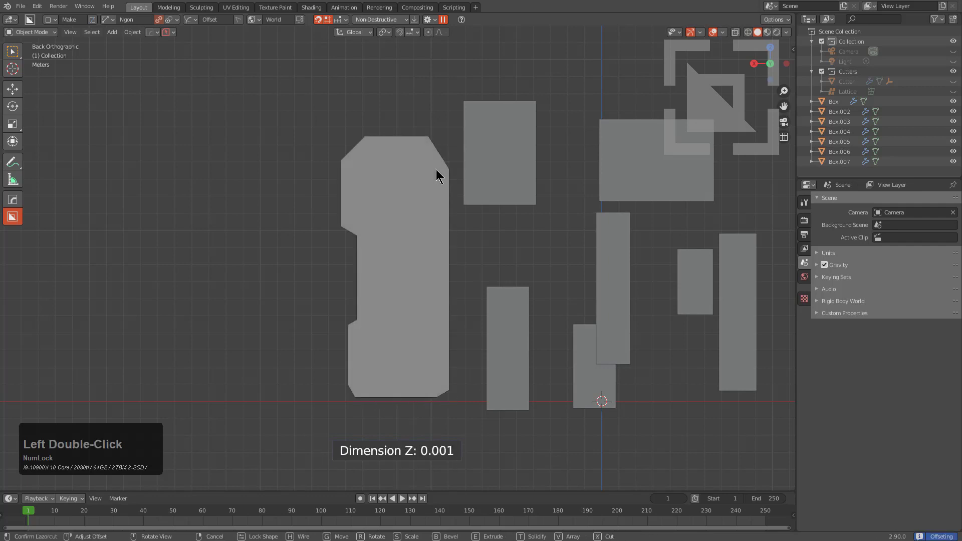
middle_drag(438, 176, 495, 219)
click(532, 261)
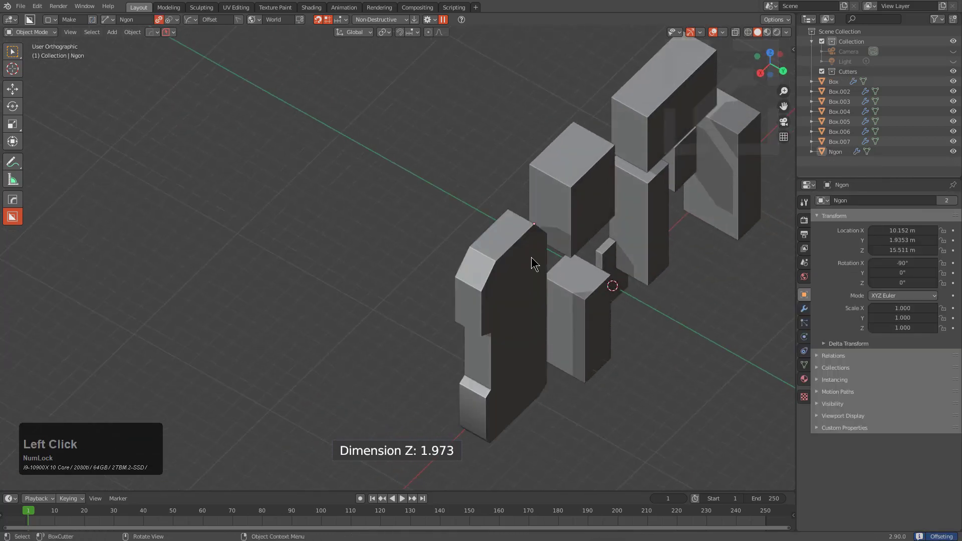
middle_drag(532, 261, 606, 159)
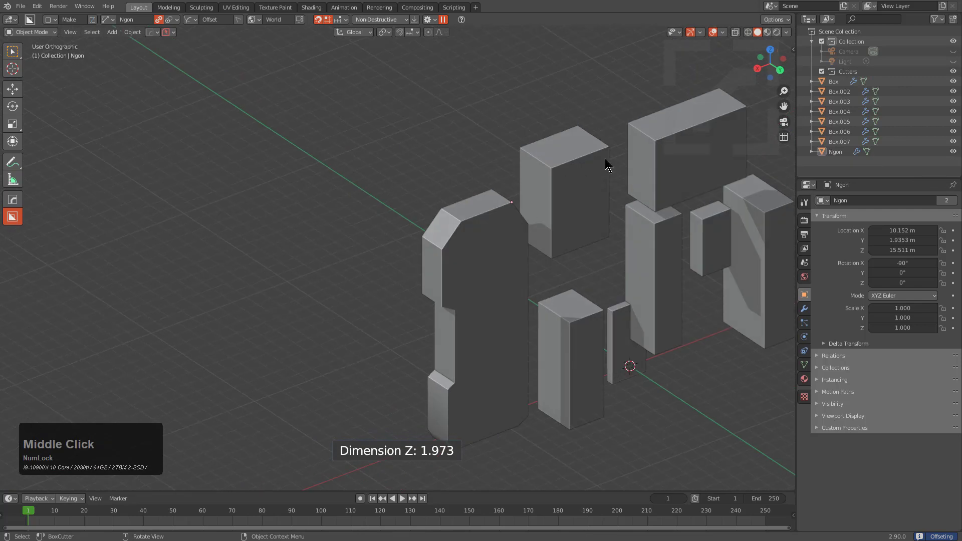
Set the draw surface to Object and delete all the boxes and the Ngon shape
click(257, 21)
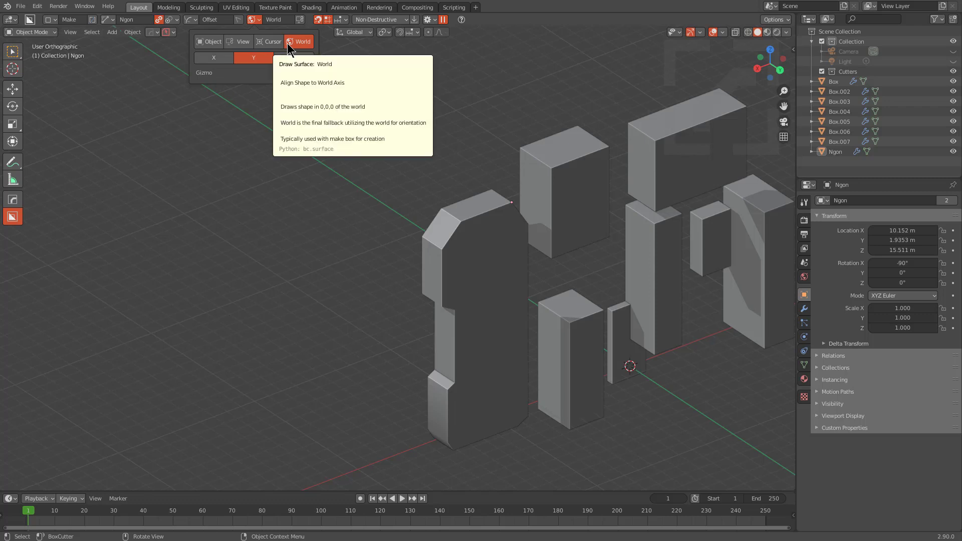
click(208, 44)
scroll(543, 273, down, 3)
scroll(438, 261, up, 2)
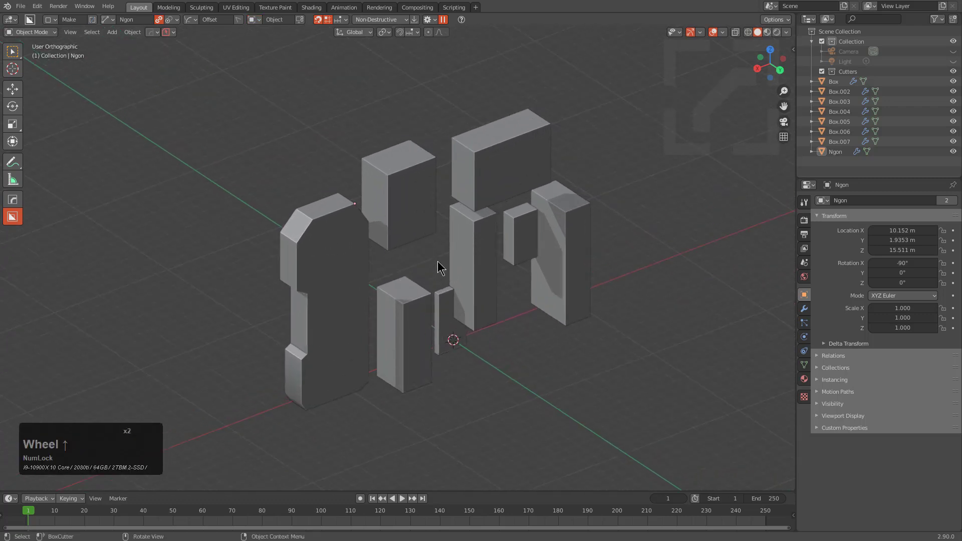
key(a)
key(x)
click(438, 260)
Add a mesh cube at the world origin and frame it in the view
shift+middle_drag(372, 280, 361, 273)
key(shift+a)
mouse_move(378, 264)
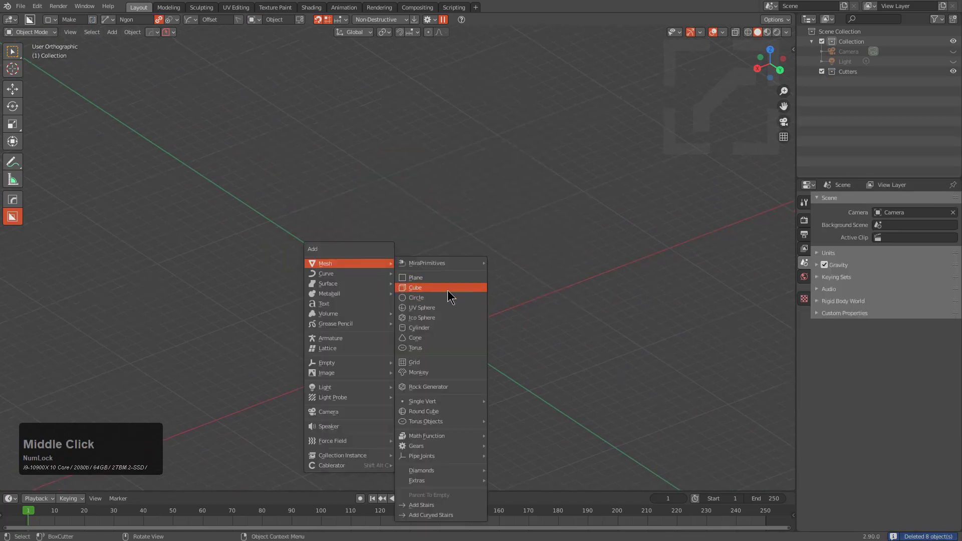
click(447, 290)
key(KP_Decimal)
scroll(445, 301, down, 3)
shift+middle_drag(390, 307, 443, 268)
scroll(420, 266, down, 2)
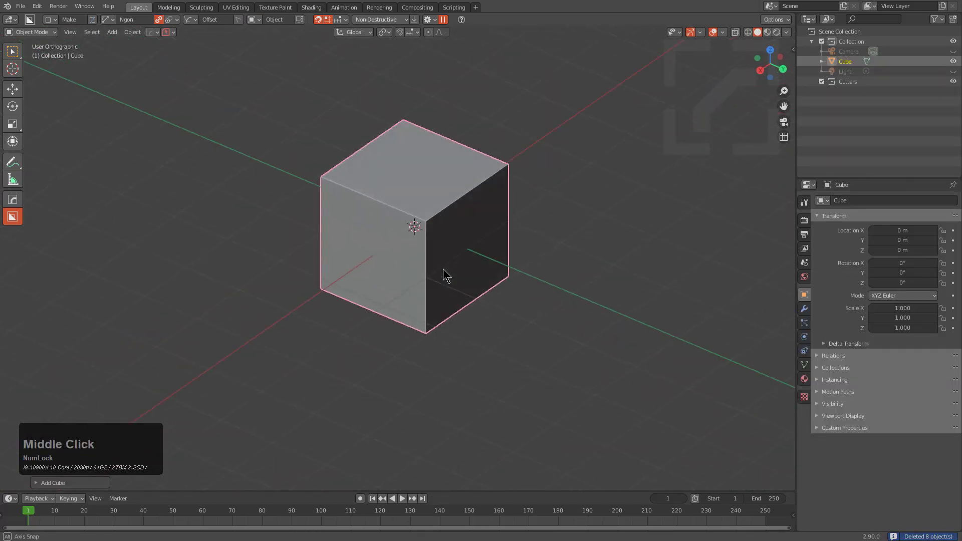
Draw a four-sided Ngon across the cube's top face and extrude it upward about 1.15
mouse_move(439, 165)
mouse_down()
mouse_move(427, 262)
mouse_move(454, 219)
mouse_up()
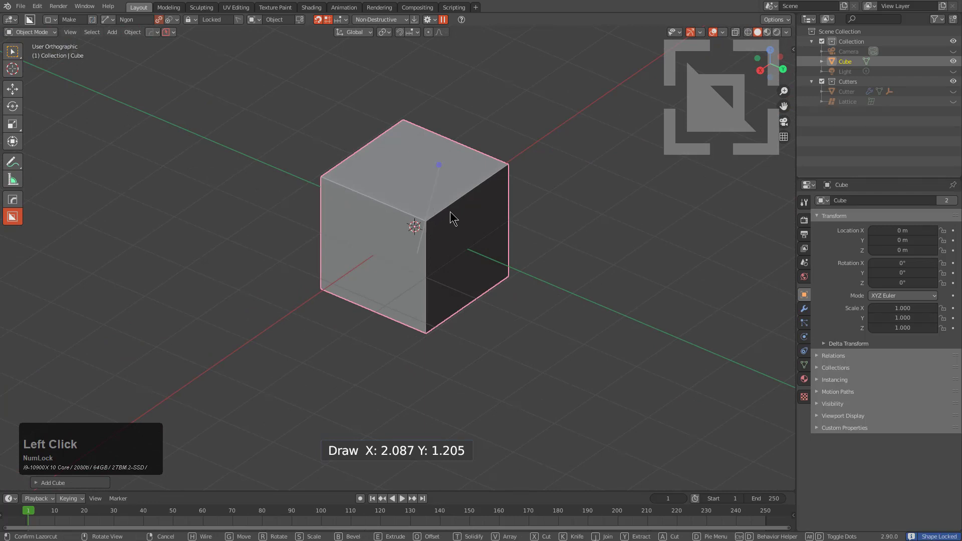
click(450, 211)
drag(451, 178, 393, 153)
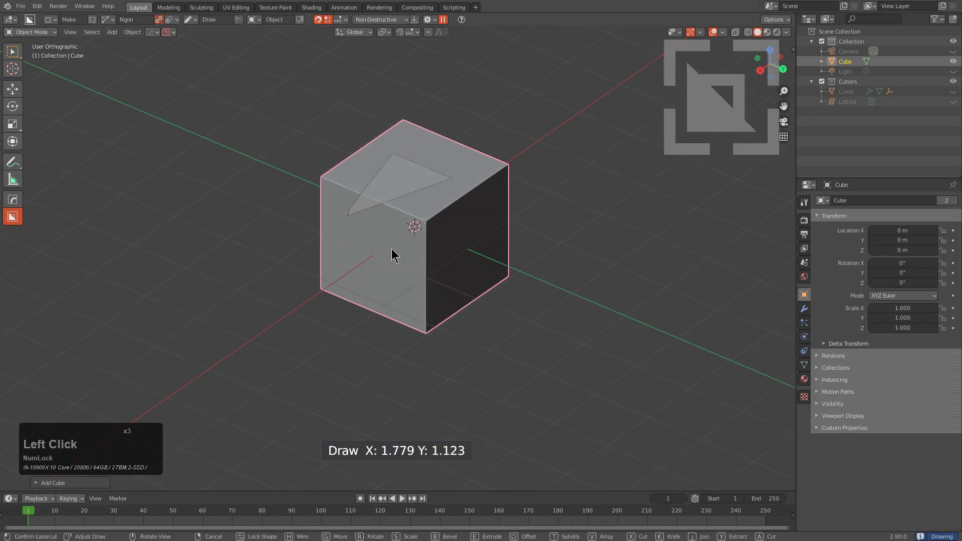
double_click(399, 237)
click(459, 254)
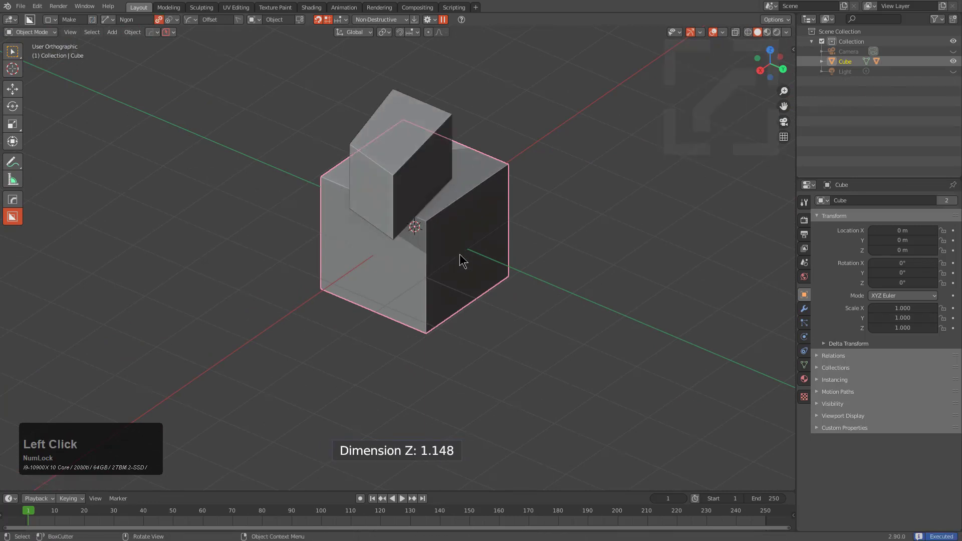
With the cube deselected, draw a many-sided Ngon on the world plane overlapping the cube's side and extrude it into a separate block
middle_drag(459, 255, 302, 209)
click(261, 196)
mouse_move(268, 167)
mouse_down()
mouse_move(195, 230)
mouse_move(161, 203)
mouse_up()
click(149, 294)
click(244, 308)
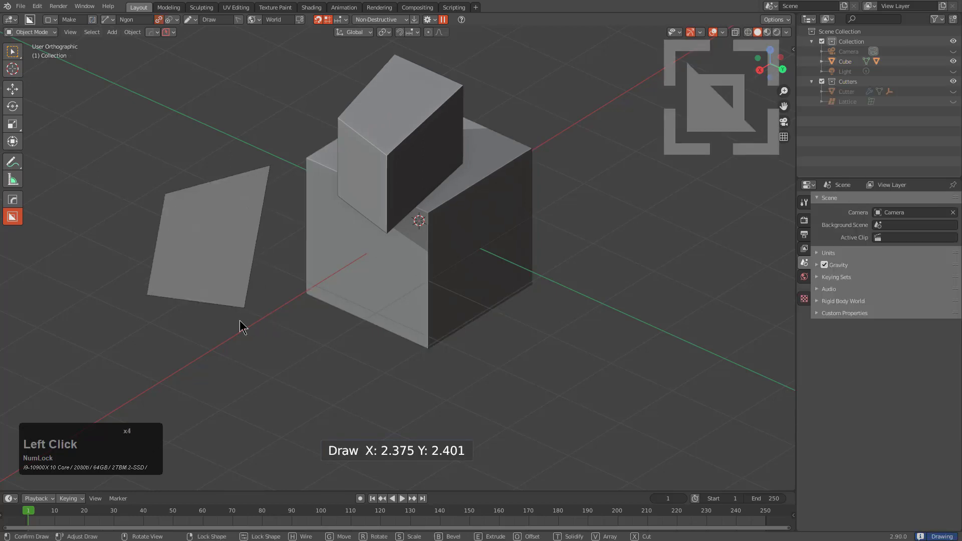
click(293, 278)
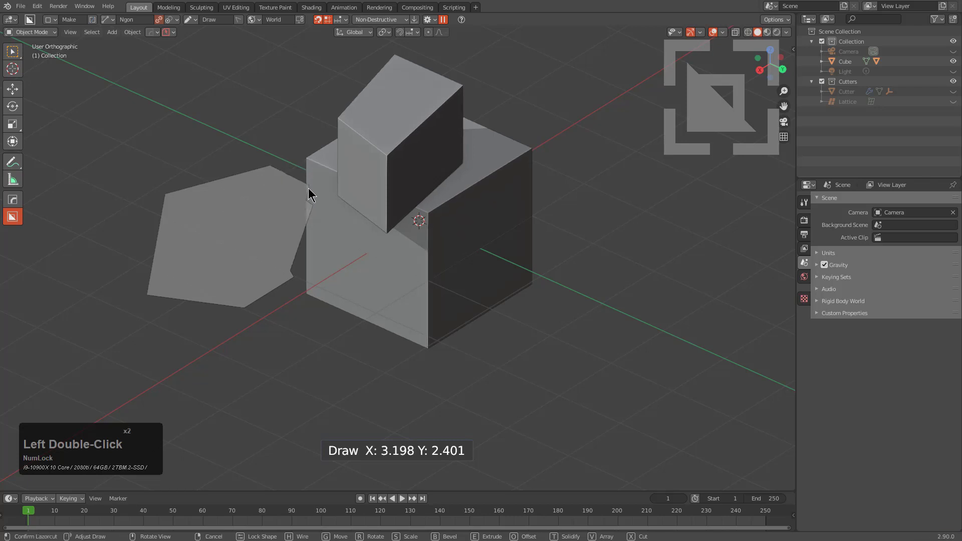
double_click(312, 203)
middle_drag(257, 122, 316, 180)
scroll(316, 180, down, 1)
click(235, 230)
middle_drag(235, 234, 312, 149)
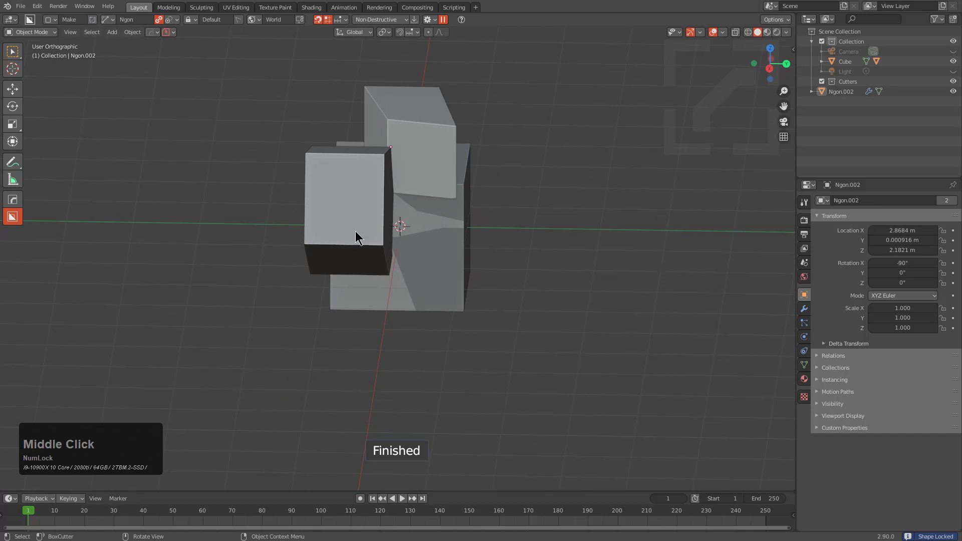
Delete the many-sided Ngon block overlapping the cube's side
middle_drag(356, 236, 466, 267)
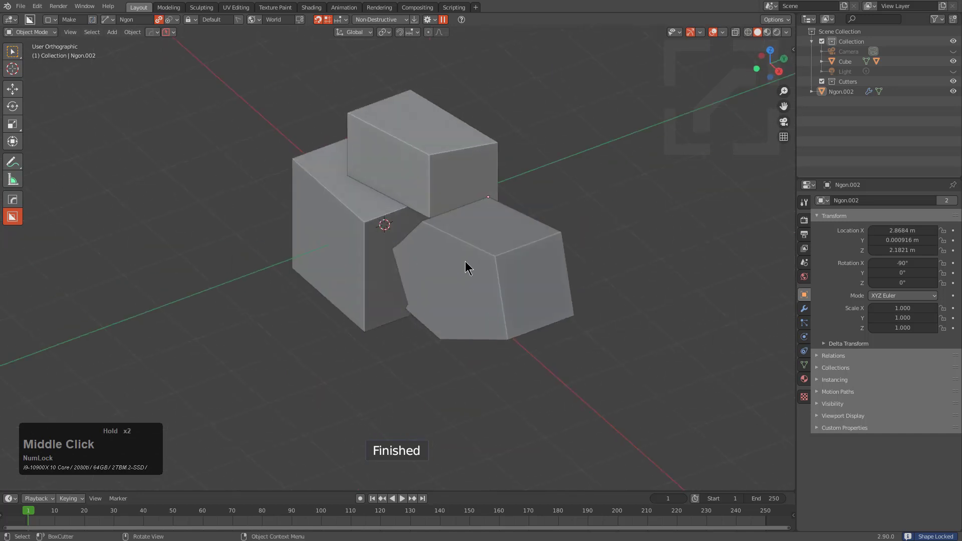
click(506, 273)
key(x)
click(507, 268)
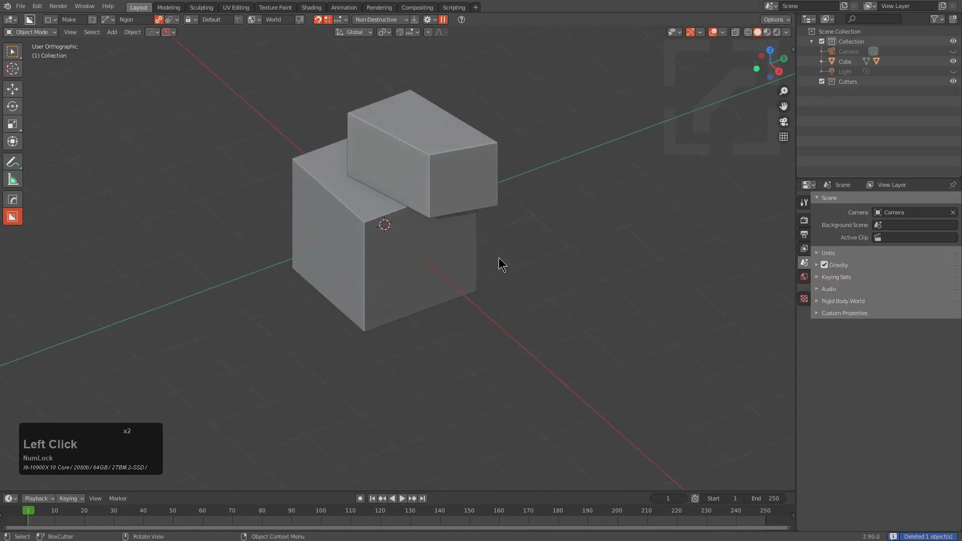
Draw a large irregular Ngon about 6.2 by 5.1 on the World Z plane beside the cube and extrude it upward
click(261, 18)
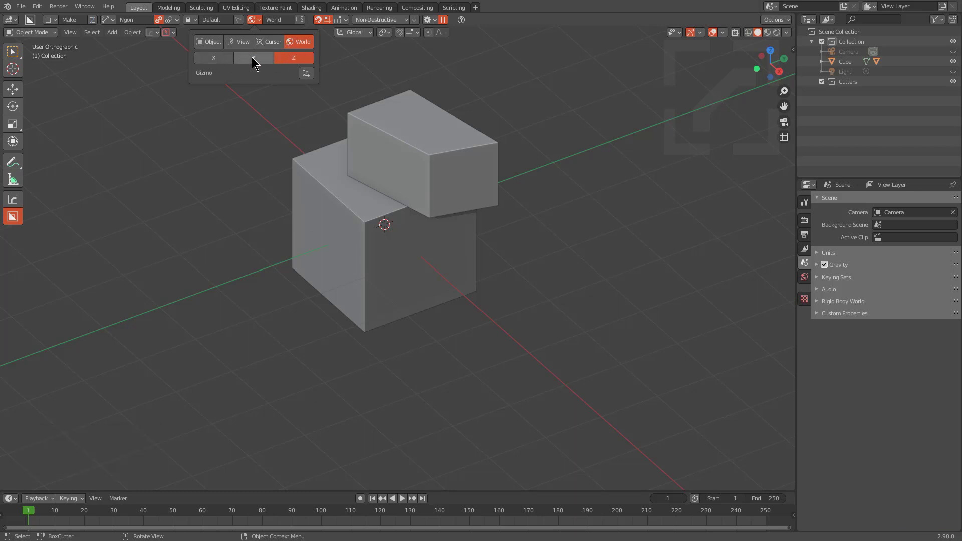
mouse_move(404, 134)
middle_down()
mouse_move(350, 163)
mouse_move(392, 242)
mouse_move(386, 279)
mouse_move(397, 287)
middle_up()
drag(397, 288, 317, 199)
click(264, 204)
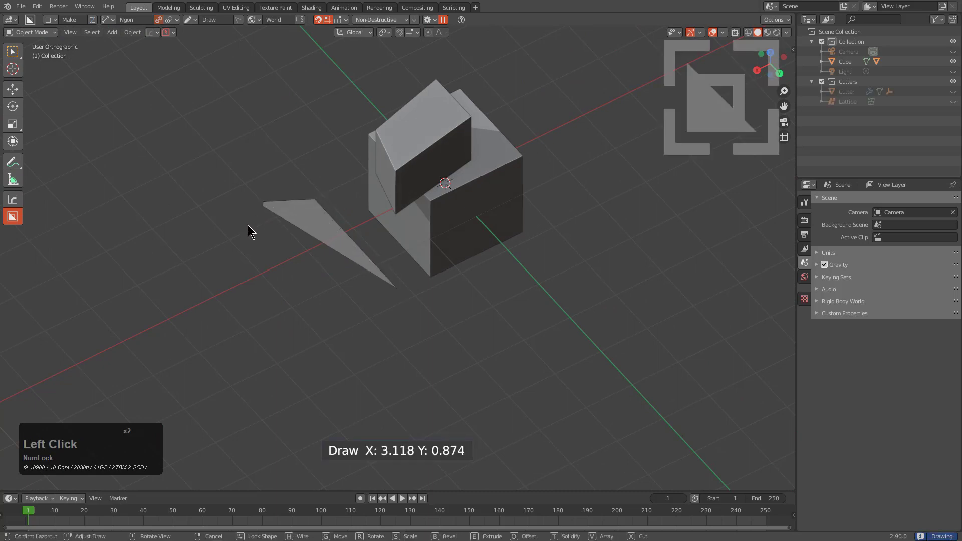
click(136, 267)
click(128, 288)
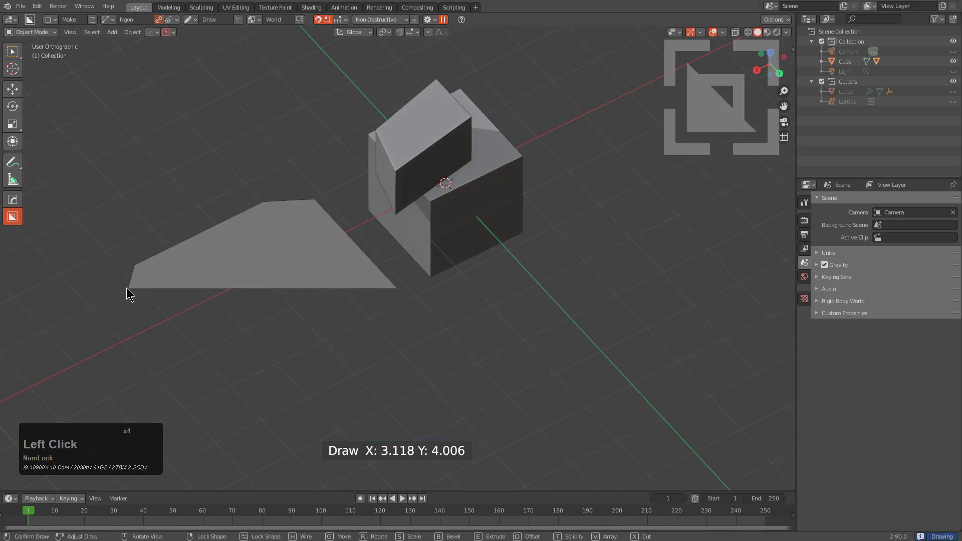
click(198, 364)
click(312, 468)
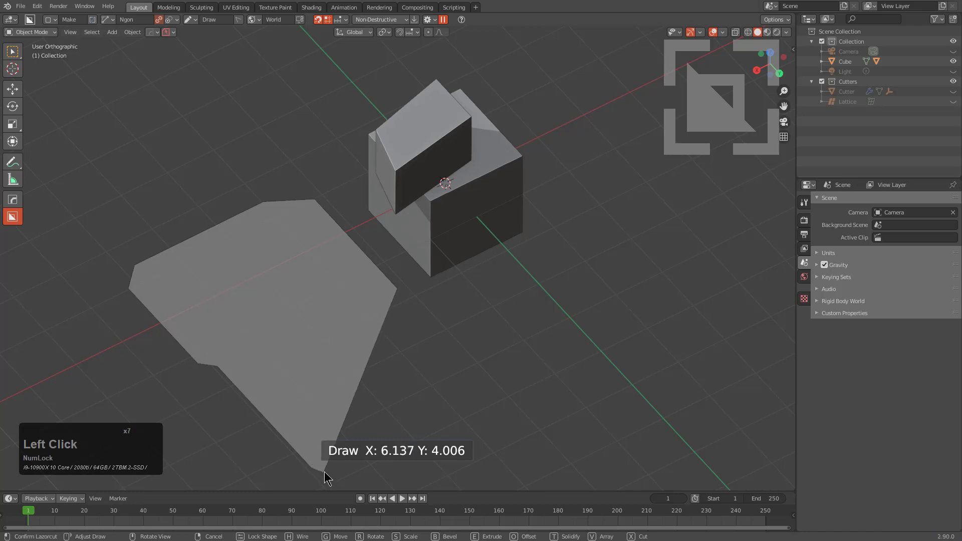
click(333, 471)
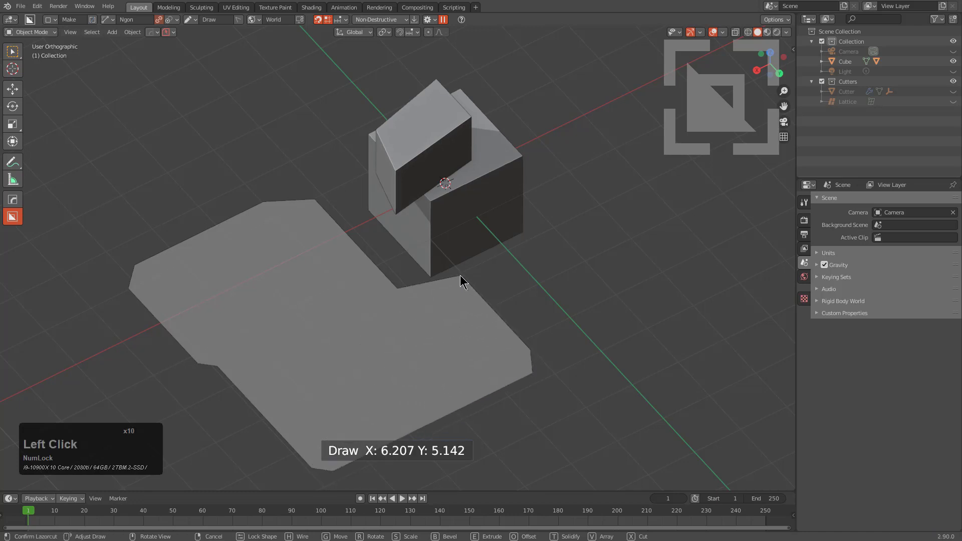
double_click(460, 275)
click(438, 133)
Delete the large world-plane Ngon and the block on top of the cube, keeping only the plain cube
scroll(396, 287, down, 2)
mouse_move(424, 302)
middle_down()
mouse_move(389, 294)
mouse_move(423, 296)
middle_up()
click(388, 294)
key(x)
click(414, 164)
key(x)
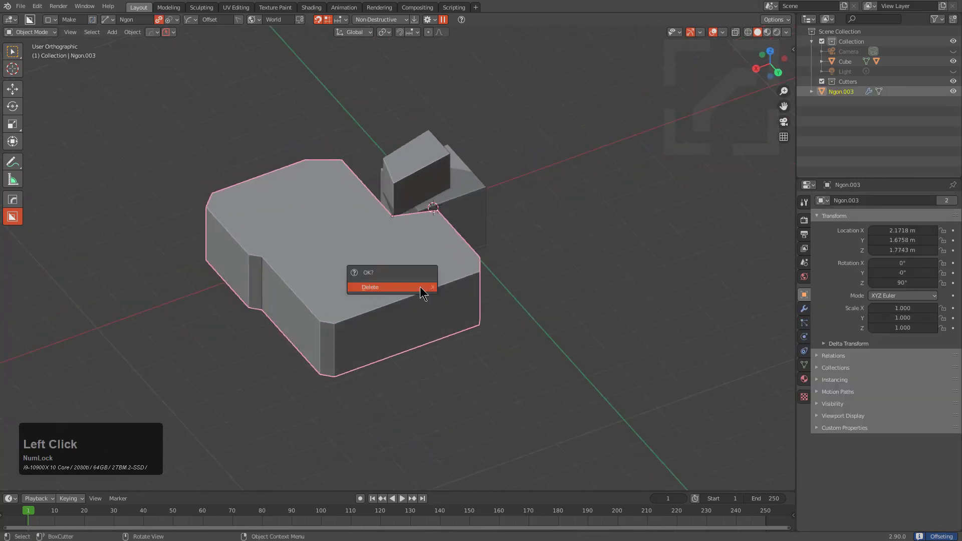
click(411, 173)
key(x)
click(417, 214)
click(411, 169)
key(x)
click(412, 170)
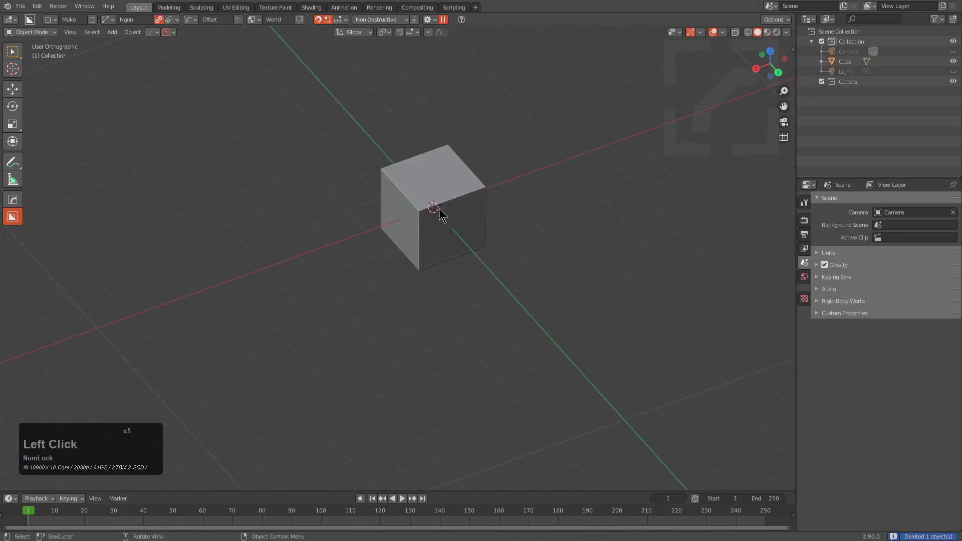
Select the cube and set the draw surface to Object
scroll(455, 188, up, 4)
click(465, 151)
click(255, 20)
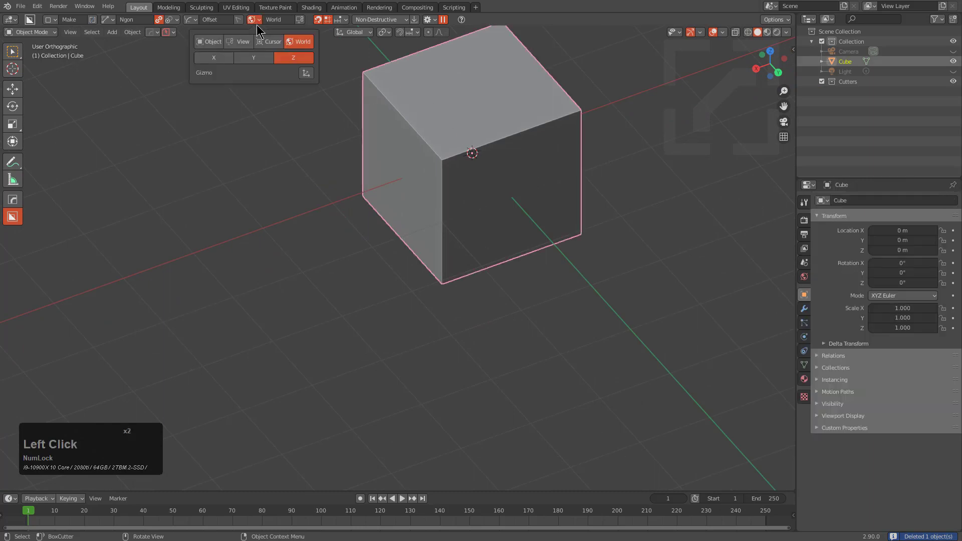
click(211, 43)
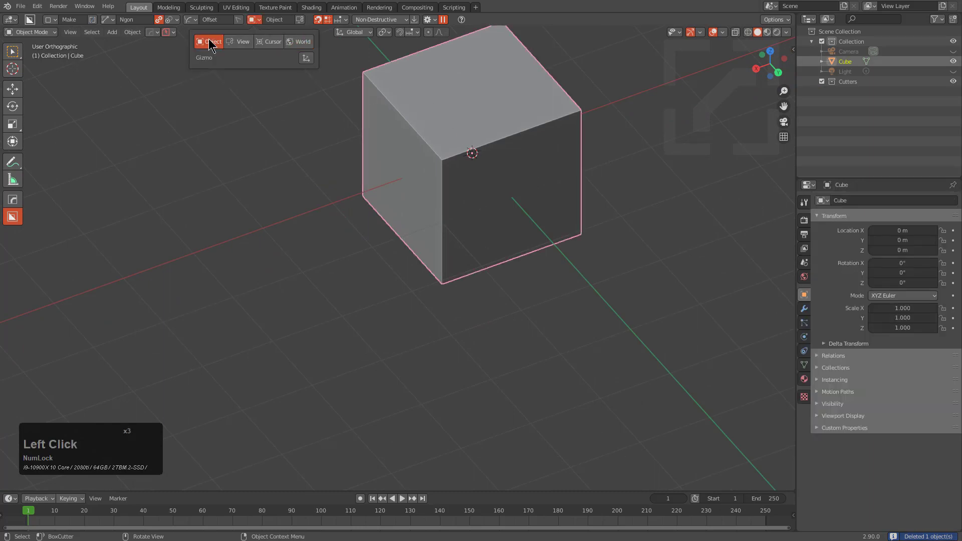
Cut a four-sided Ngon about 1.09 by 0.81 from the cube's dark side face, extruded about 3.33 through the whole cube
click(471, 173)
key(a)
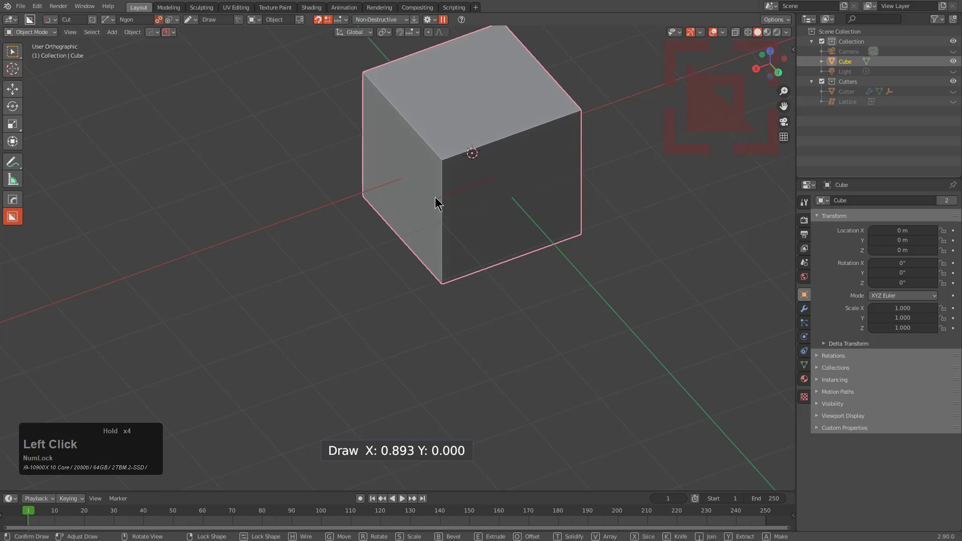
click(435, 203)
double_click(509, 225)
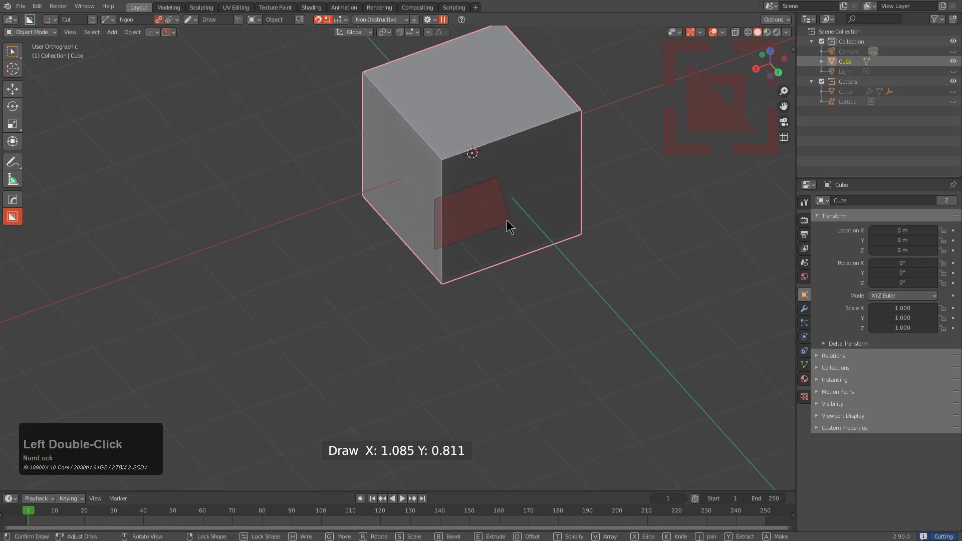
click(303, 92)
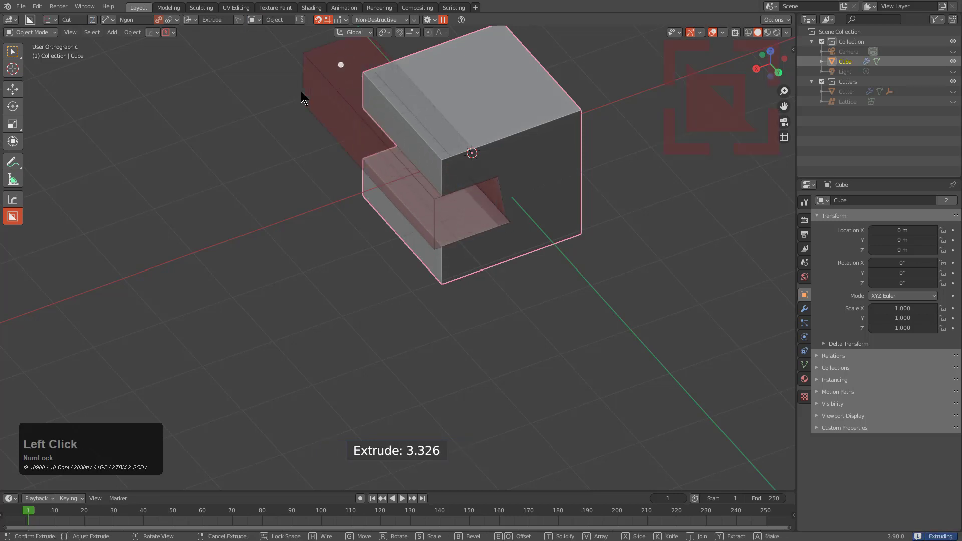
click(455, 163)
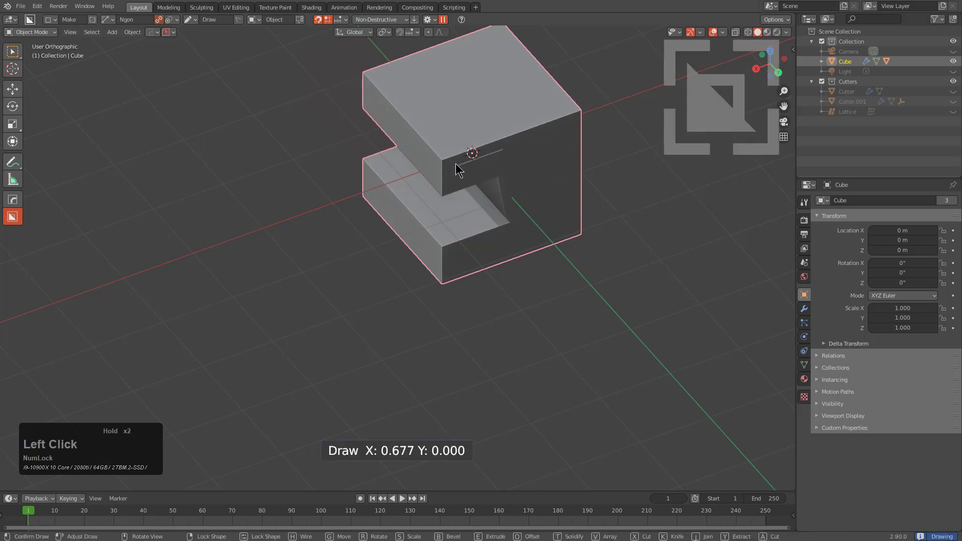
click(54, 22)
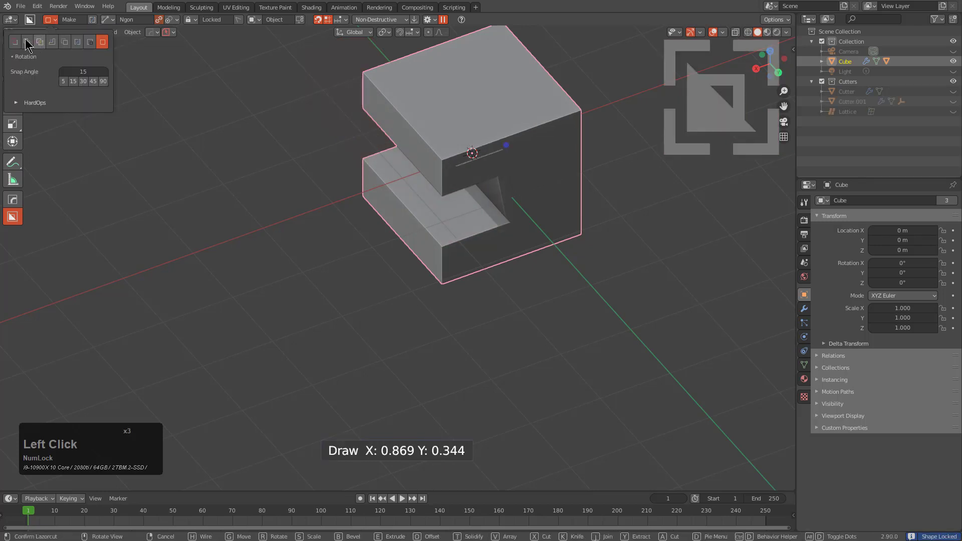
click(22, 39)
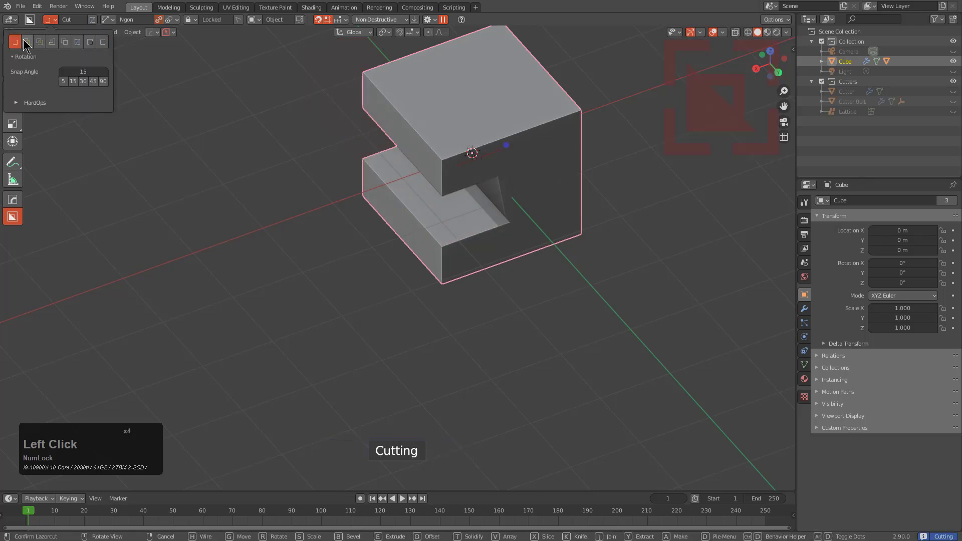
click(452, 177)
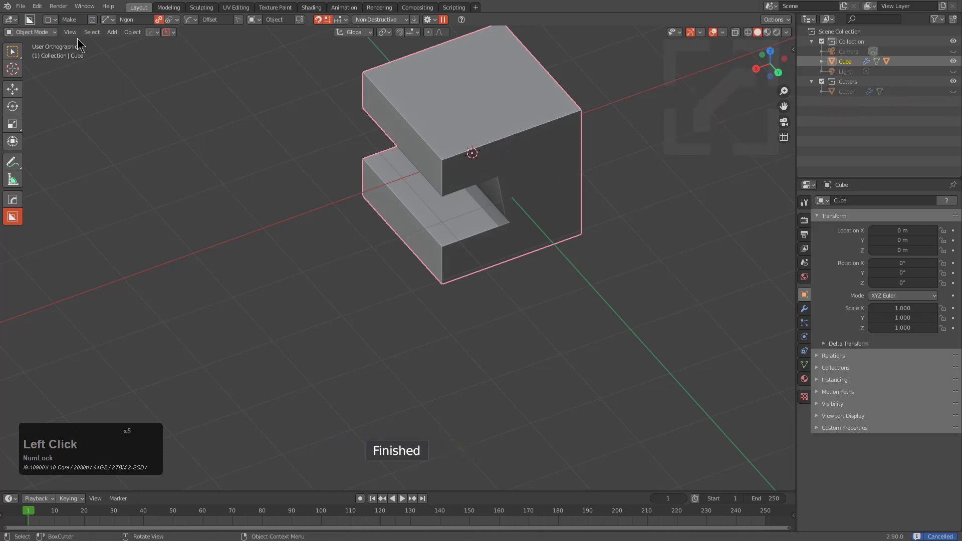
In Cut mode, draw a notched Ngon about 1.66 by 1.49 over the slot's open face and cut it about 1.08 deep
click(58, 22)
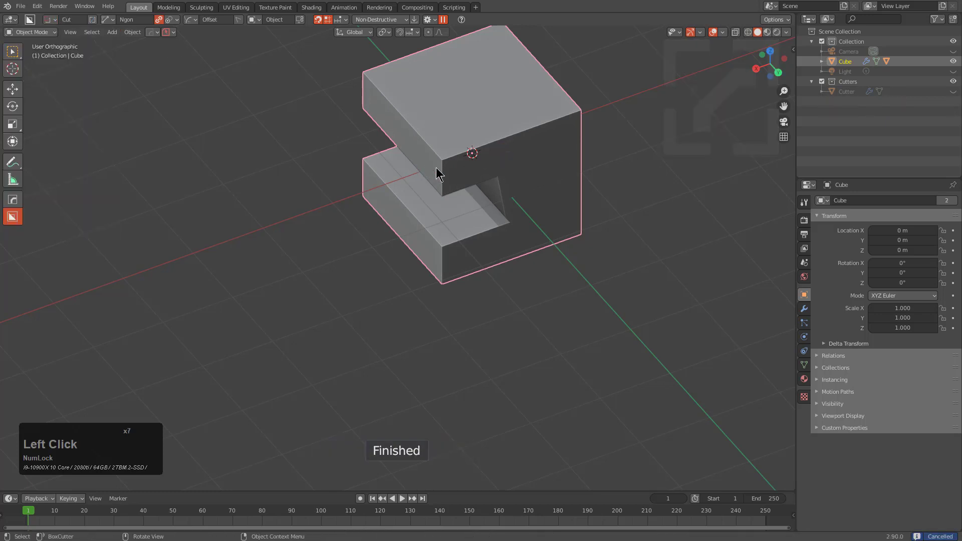
click(457, 174)
click(506, 159)
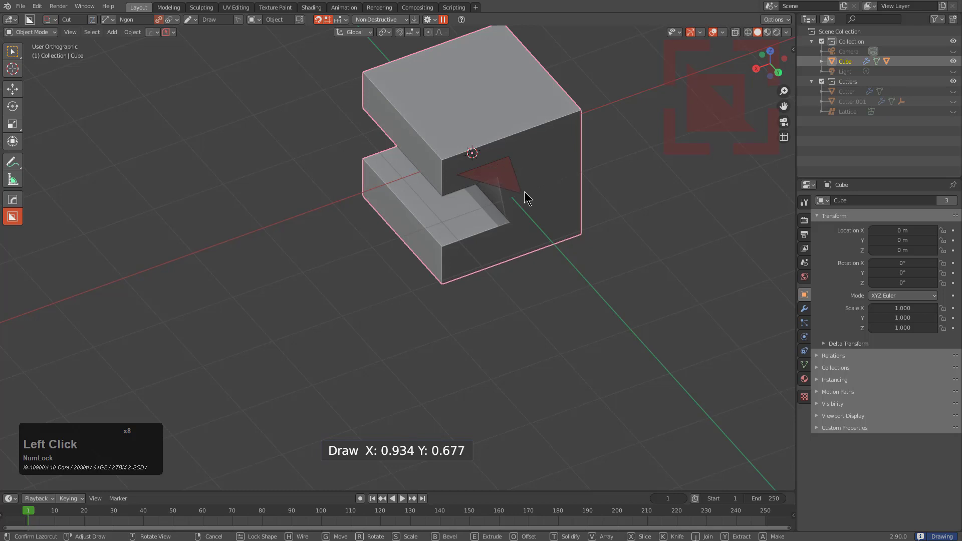
click(560, 178)
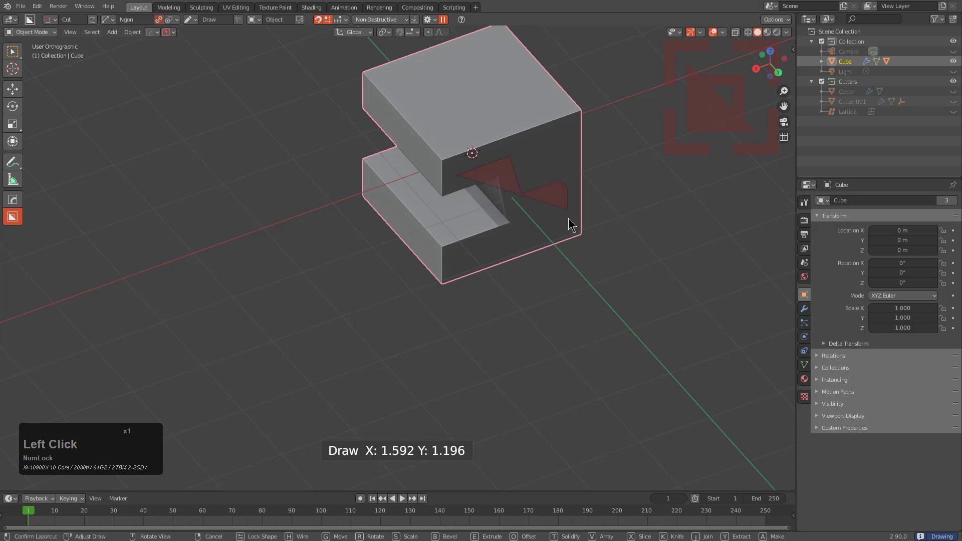
click(489, 247)
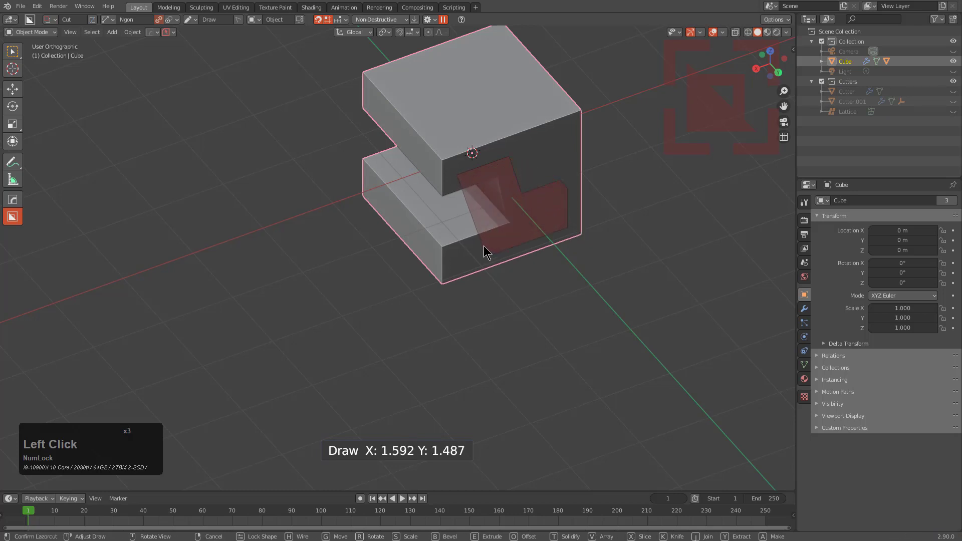
click(483, 246)
click(452, 260)
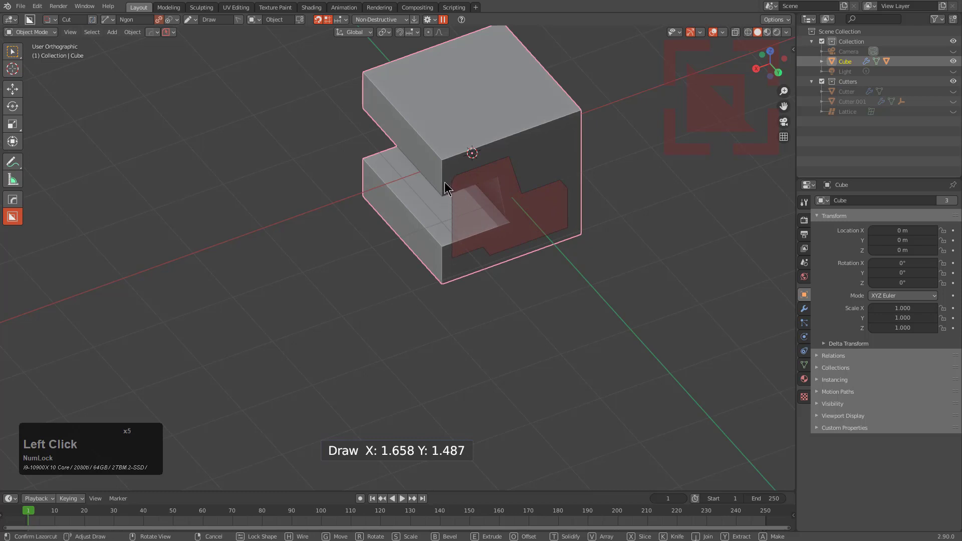
double_click(446, 185)
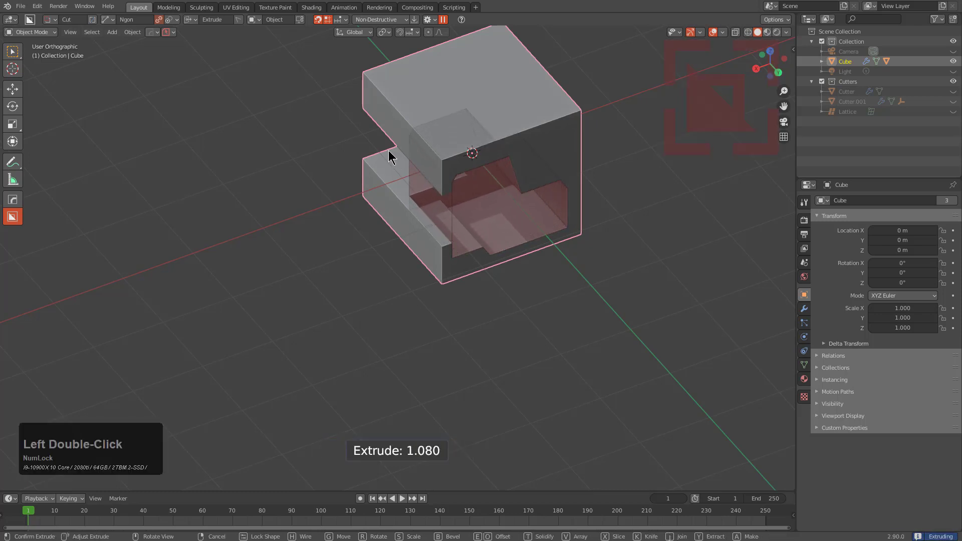
click(399, 166)
Switch the cutter shape to Box and draw a box cut across the cube's top face, overhanging its side edge
middle_drag(399, 166, 459, 161)
shift+middle_drag(459, 161, 519, 208)
shift+middle_drag(519, 208, 417, 214)
scroll(418, 209, up, 1)
key(d)
click(371, 227)
mouse_move(395, 128)
mouse_down()
mouse_move(471, 179)
mouse_move(479, 195)
mouse_up()
middle_drag(540, 218, 494, 230)
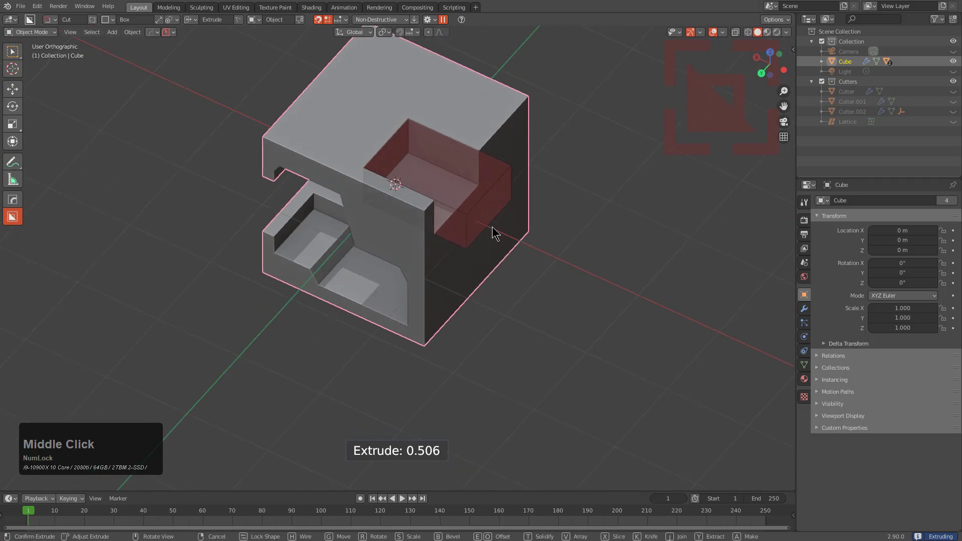
Change the box cut to an Inset about 0.92 deep and set its solidify thickness to about -0.16
key(i)
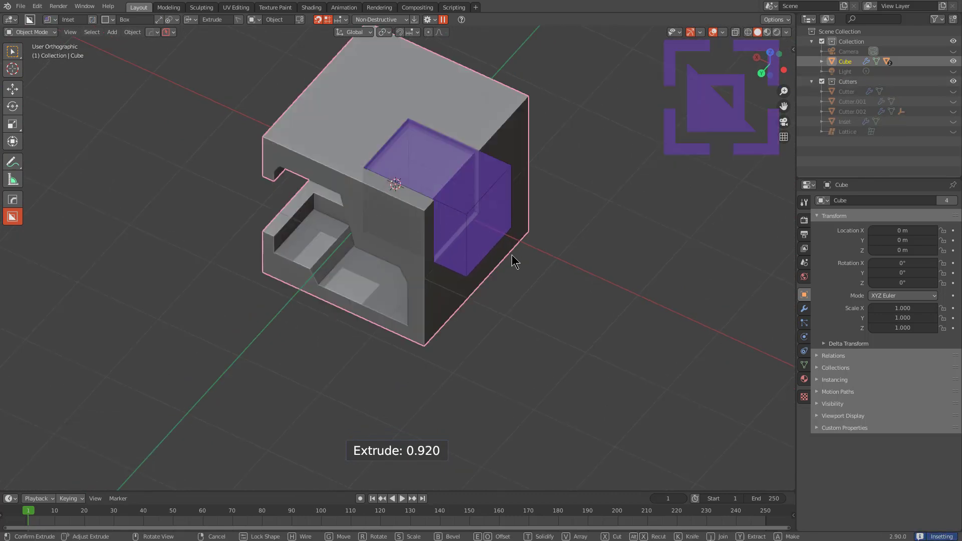
key(t)
click(481, 246)
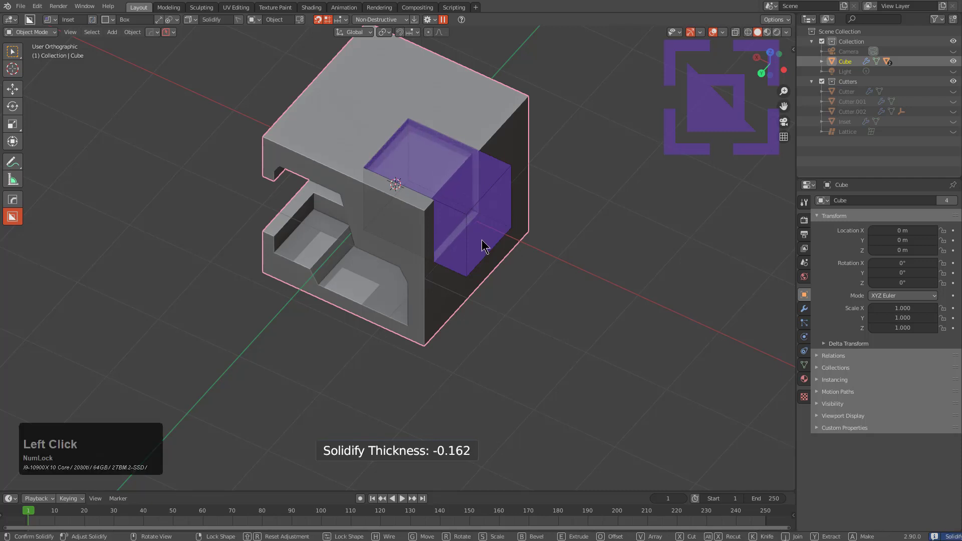
click(492, 176)
mouse_move(492, 176)
middle_down()
mouse_move(549, 174)
mouse_move(475, 176)
middle_up()
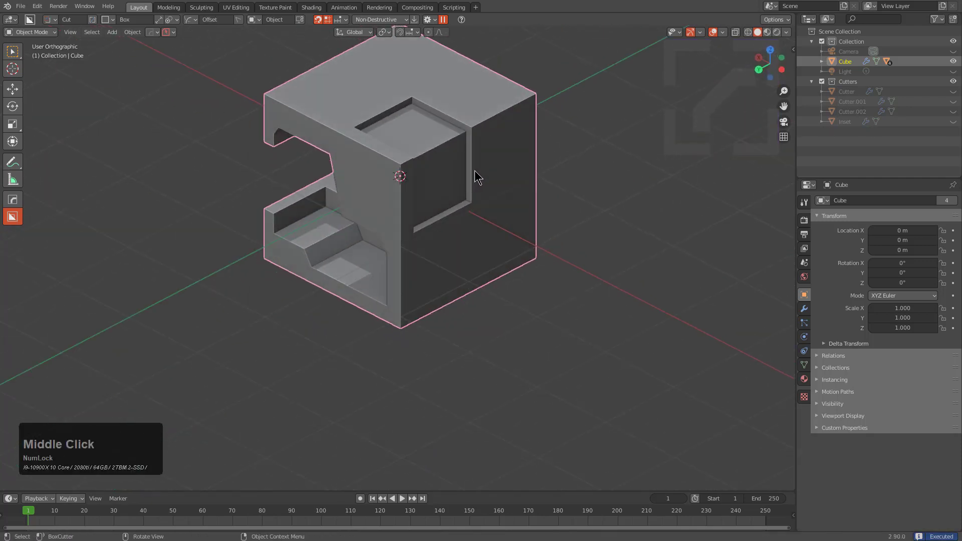
scroll(496, 187, down, 1)
scroll(405, 174, up, 2)
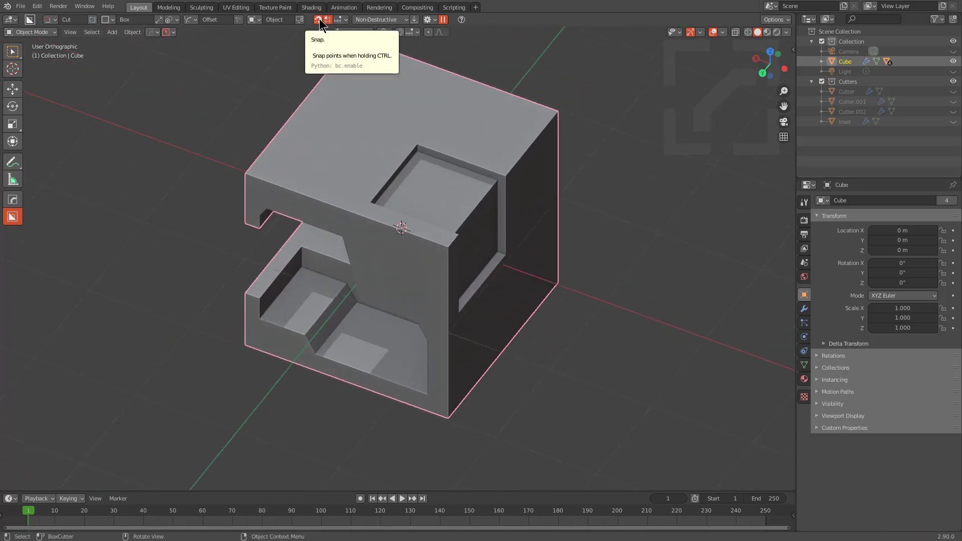
Start a new file with the default cube and activate BoxCutter
middle_drag(354, 155, 435, 164)
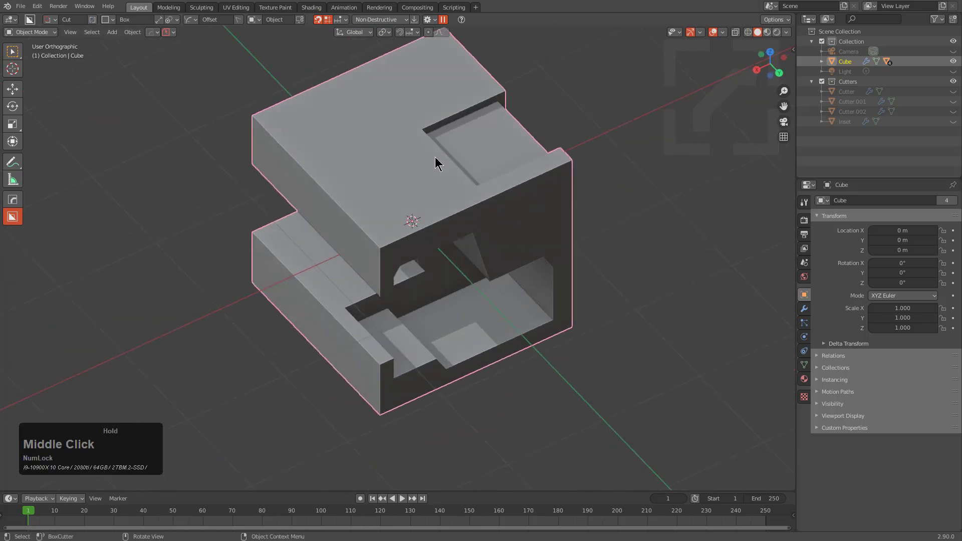
key(ctrl+n)
click(435, 159)
click(498, 286)
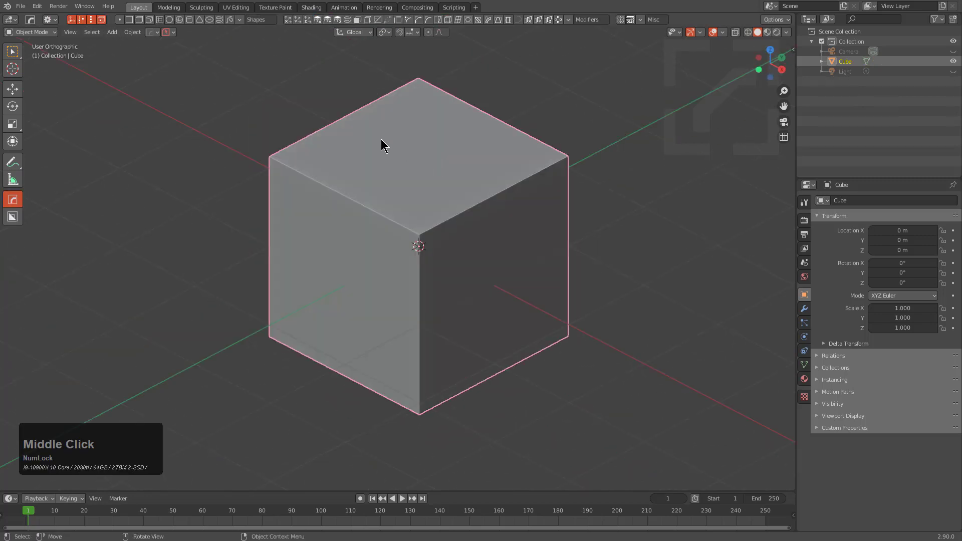
key(w)
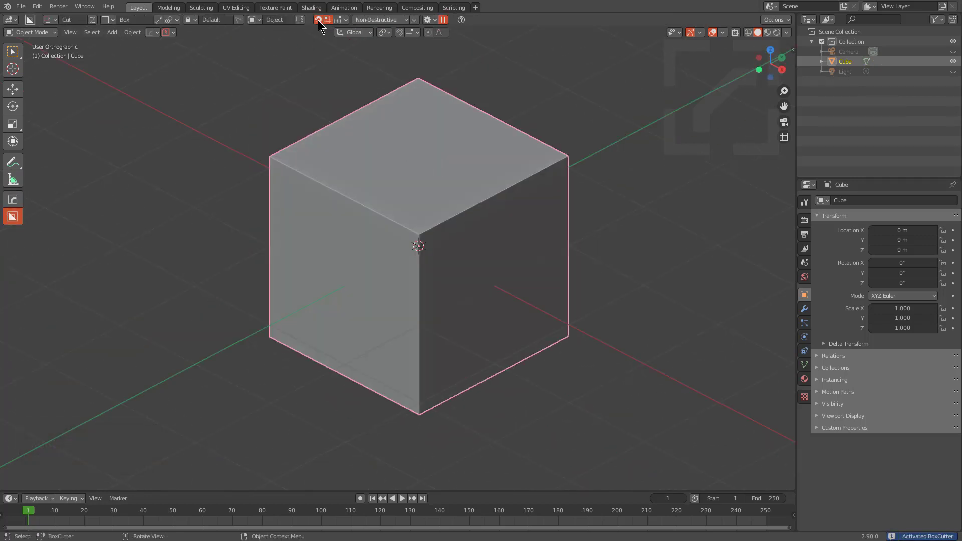
With grid snapping turned off, try to draw a box cut about 1.48 by 0.71 on the cube's front face
click(327, 20)
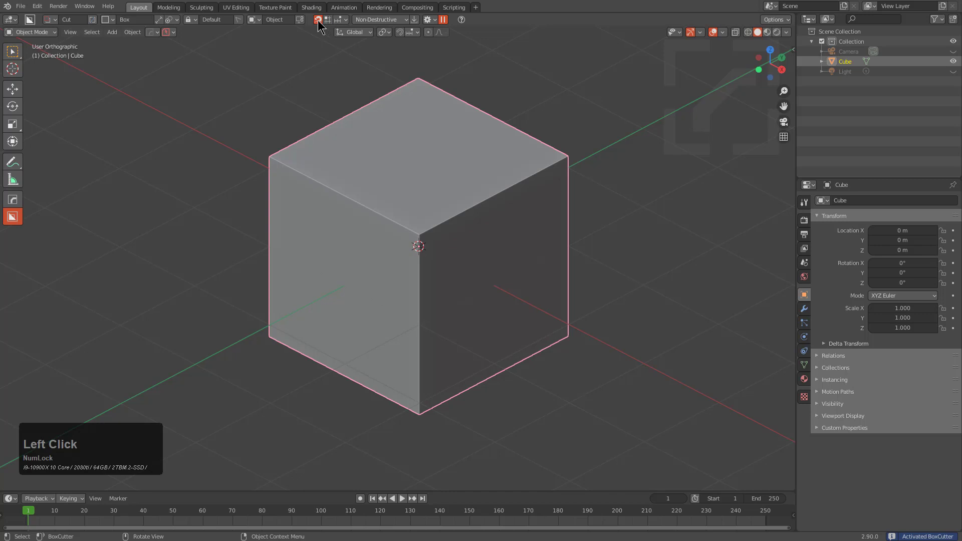
middle_drag(390, 210, 384, 188)
drag(318, 199, 474, 274)
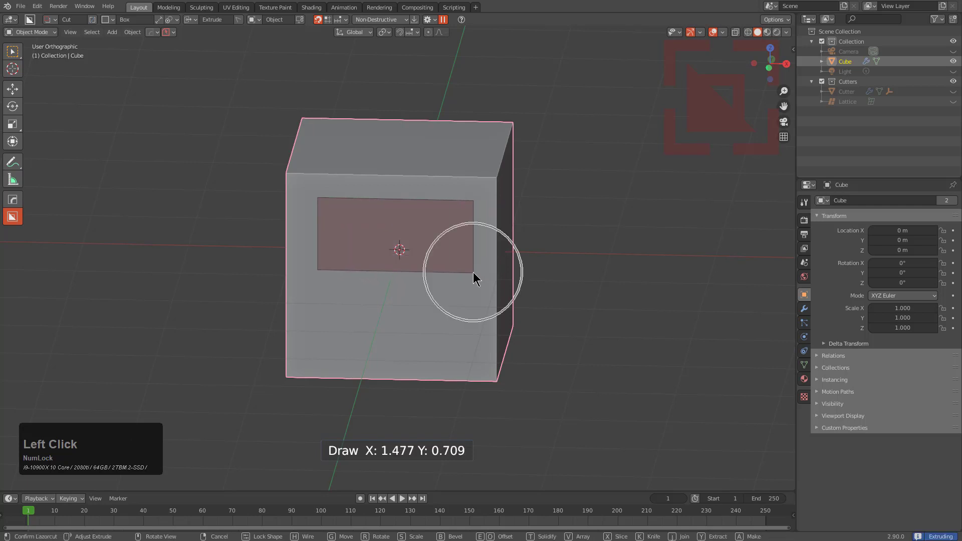
right_click(474, 274)
right_click(446, 272)
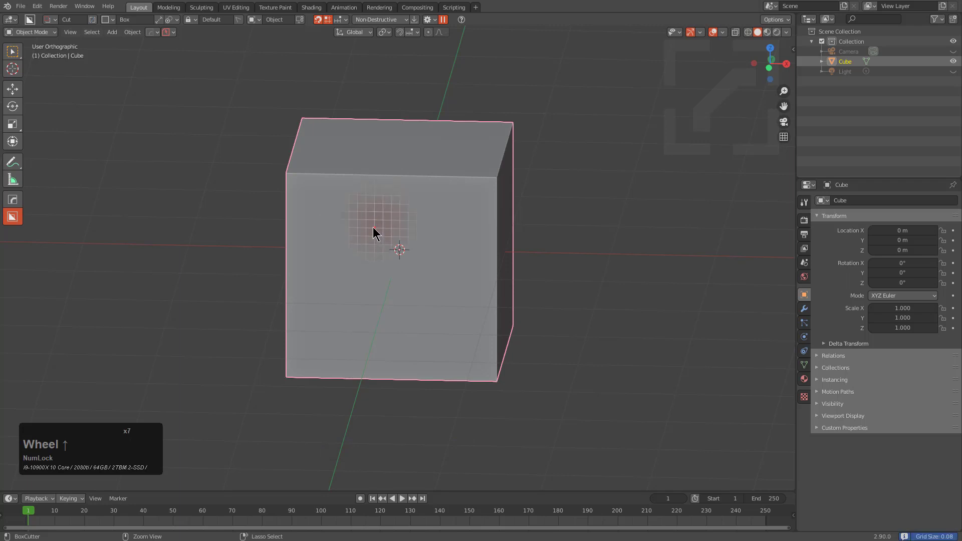
Set the drawing grid size to 0.20 and cut a grid-snapped box through the cube's front face, extruded about 5.27
scroll(366, 236, up, 2)
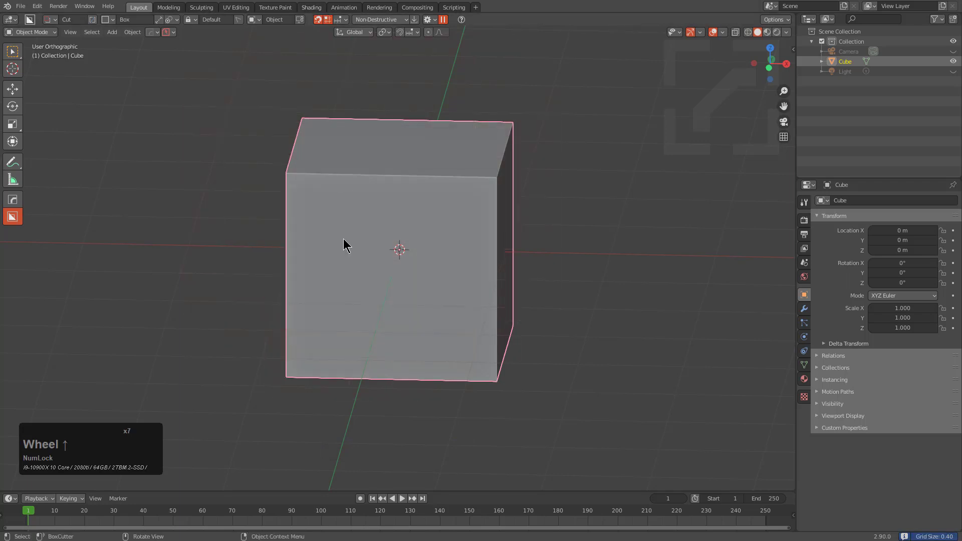
scroll(326, 223, down, 2)
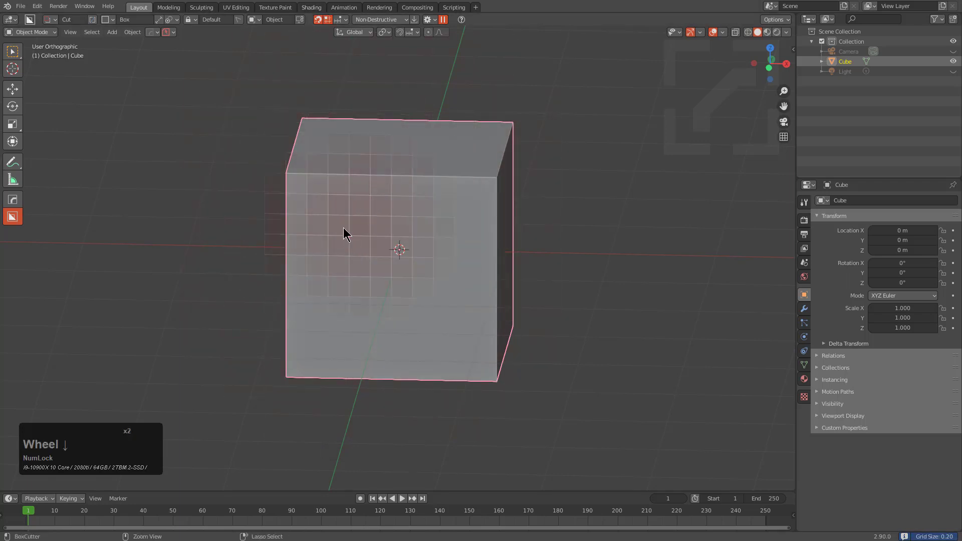
mouse_move(307, 195)
mouse_down()
mouse_move(393, 236)
mouse_move(472, 215)
mouse_move(471, 339)
mouse_move(378, 339)
mouse_move(359, 366)
mouse_move(471, 367)
mouse_move(526, 256)
mouse_up()
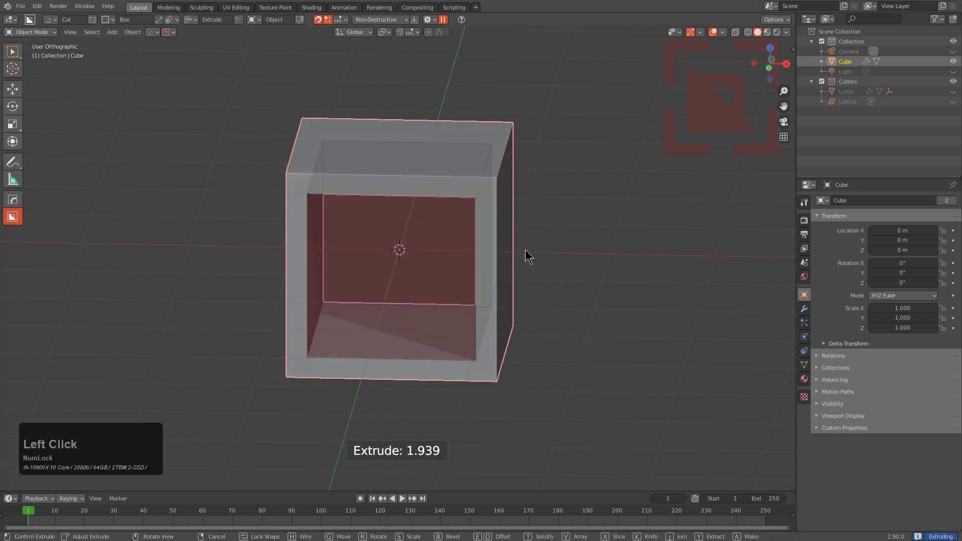
click(389, 220)
Switch the cutter shape to Ngon and extrude a grid-snapped, notched outline about 1.6 by 1.4 on the cube's adjacent solid side
middle_drag(389, 221, 429, 206)
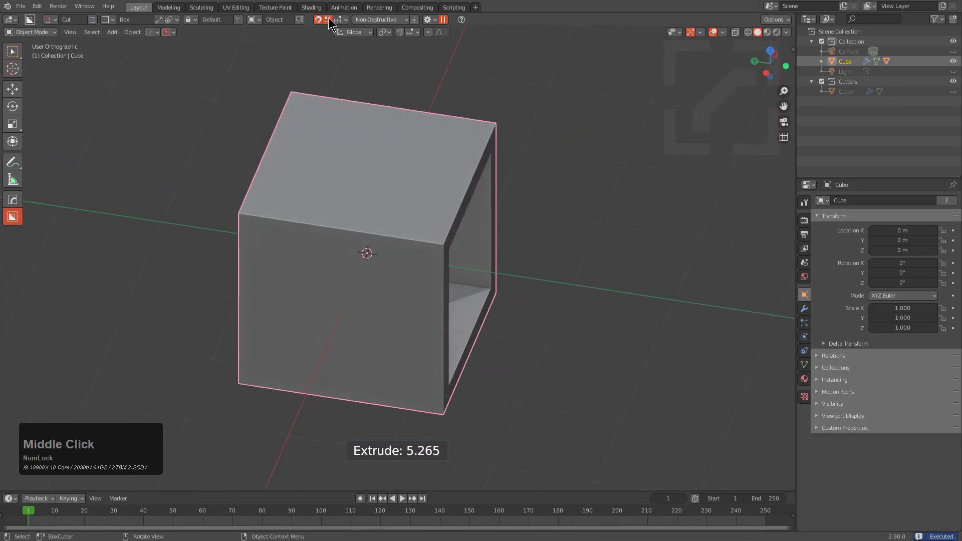
key(d)
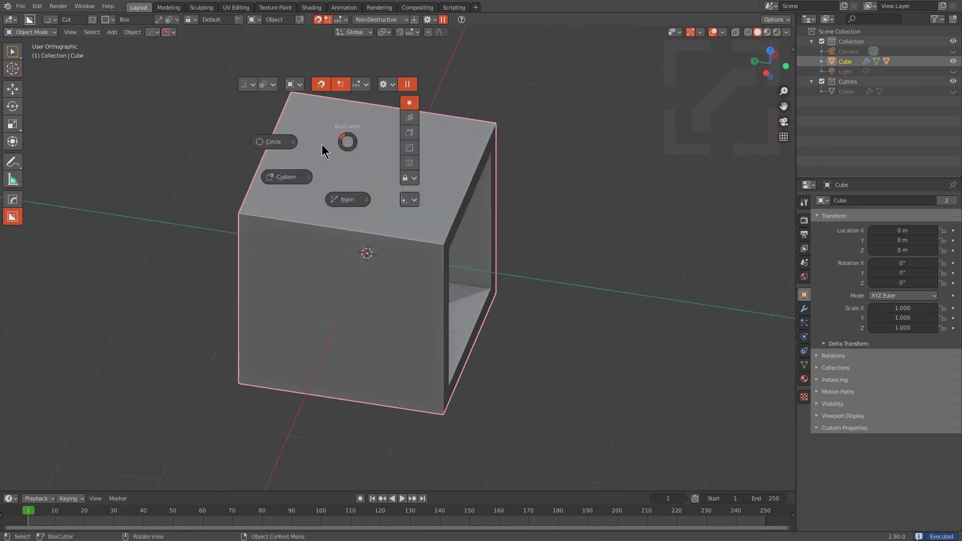
click(346, 199)
middle_drag(318, 266, 270, 236)
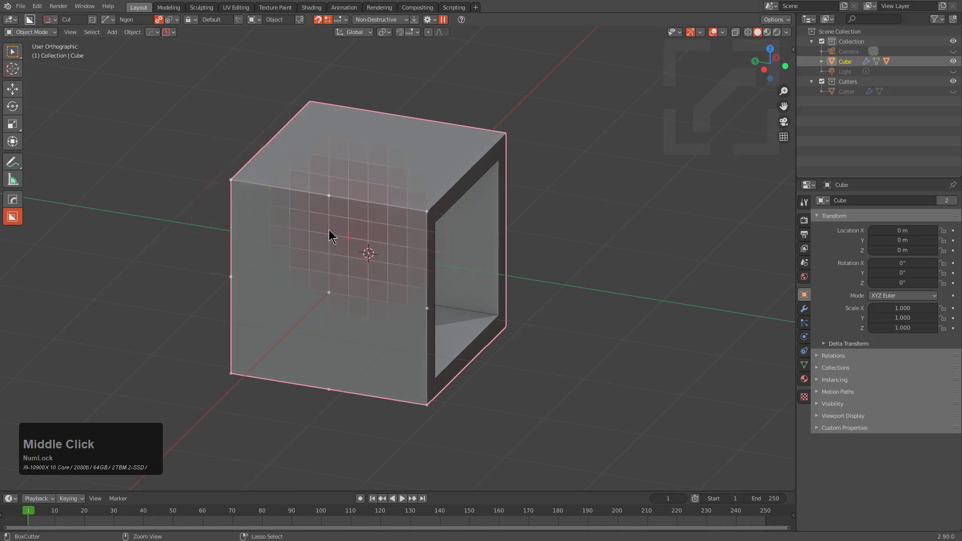
click(257, 206)
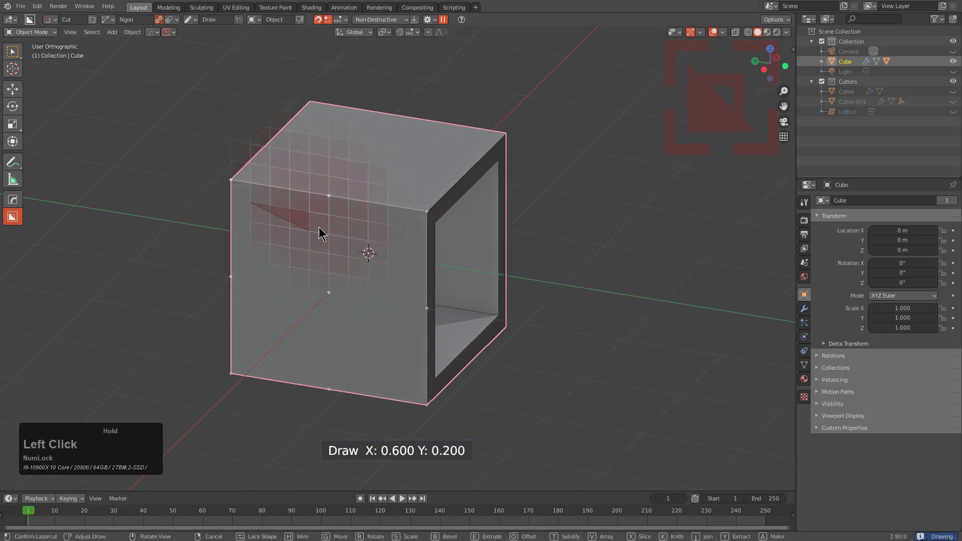
click(329, 237)
click(392, 224)
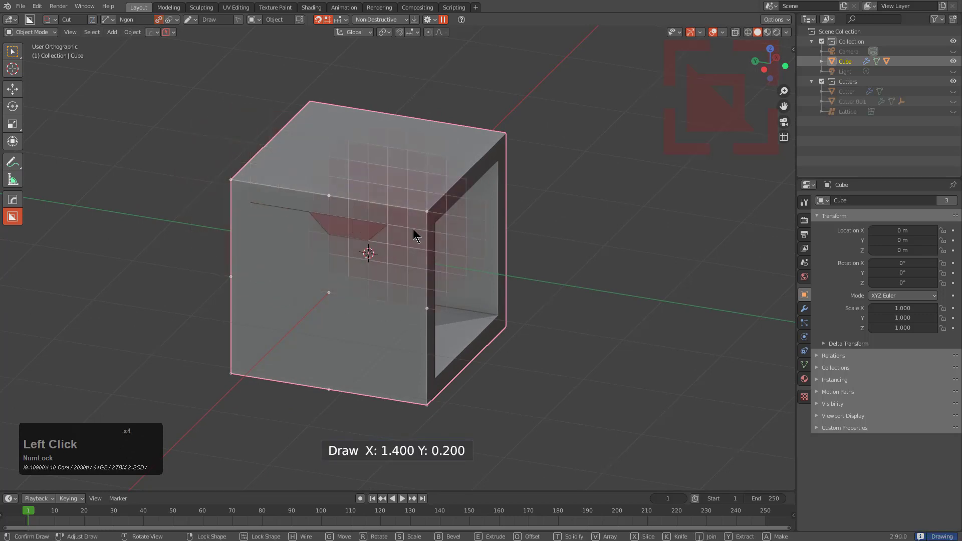
click(416, 230)
click(402, 313)
click(387, 323)
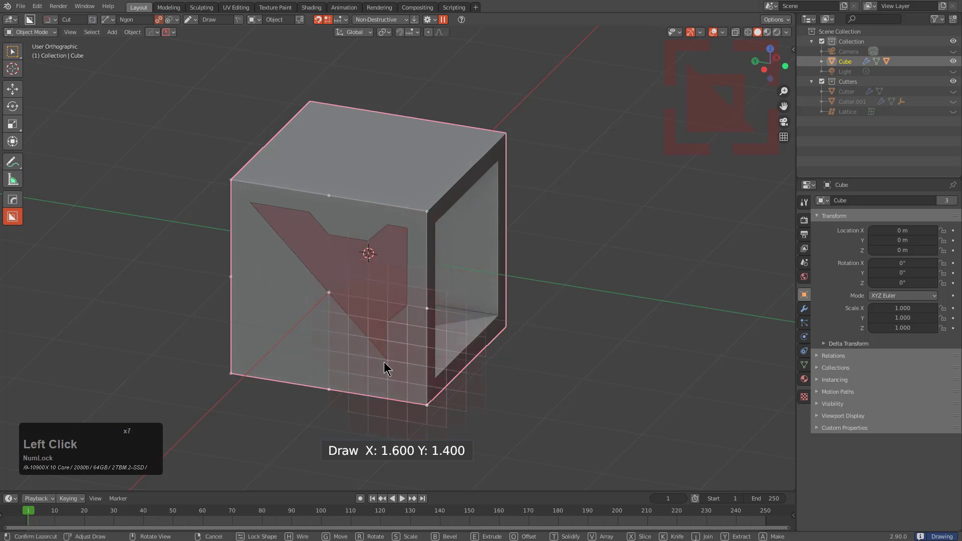
click(387, 358)
click(343, 346)
click(343, 335)
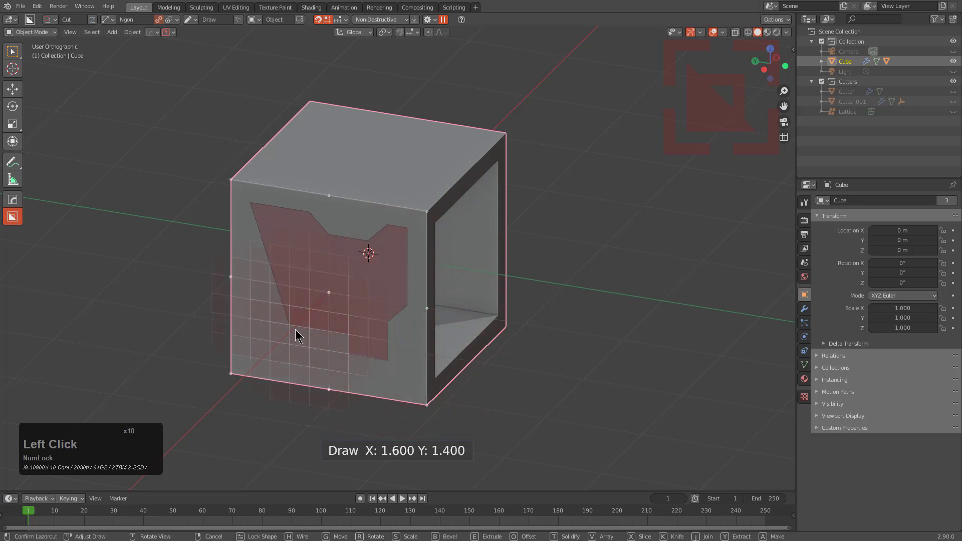
click(296, 331)
click(279, 348)
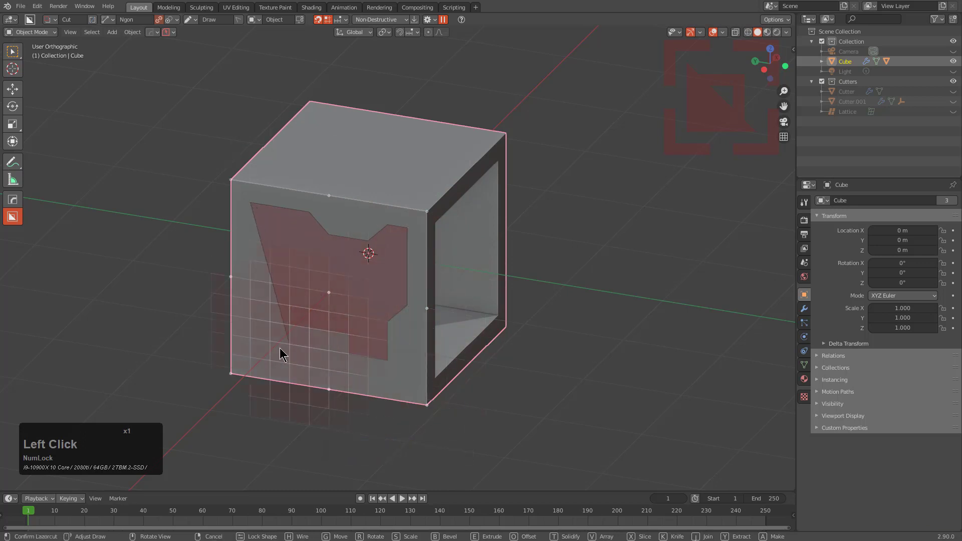
double_click(246, 342)
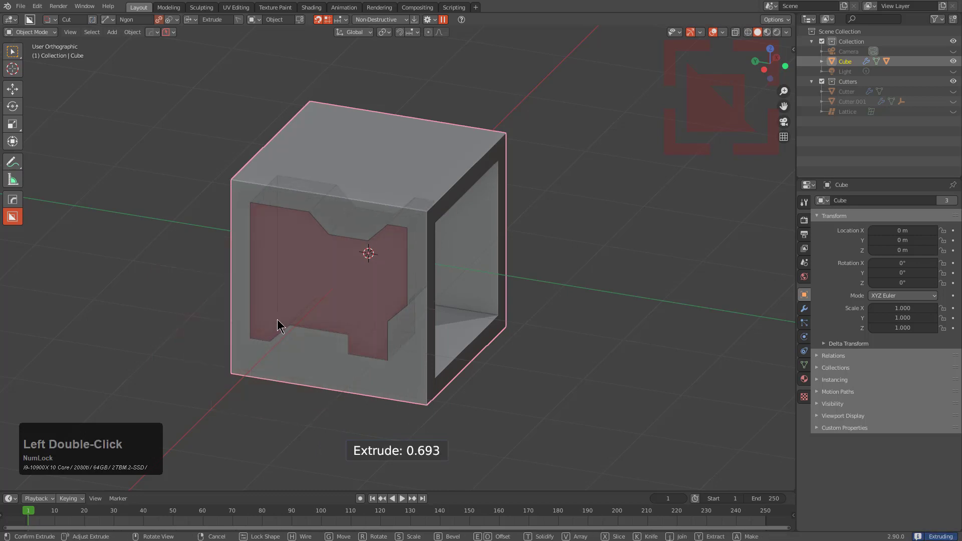
Lock the Ngon cutter's shape, move it toward the face's lower edge and apply the cut
middle_drag(256, 336, 350, 311)
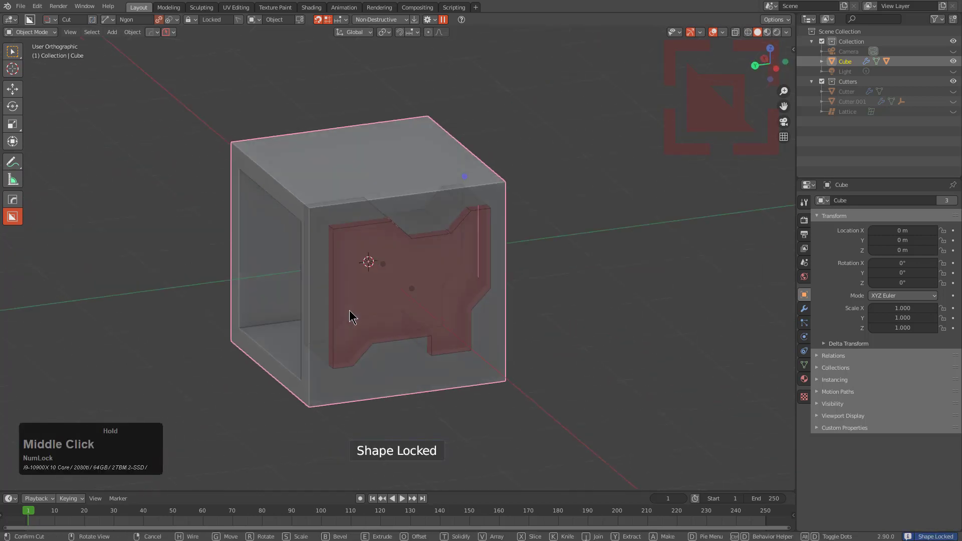
key(g)
click(425, 322)
scroll(425, 322, down, 1)
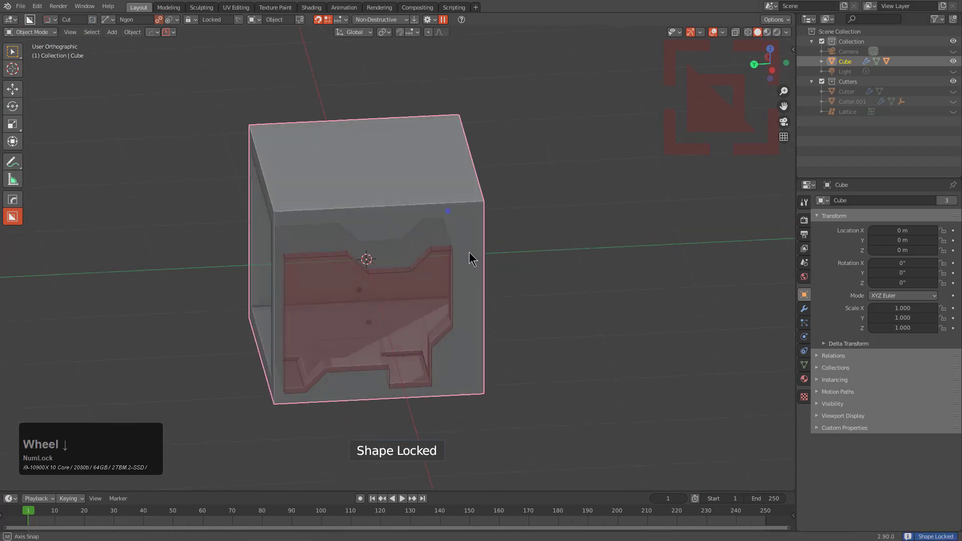
middle_drag(470, 252, 320, 277)
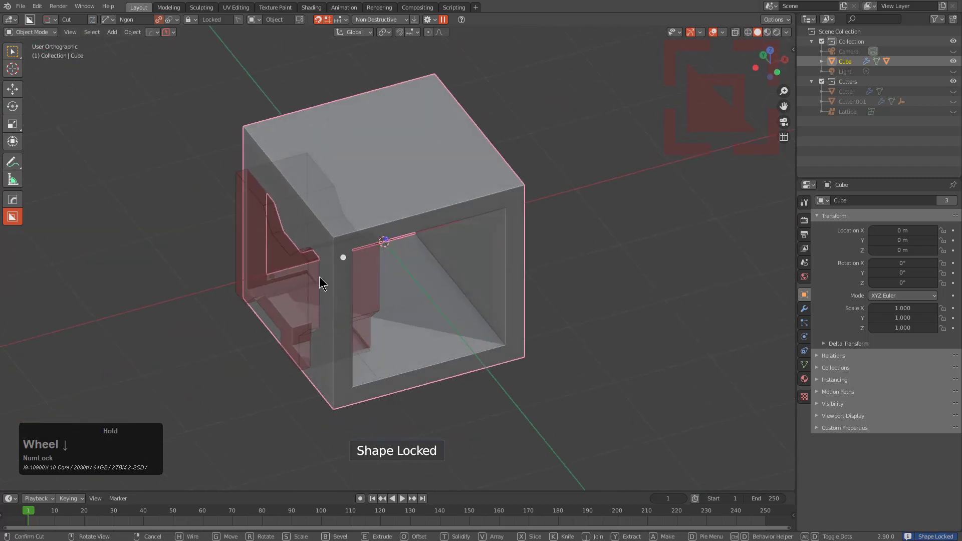
click(355, 255)
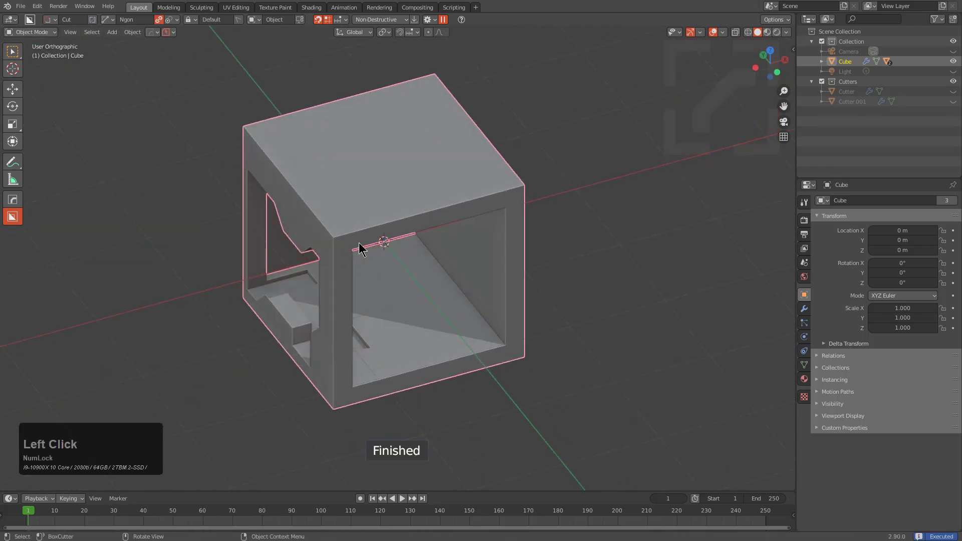
mouse_move(354, 255)
middle_down()
mouse_move(438, 219)
mouse_move(476, 217)
mouse_move(446, 258)
mouse_move(365, 263)
mouse_move(355, 250)
middle_up()
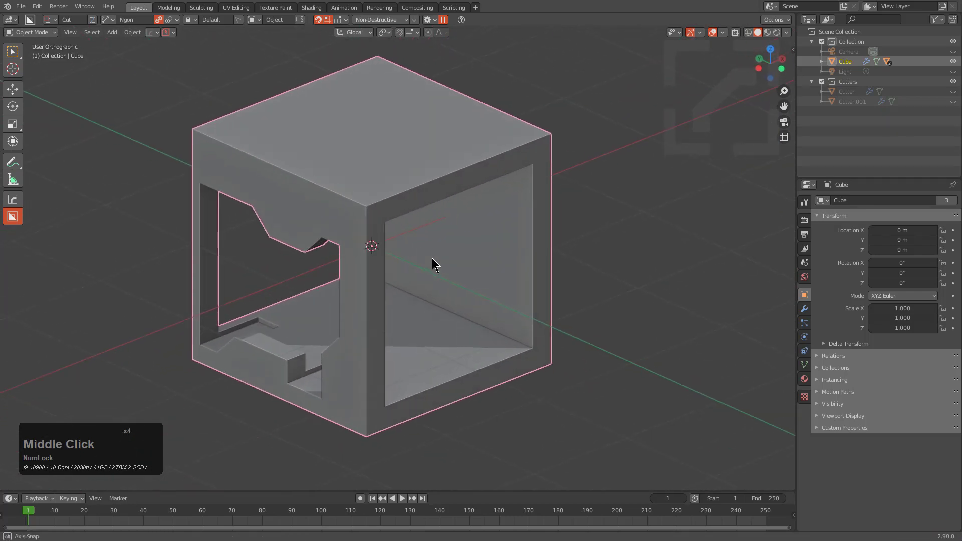
Turn off snapping in BoxCutter
middle_drag(432, 258, 376, 218)
scroll(419, 243, down, 1)
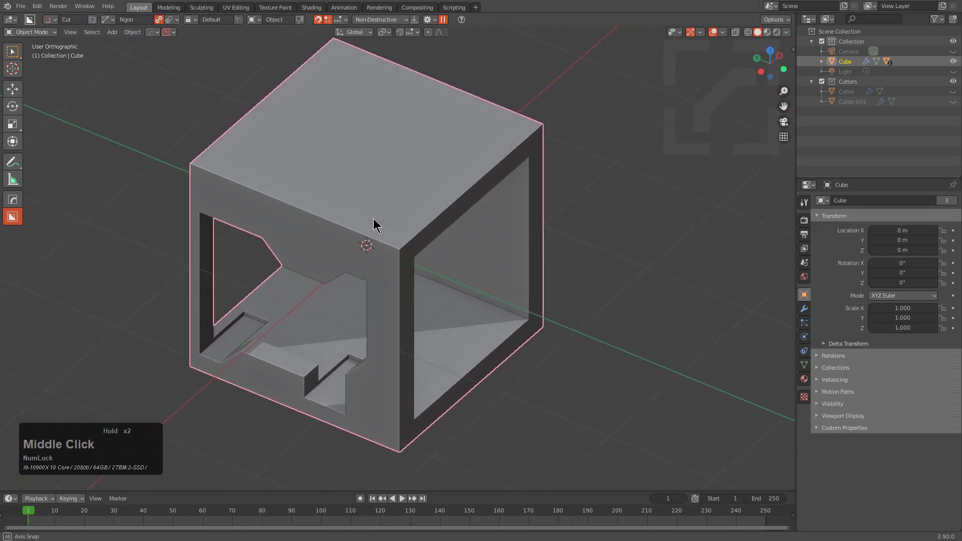
scroll(374, 221, down, 1)
click(318, 20)
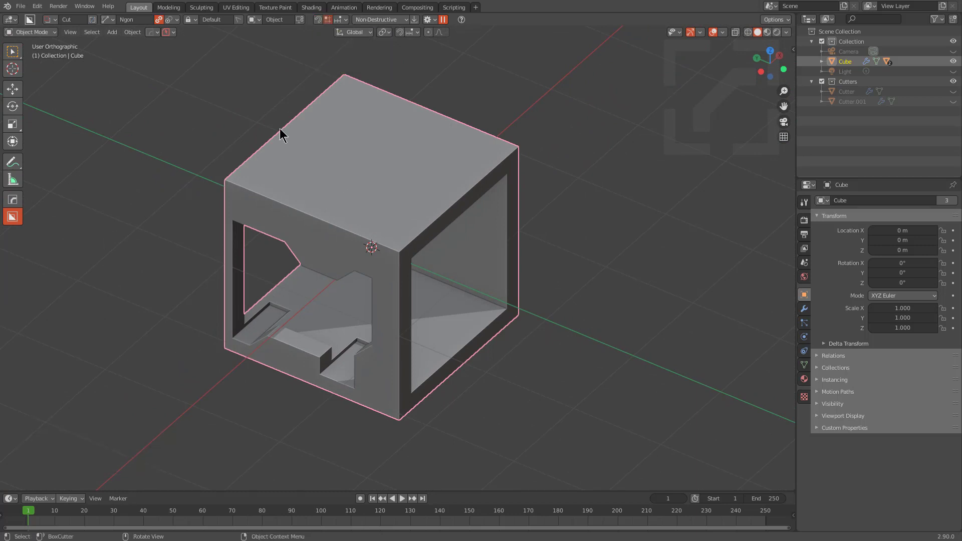
click(297, 153)
click(385, 189)
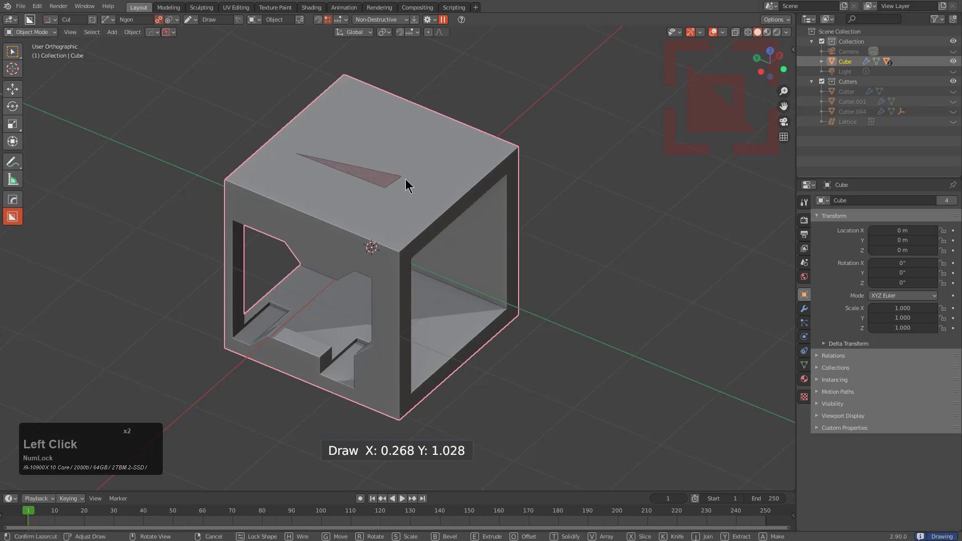
click(407, 180)
click(507, 216)
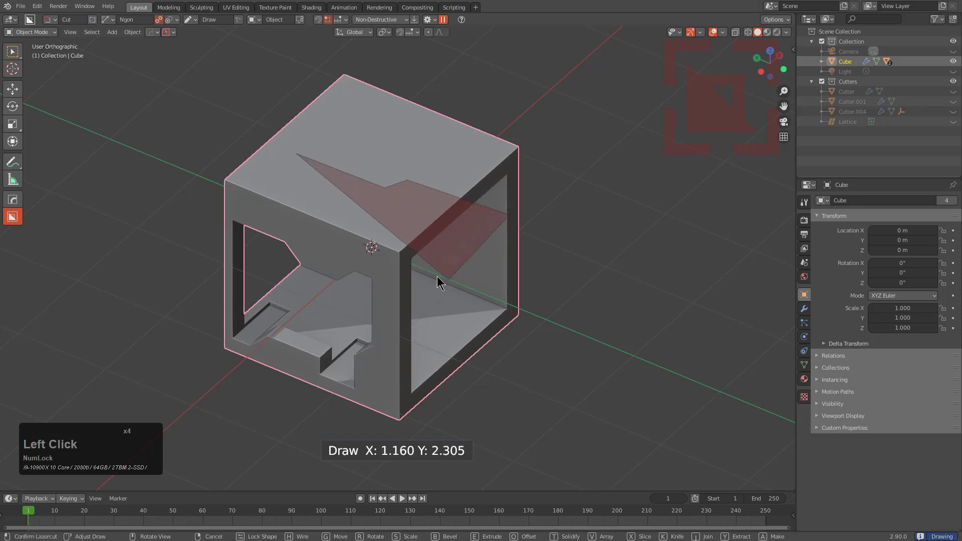
right_click(421, 217)
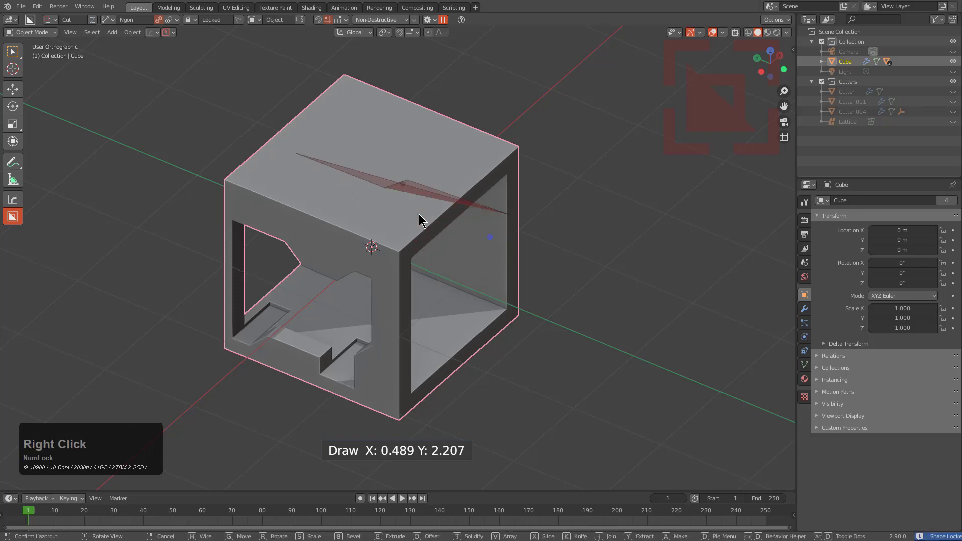
With Angle Lock on in the snapping options, cut a stepped Ngon about 0.3 deep along one edge of the cube's top face
click(338, 22)
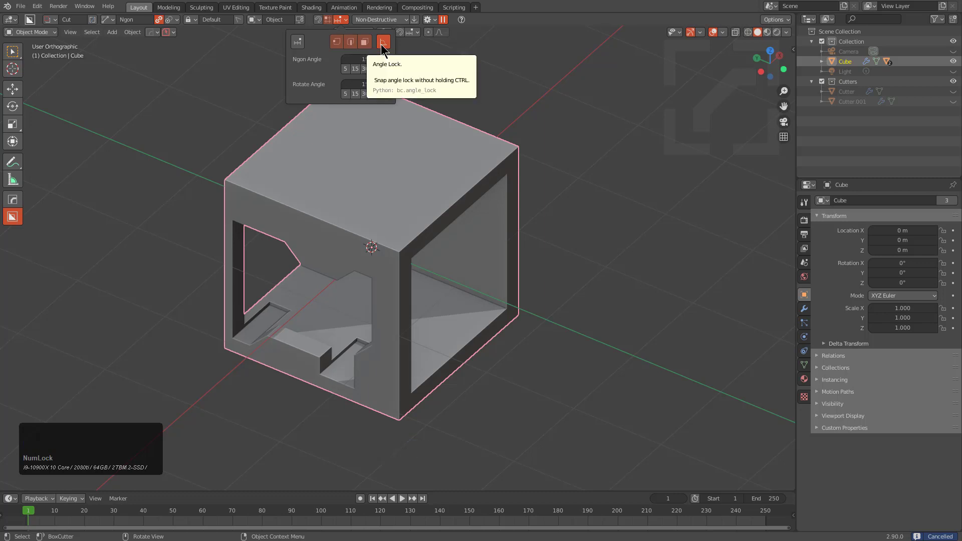
click(284, 146)
click(355, 169)
click(378, 170)
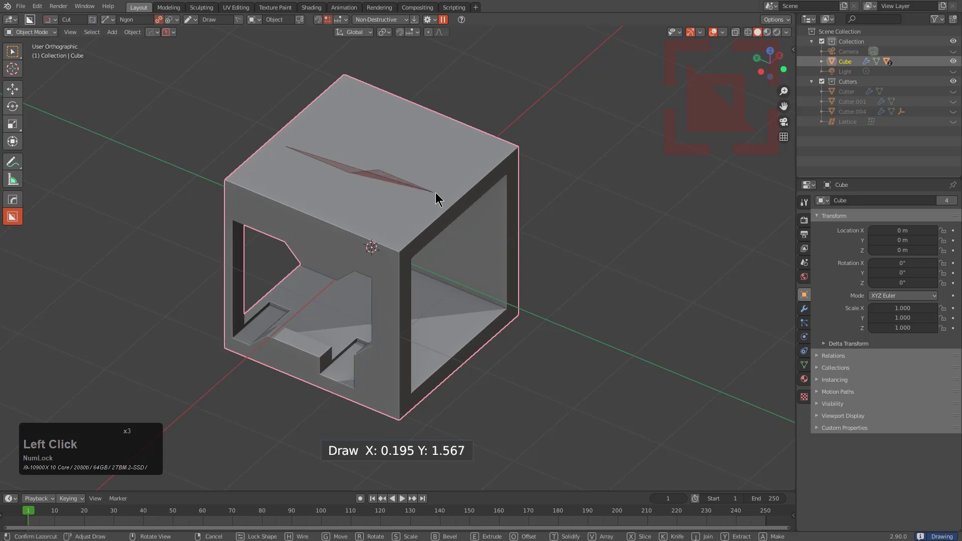
click(417, 184)
click(416, 199)
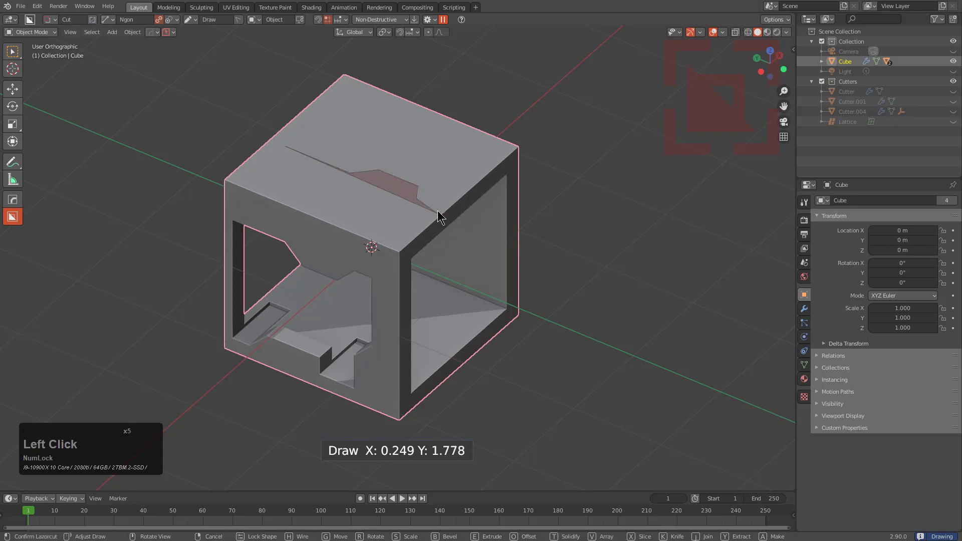
click(438, 209)
click(395, 247)
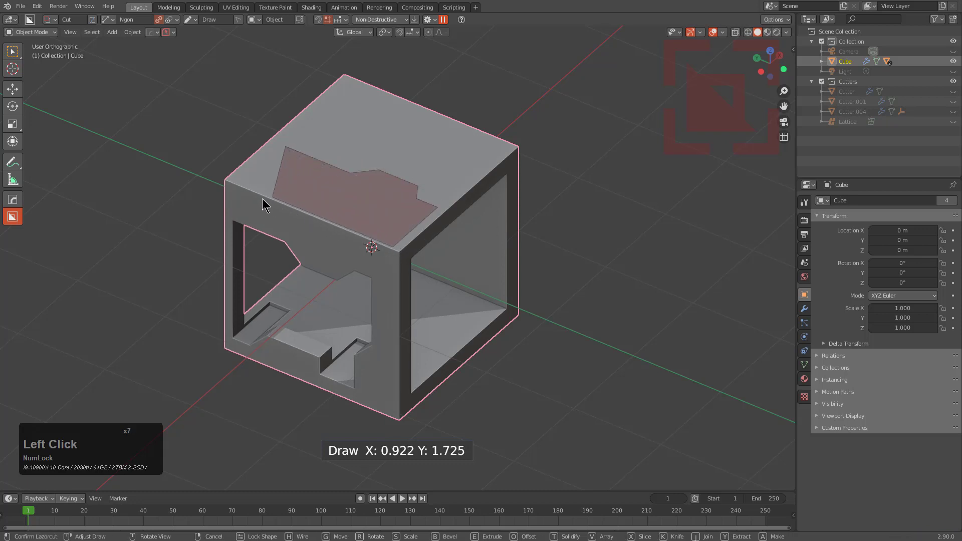
double_click(234, 179)
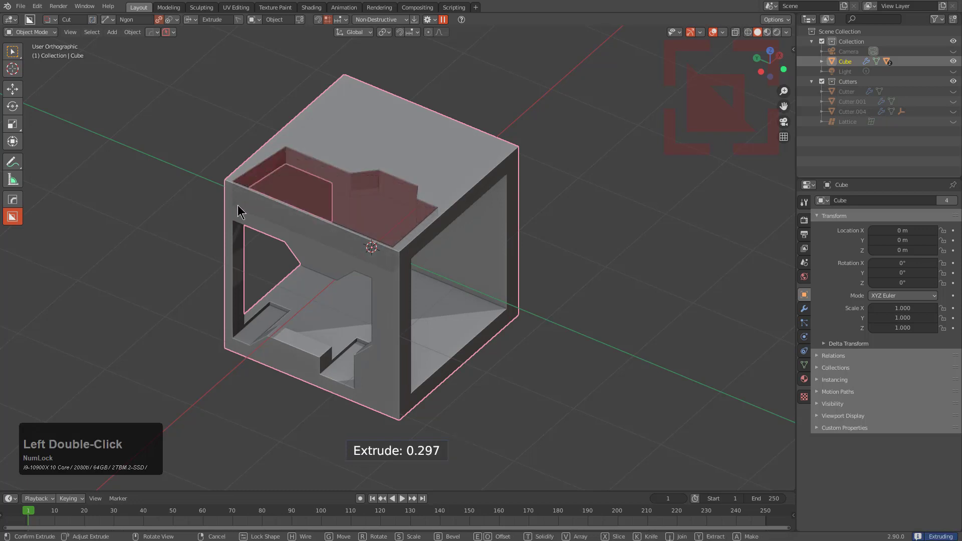
Cut a second Ngon about 0.27 deep in the top face, following the first opening's stepped edge and leaving a thin wall between
middle_drag(237, 206, 356, 215)
scroll(274, 98, up, 2)
click(256, 99)
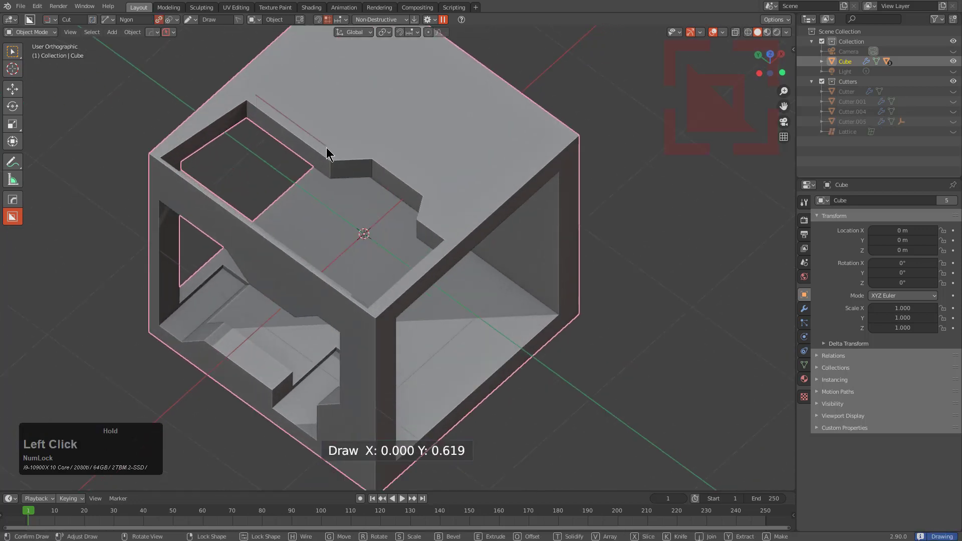
click(384, 147)
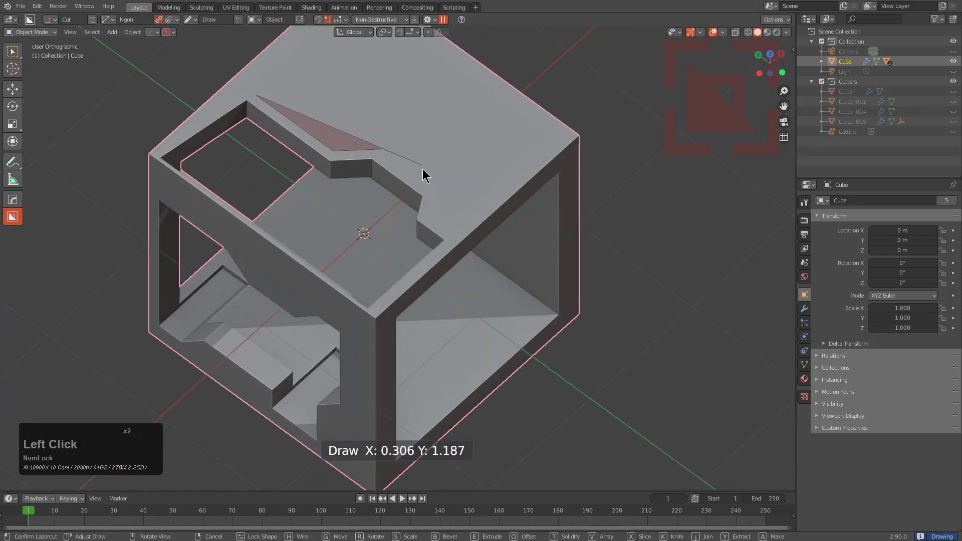
click(432, 183)
click(428, 209)
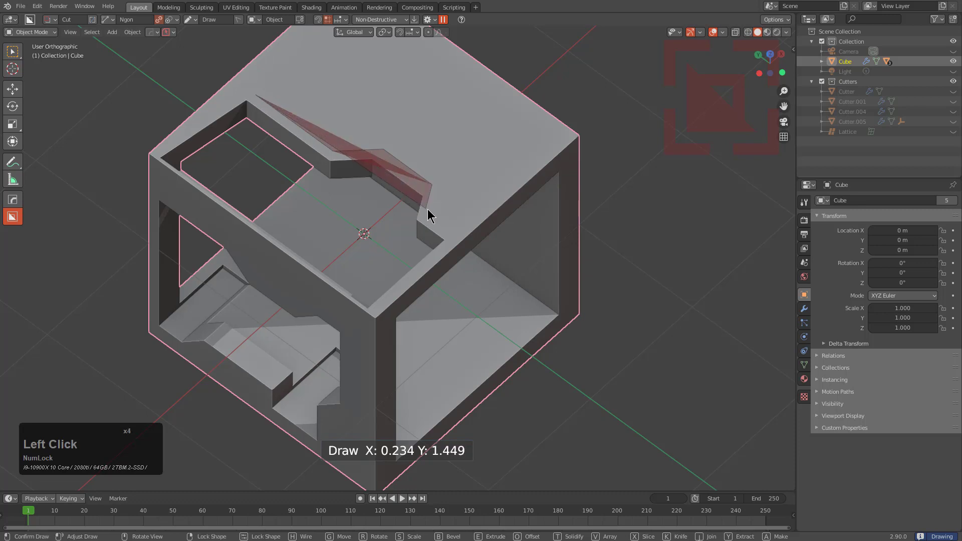
click(457, 229)
click(521, 175)
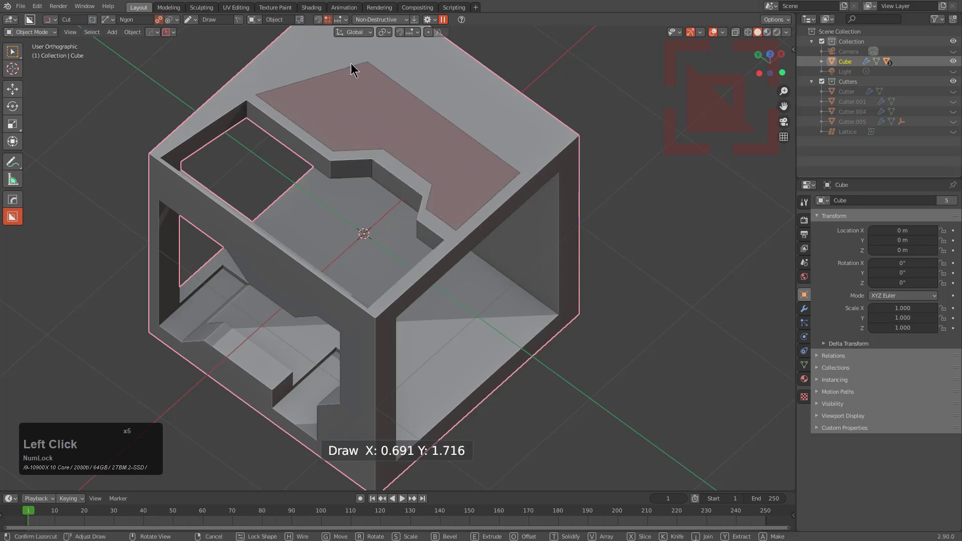
double_click(312, 45)
click(331, 128)
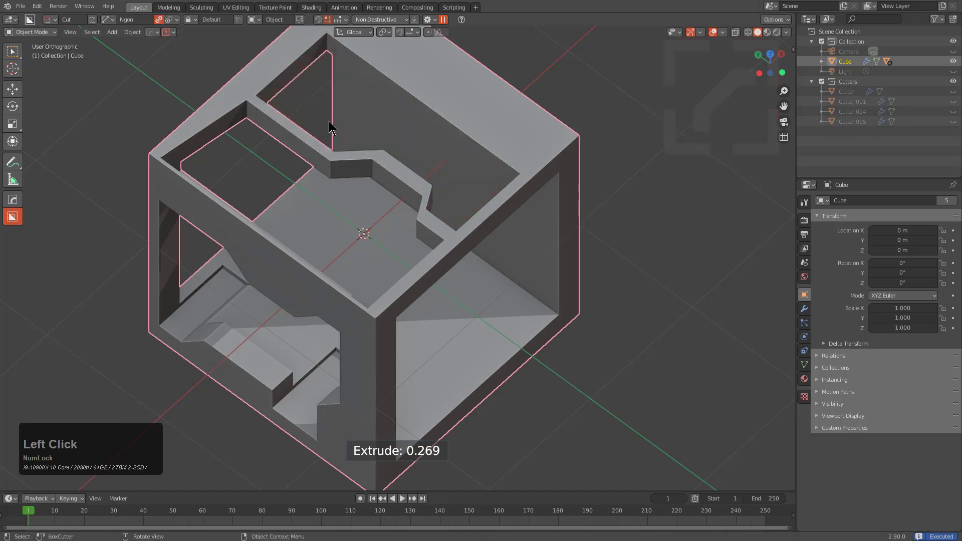
mouse_move(332, 129)
middle_down()
mouse_move(376, 158)
mouse_move(337, 107)
middle_up()
click(335, 97)
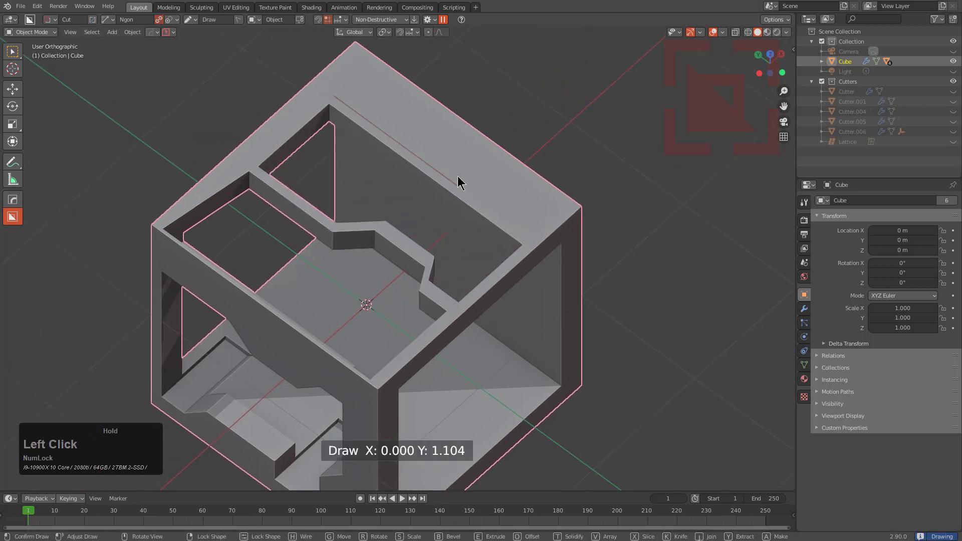
click(473, 173)
click(512, 194)
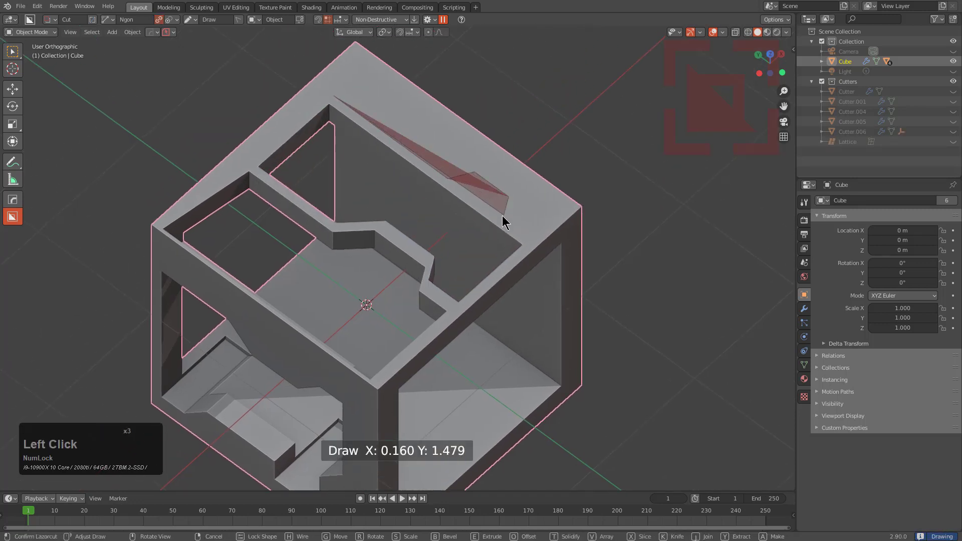
click(502, 215)
click(538, 246)
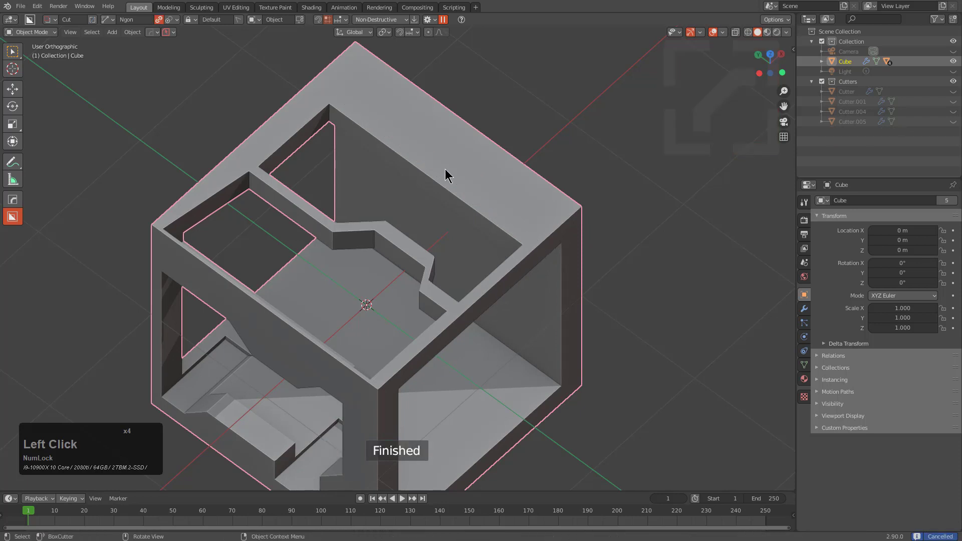
Turn on BoxCutter snapping and set the grid size to 0.09 over the remaining strip of the top face
middle_drag(406, 129, 400, 127)
click(317, 19)
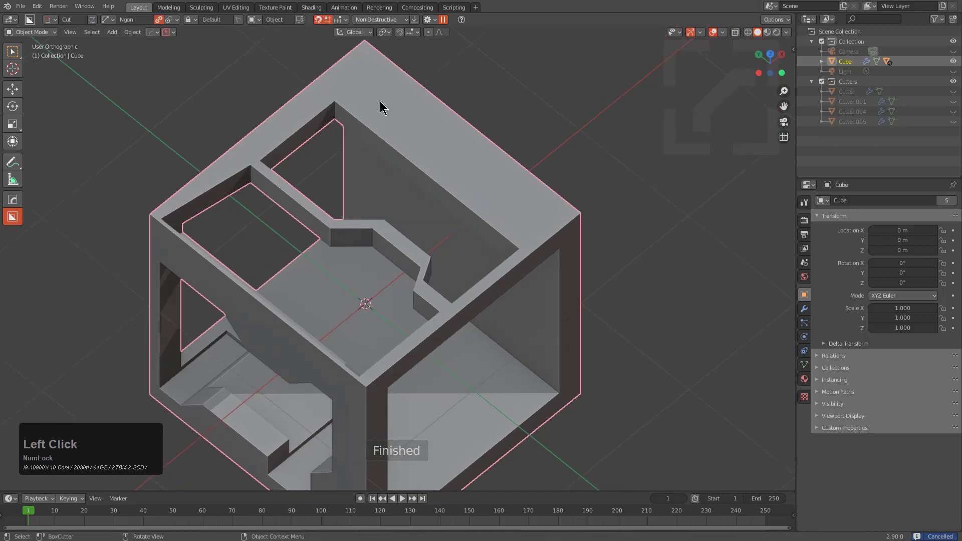
scroll(386, 99, down, 3)
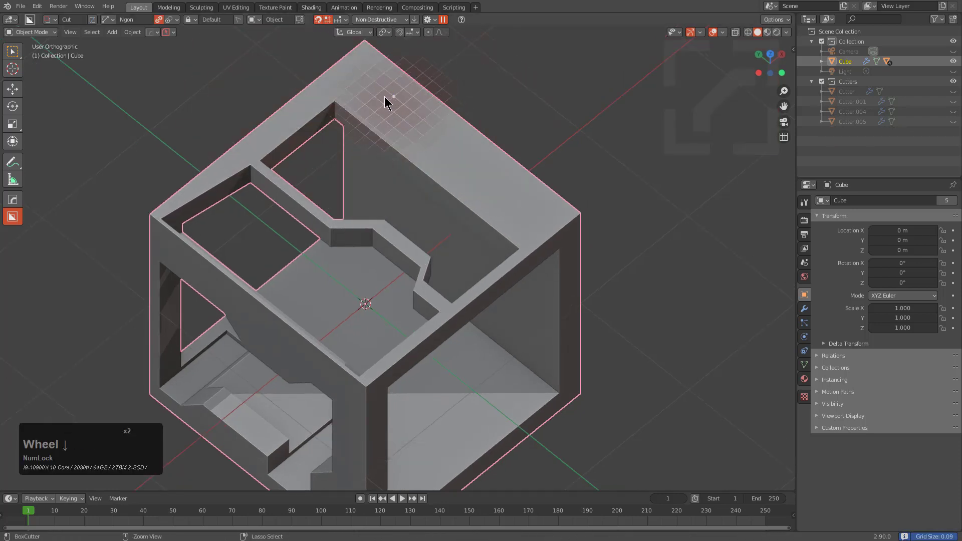
Draw the stepped inner side of a grid-snapped Ngon along the uncut strip of the top face, running past the cube's edge
drag(352, 97, 389, 121)
click(399, 127)
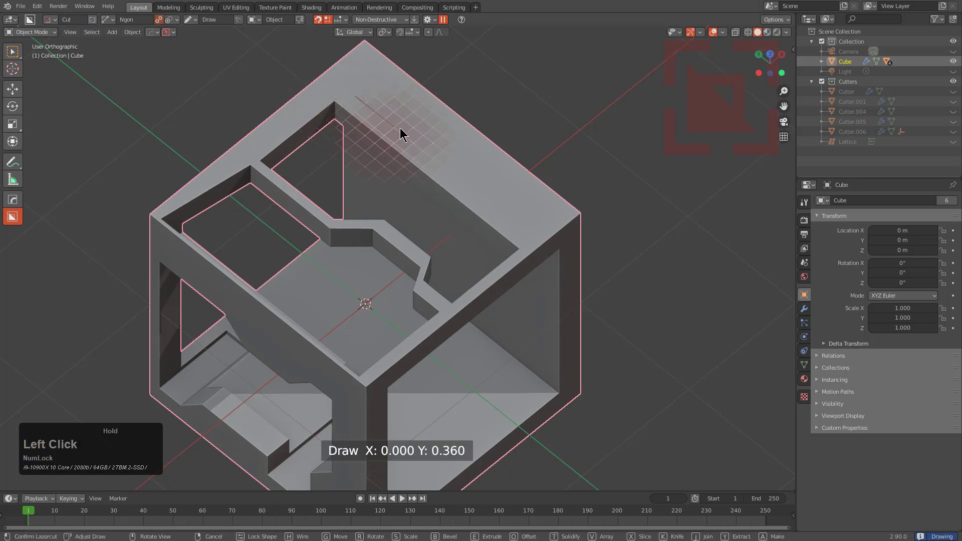
click(417, 127)
click(455, 159)
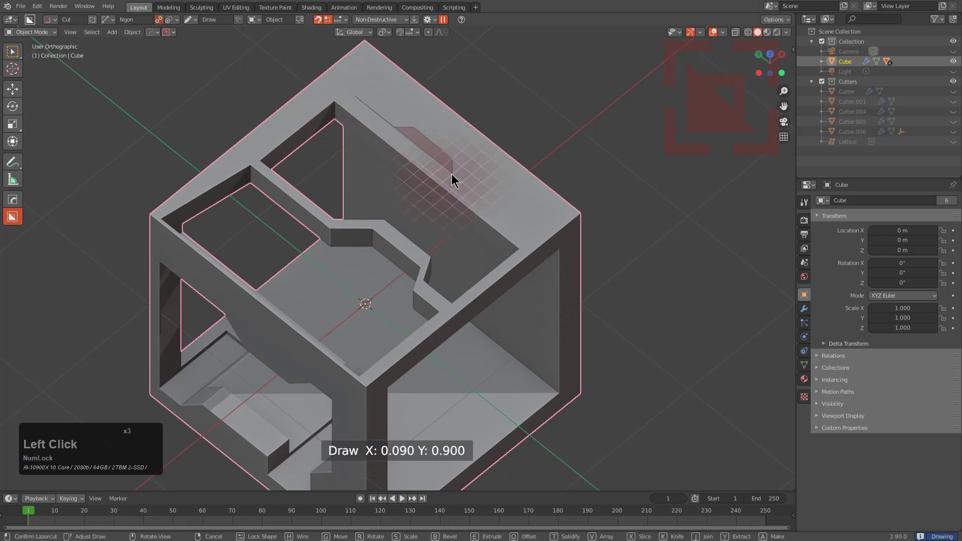
click(452, 174)
click(502, 212)
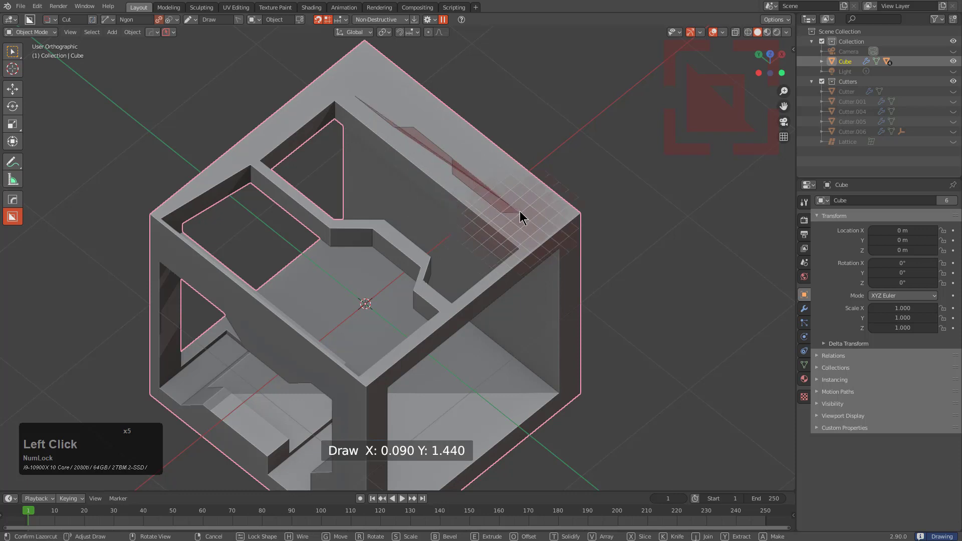
click(537, 222)
click(527, 240)
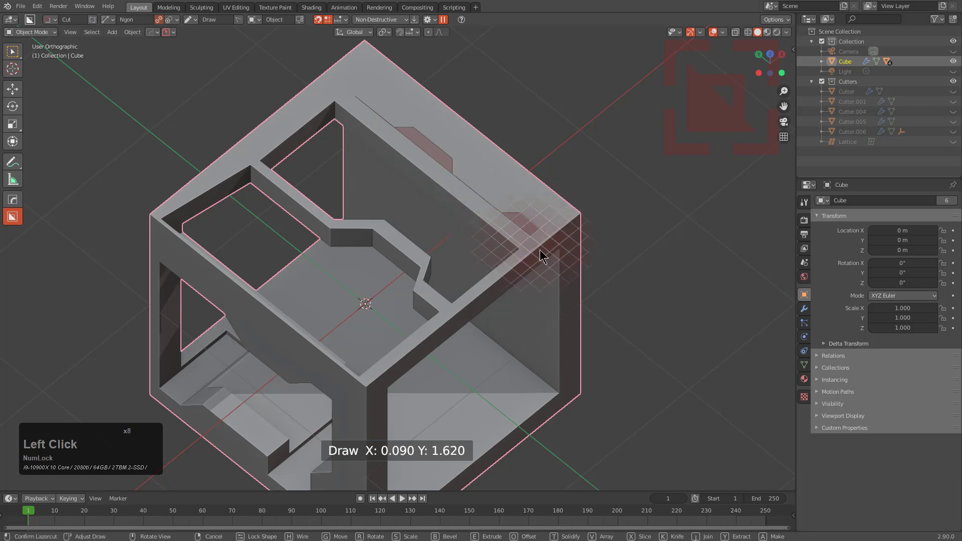
click(566, 270)
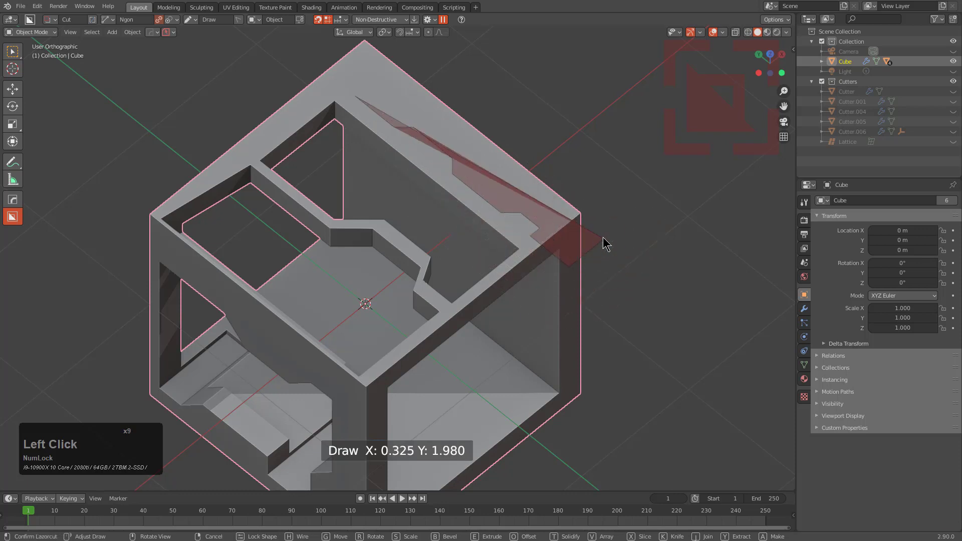
Complete the Ngon with a stepped outer side back toward its start and cut it about 0.21 deep
click(606, 239)
click(611, 244)
click(489, 144)
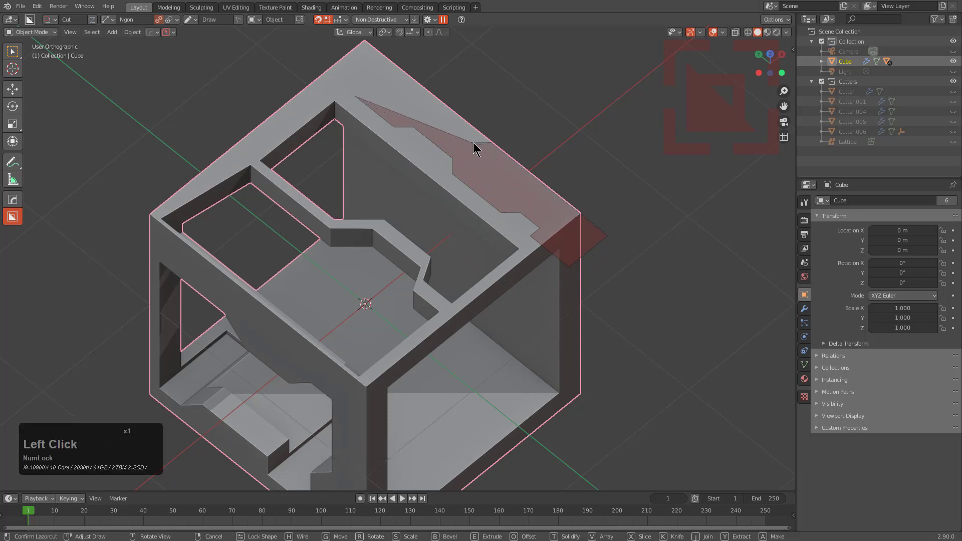
click(472, 142)
click(411, 97)
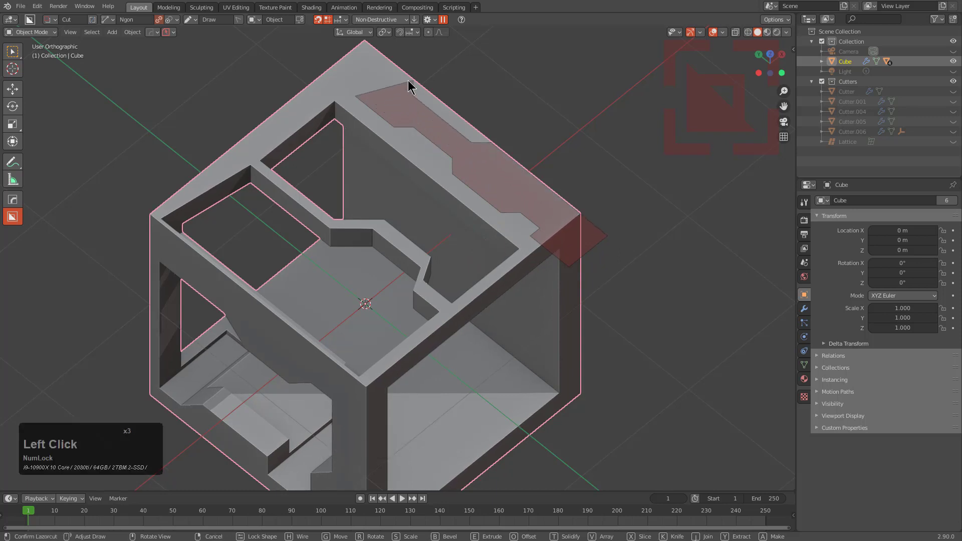
click(414, 81)
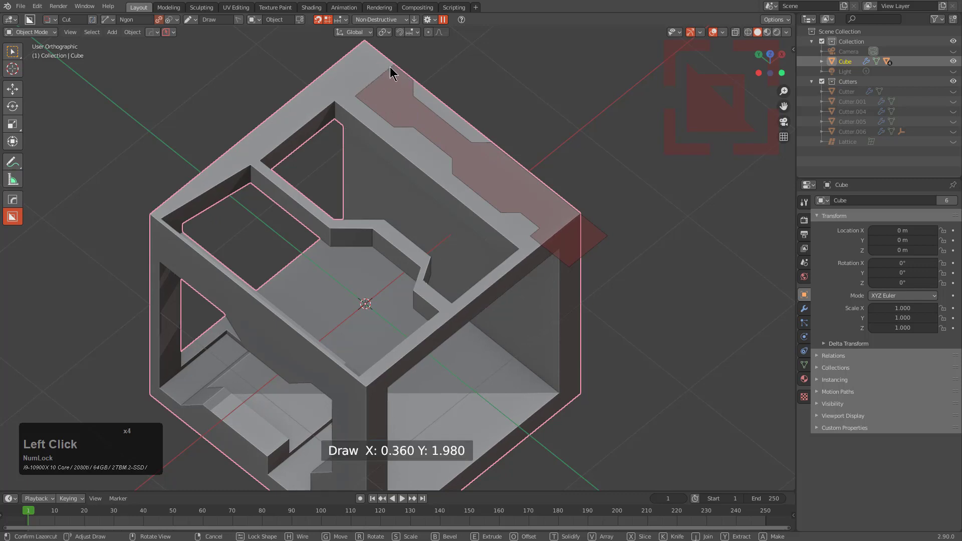
click(391, 71)
click(394, 66)
click(398, 91)
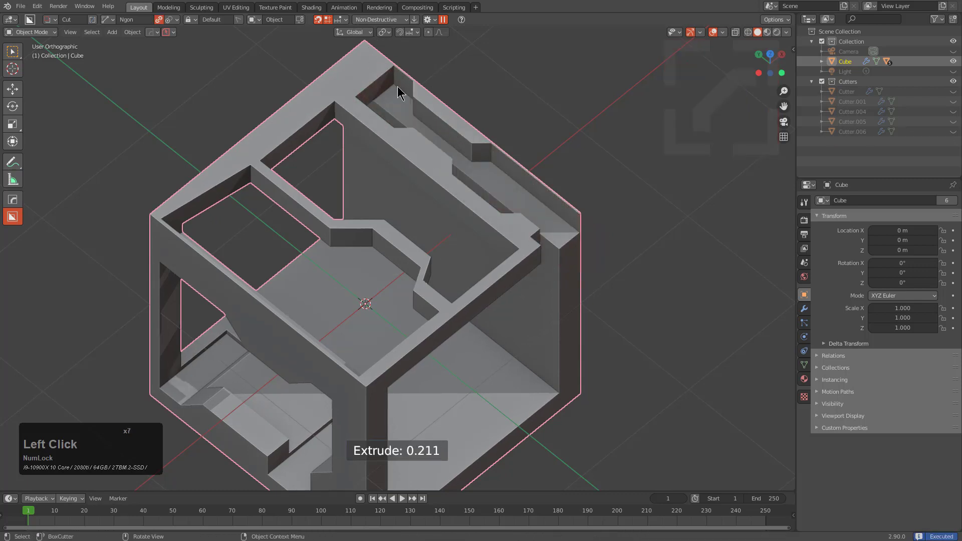
Turn off Angle Lock and grid snapping in the snapping options, keeping vertex, edge and face point snapping on
middle_drag(557, 207, 495, 190)
scroll(491, 192, up, 5)
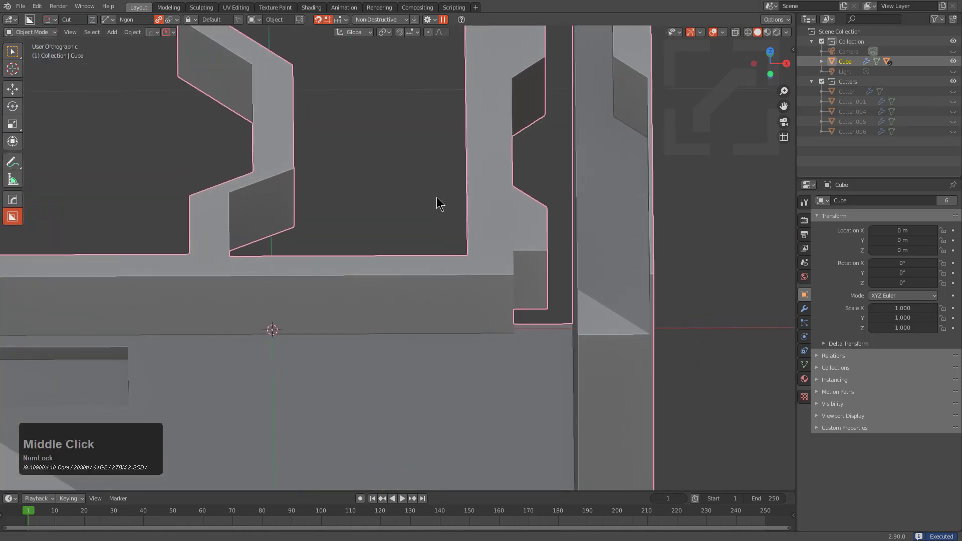
scroll(391, 129, up, 3)
middle_drag(417, 243, 434, 231)
scroll(424, 243, down, 3)
scroll(432, 221, down, 1)
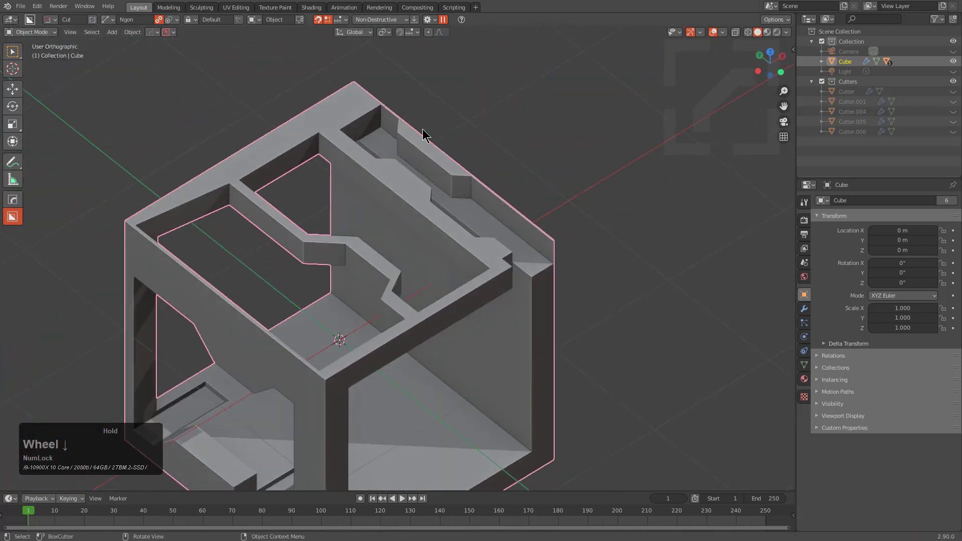
click(338, 19)
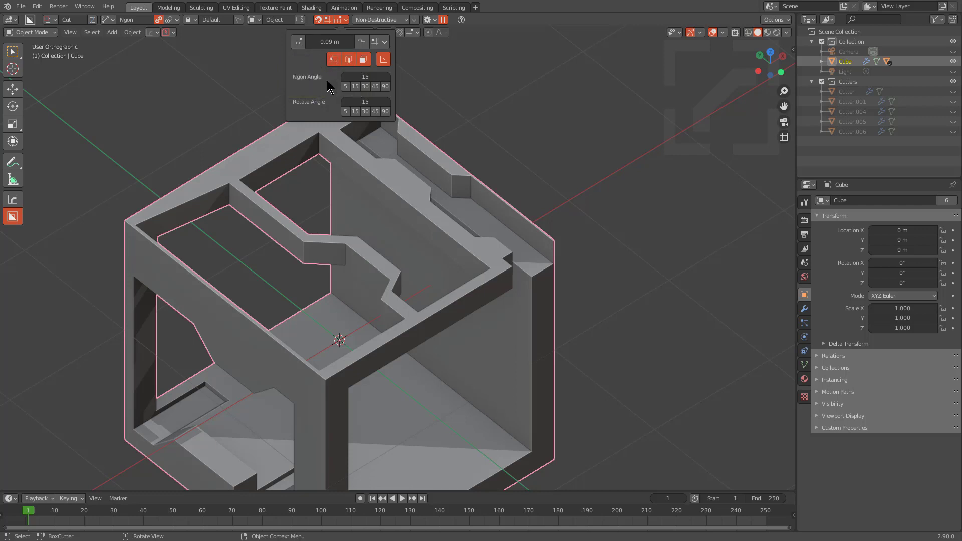
click(383, 60)
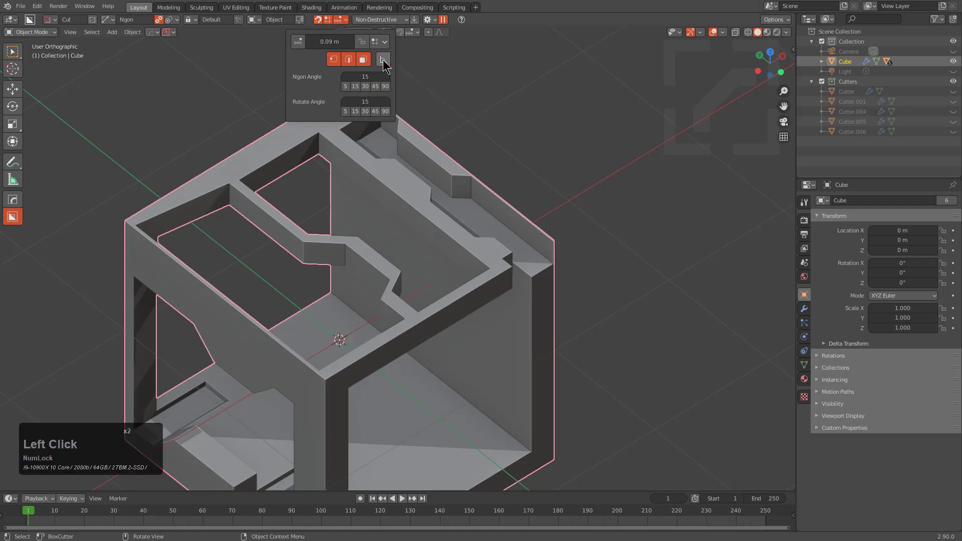
click(340, 19)
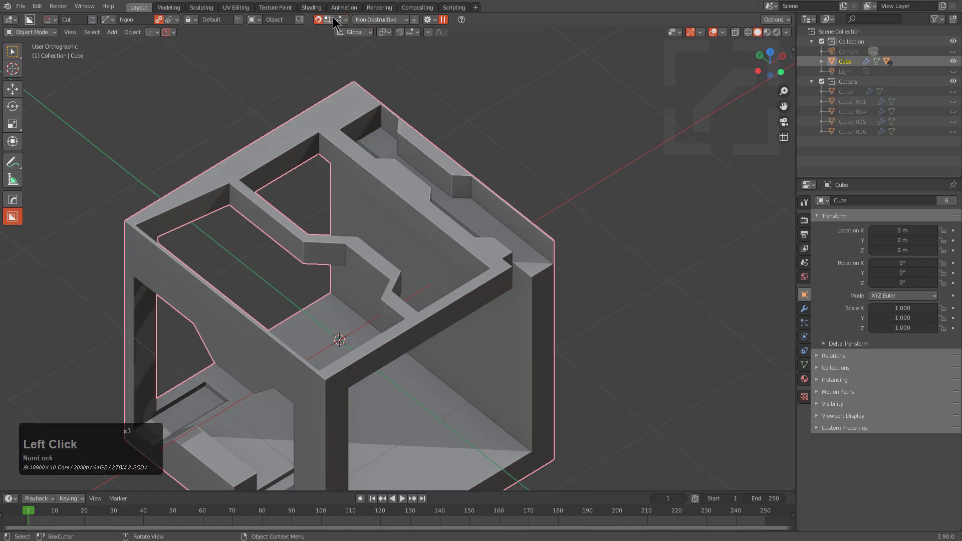
click(340, 20)
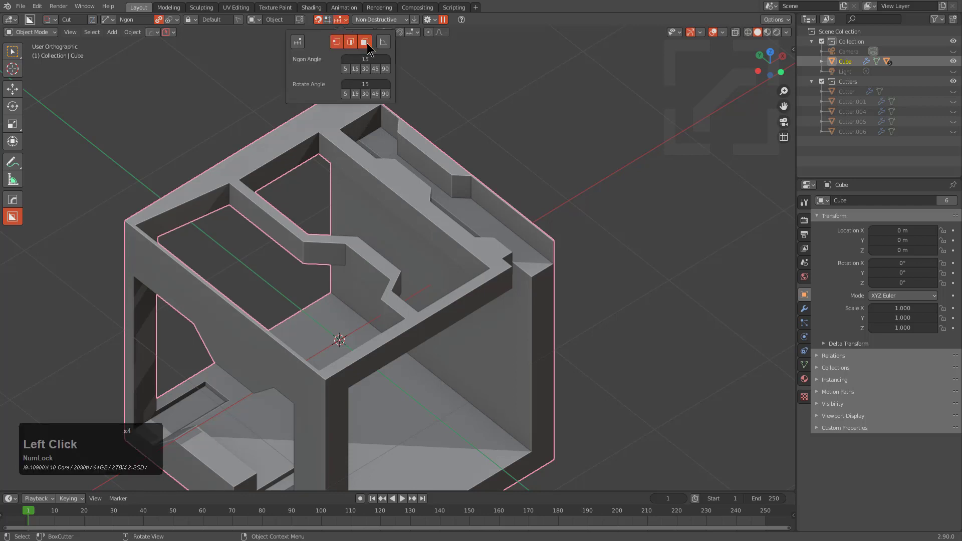
click(330, 20)
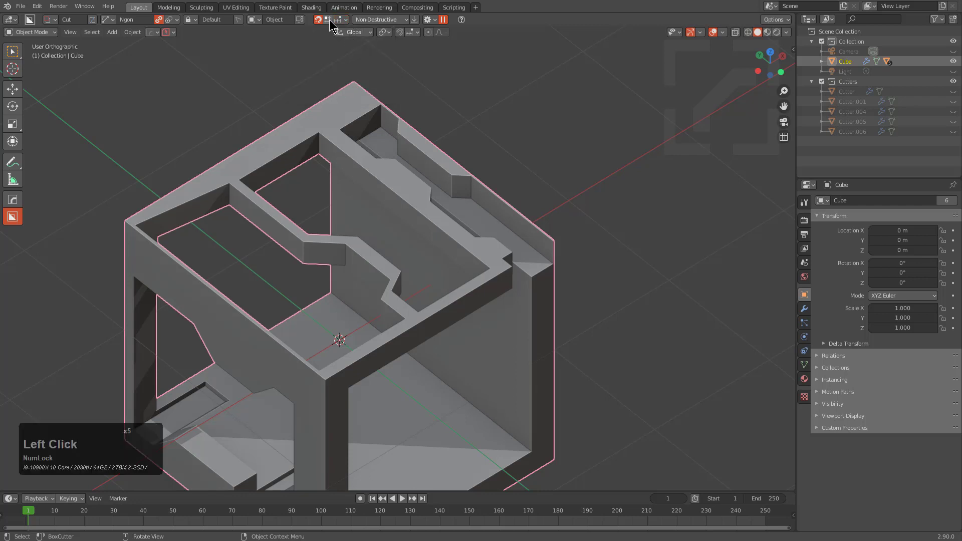
click(341, 20)
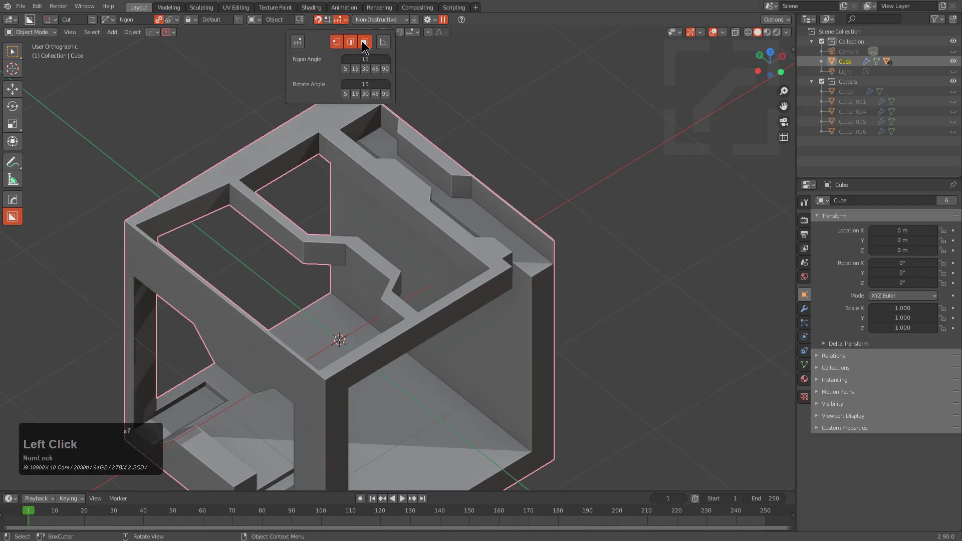
key(ctrl)
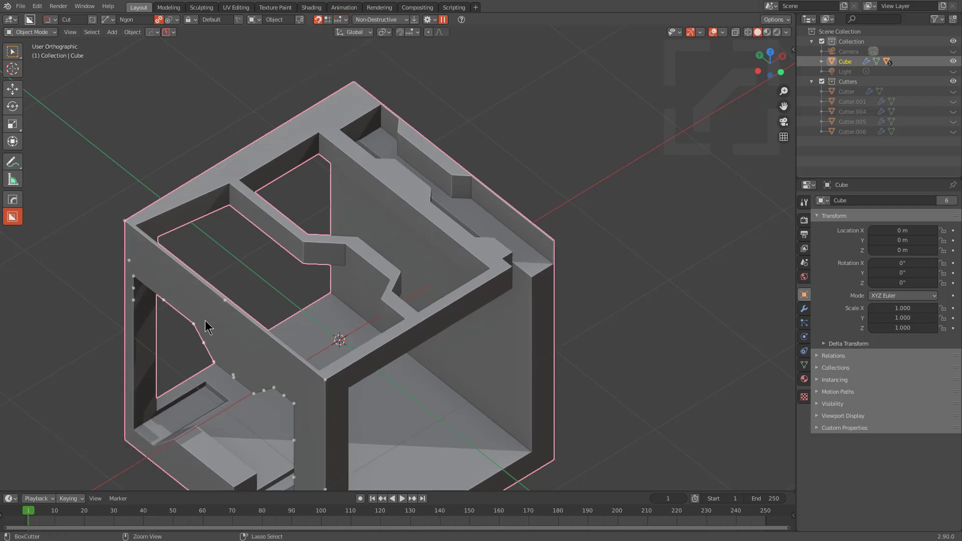
click(225, 301)
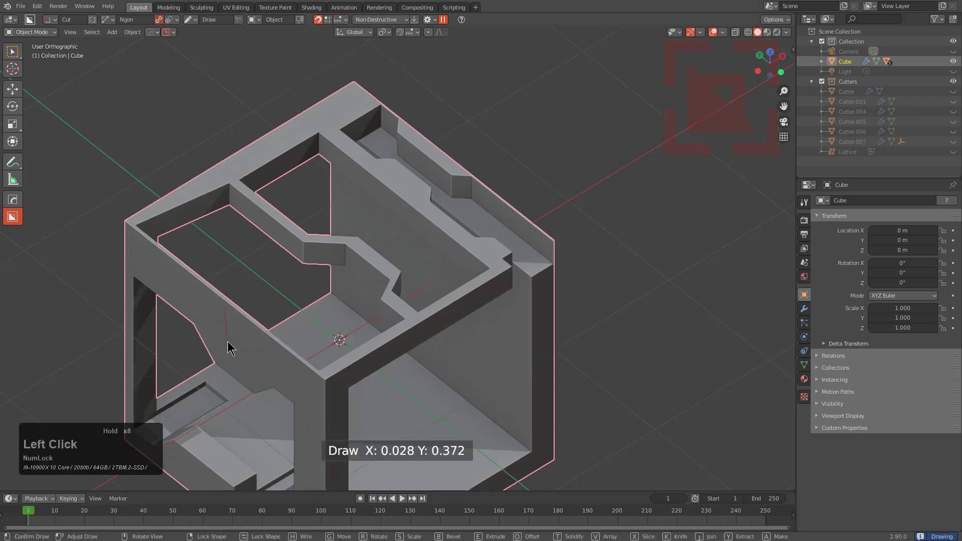
key(Escape)
Switch the cutter shape to Box and cut point-snapped notches, one about 0.22 deep, into the front wall's upper edge
key(d)
click(176, 369)
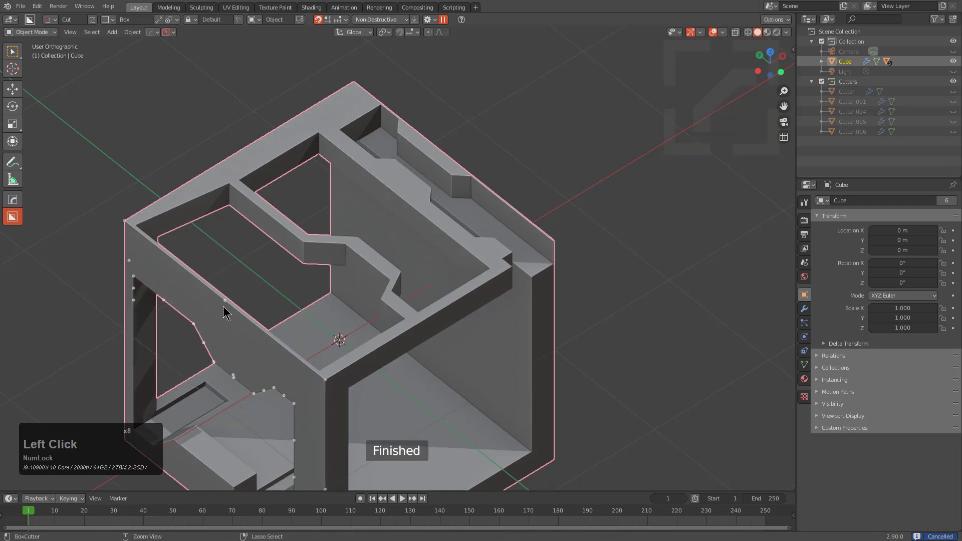
mouse_move(224, 303)
ctrl+mouse_down()
mouse_move(248, 332)
mouse_move(231, 332)
ctrl+mouse_up()
click(226, 317)
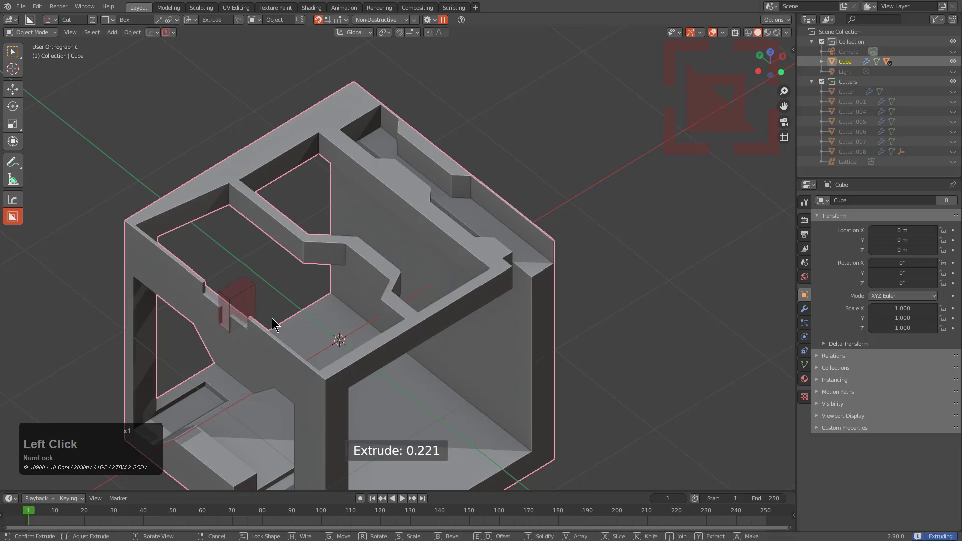
click(271, 318)
Cut more small point-snapped boxes along the notched upper edge of the front wall, one about 0.46 deep
ctrl+drag(204, 294, 246, 332)
click(264, 295)
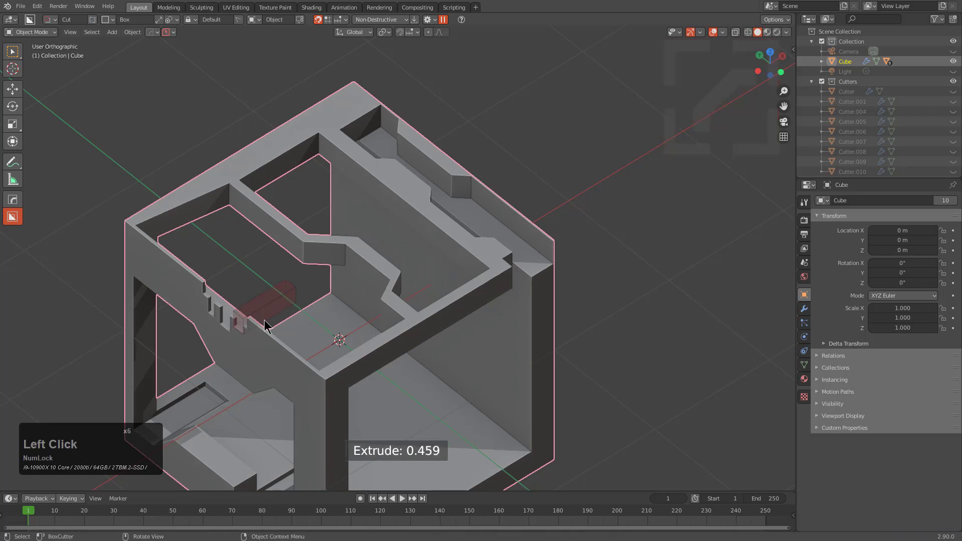
click(246, 332)
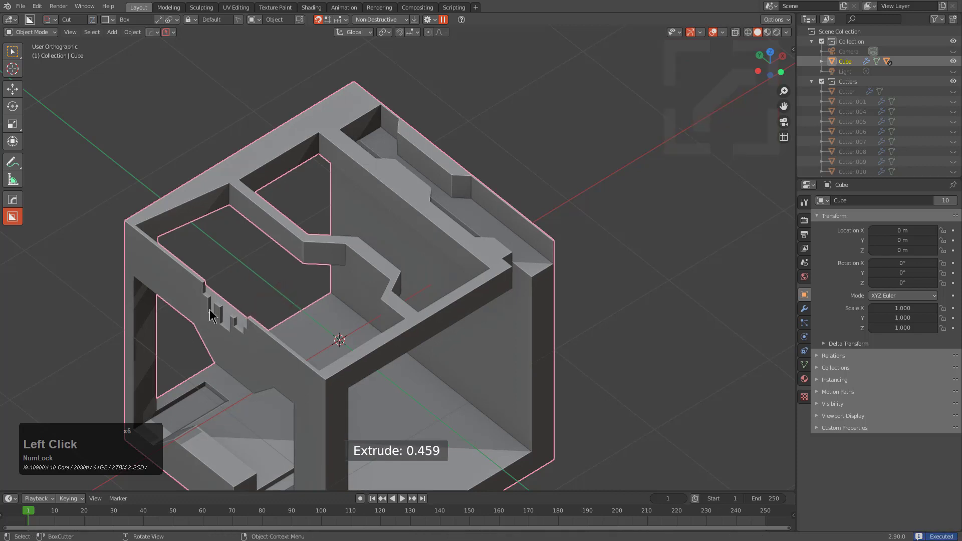
mouse_move(163, 258)
ctrl+mouse_down()
mouse_move(181, 270)
mouse_move(215, 270)
ctrl+mouse_up()
click(197, 286)
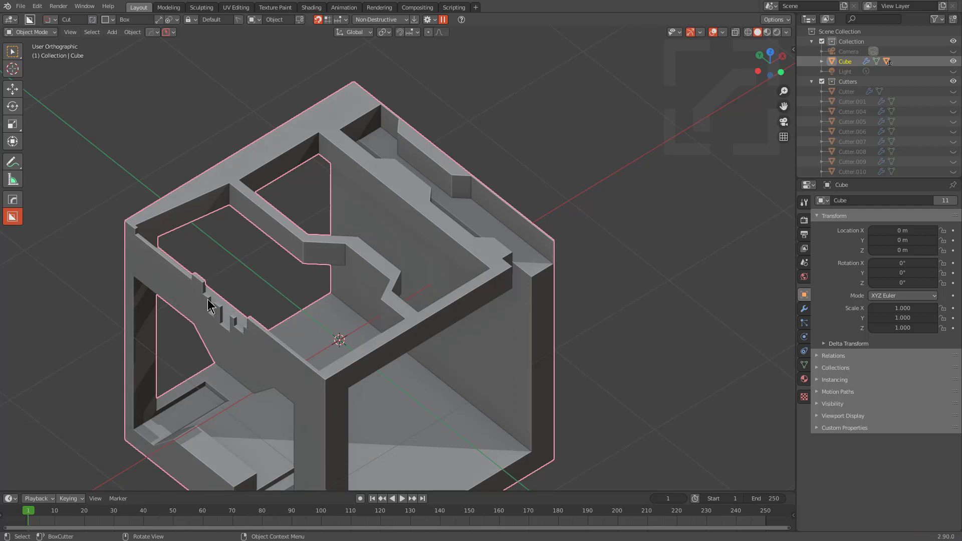
Apply all of the cube's boolean modifiers with Smart Apply, keeping the Non-Destructive behavior
click(341, 19)
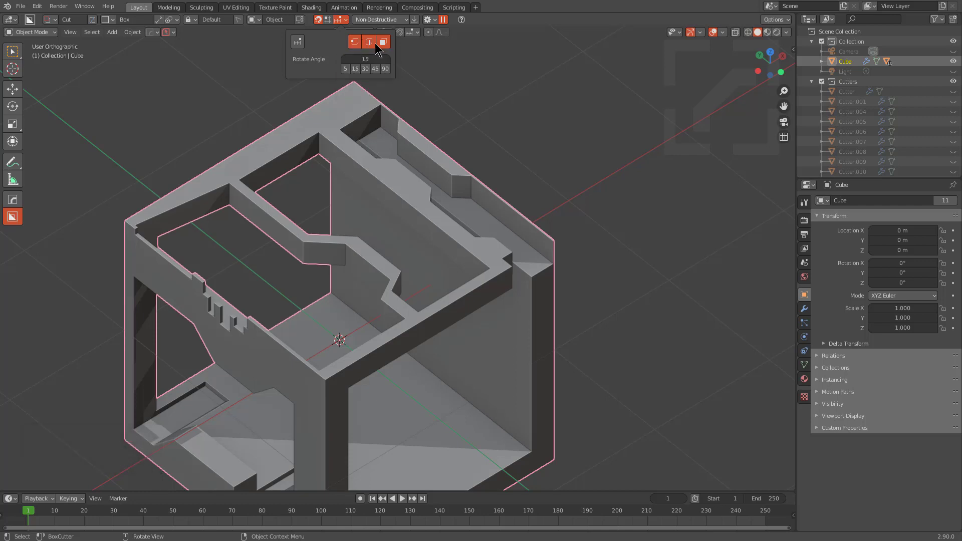
click(380, 20)
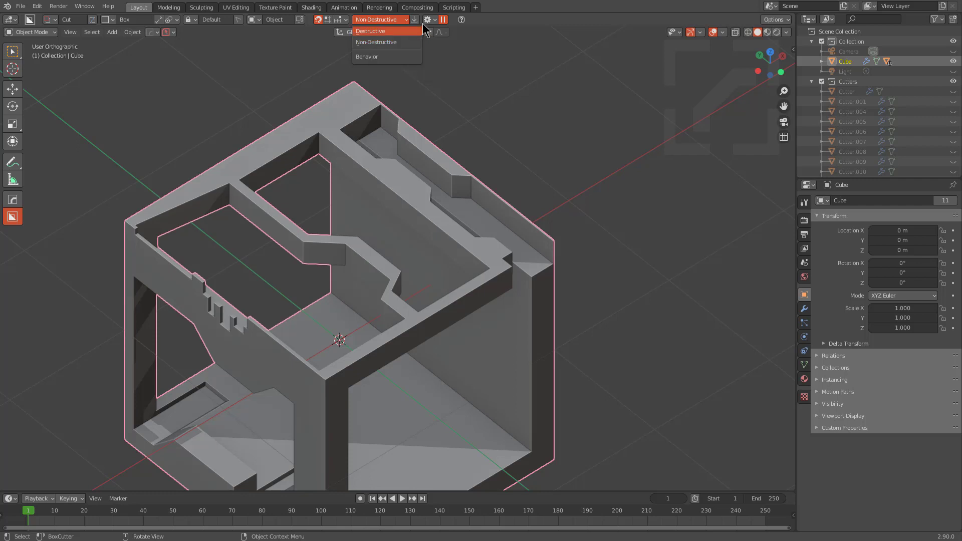
click(481, 21)
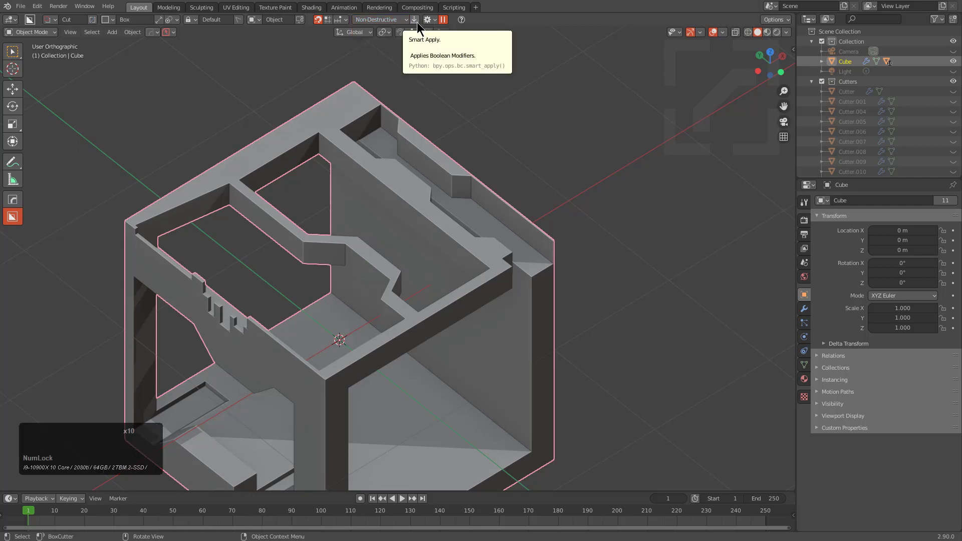
click(418, 25)
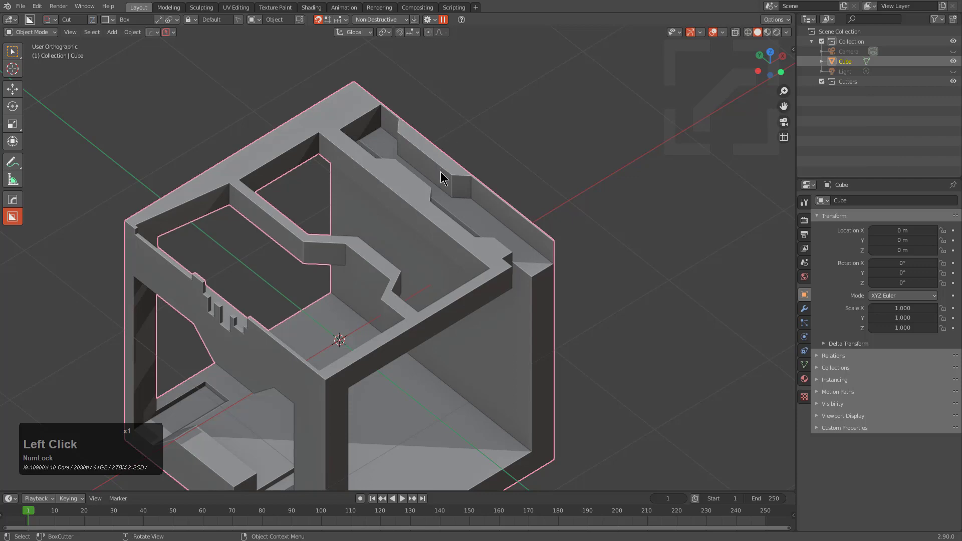
Cut a deep box through the cube's top rim beside an uncut corner and apply its boolean with Smart Apply
middle_drag(344, 160, 457, 172)
scroll(426, 161, up, 2)
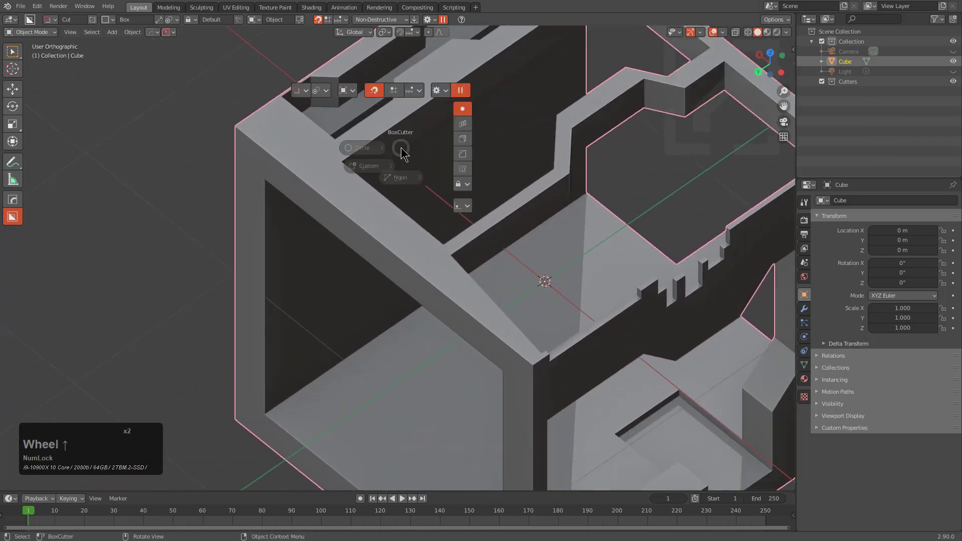
drag(290, 131, 286, 228)
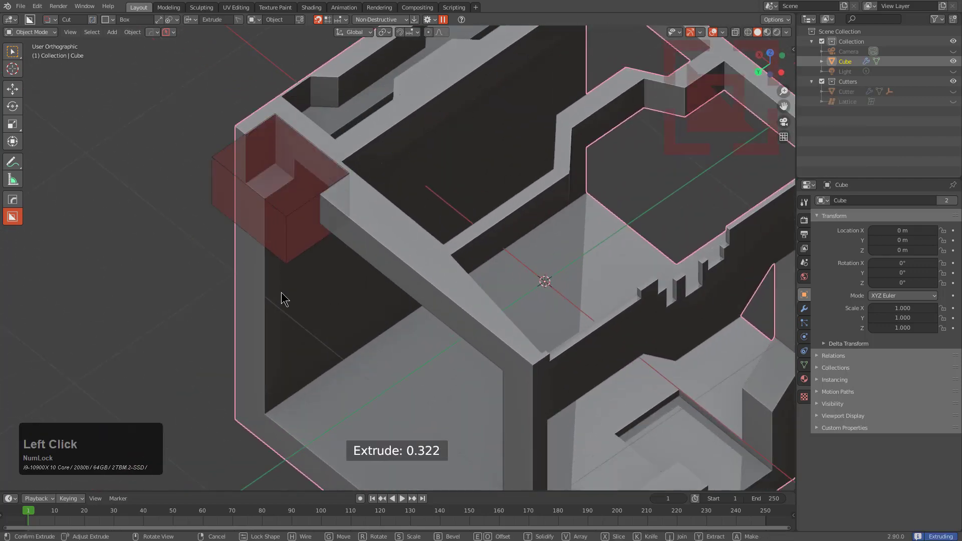
click(287, 383)
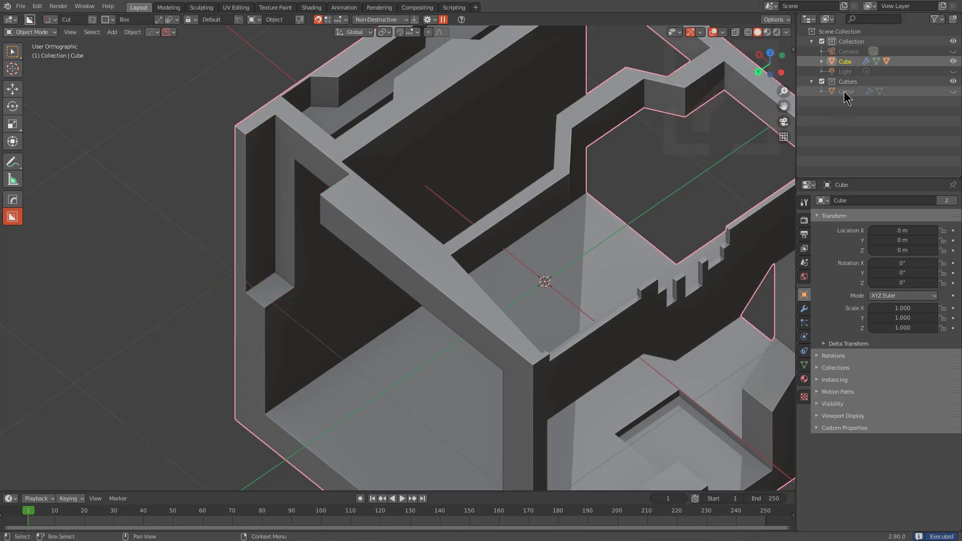
click(413, 20)
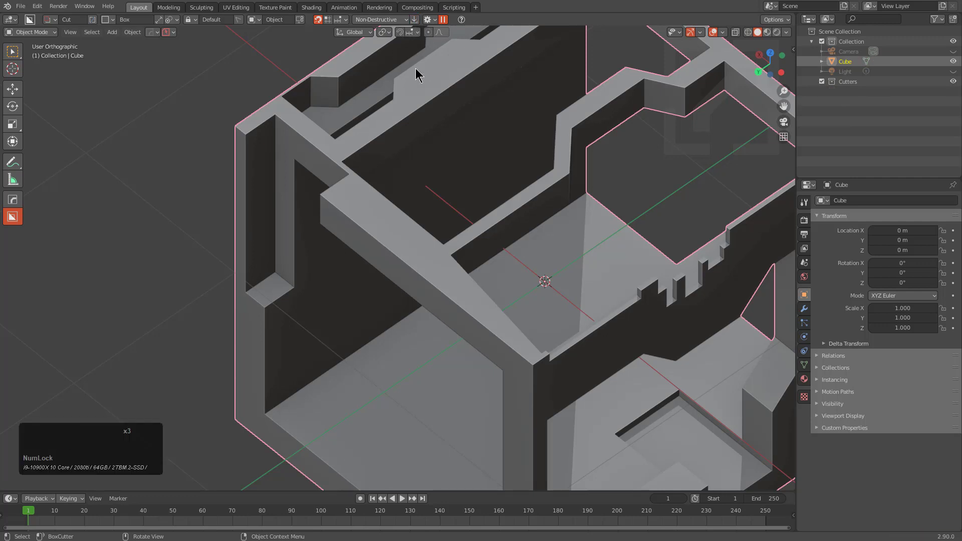
Cut two point-snapped boxes into the top beam above the cube's open side, about 0.27 and 0.56 deep
mouse_move(359, 195)
mouse_down()
mouse_move(382, 266)
mouse_move(383, 307)
mouse_up()
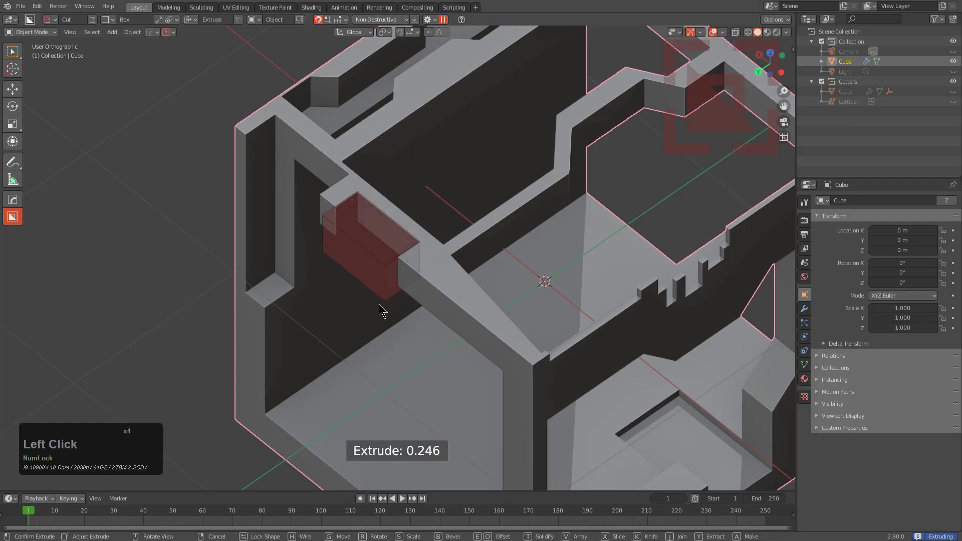
click(459, 326)
shift+middle_drag(459, 325, 396, 194)
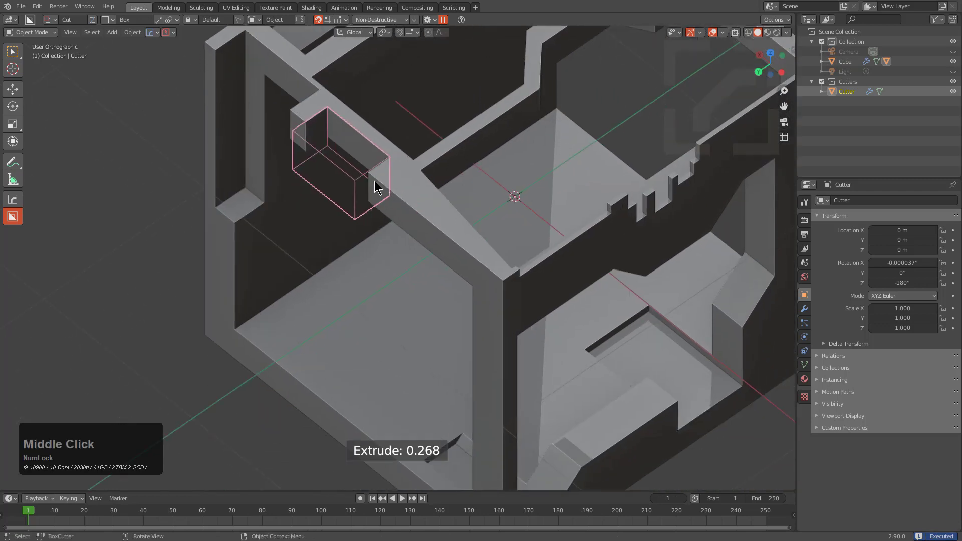
click(407, 182)
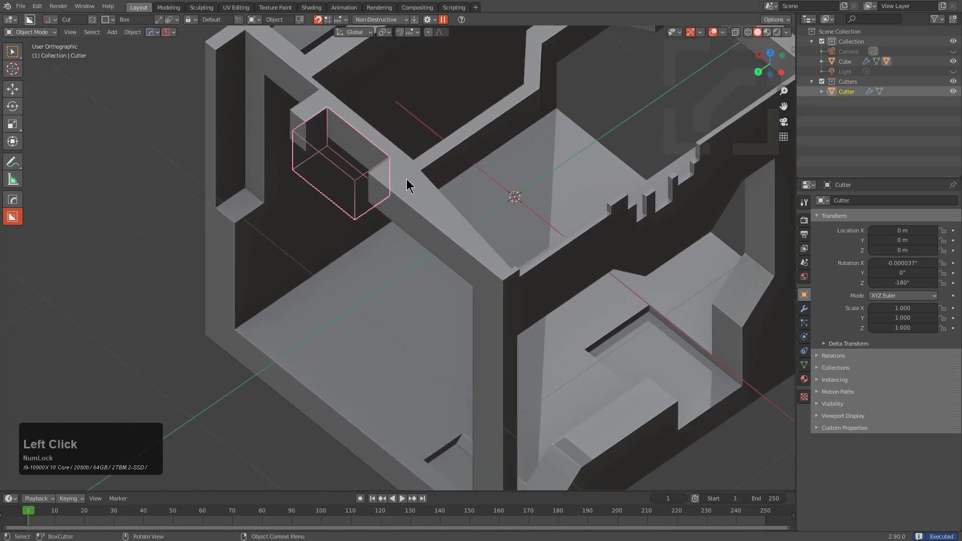
drag(398, 172, 414, 245)
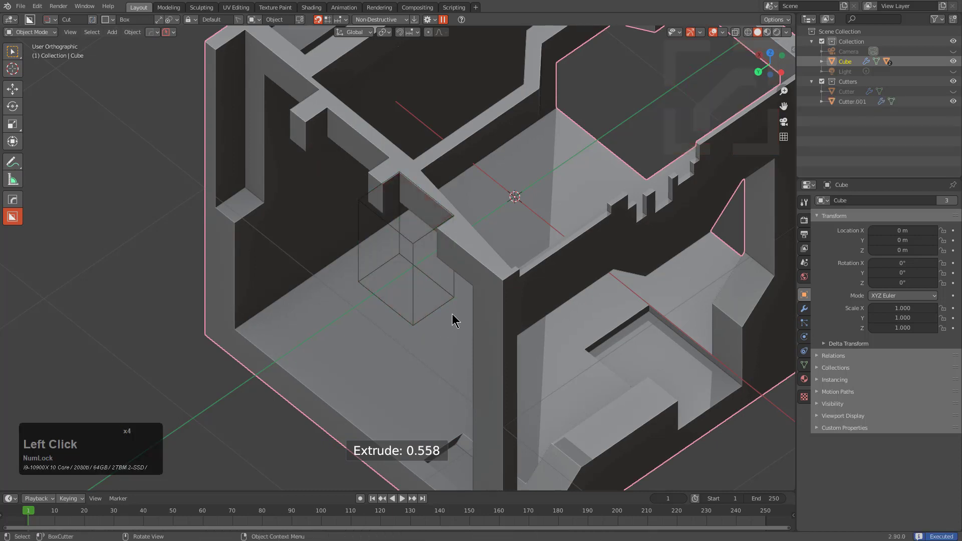
Cut a tall box about 0.33 deep into the corner post where the beam meets the notched wall
scroll(463, 301, down, 2)
shift+middle_drag(475, 281, 483, 182)
click(461, 190)
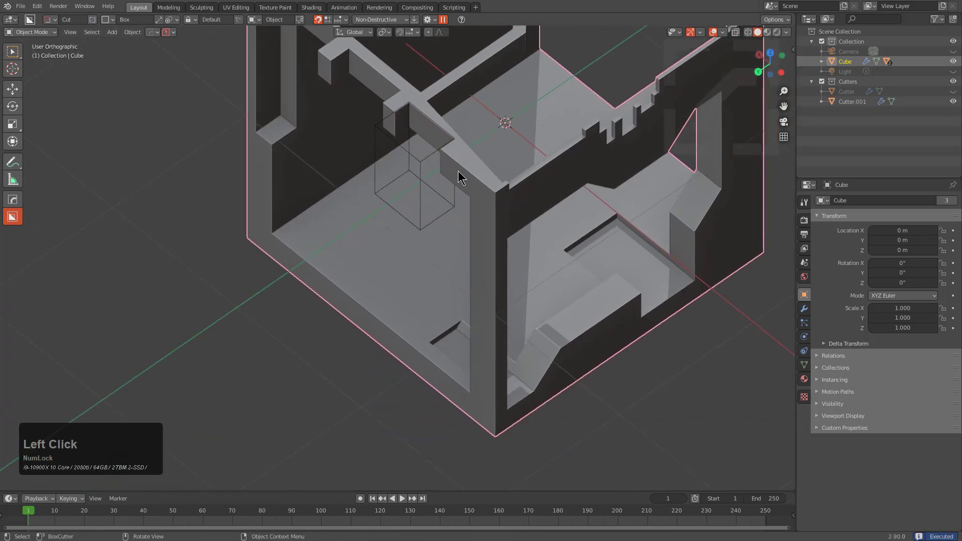
click(458, 176)
click(499, 280)
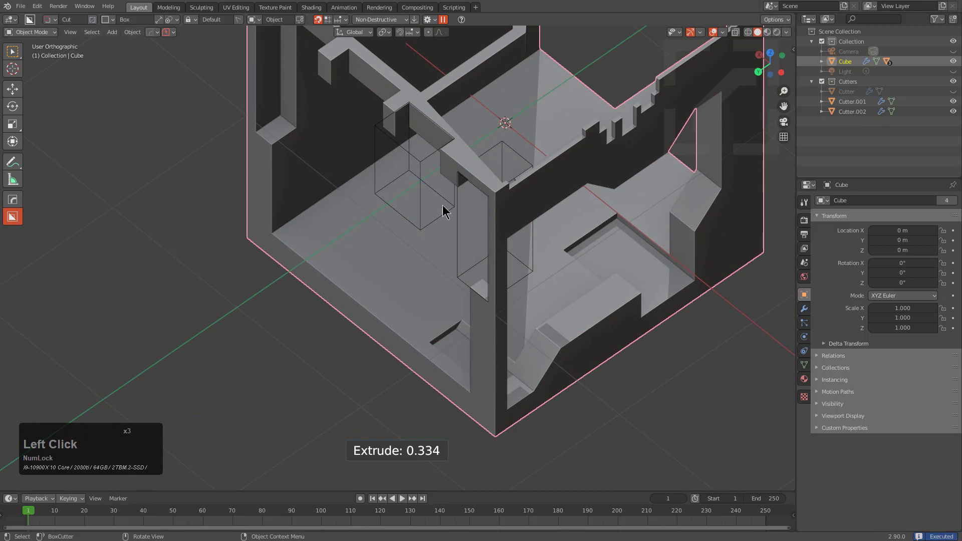
Select the second beam cutter and the corner post cutter in turn, running Smart Apply on each one individually
click(425, 159)
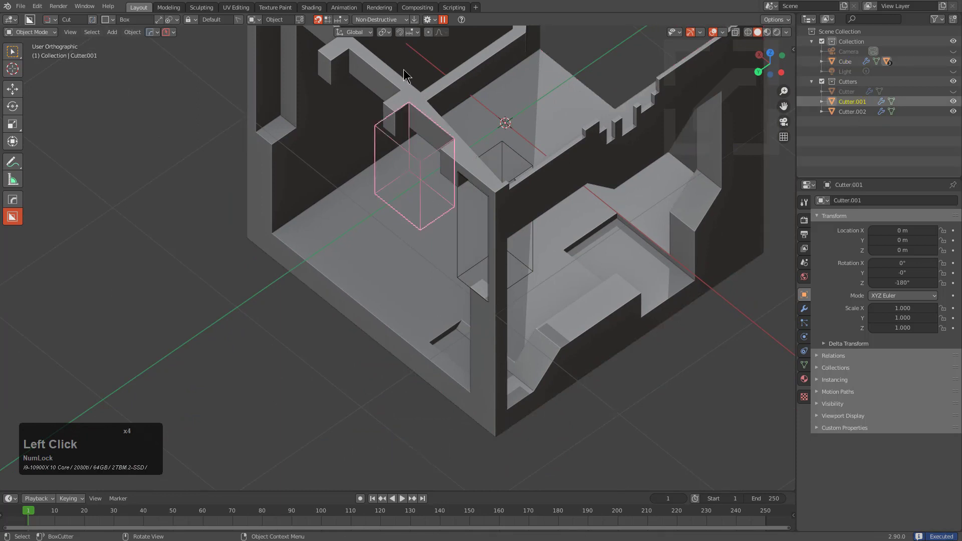
click(415, 20)
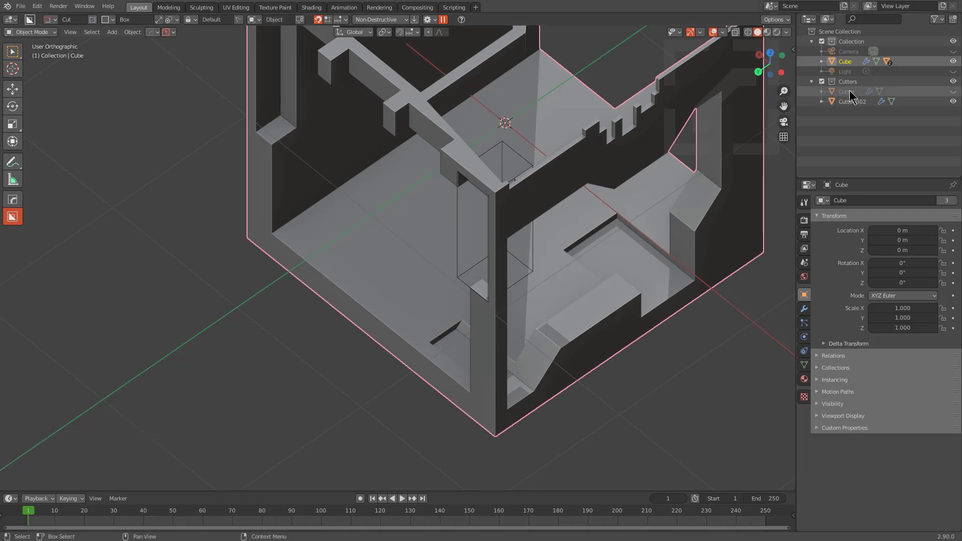
click(457, 206)
click(457, 205)
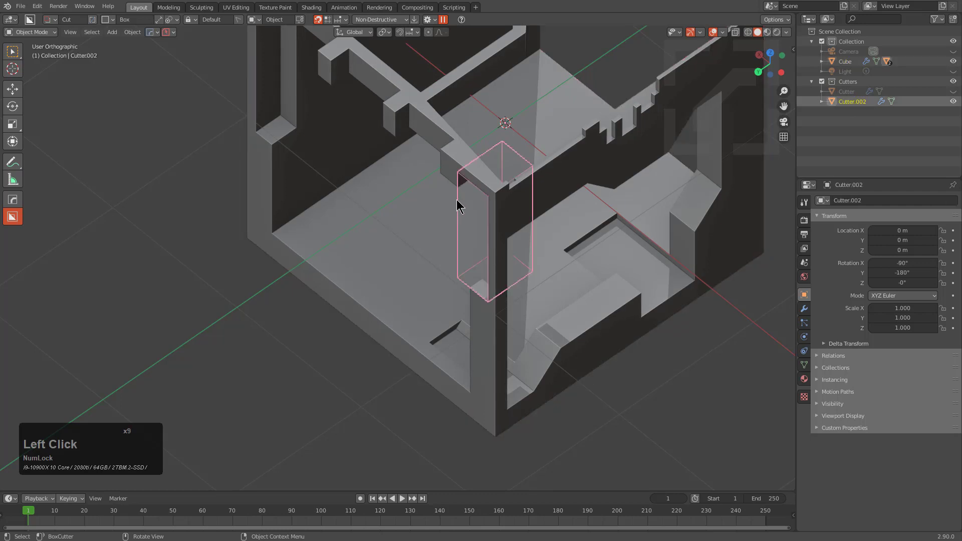
click(415, 20)
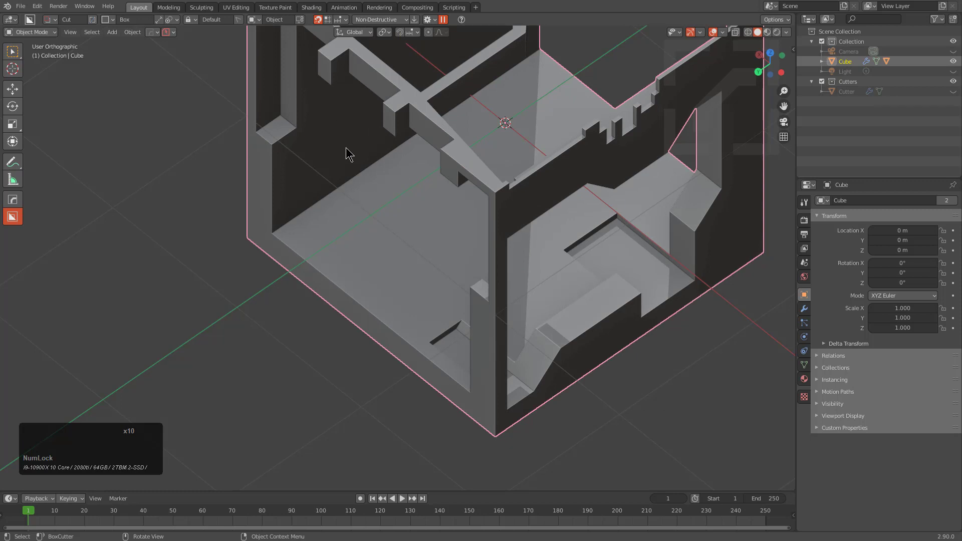
Select the cube and apply its remaining boolean modifier with Smart Apply
scroll(452, 136, down, 2)
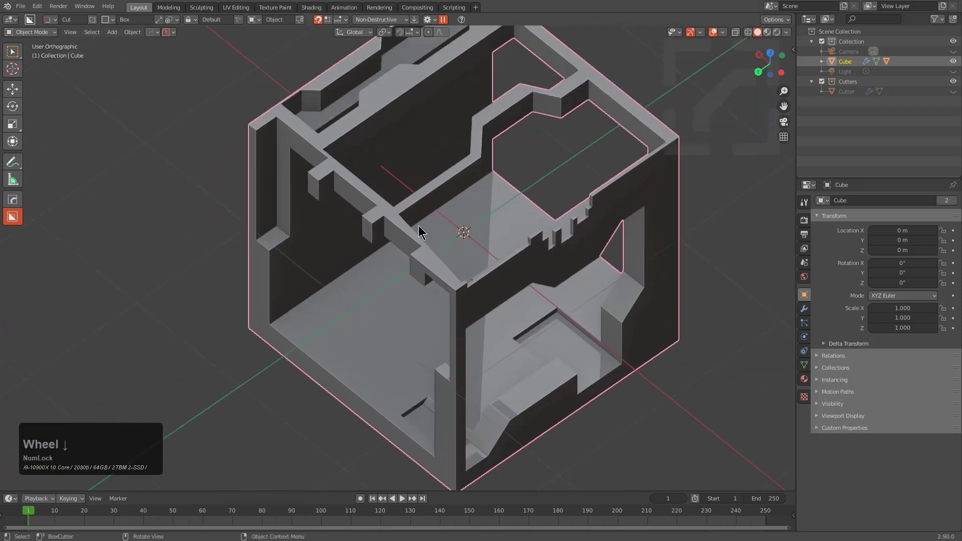
click(335, 174)
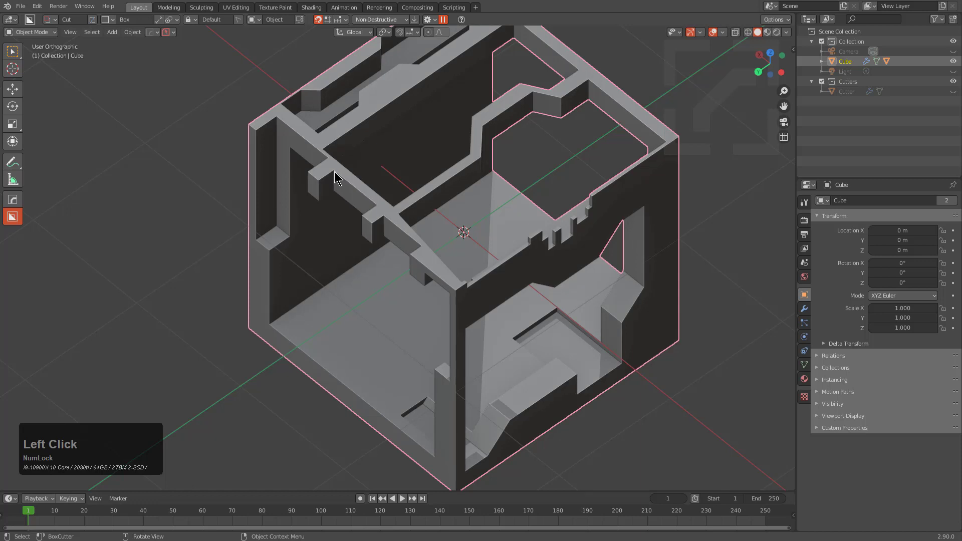
click(414, 20)
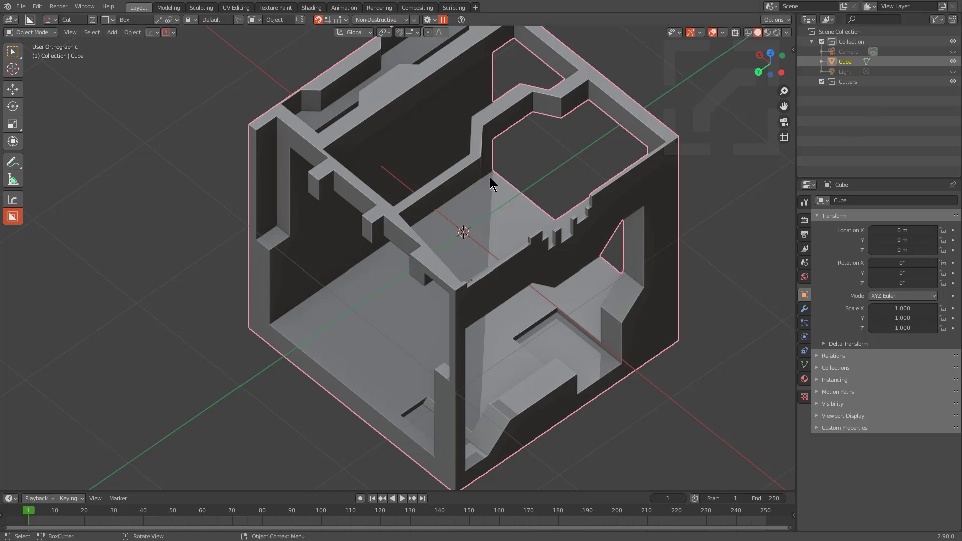
Review BoxCutter's Behavior, Shape, Input and Display settings one section at a time
click(428, 20)
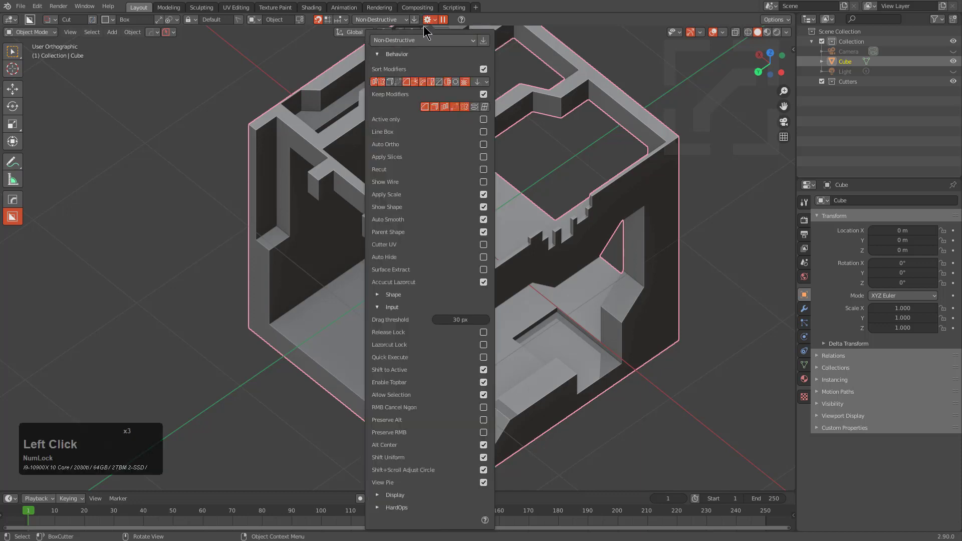
click(381, 54)
click(380, 79)
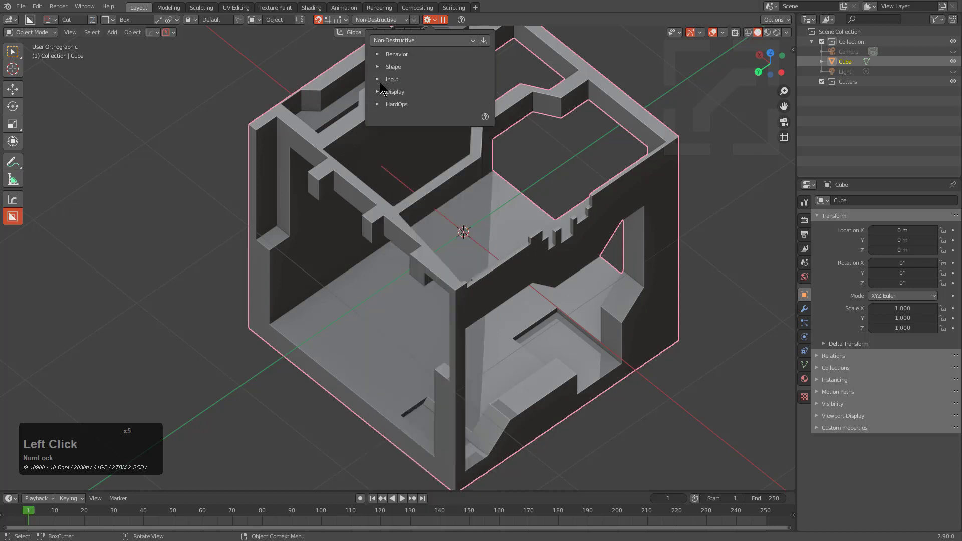
click(394, 54)
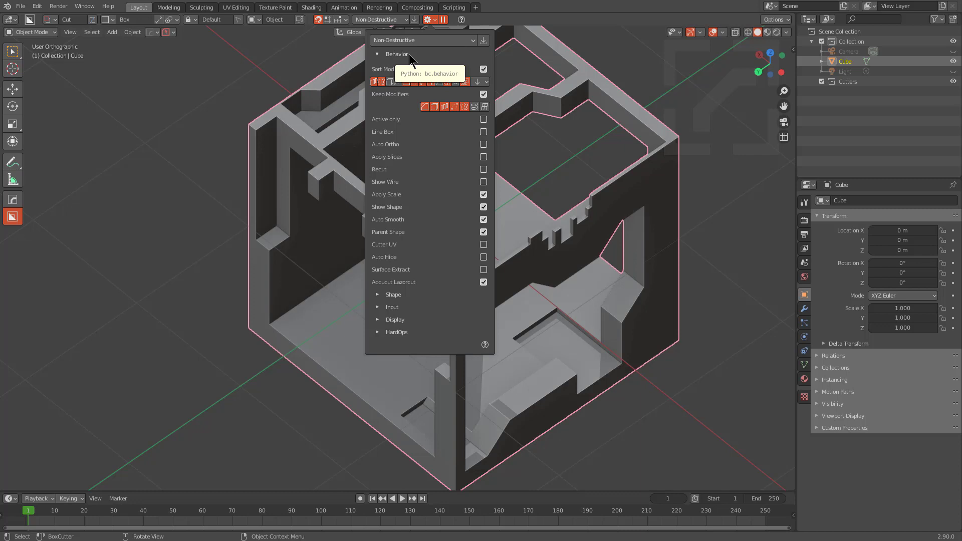
click(409, 54)
click(395, 65)
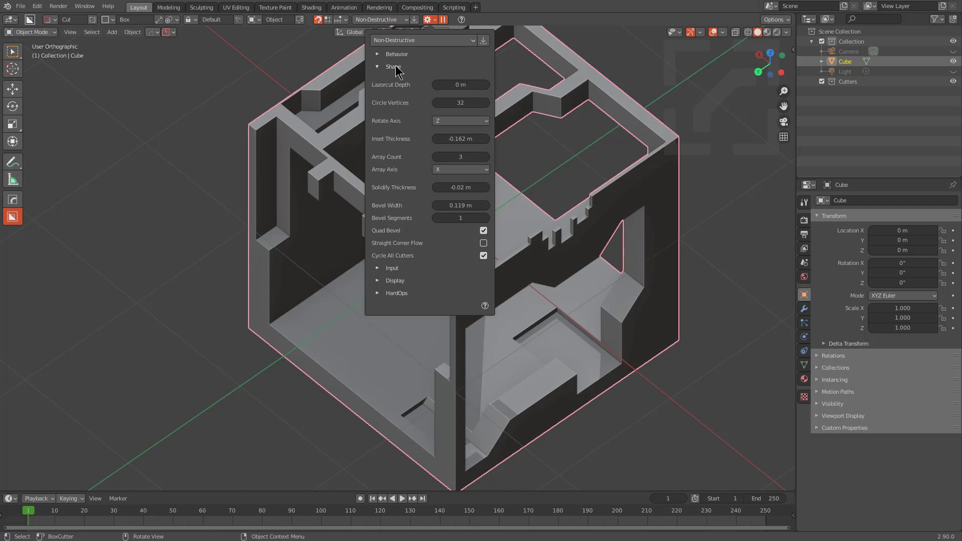
click(395, 67)
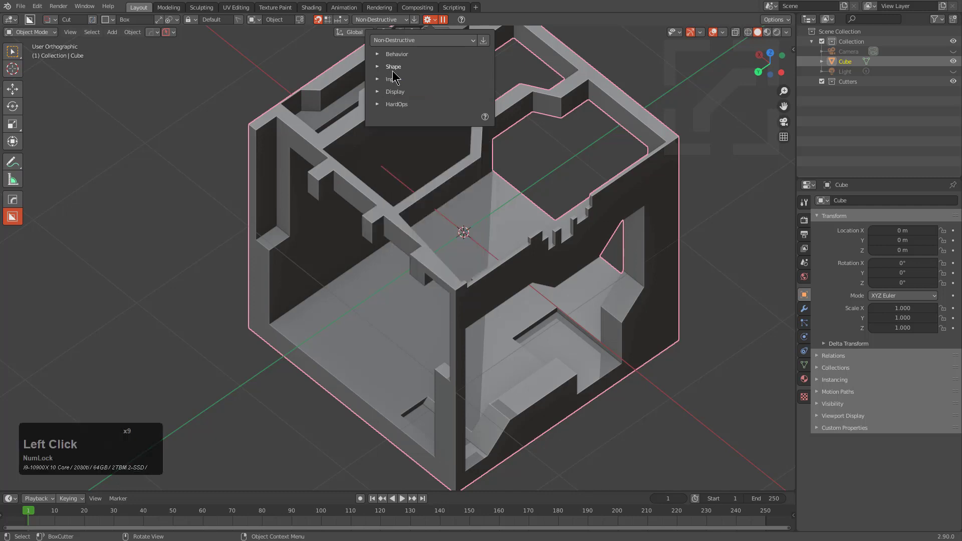
click(393, 79)
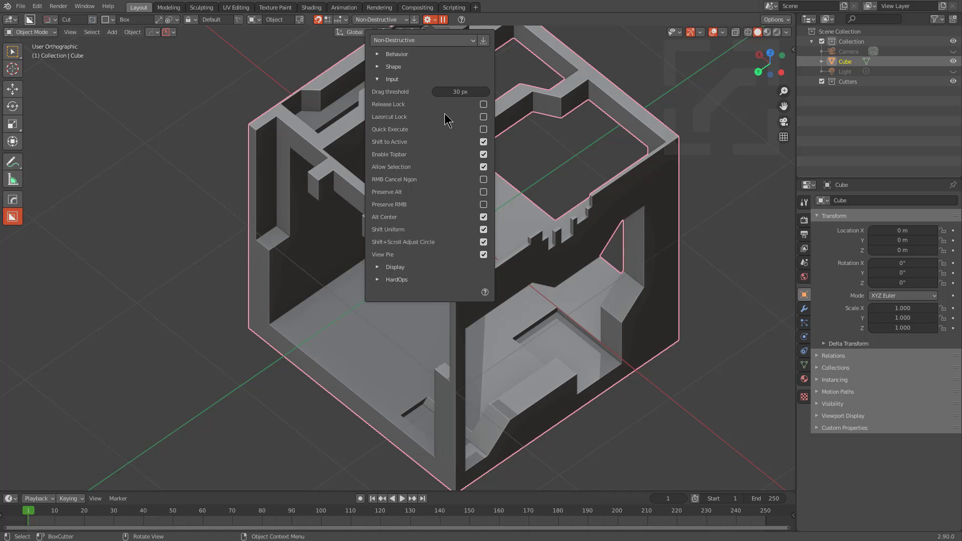
click(396, 80)
click(393, 93)
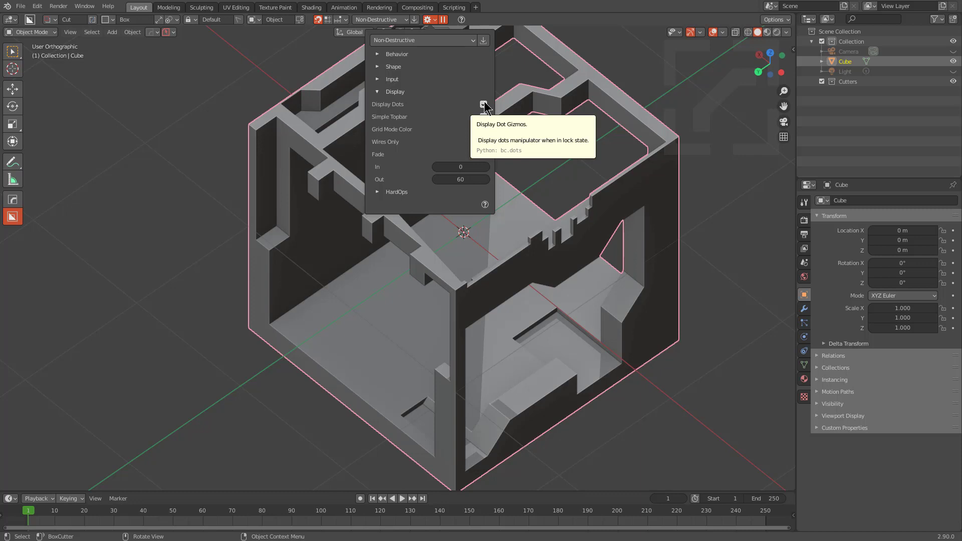
Set the display Fade Out time to 123 and cut a test box about 0.25 deep through the corner post's lower part
triple_click(462, 178)
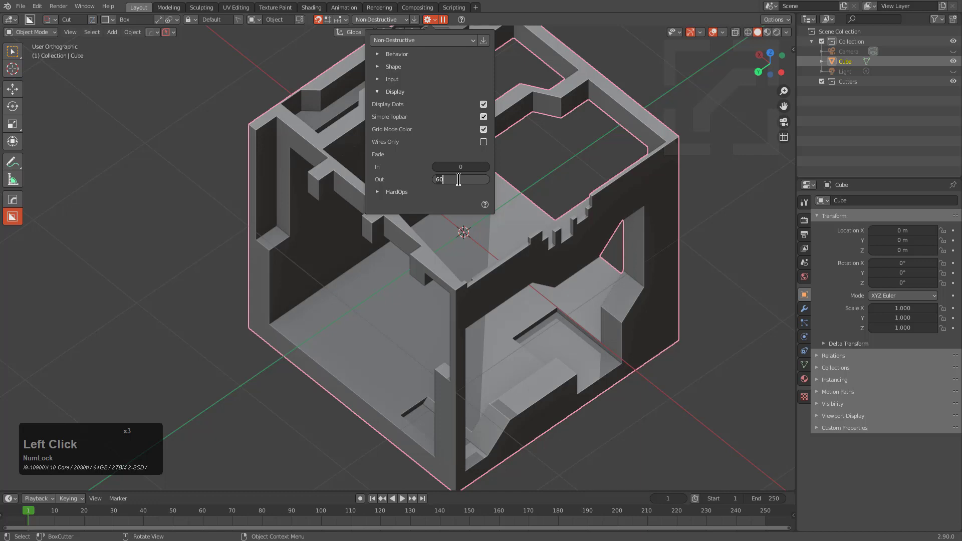
key(BackSpace)
key(BackSpace)
text(123)
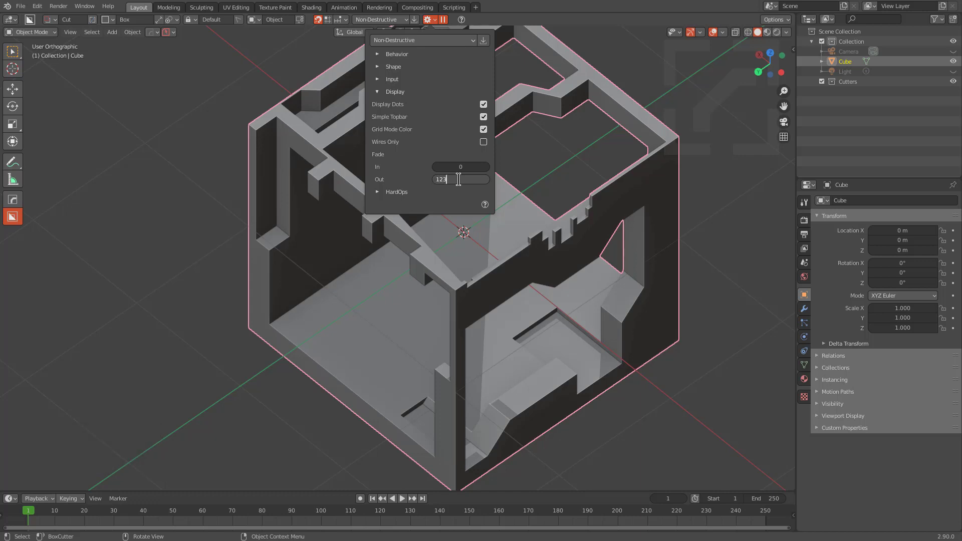
key(Return)
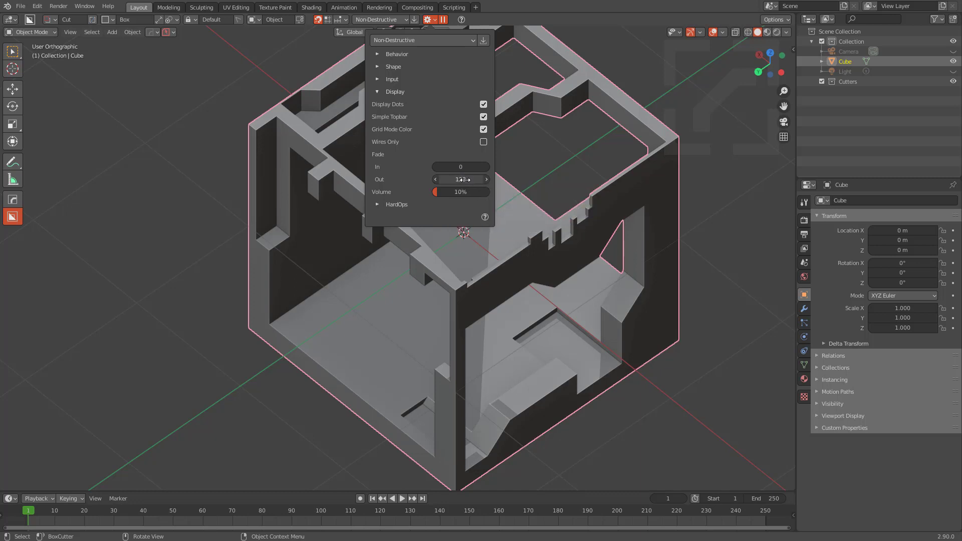
drag(440, 394, 473, 437)
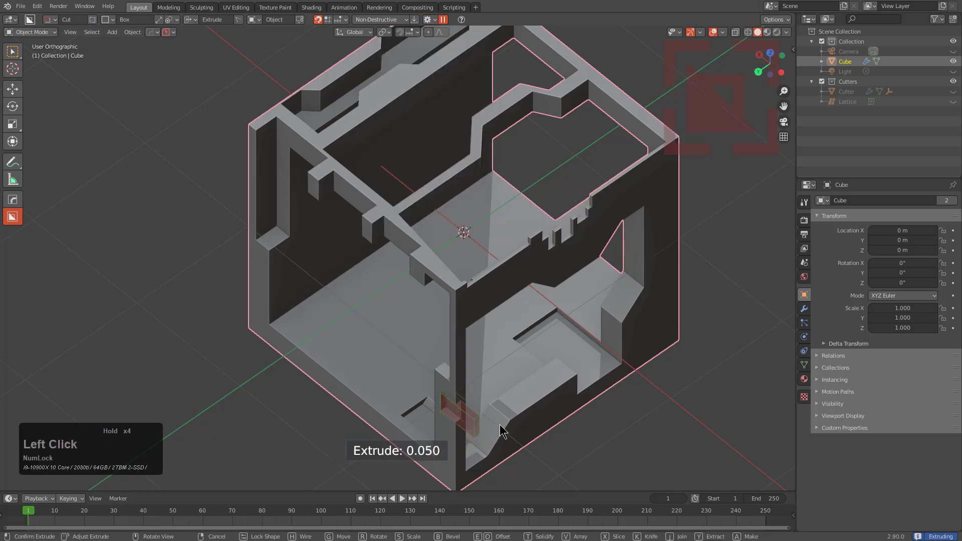
click(540, 387)
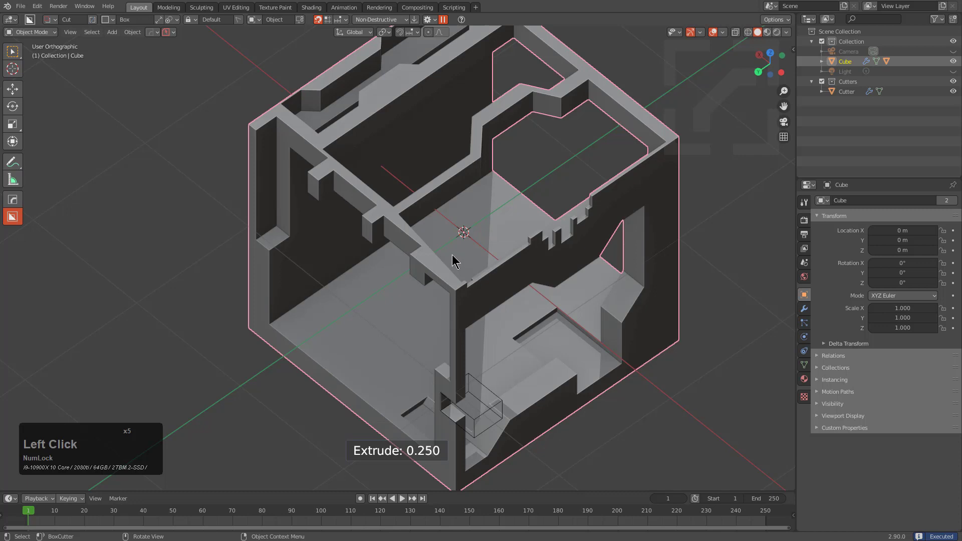
Set BoxCutter's display Fade Out time to 600
click(428, 19)
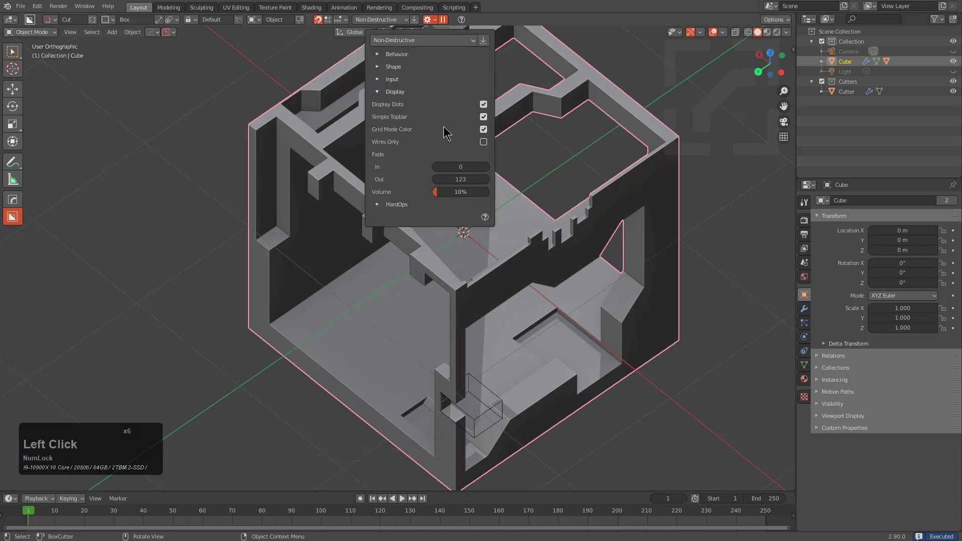
click(458, 181)
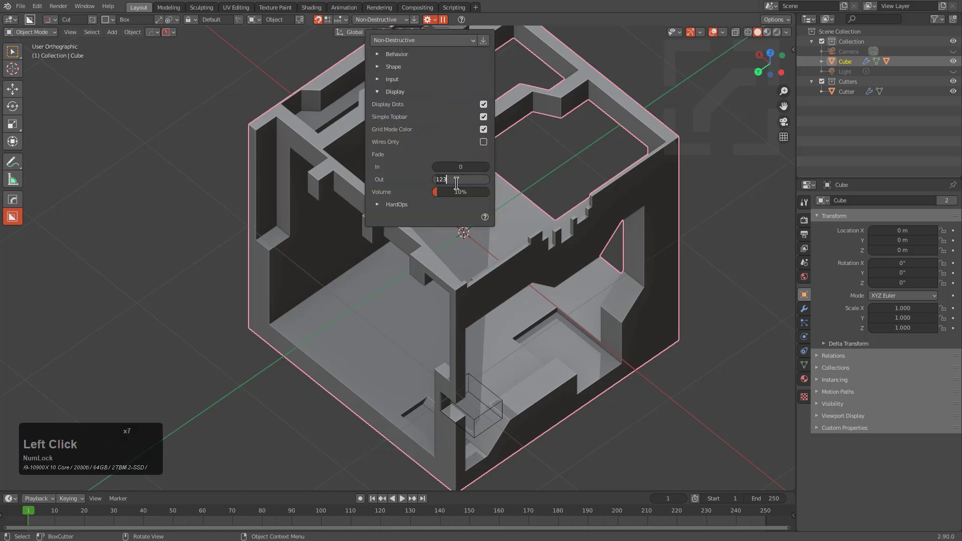
text(100)
key(Return)
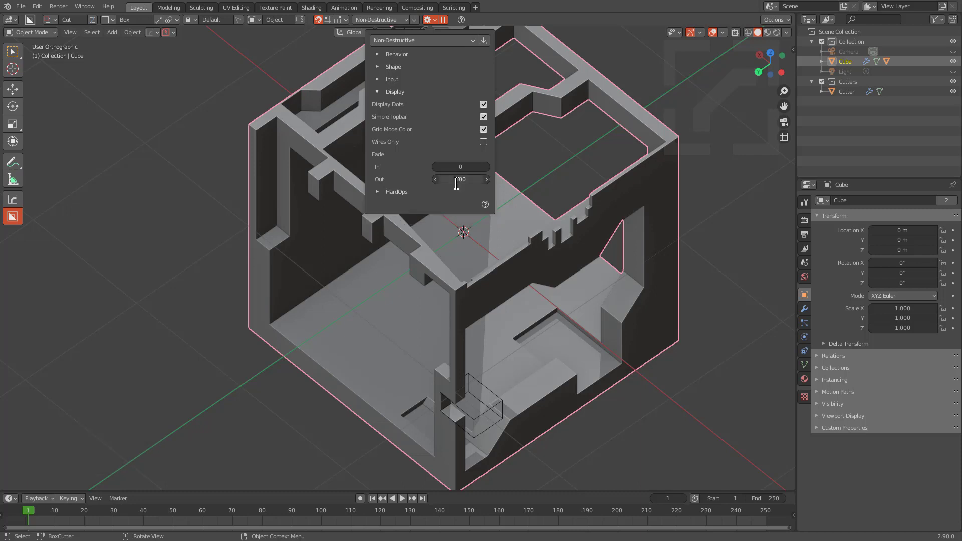
Open the HardOps settings and examine the materials offered for Cutting Material without choosing one
click(392, 193)
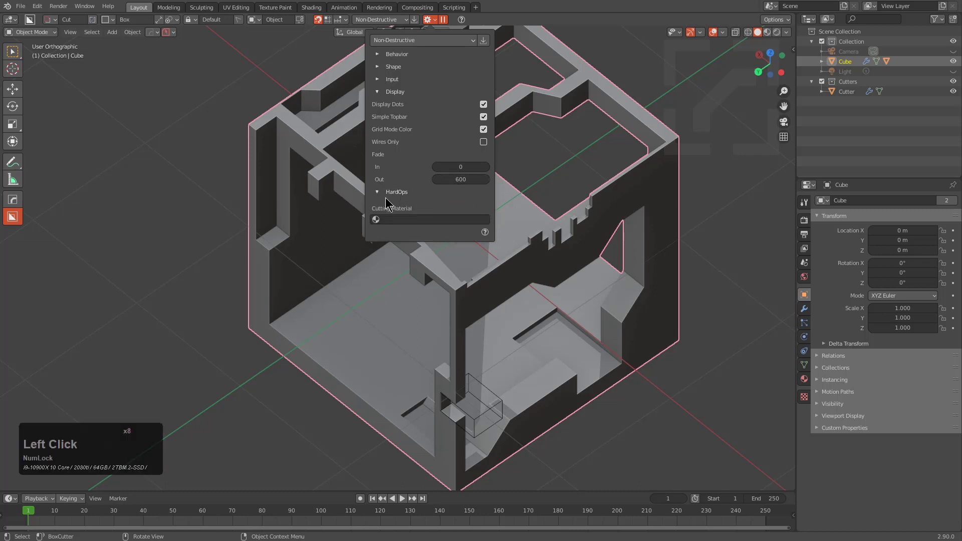
click(409, 219)
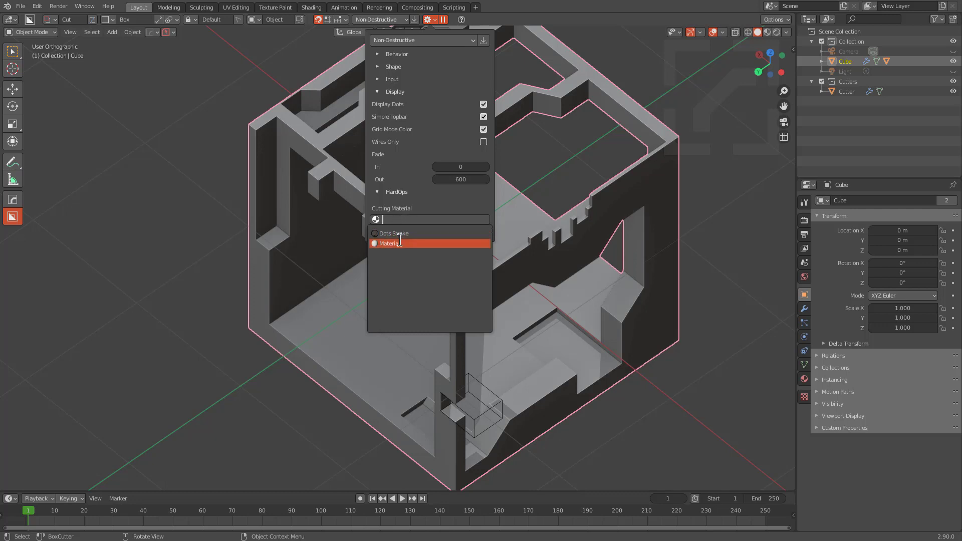
click(390, 202)
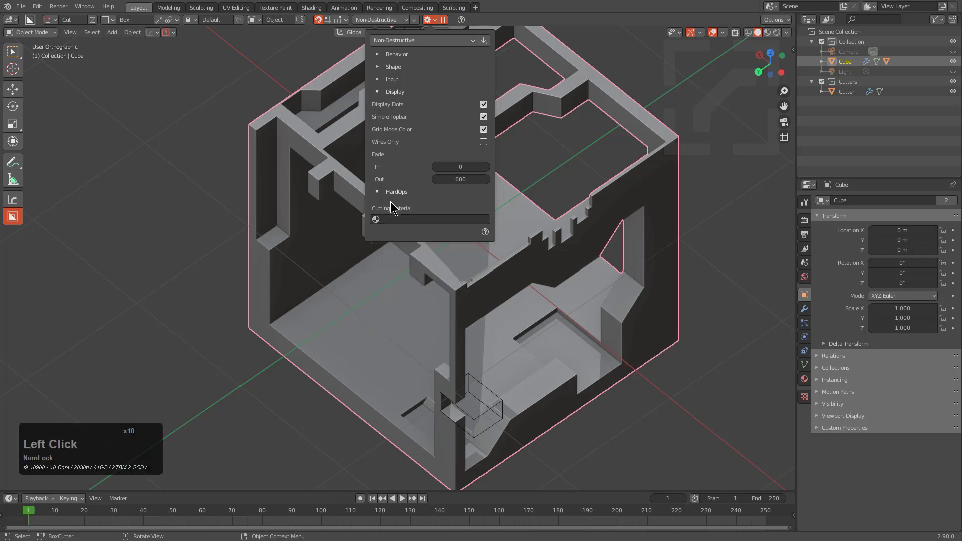